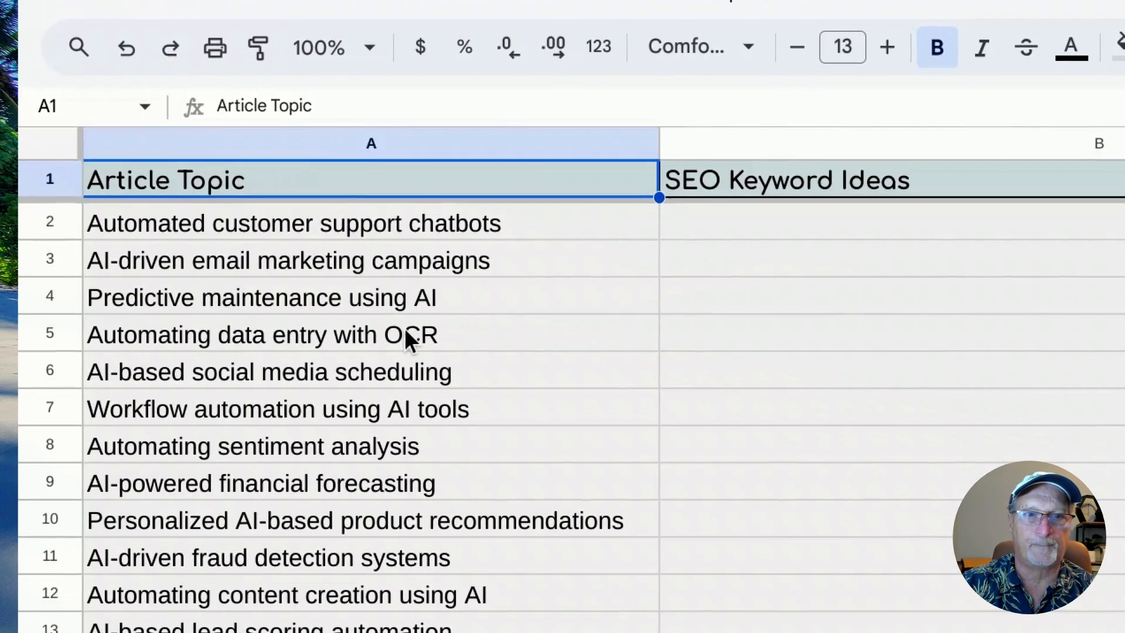
# Set the status of the topic "Automated customer support chatbots" in row 2 to Get Keyword.
pyautogui.click(406, 215)
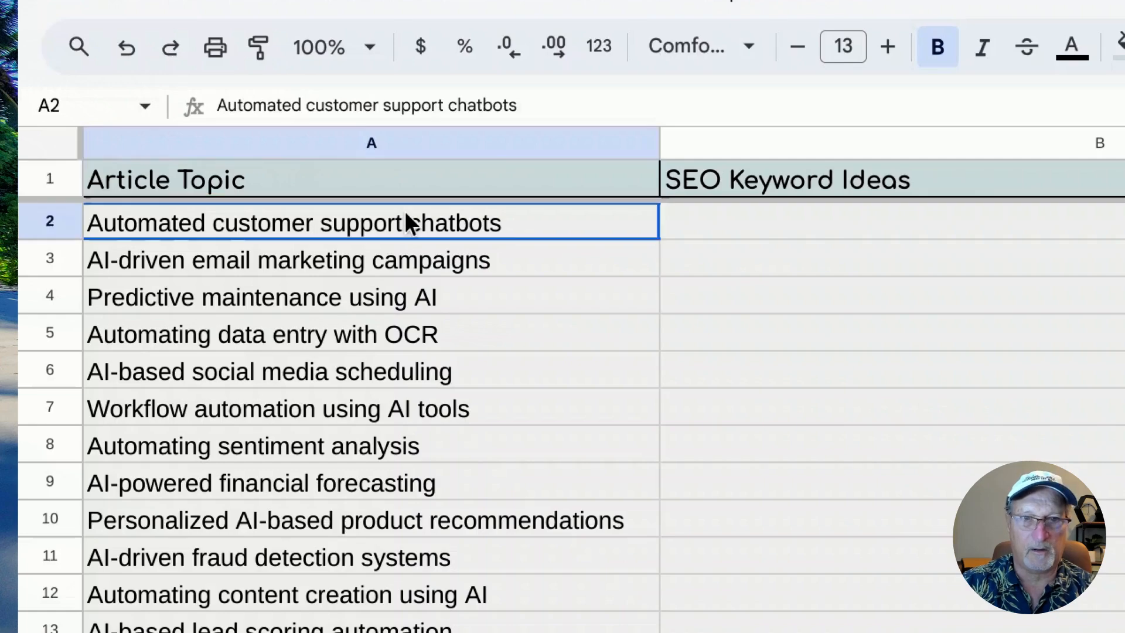
pyautogui.moveTo(407, 215); pyautogui.dragTo(447, 227)
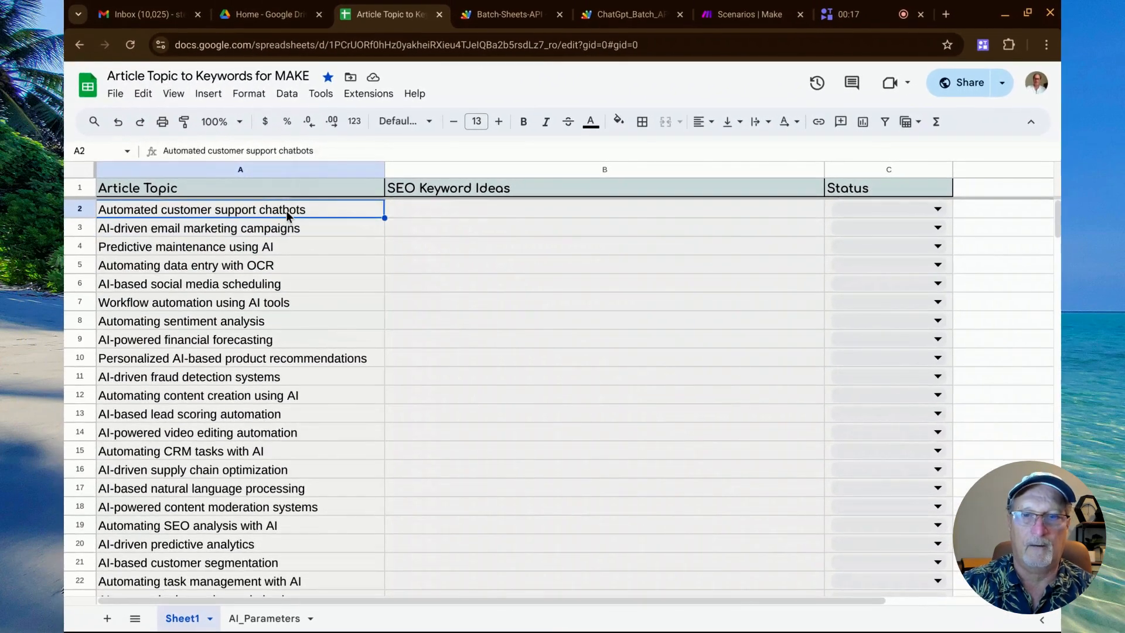
pyautogui.click(430, 214)
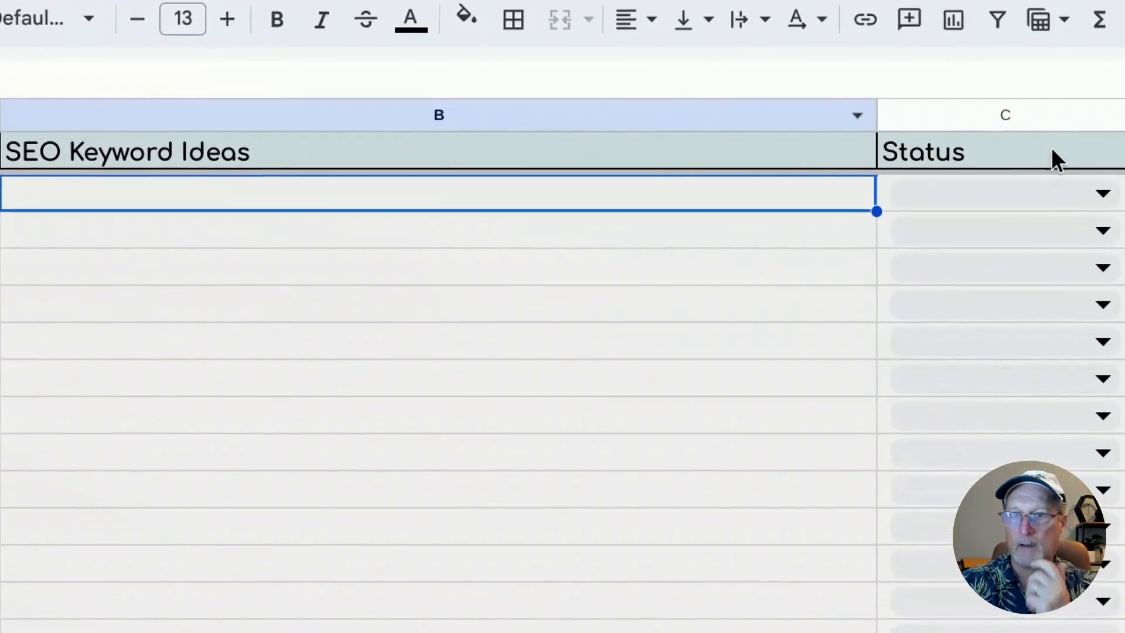
pyautogui.click(1098, 191)
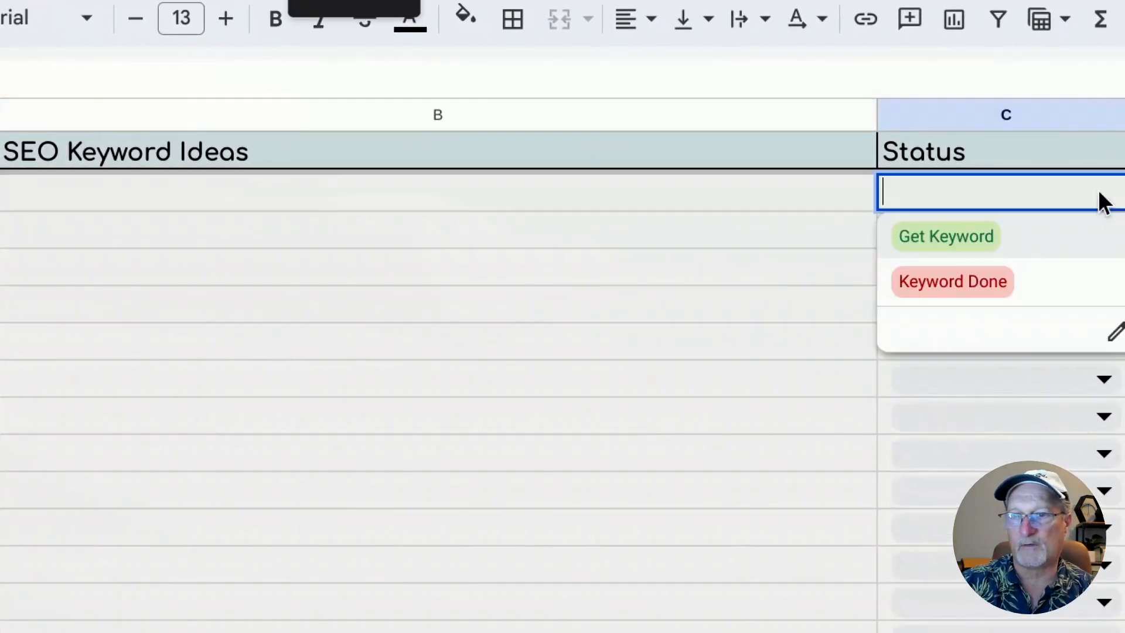
pyautogui.click(997, 254)
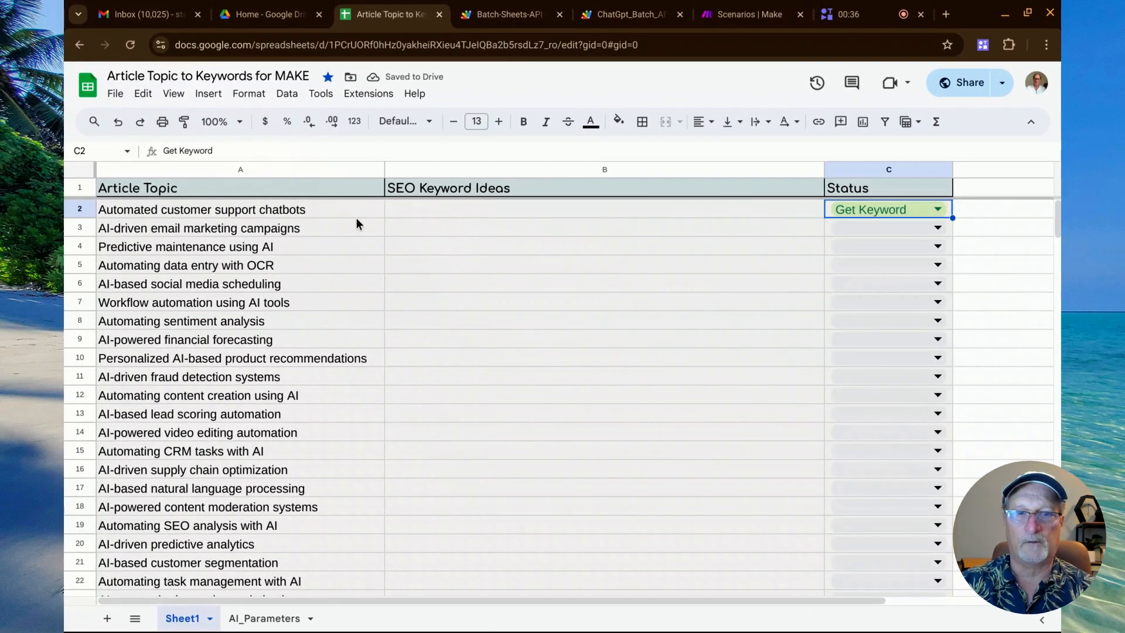
# Switch the row 2 status to Keyword Done and return it to Get Keyword.
pyautogui.click(441, 213)
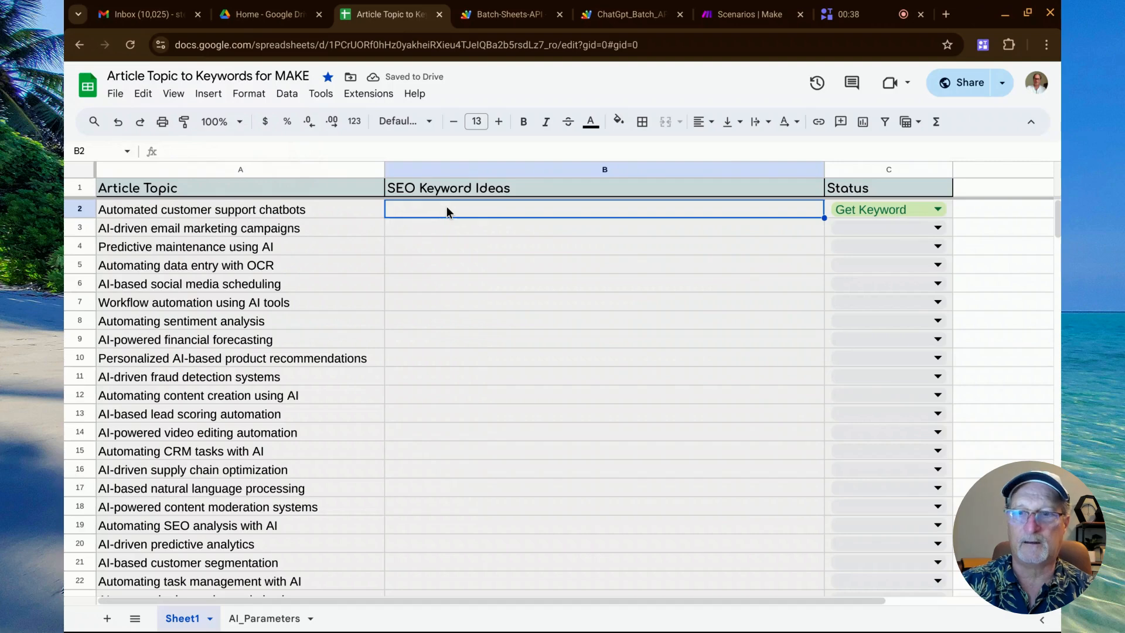
pyautogui.click(937, 209)
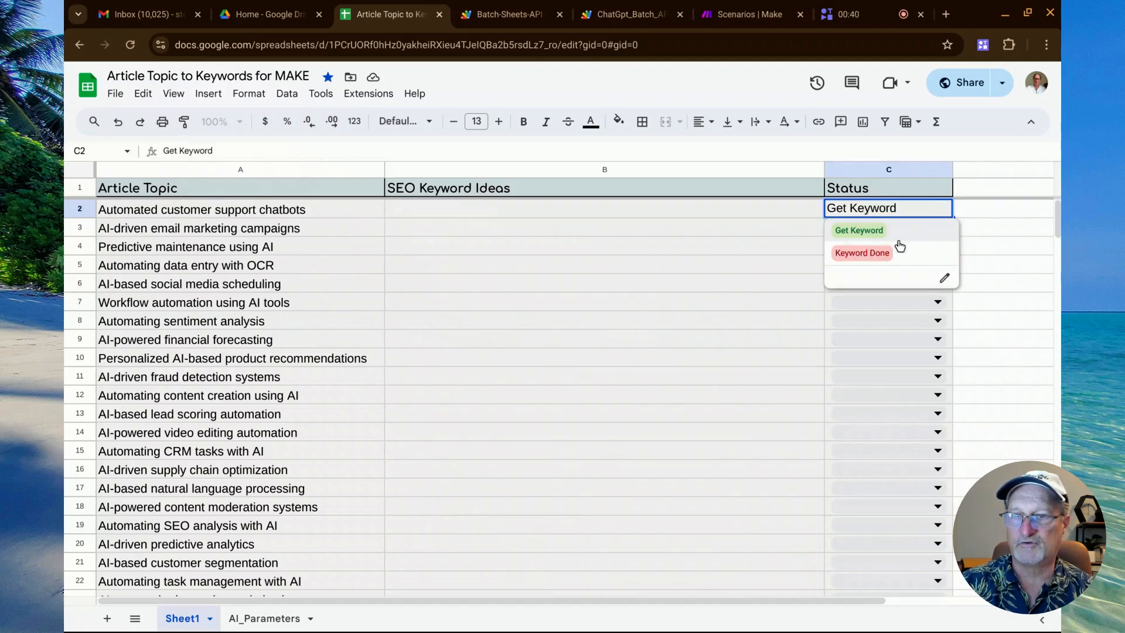
pyautogui.click(886, 253)
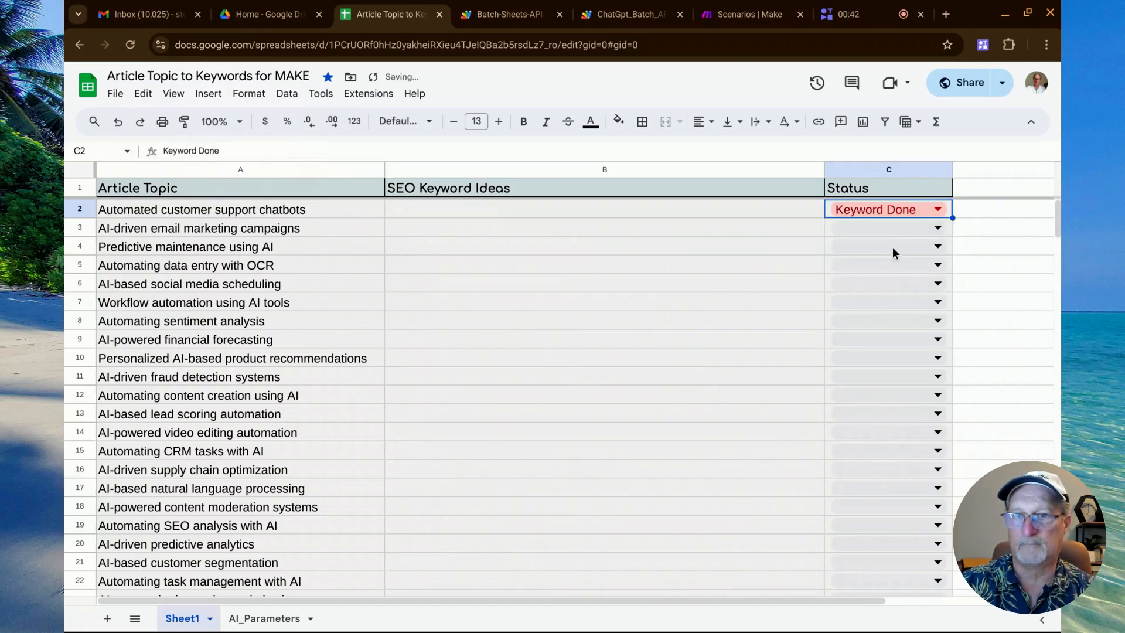
pyautogui.doubleClick(931, 212)
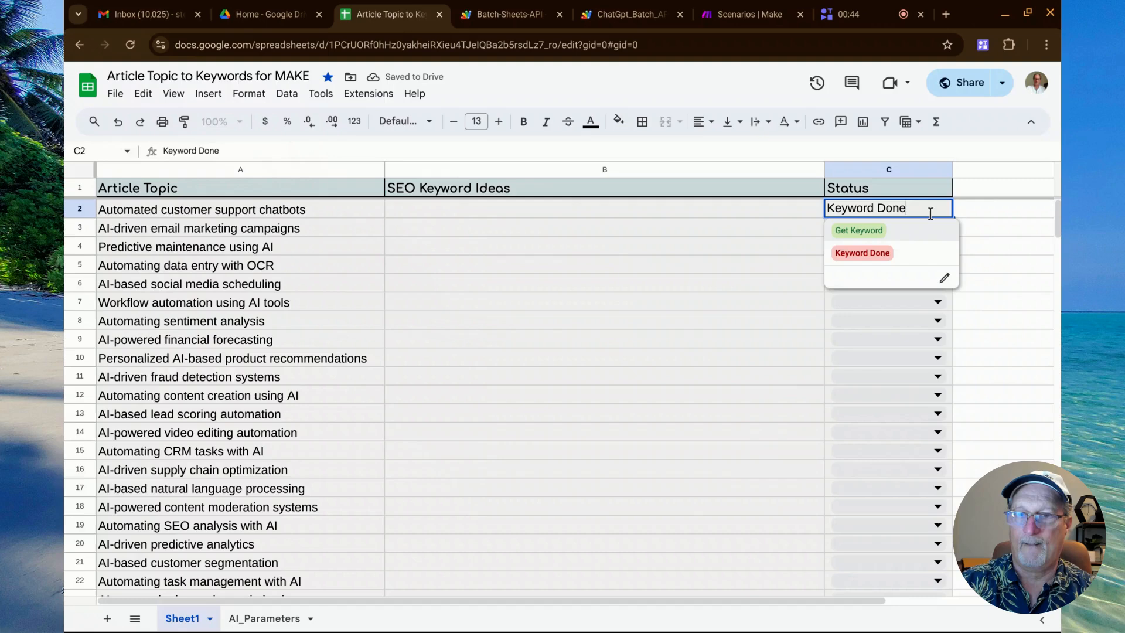
pyautogui.click(900, 230)
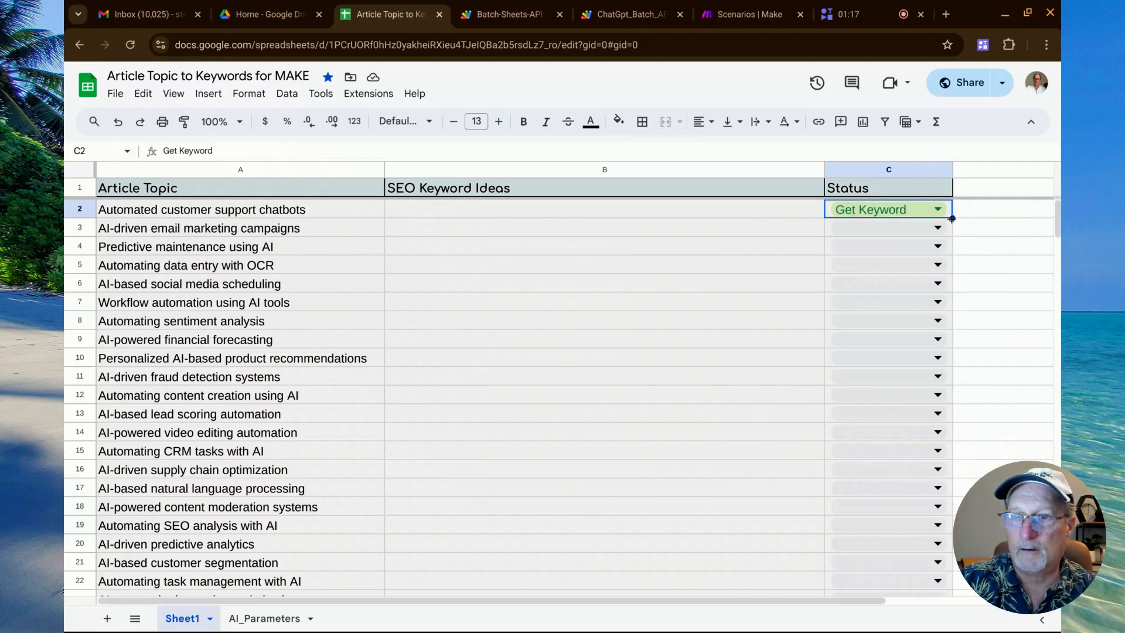
# Fill the Get Keyword status down through row 51, and set the same status for rows 102 through 151.
pyautogui.moveTo(953, 217); pyautogui.dragTo(940, 498)
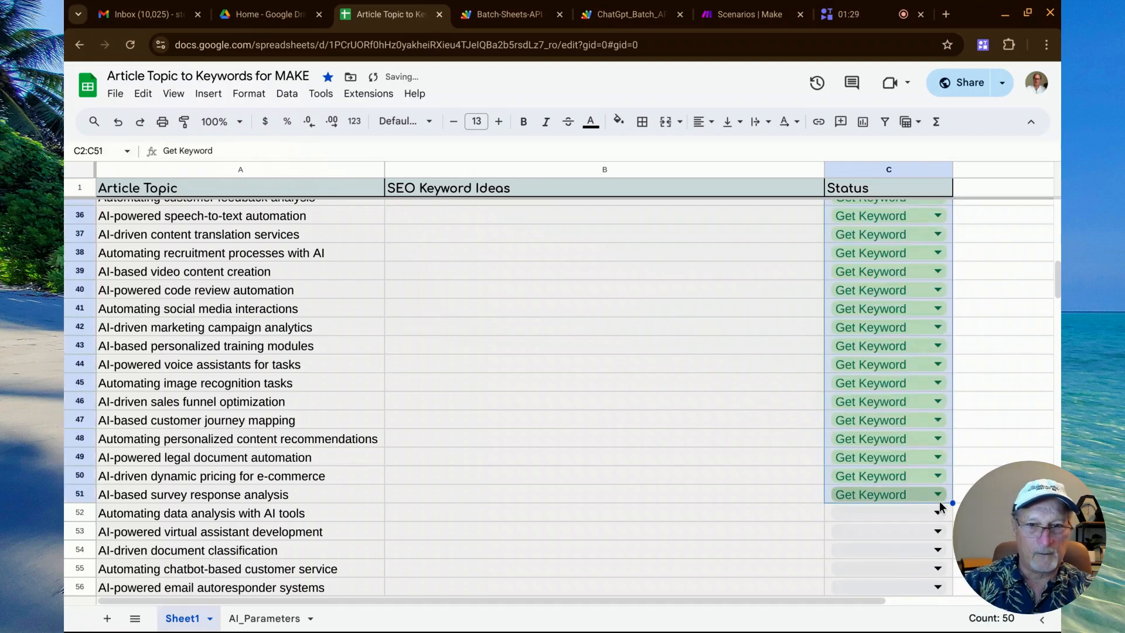
pyautogui.scroll(-3, 533, 510)
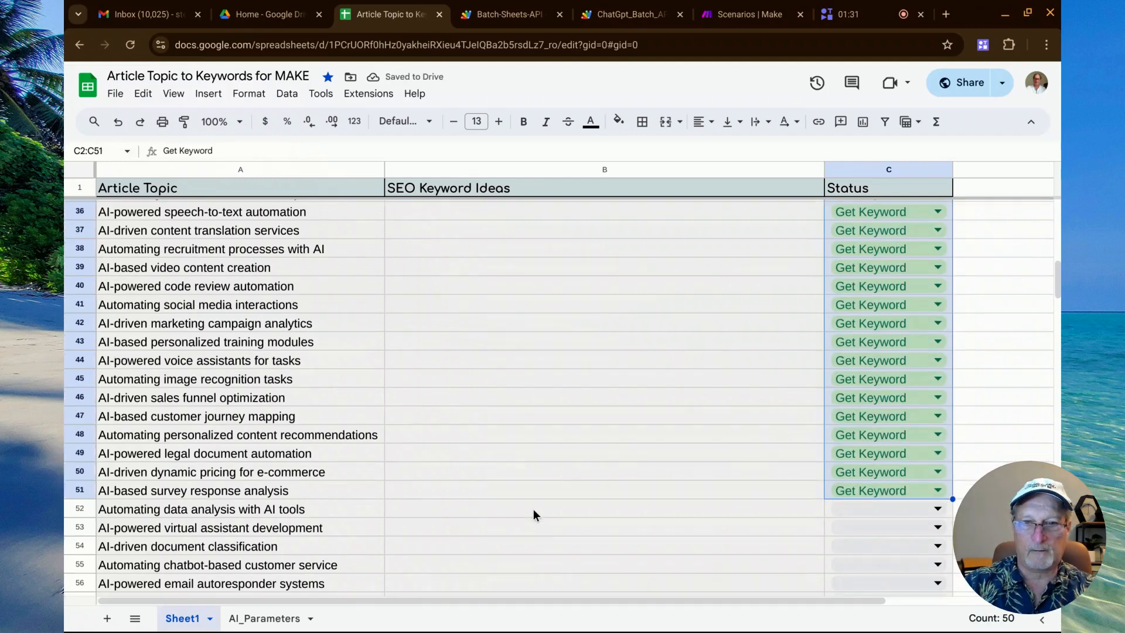
pyautogui.scroll(-12, 533, 508)
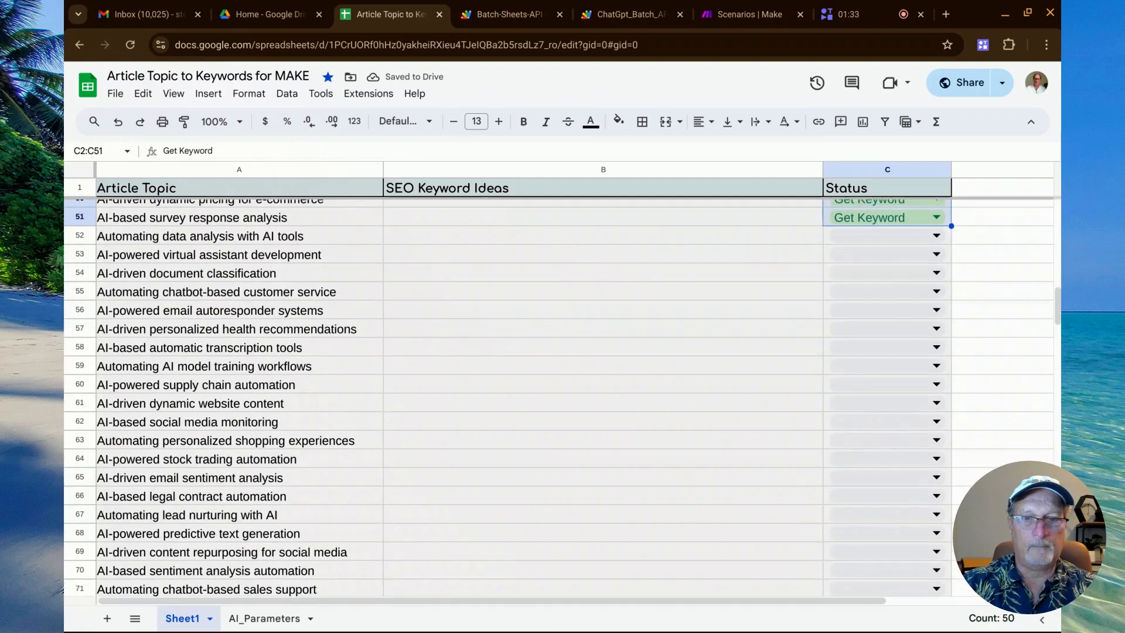
pyautogui.scroll(-17, 533, 509)
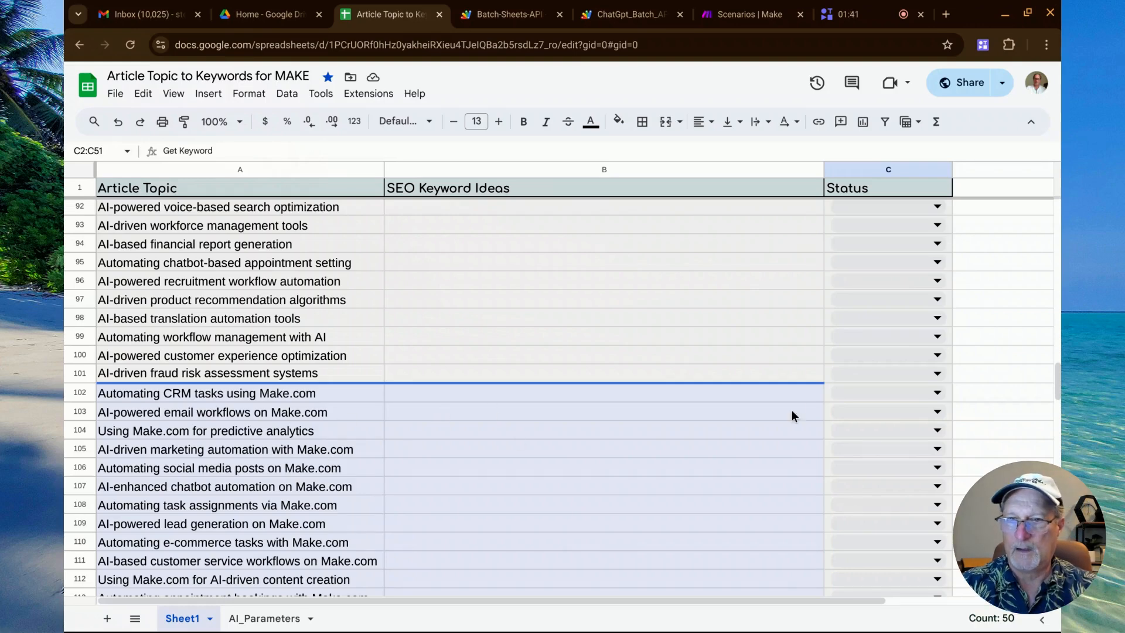
pyautogui.click(938, 394)
pyautogui.click(901, 422)
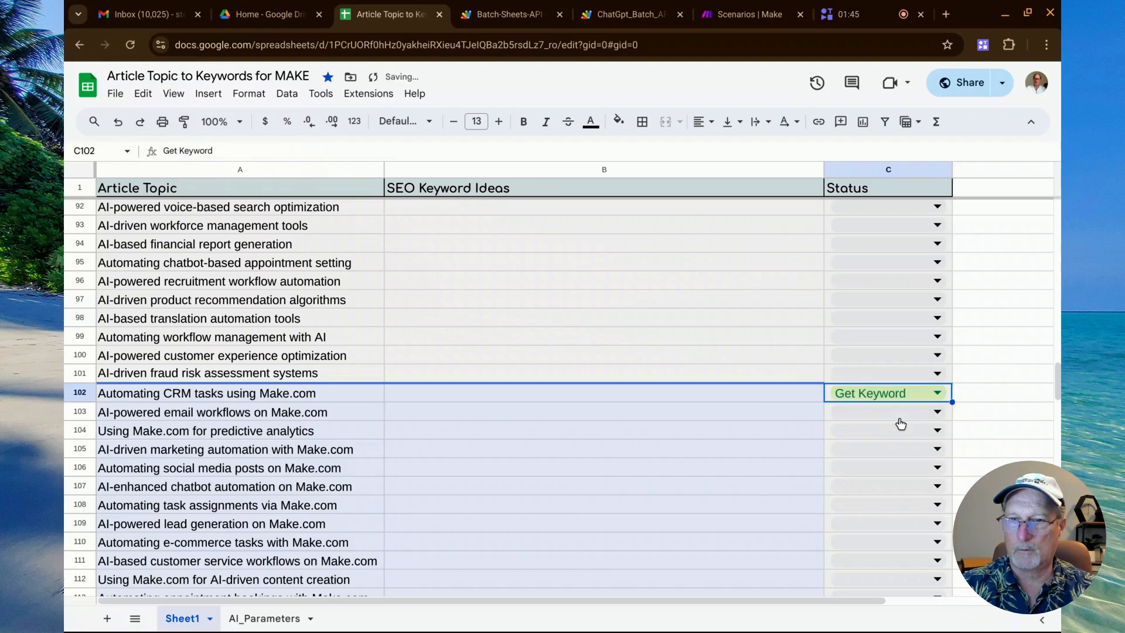
pyautogui.scroll(-3, 1004, 387)
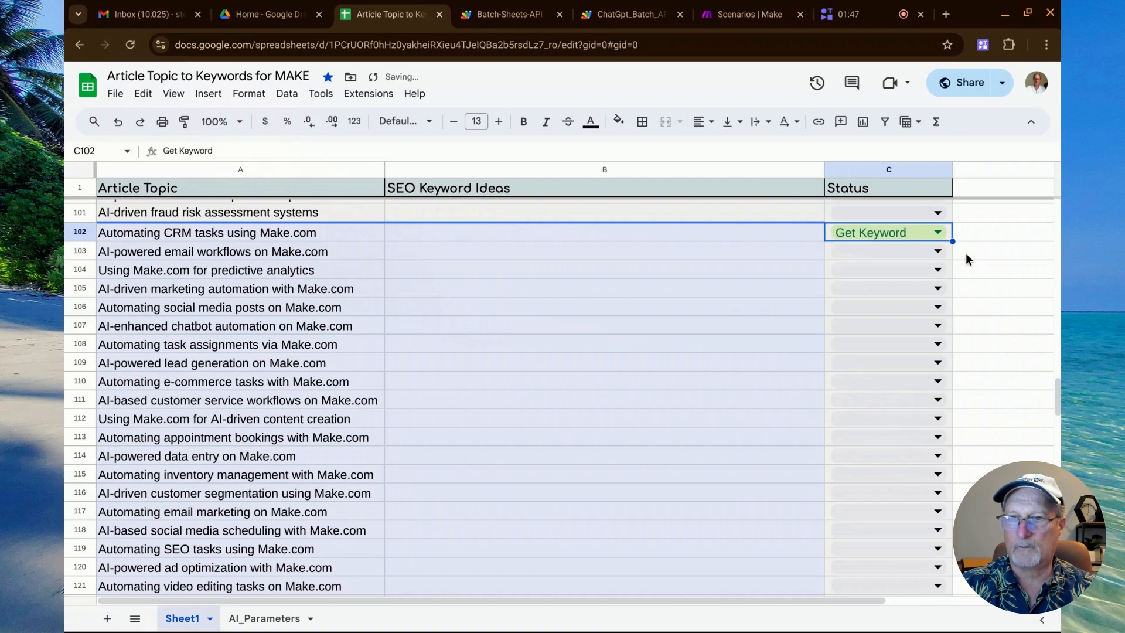
pyautogui.moveTo(953, 241); pyautogui.dragTo(948, 541)
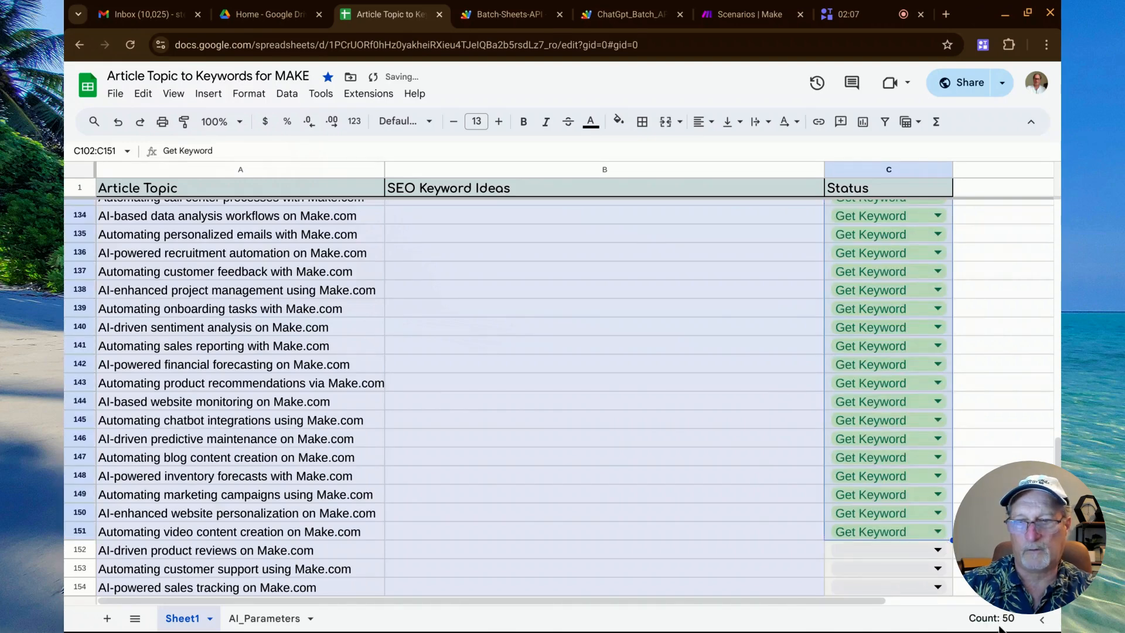
pyautogui.click(779, 575)
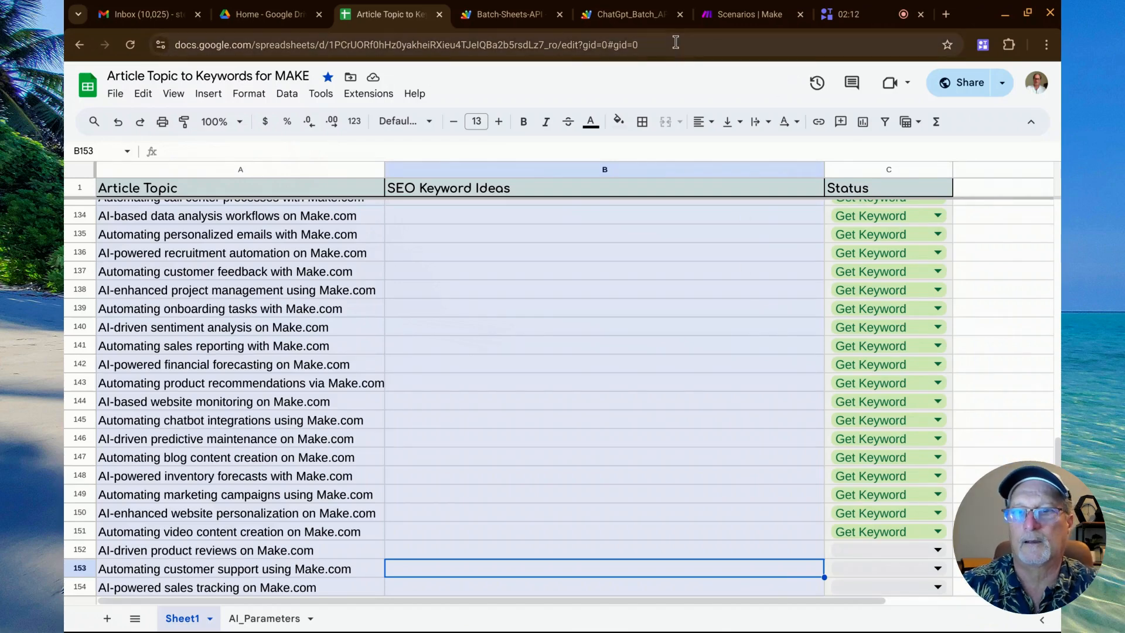
# Switch to Make and open the OpenAI SEO Keyword Process scenario.
pyautogui.click(733, 14)
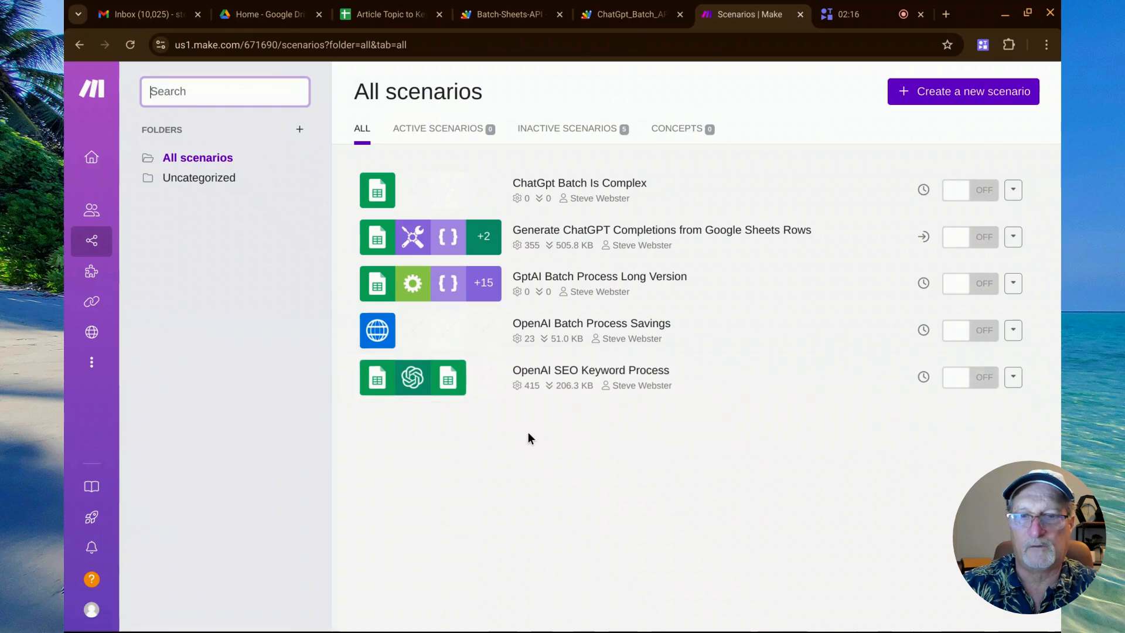
pyautogui.click(540, 382)
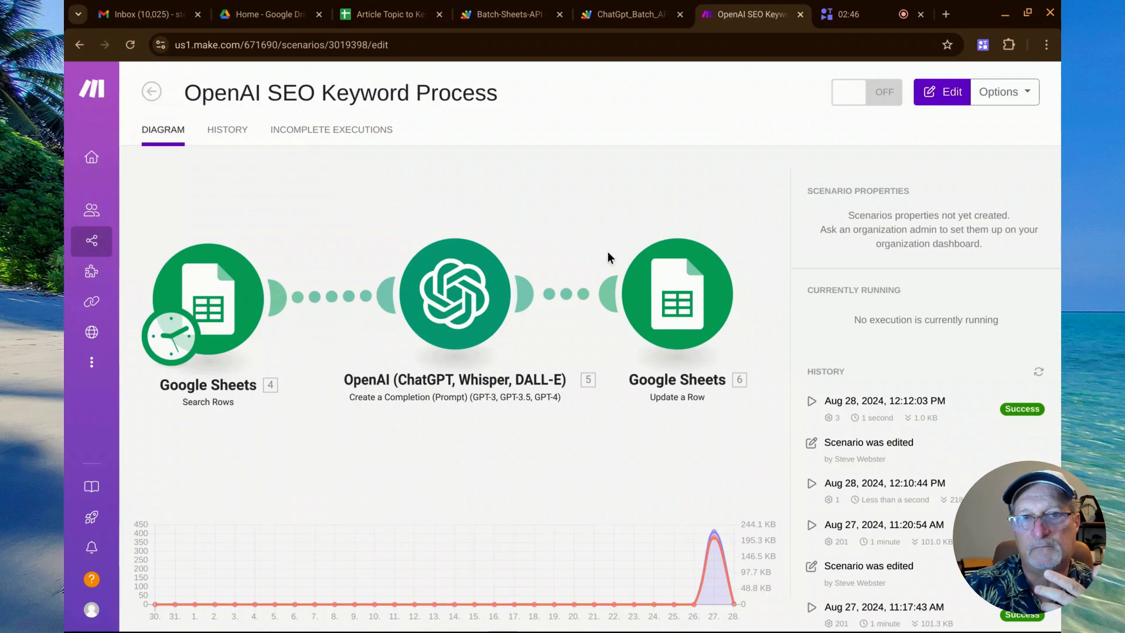
# Return to the Article Topic to Keywords spreadsheet and review the article topics and their statuses.
pyautogui.click(394, 11)
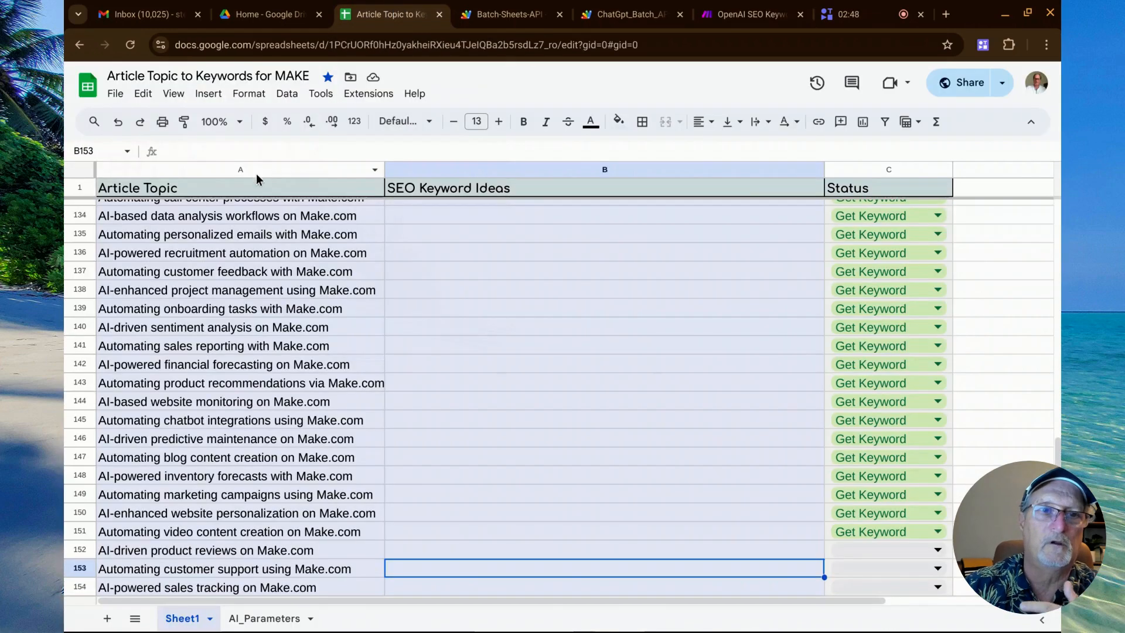
pyautogui.click(213, 237)
pyautogui.scroll(15, 229, 311)
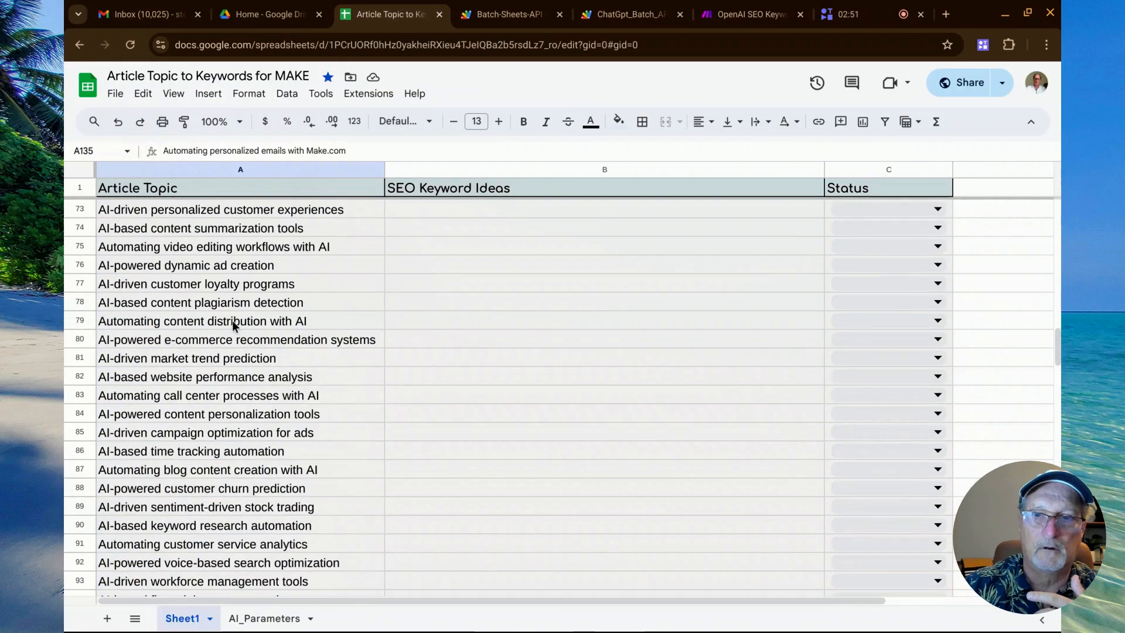
pyautogui.scroll(18, 232, 320)
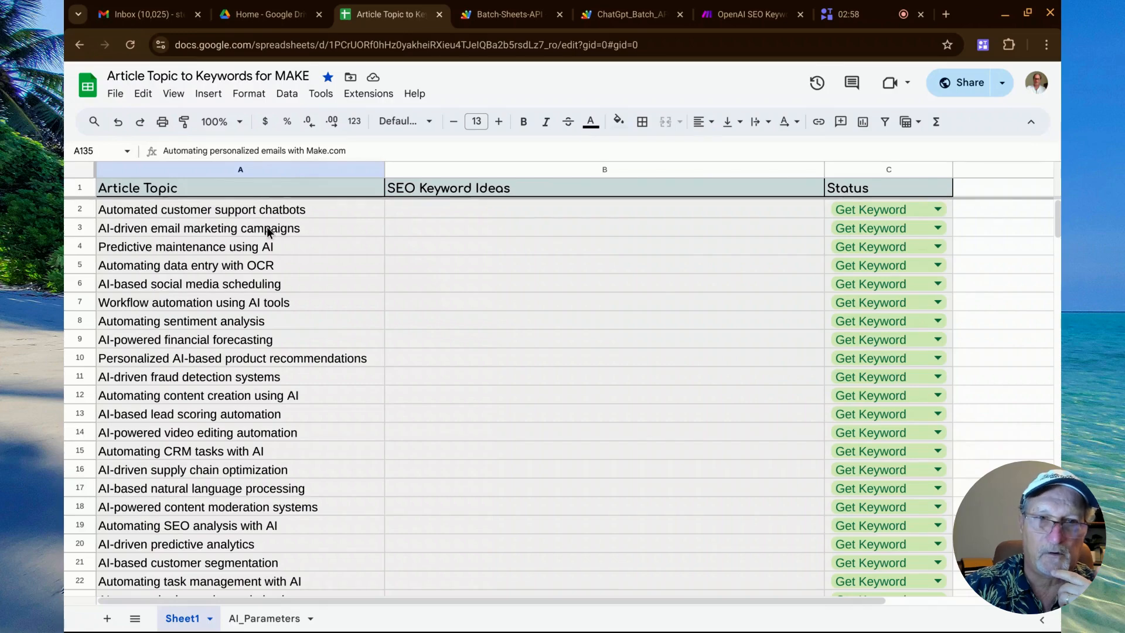
pyautogui.scroll(-4, 426, 281)
pyautogui.scroll(-12, 426, 286)
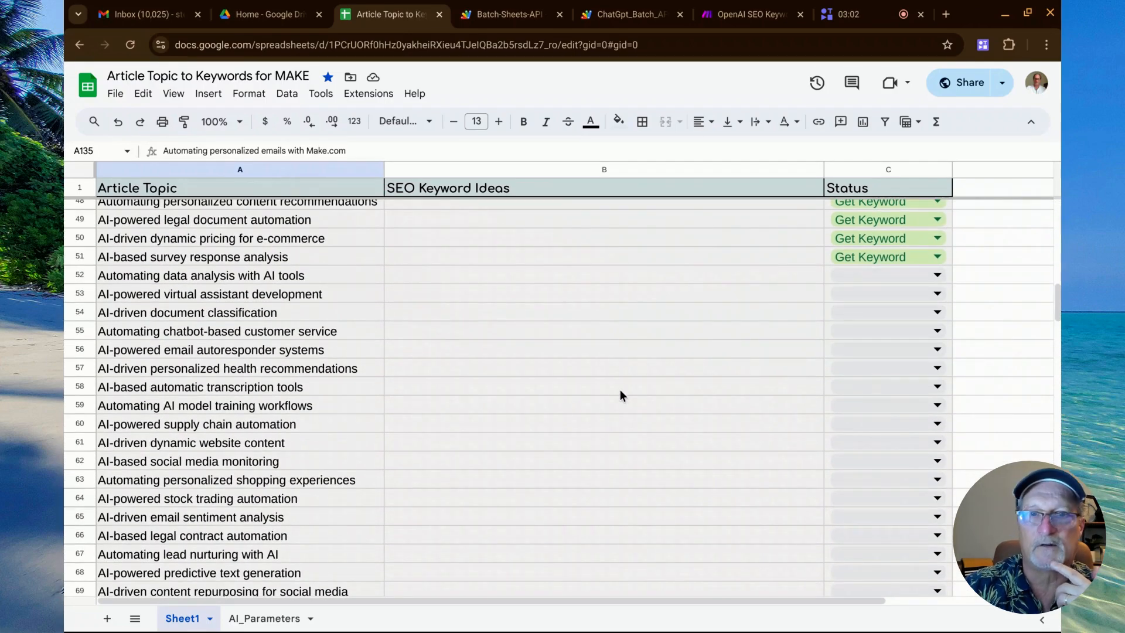
# Switch to Make and look at the GptAI Batch Process Long Version and OpenAI Batch Process Savings scenarios.
pyautogui.click(742, 13)
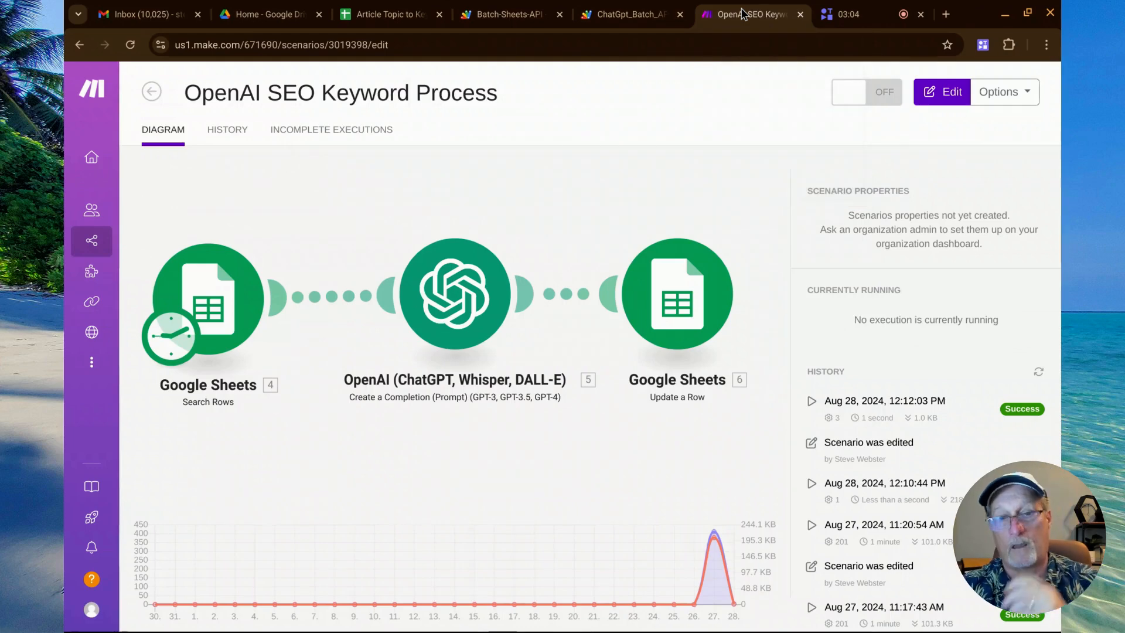
pyautogui.click(98, 250)
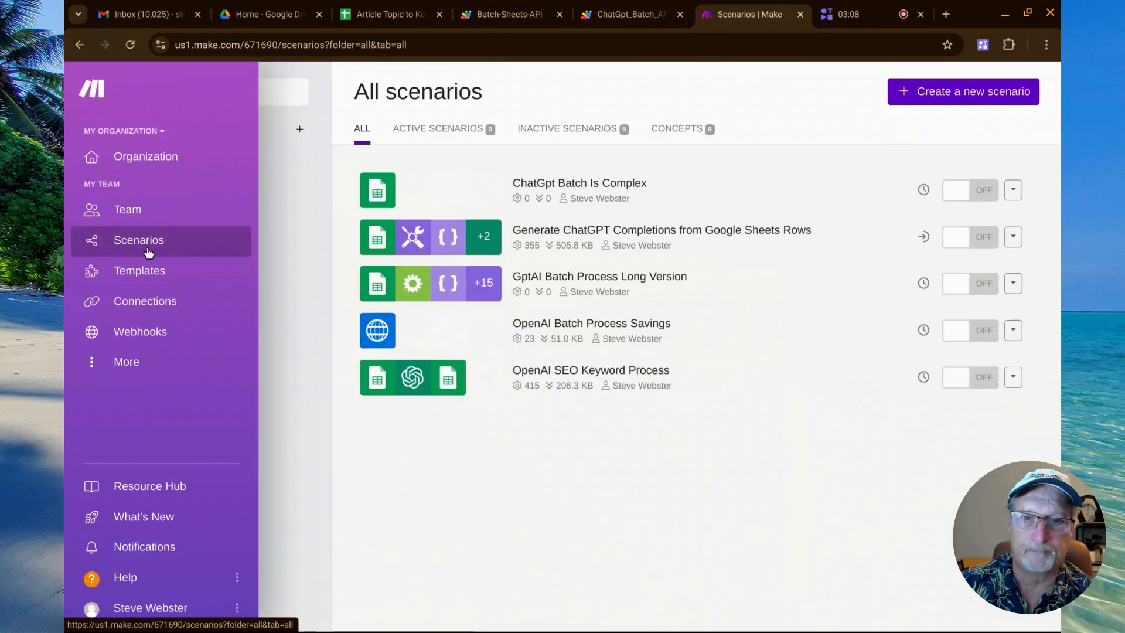
pyautogui.click(591, 276)
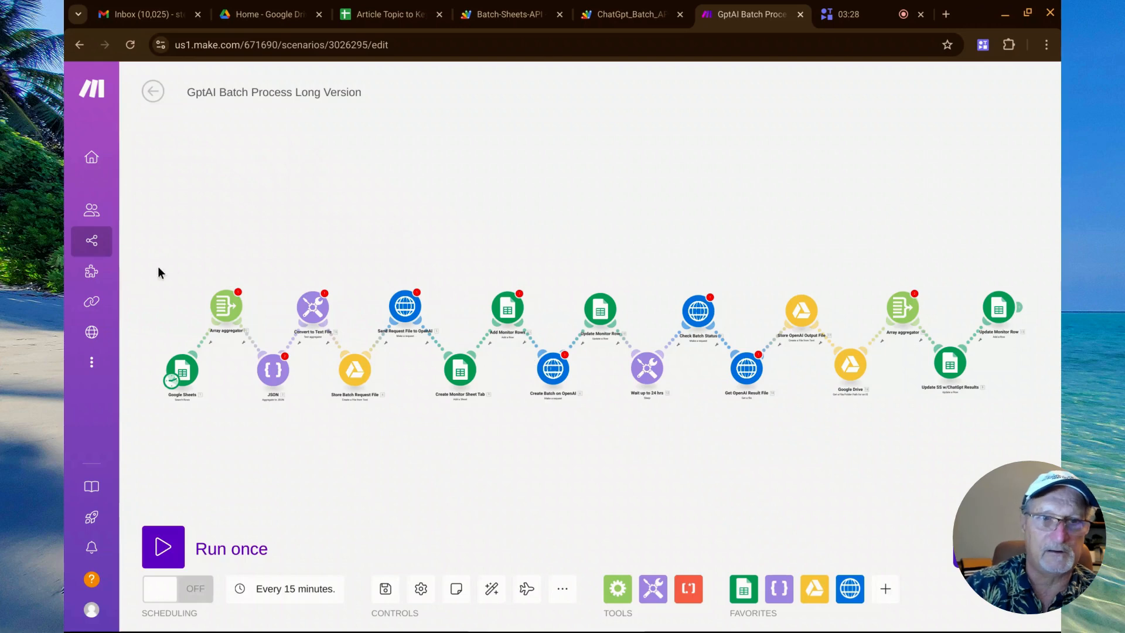
pyautogui.moveTo(88, 246)
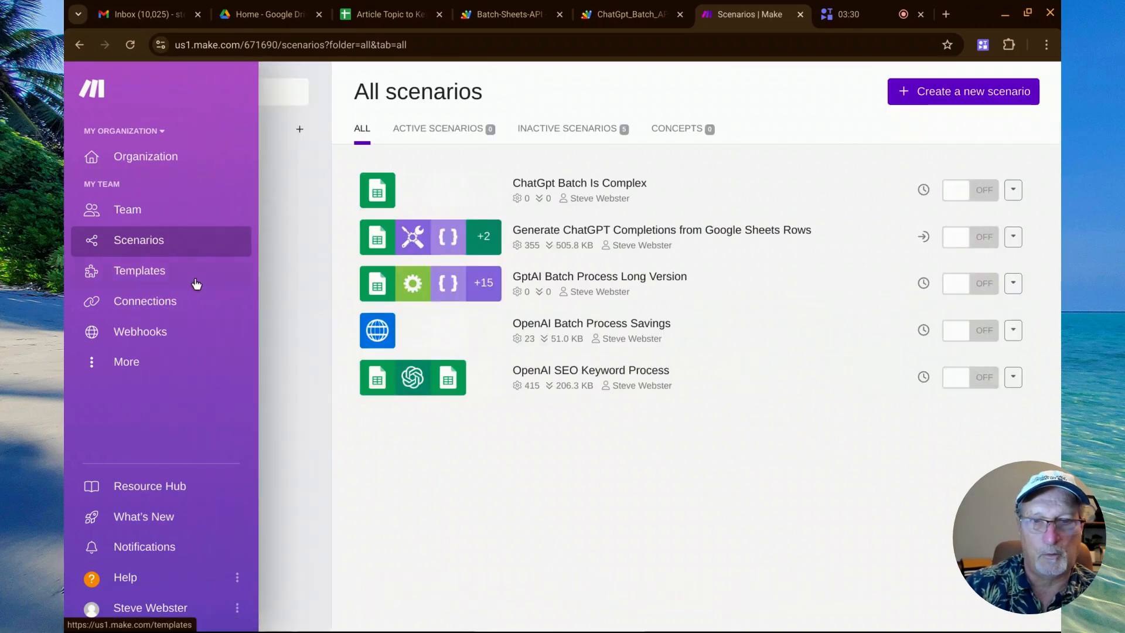
pyautogui.click(594, 335)
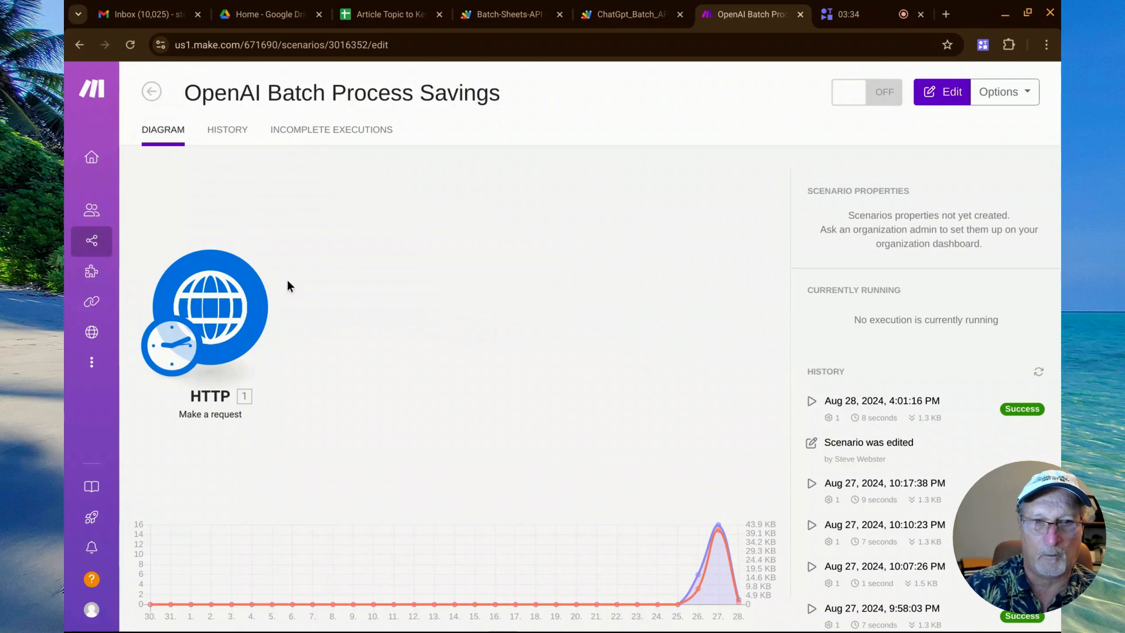
# Reopen the GptAI Batch Process Long Version scenario and examine its first modules, from Google Sheets to Send Request File to OpenAI.
pyautogui.moveTo(102, 275)
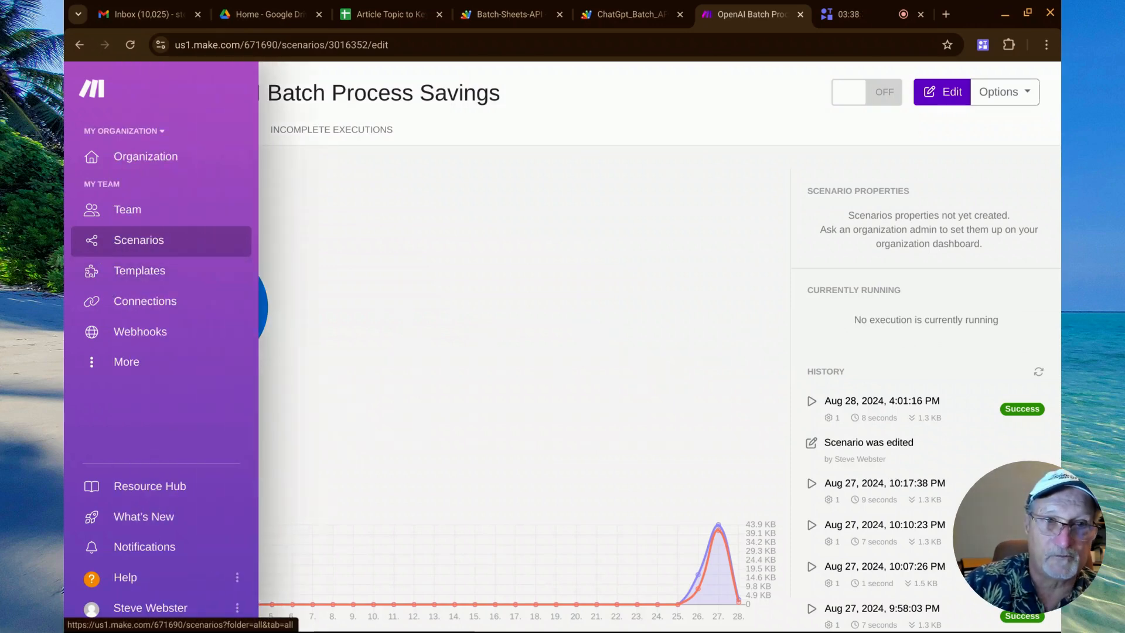
pyautogui.click(117, 246)
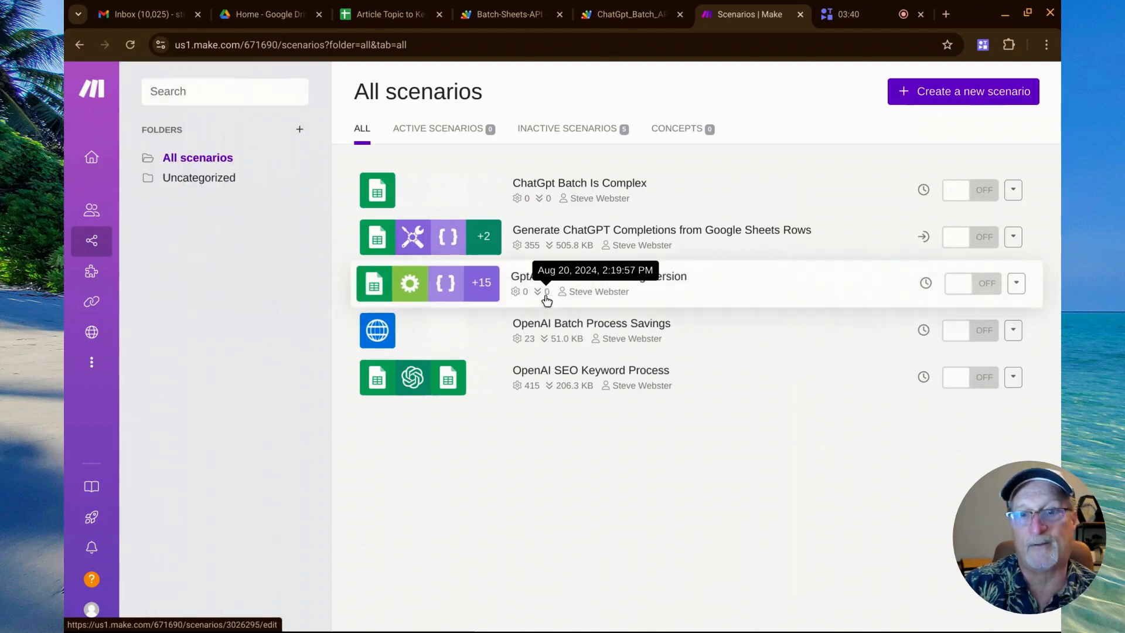
pyautogui.click(599, 292)
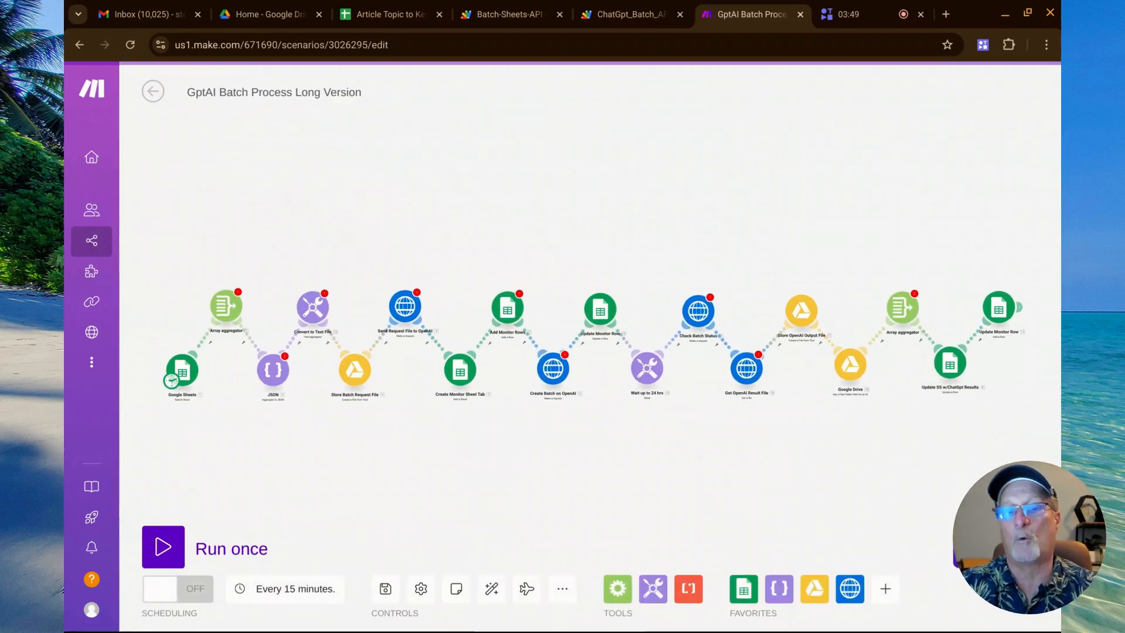
pyautogui.scroll(5, 224, 418)
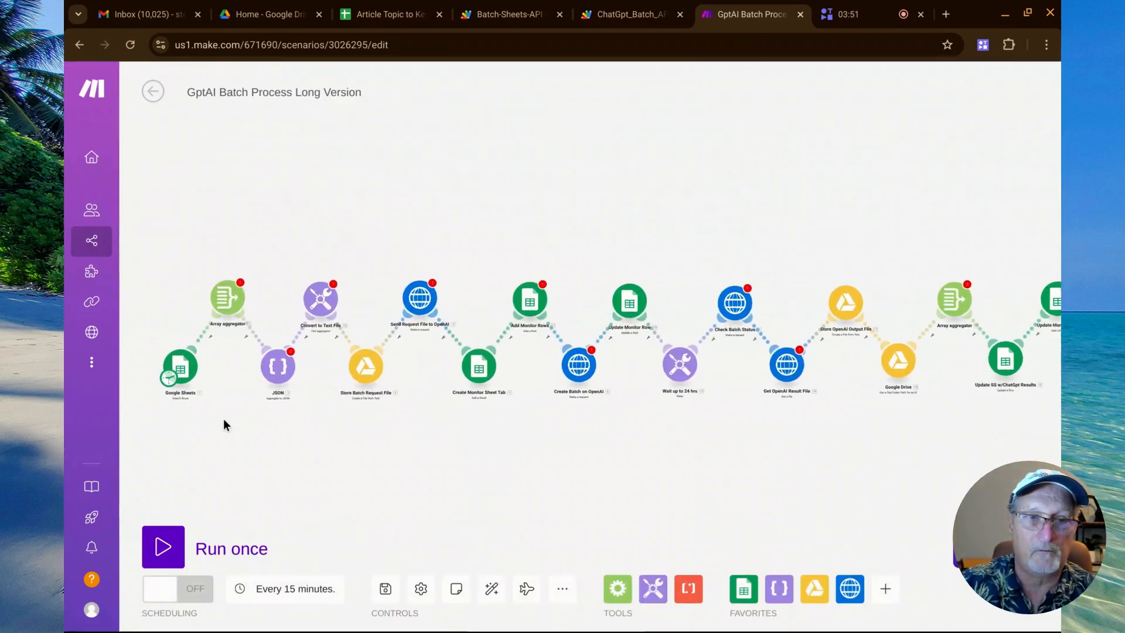
pyautogui.moveTo(223, 418); pyautogui.dragTo(451, 352)
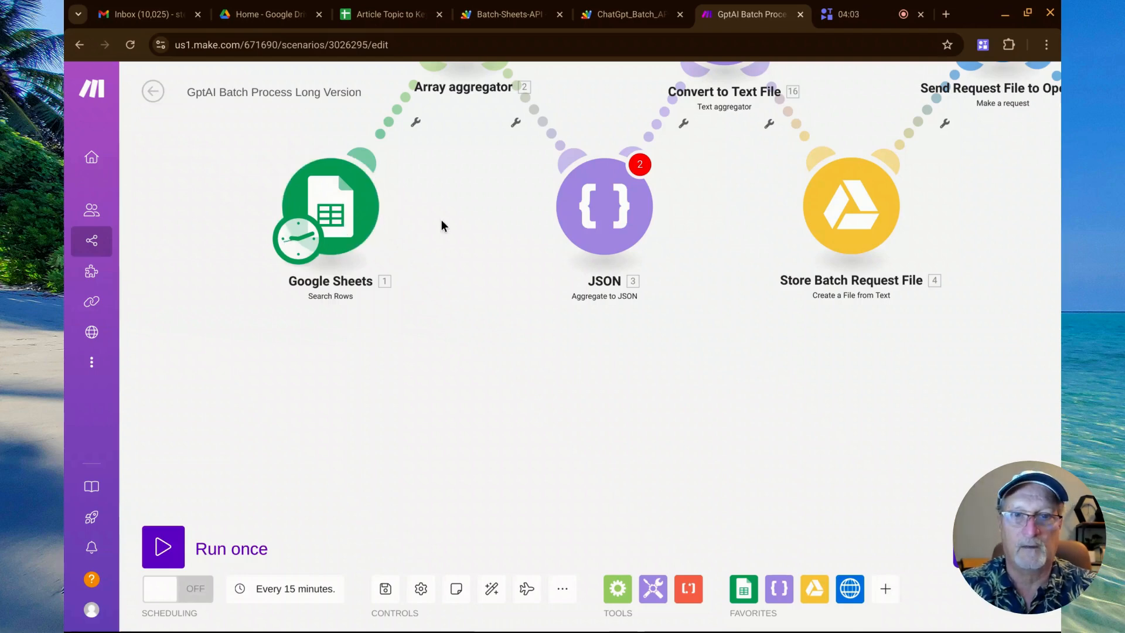
pyautogui.moveTo(441, 219); pyautogui.dragTo(346, 402)
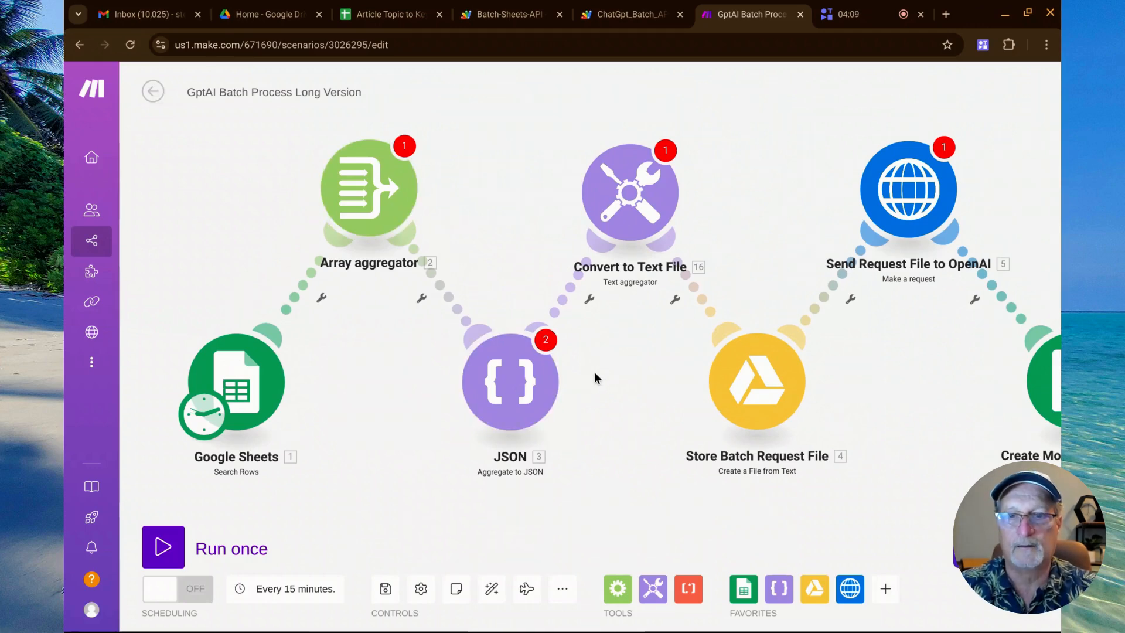
# Examine the scenario's modules from Convert to Text File to Create Monitor Sheet Tab, checking the Article Topic to Keywords spreadsheet before returning to Make.
pyautogui.moveTo(594, 372); pyautogui.dragTo(466, 384)
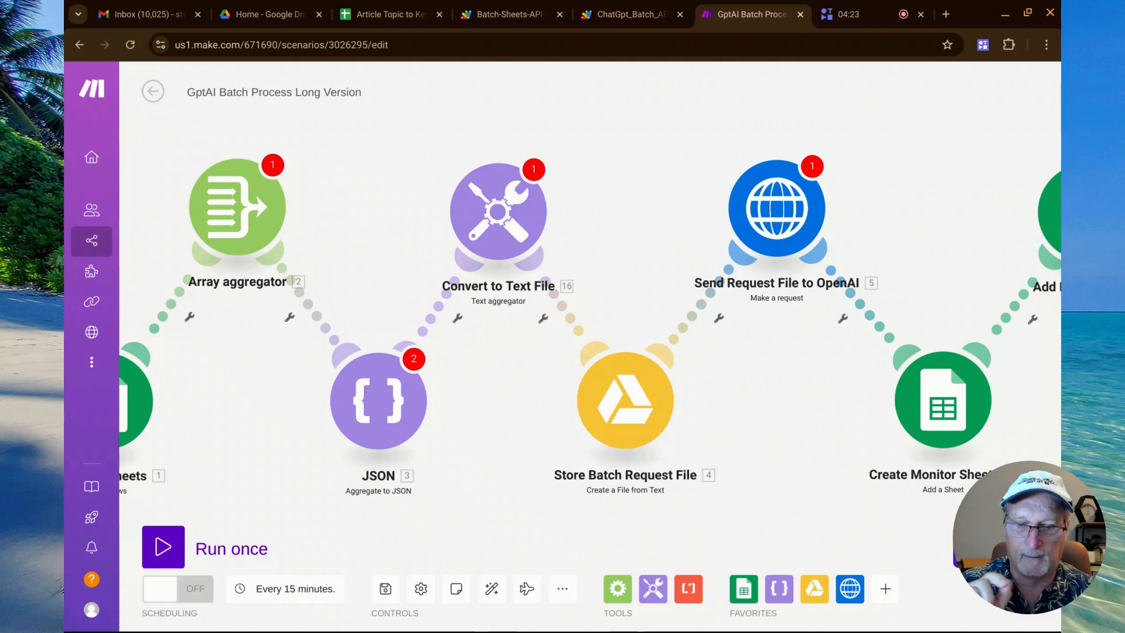
pyautogui.moveTo(548, 412); pyautogui.dragTo(410, 299)
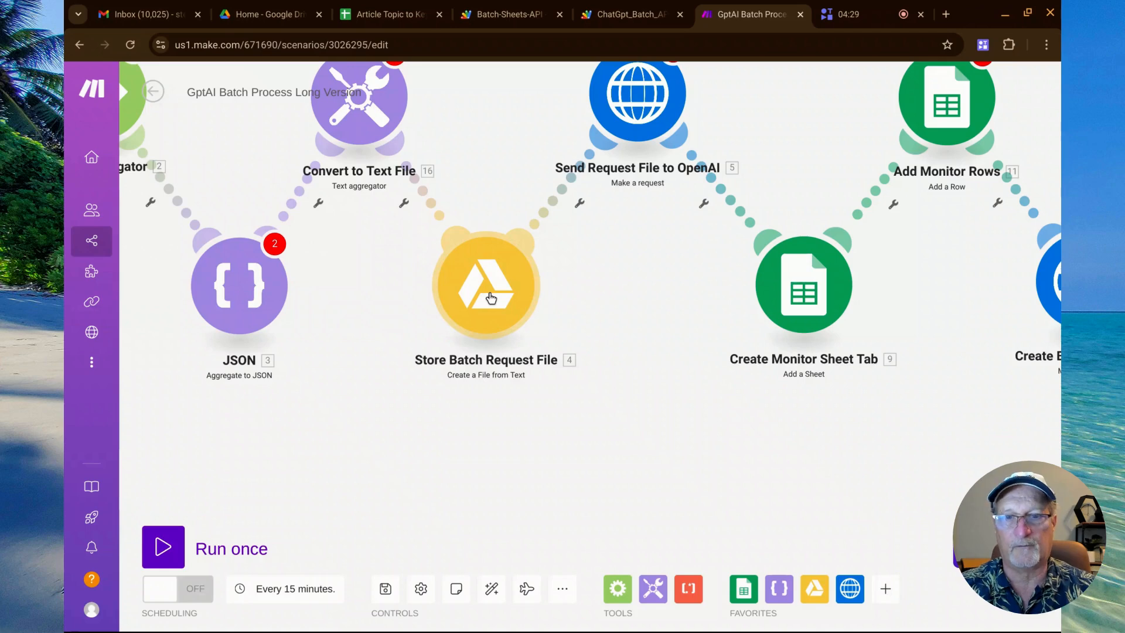
pyautogui.moveTo(631, 259); pyautogui.dragTo(554, 379)
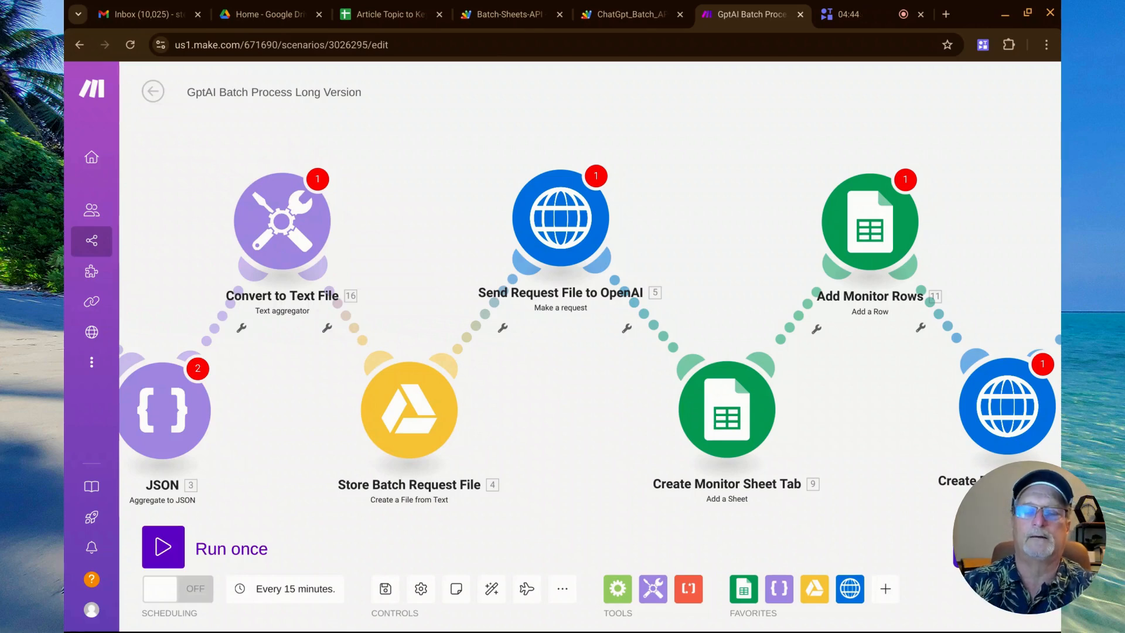
pyautogui.moveTo(576, 403); pyautogui.dragTo(336, 321)
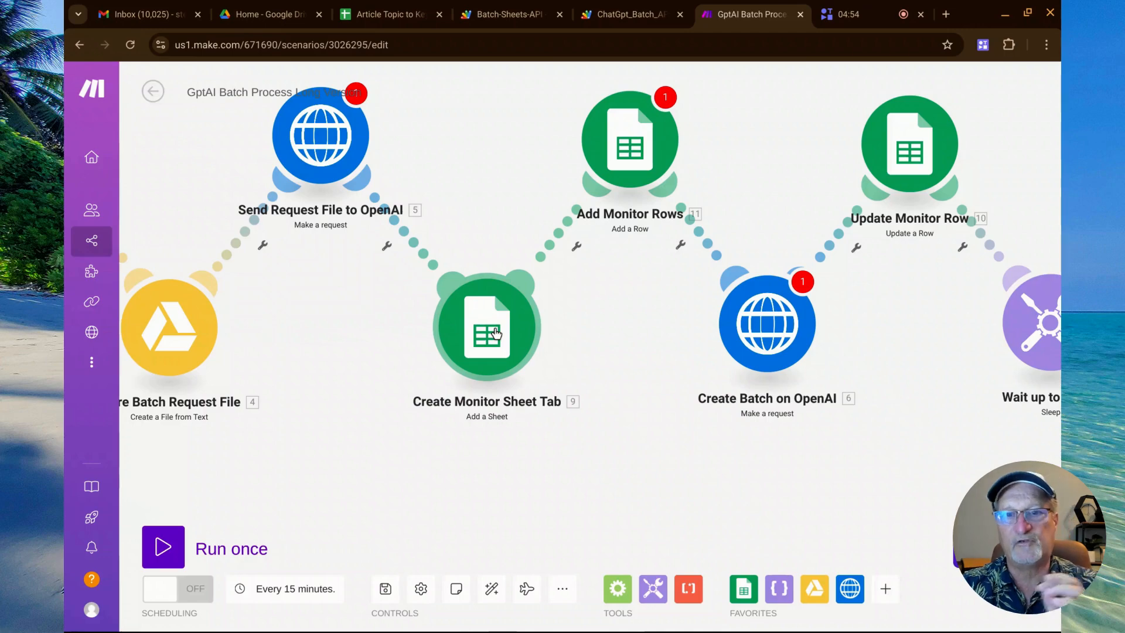
pyautogui.click(408, 17)
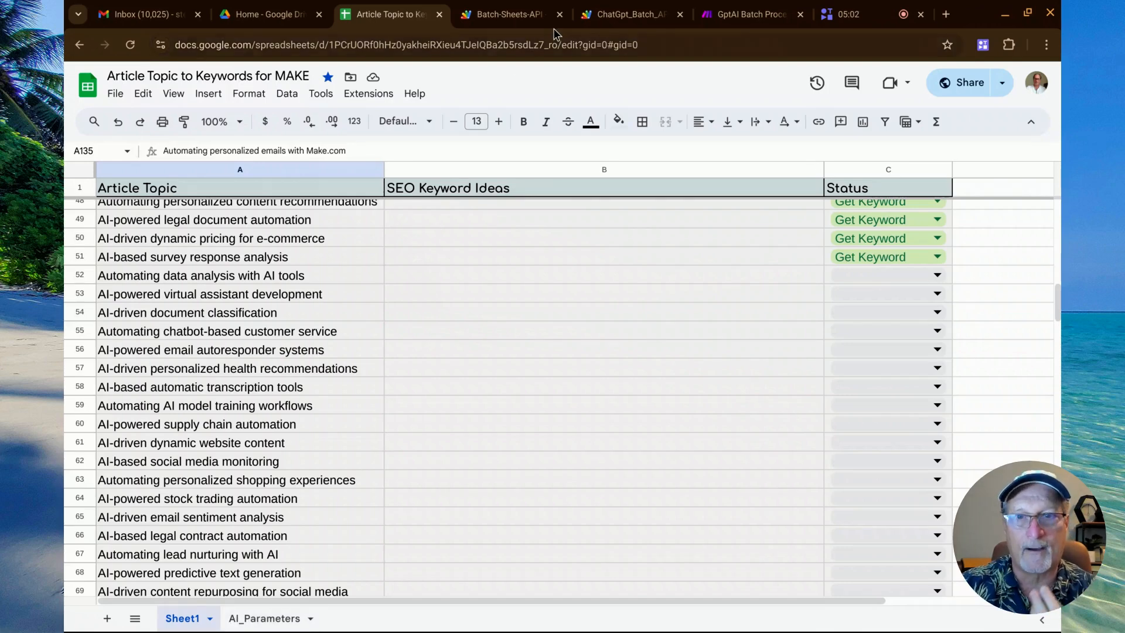
pyautogui.click(724, 9)
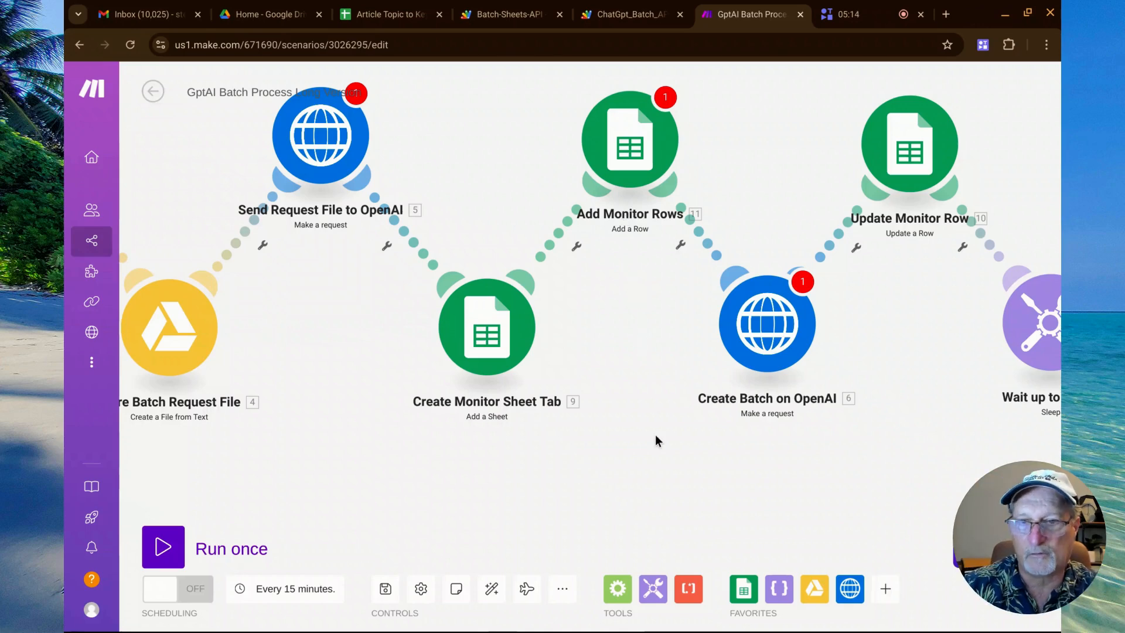
# Examine the scenario's remaining modules, from Add Monitor Rows and Create Batch on OpenAI through the final Update Monitor Row.
pyautogui.moveTo(659, 434); pyautogui.dragTo(299, 454)
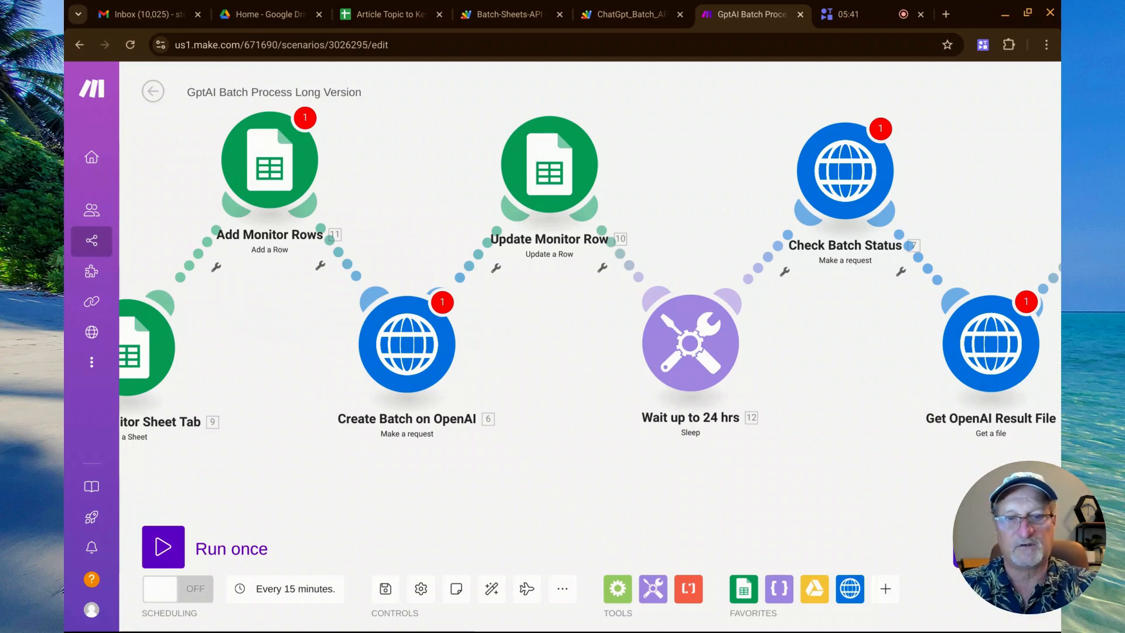
pyautogui.moveTo(548, 331); pyautogui.dragTo(402, 377)
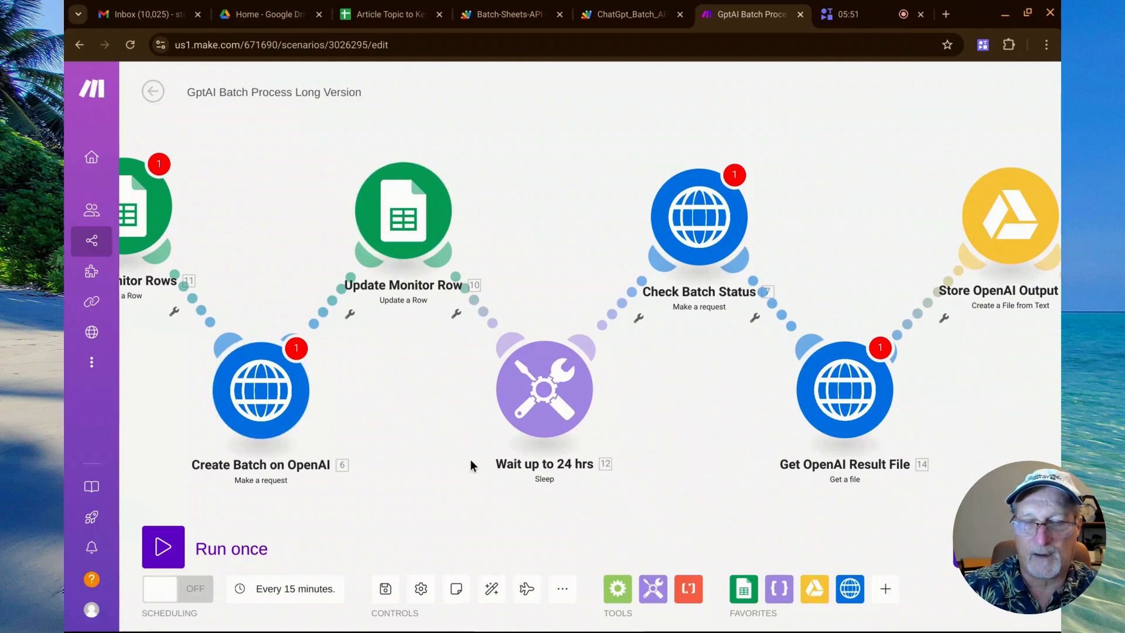
pyautogui.moveTo(470, 459); pyautogui.dragTo(358, 406)
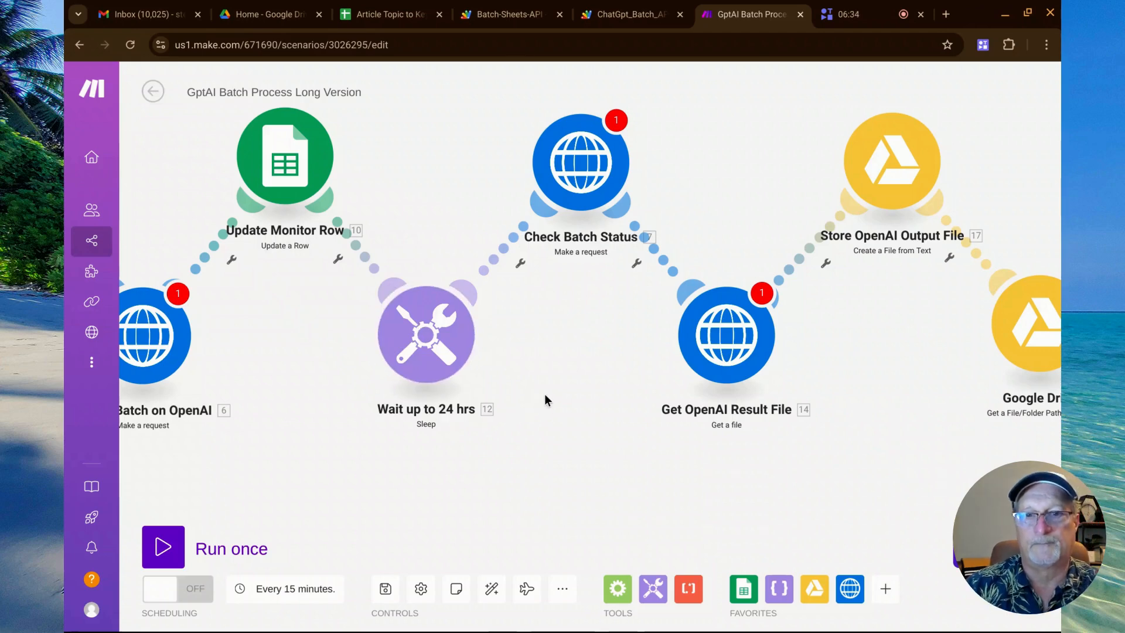
pyautogui.moveTo(544, 394); pyautogui.dragTo(333, 392)
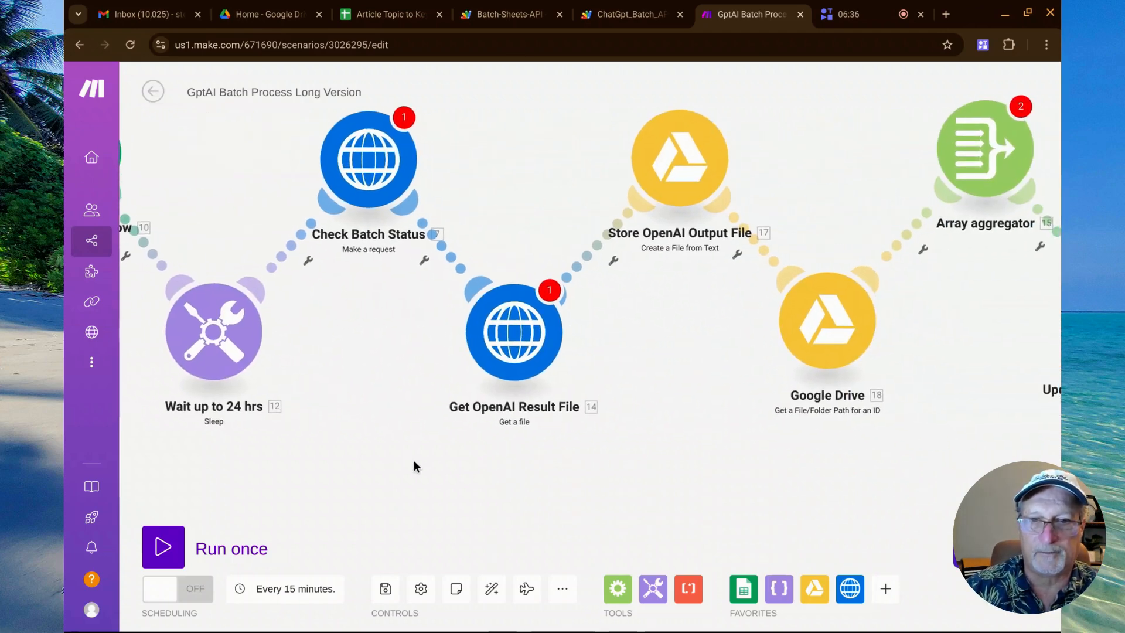
pyautogui.moveTo(415, 461); pyautogui.dragTo(311, 392)
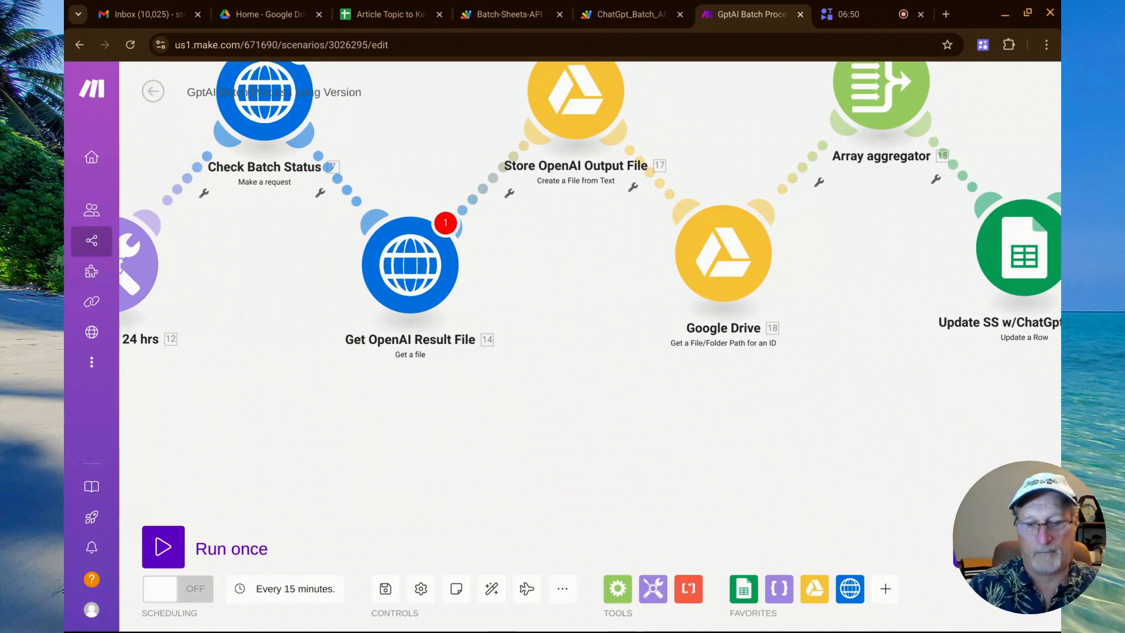
pyautogui.moveTo(528, 281); pyautogui.dragTo(446, 359)
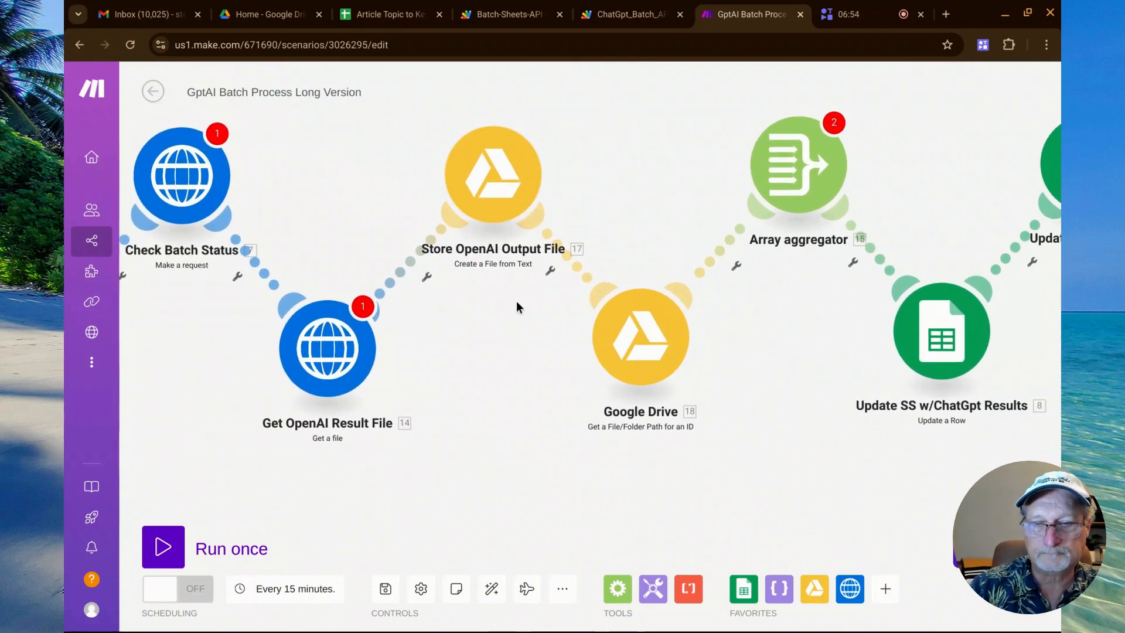
pyautogui.moveTo(532, 354); pyautogui.dragTo(352, 327)
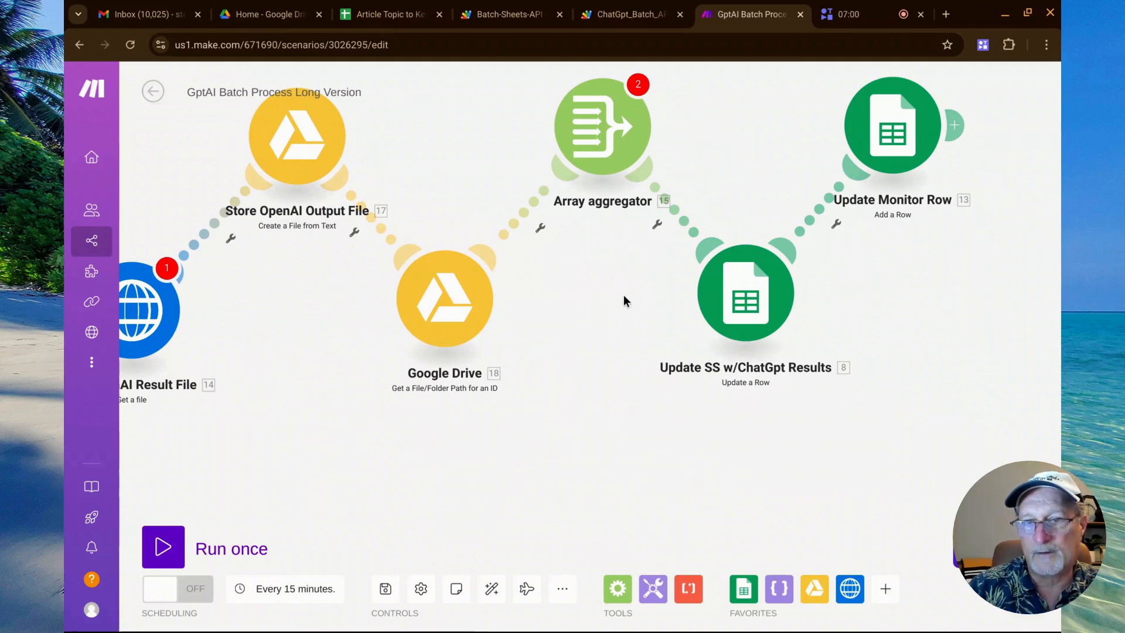
pyautogui.moveTo(623, 300); pyautogui.dragTo(453, 277)
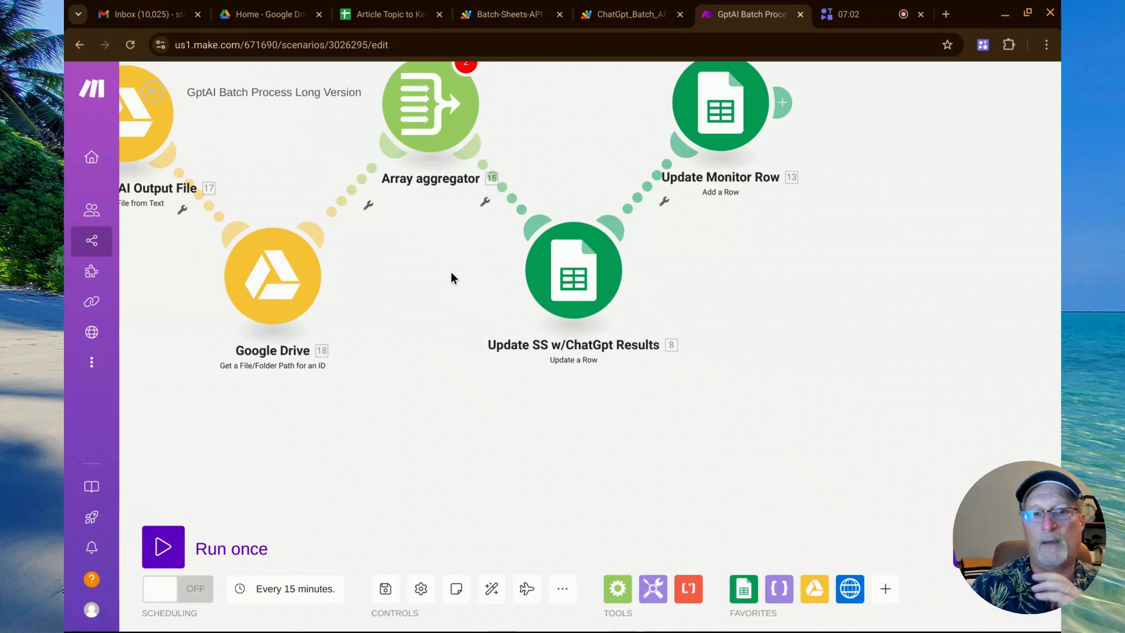
# Highlight the SEO Keyword Ideas column in the Article Topic to Keywords spreadsheet and return to the Make scenario.
pyautogui.click(396, 17)
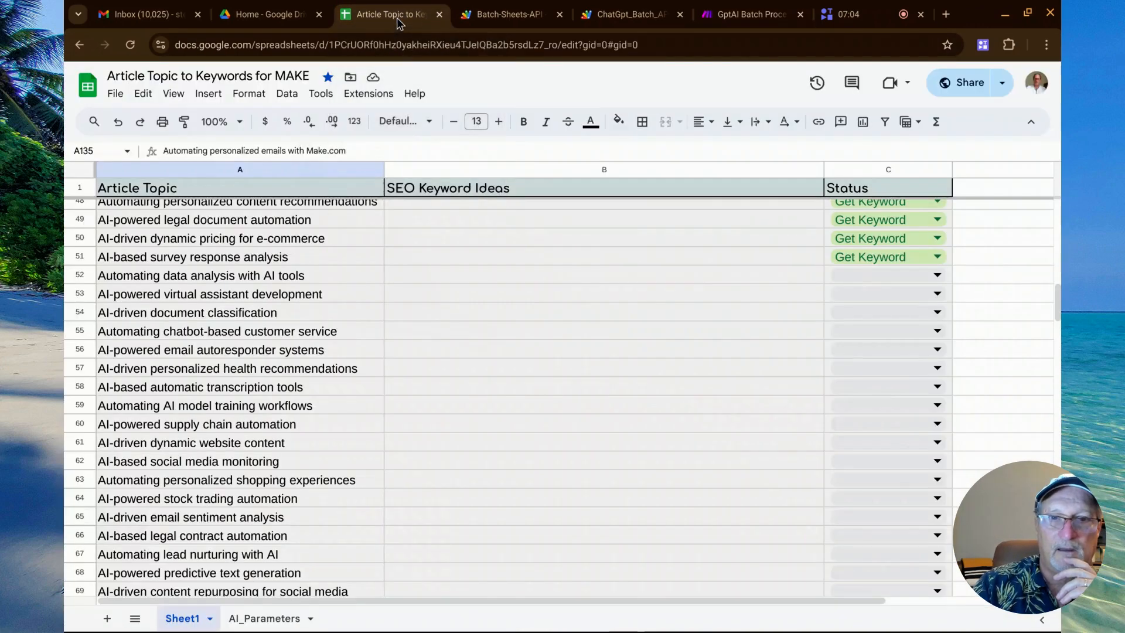
pyautogui.click(464, 168)
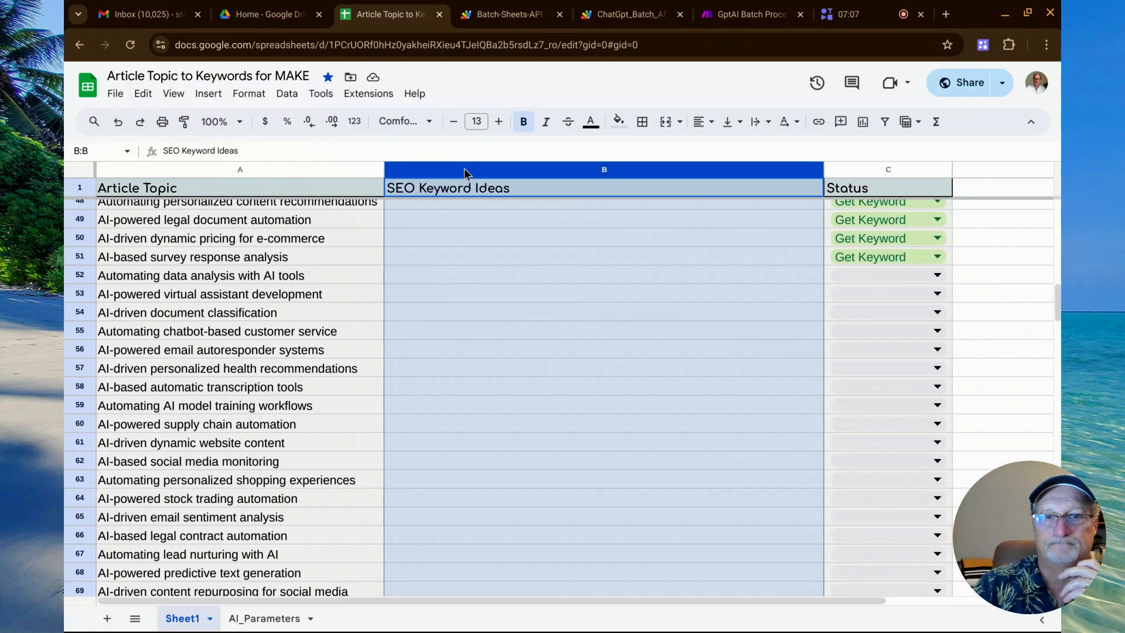
pyautogui.click(727, 19)
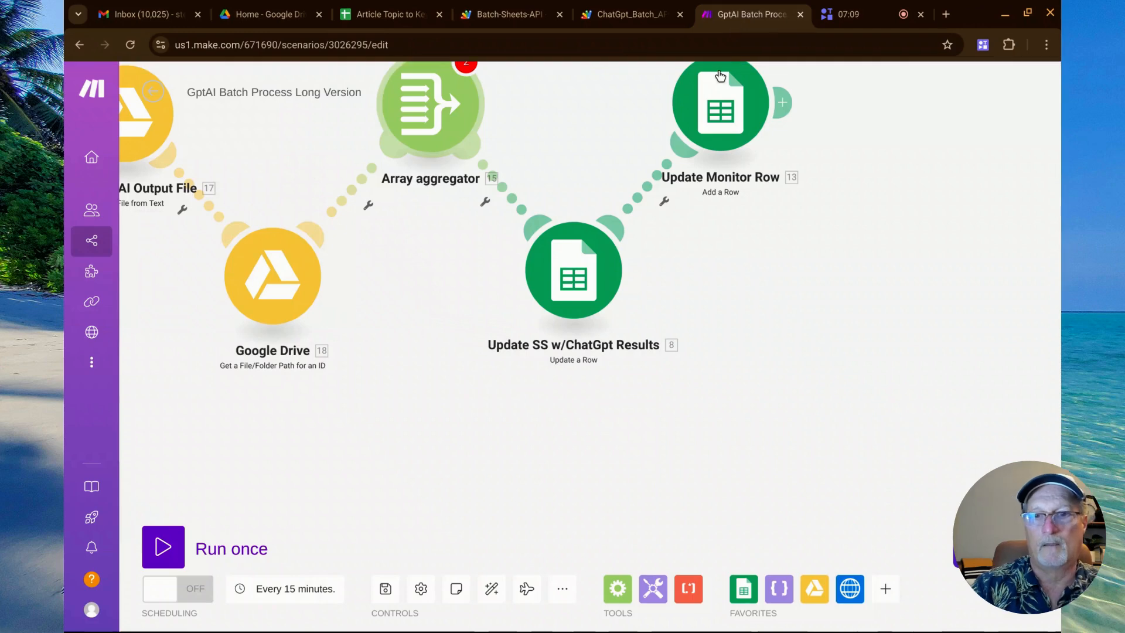
# View the last modules of the GptAI Batch Process Long Version scenario and its module chain in overview.
pyautogui.moveTo(793, 249); pyautogui.dragTo(703, 314)
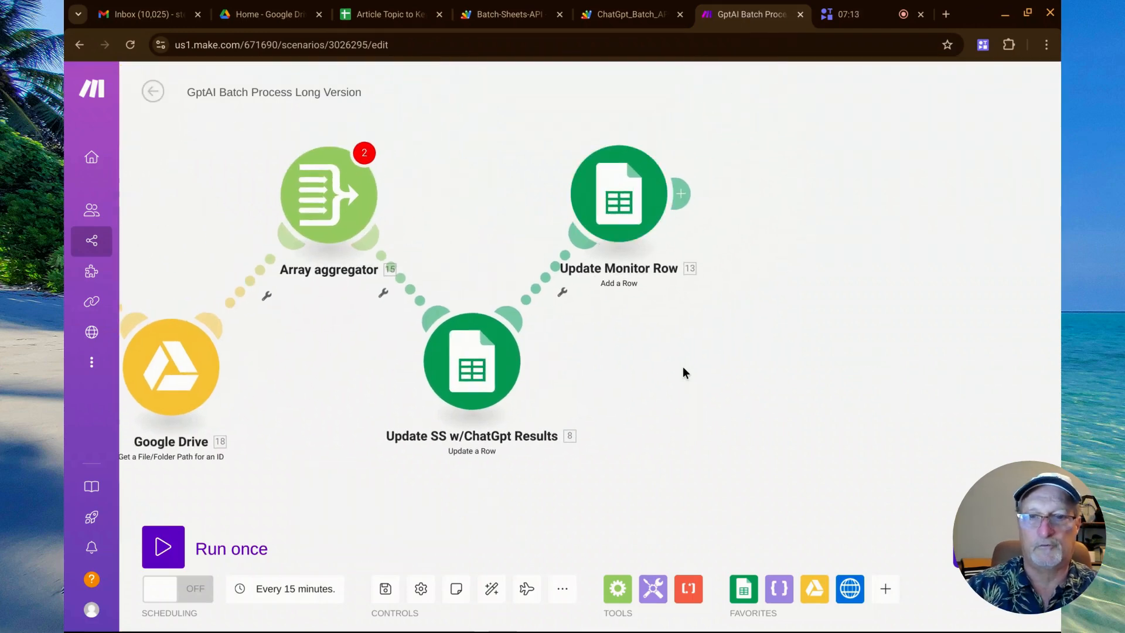
pyautogui.scroll(-10, 683, 367)
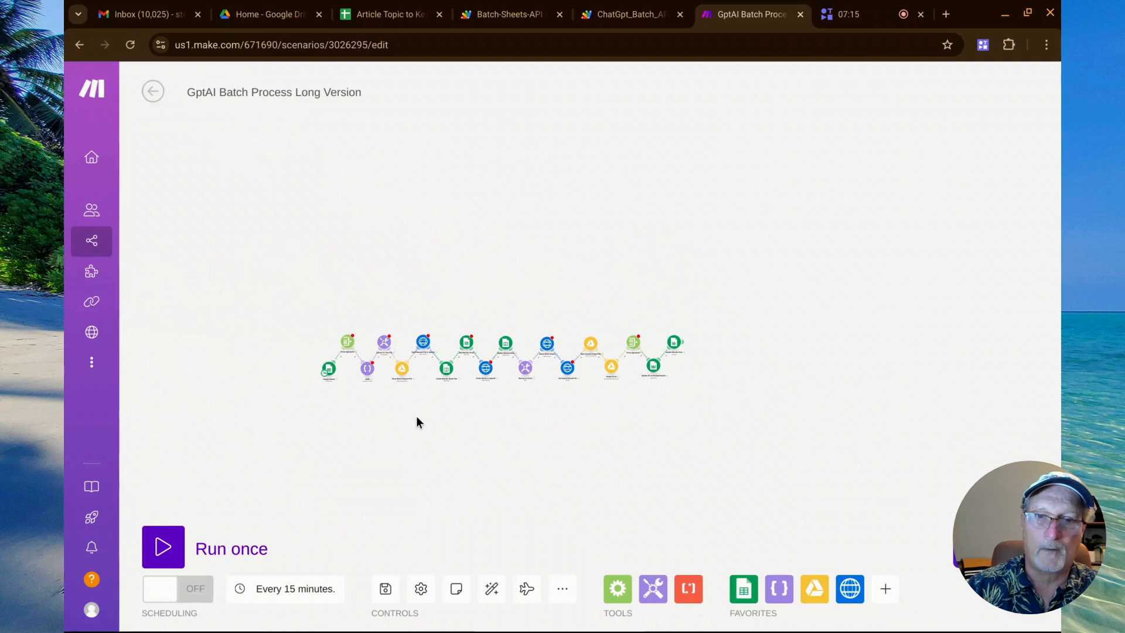
pyautogui.scroll(10, 413, 421)
pyautogui.scroll(-1, 412, 421)
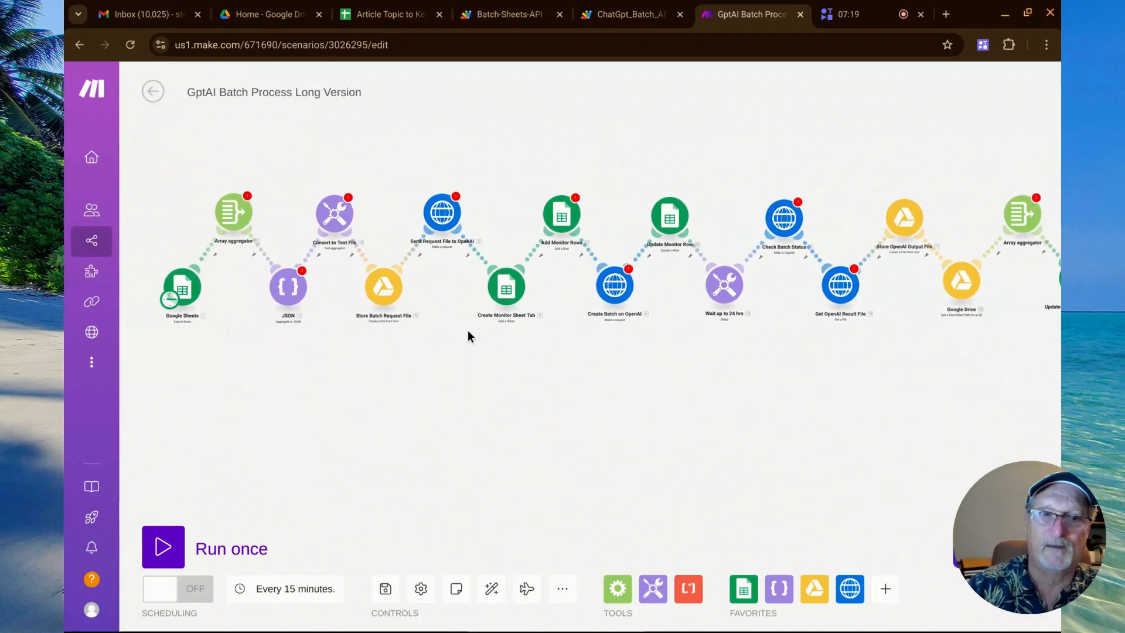
# Open the OpenAI Batch Process Savings scenario and inspect the script URL in its HTTP module, leaving the module settings closed.
pyautogui.moveTo(96, 271)
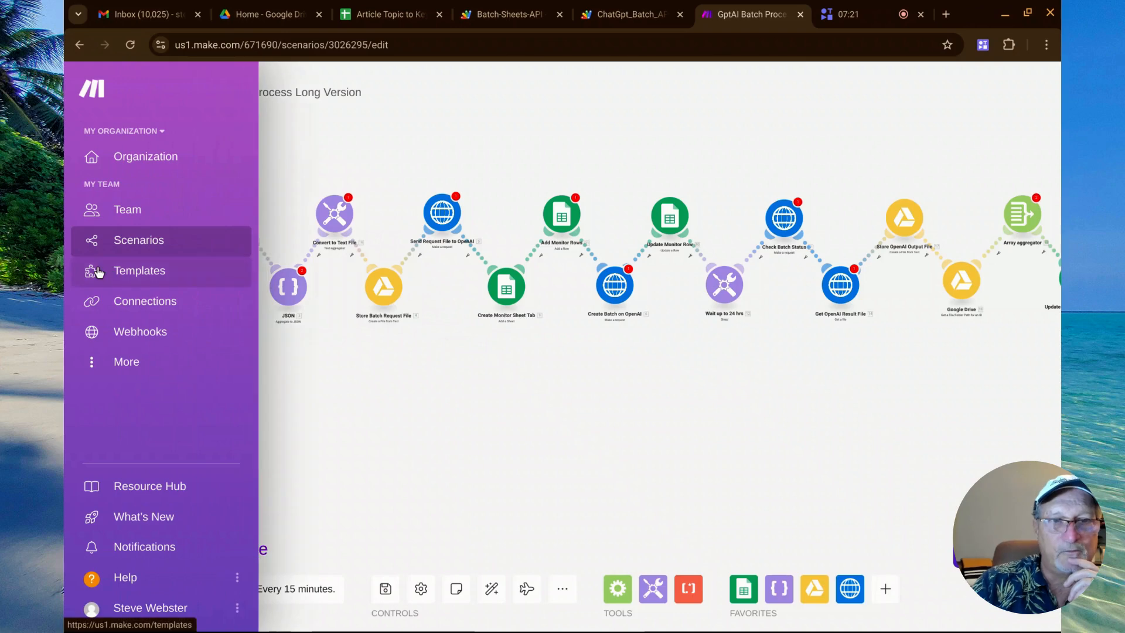
pyautogui.click(109, 248)
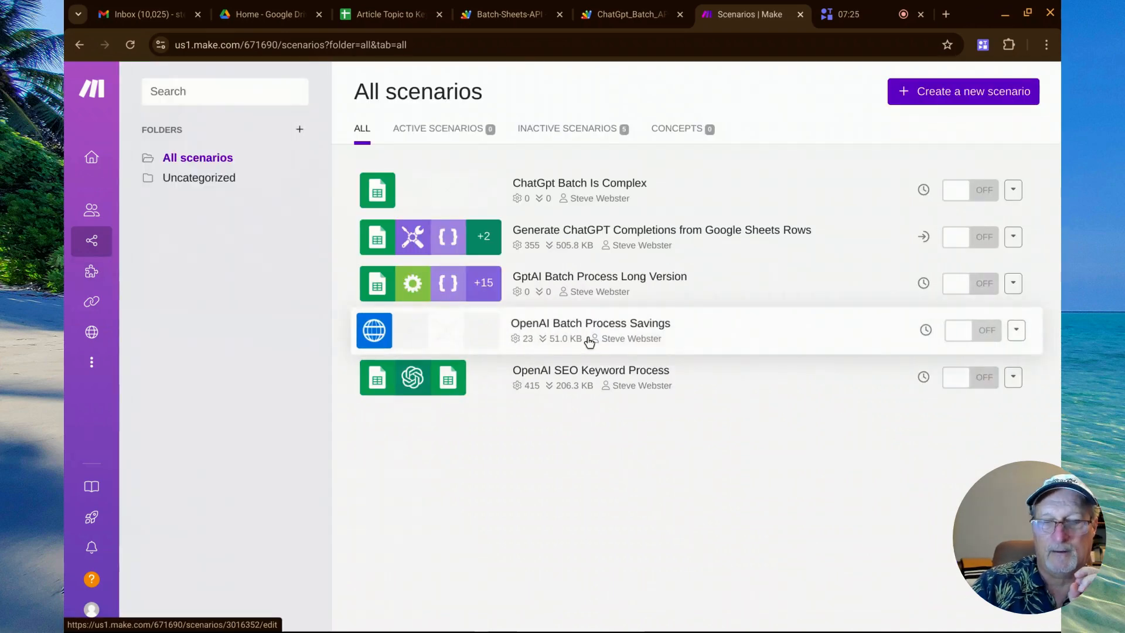
pyautogui.click(589, 342)
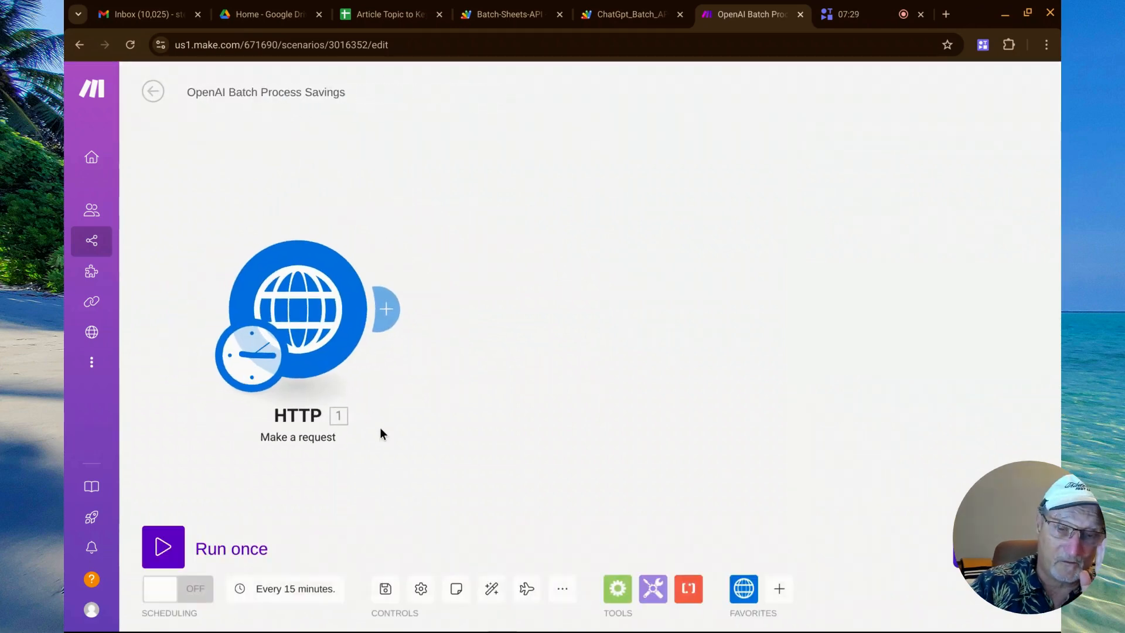
pyautogui.click(317, 324)
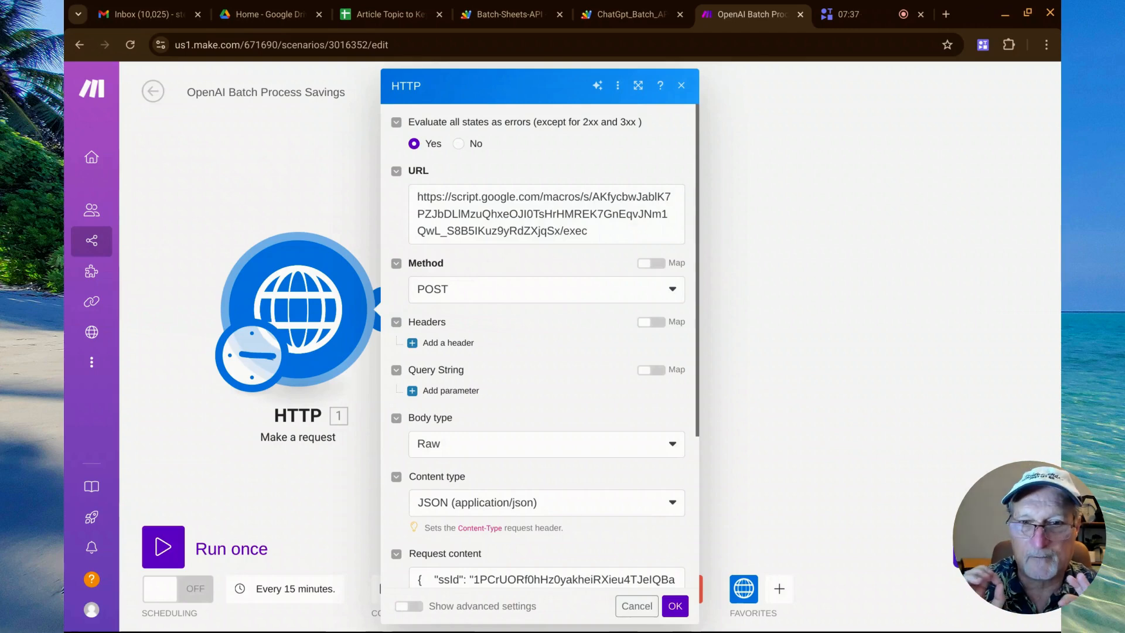
pyautogui.click(417, 196)
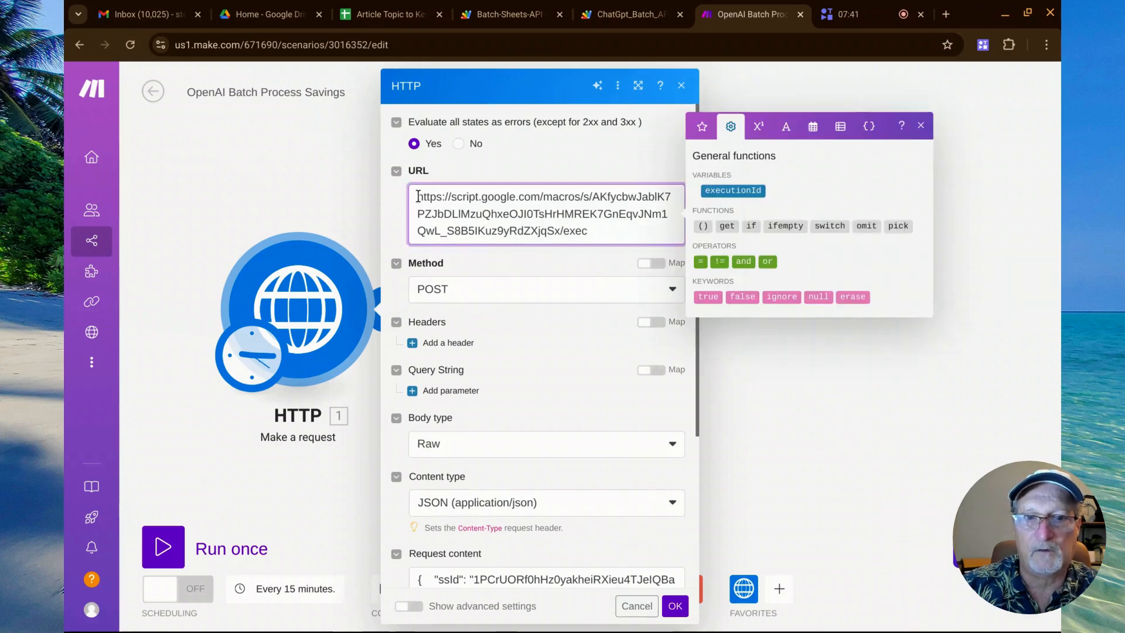
pyautogui.moveTo(418, 197); pyautogui.dragTo(595, 233)
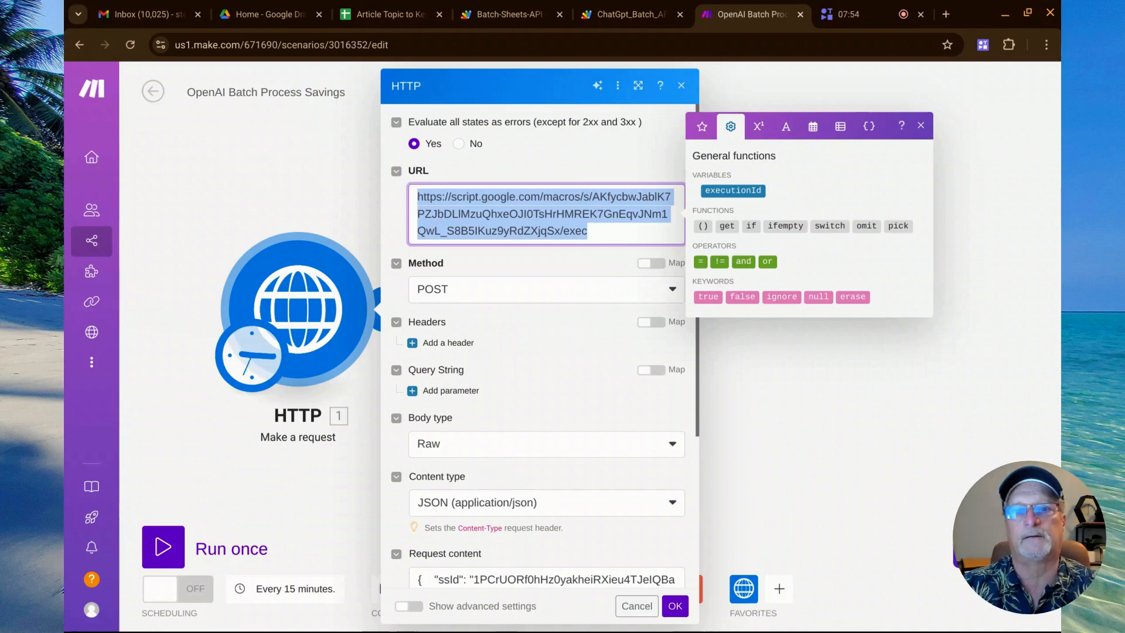
pyautogui.click(746, 355)
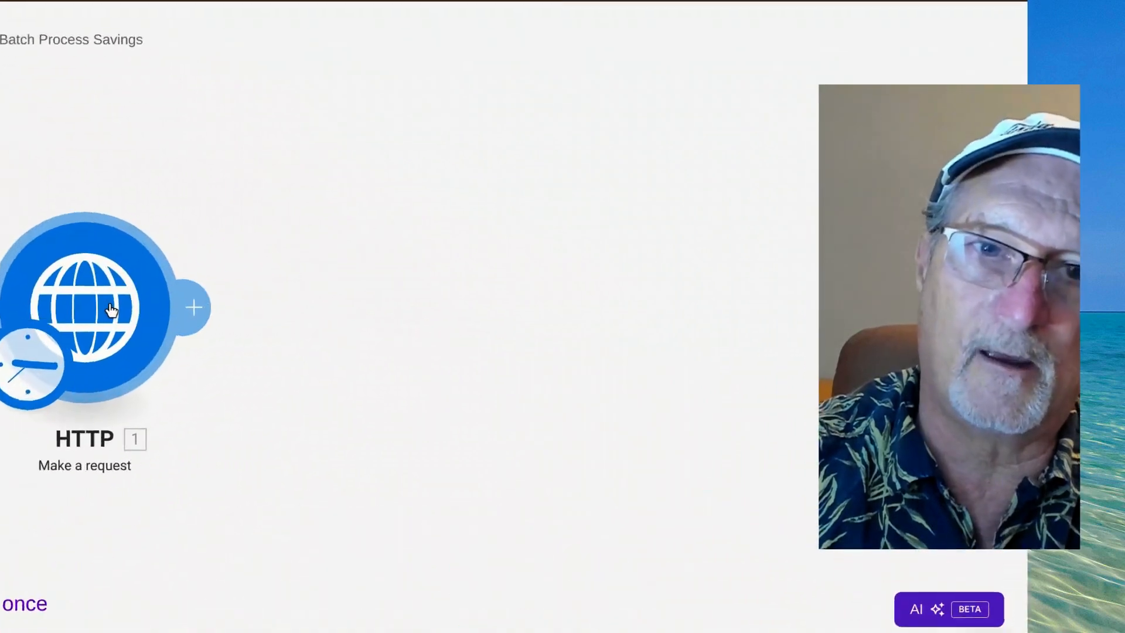
# Open the HTTP module's settings and review its URL, POST method, body type, content type and request content.
pyautogui.click(233, 312)
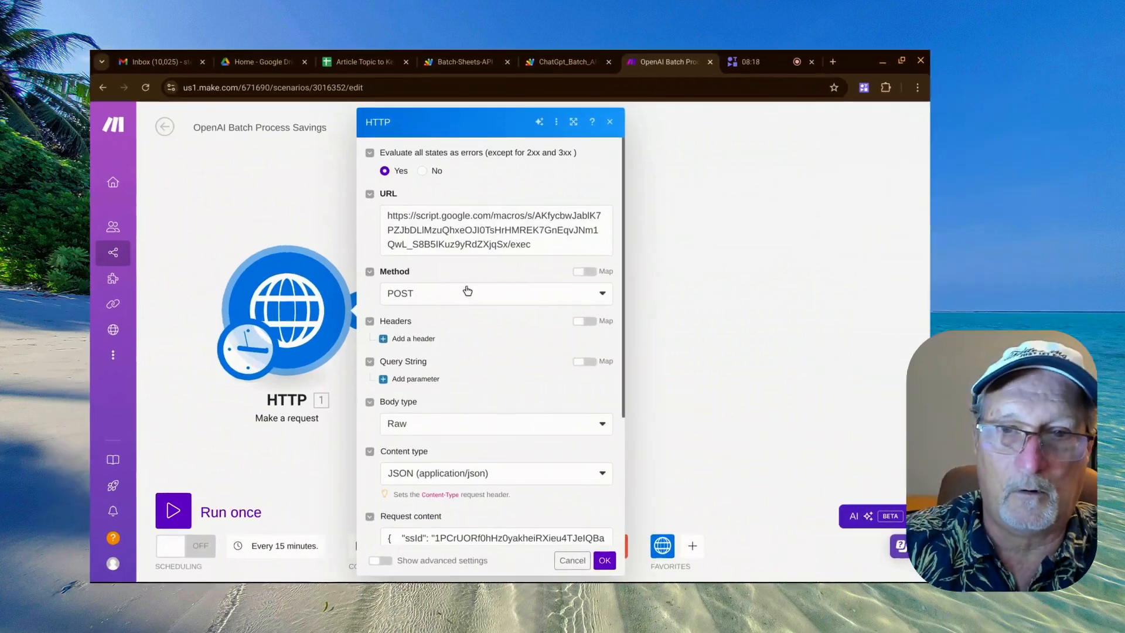
pyautogui.scroll(-1, 525, 401)
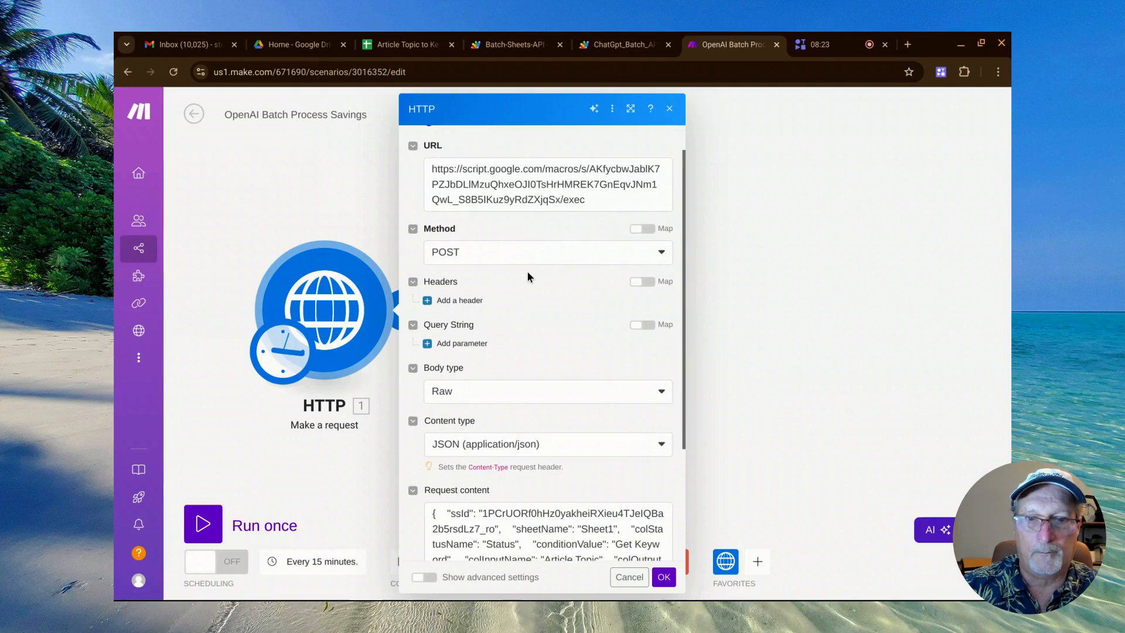
pyautogui.scroll(-3, 527, 270)
pyautogui.scroll(-1, 564, 296)
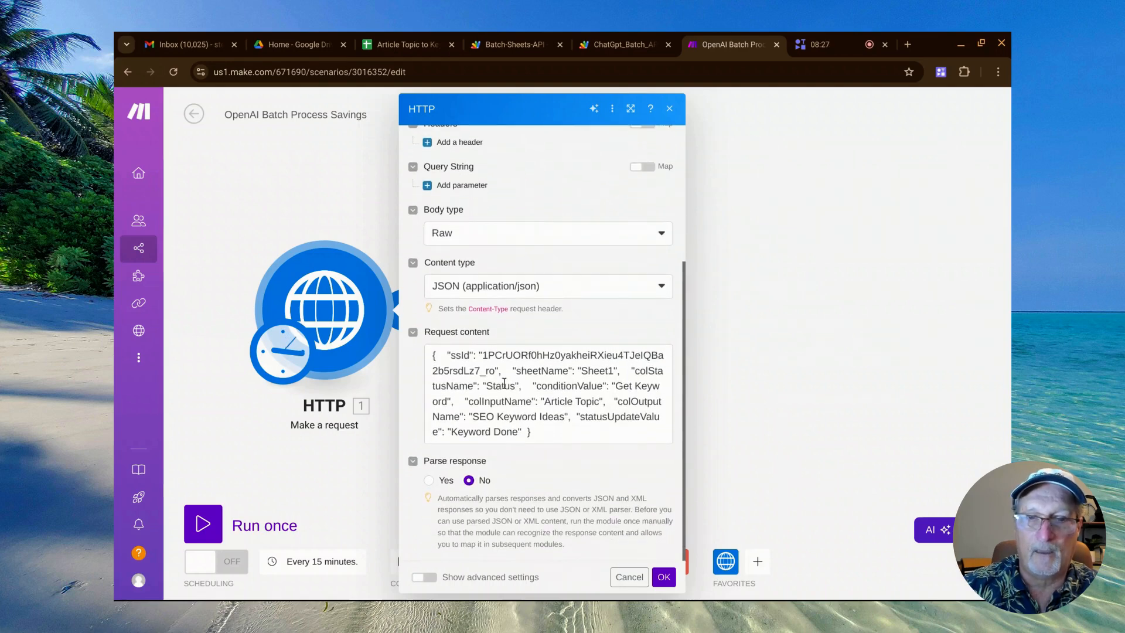
# Highlight the ssId, sheetName and colStatusName keys plus the Status and Get Keyword values in the request content.
pyautogui.doubleClick(460, 357)
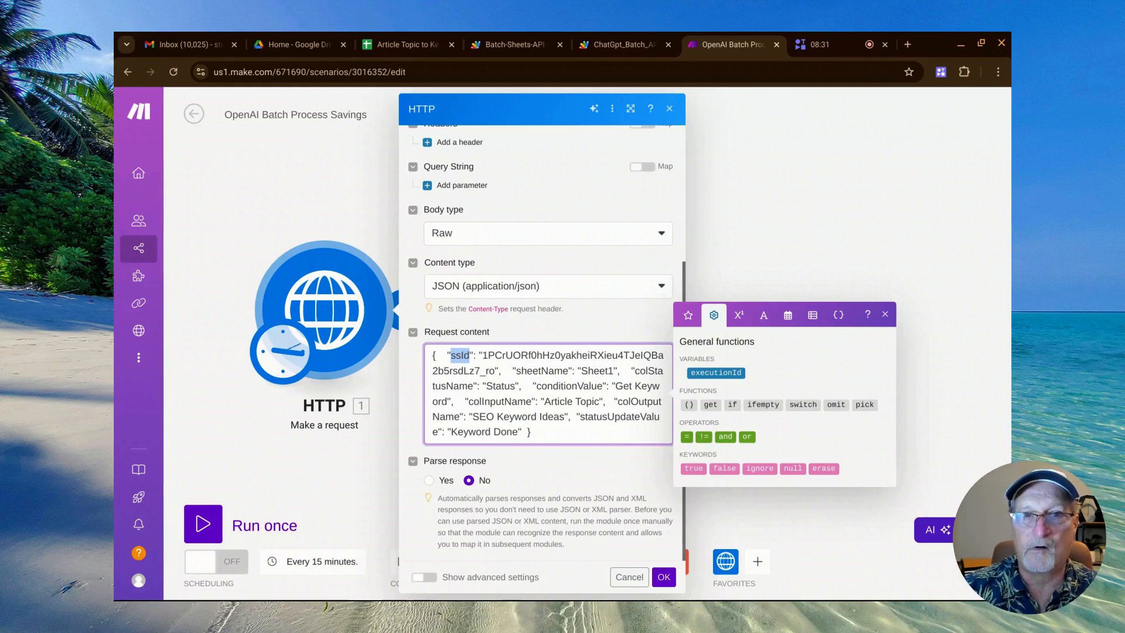
pyautogui.doubleClick(539, 371)
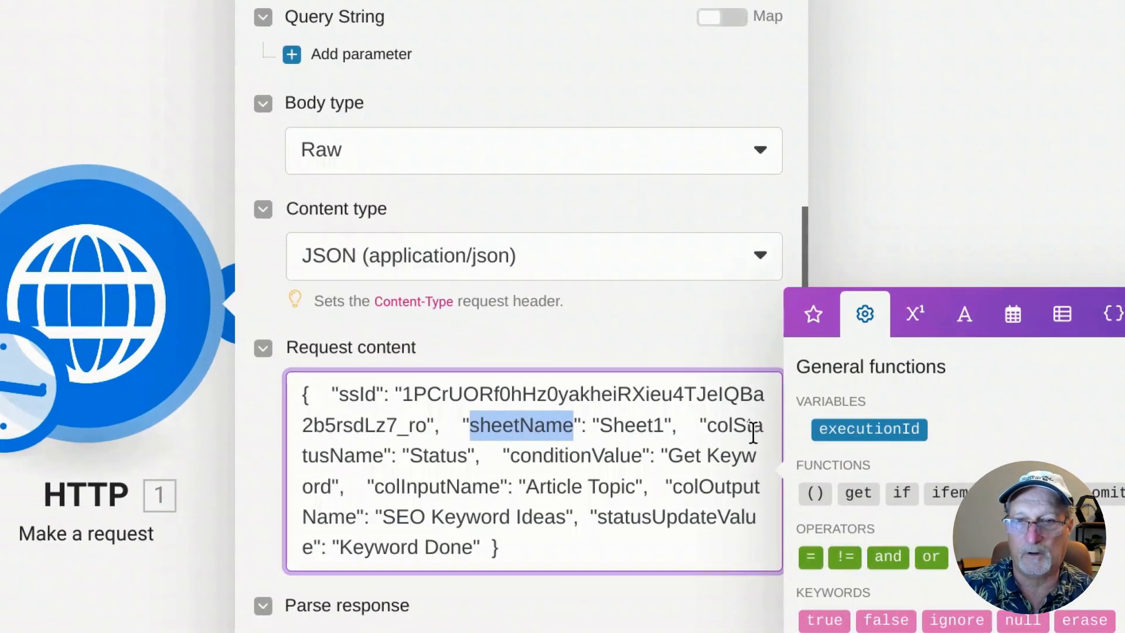
pyautogui.doubleClick(734, 421)
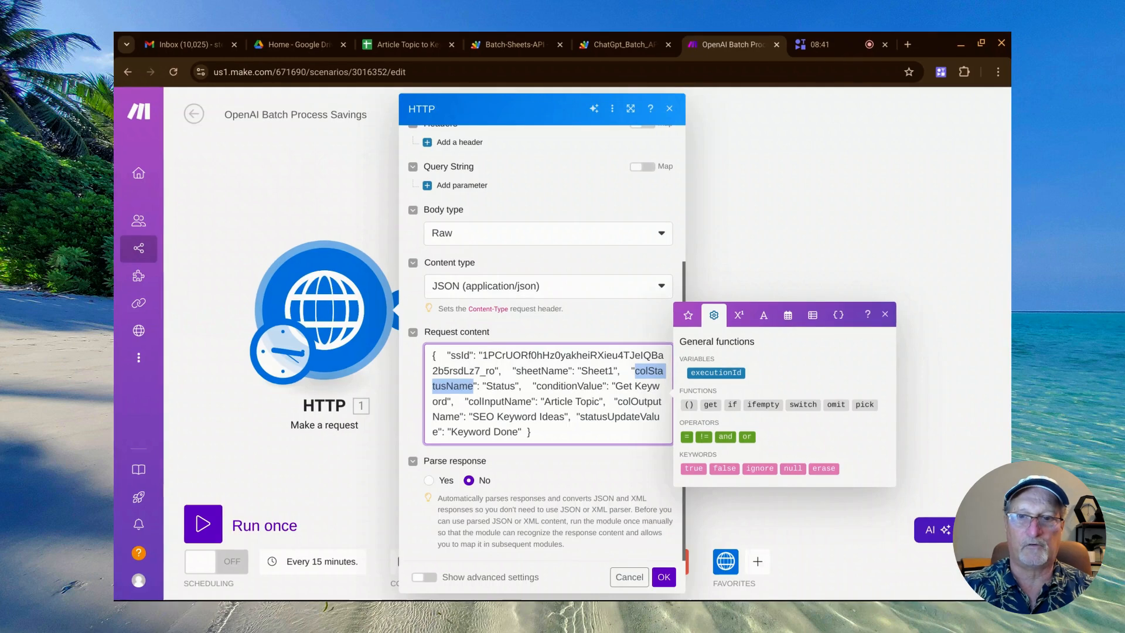
pyautogui.doubleClick(623, 386)
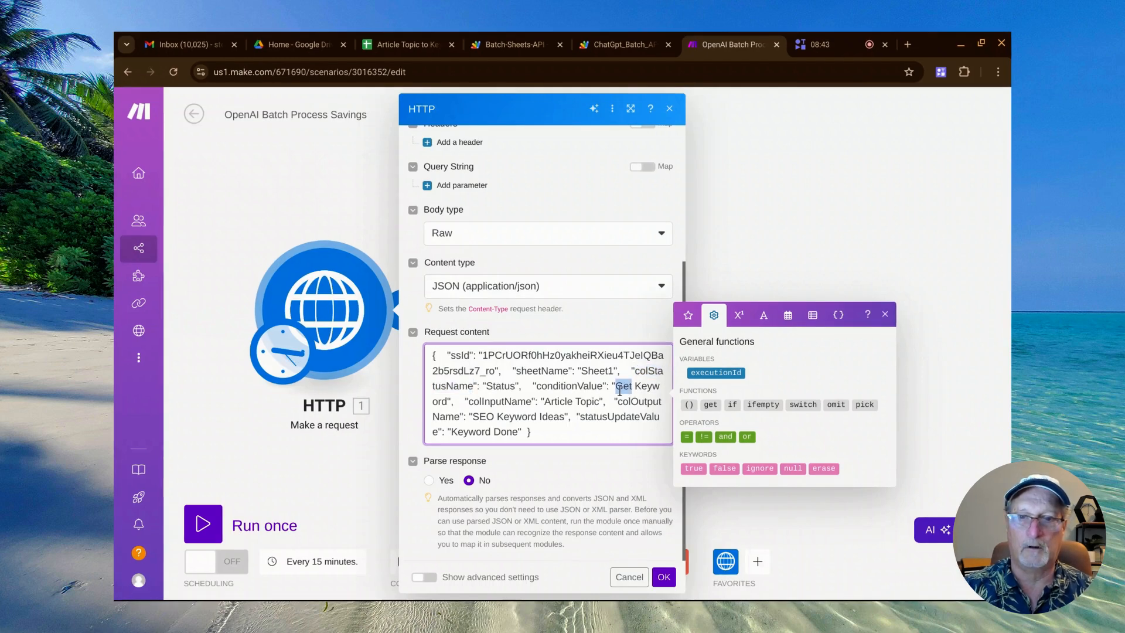
pyautogui.doubleClick(498, 385)
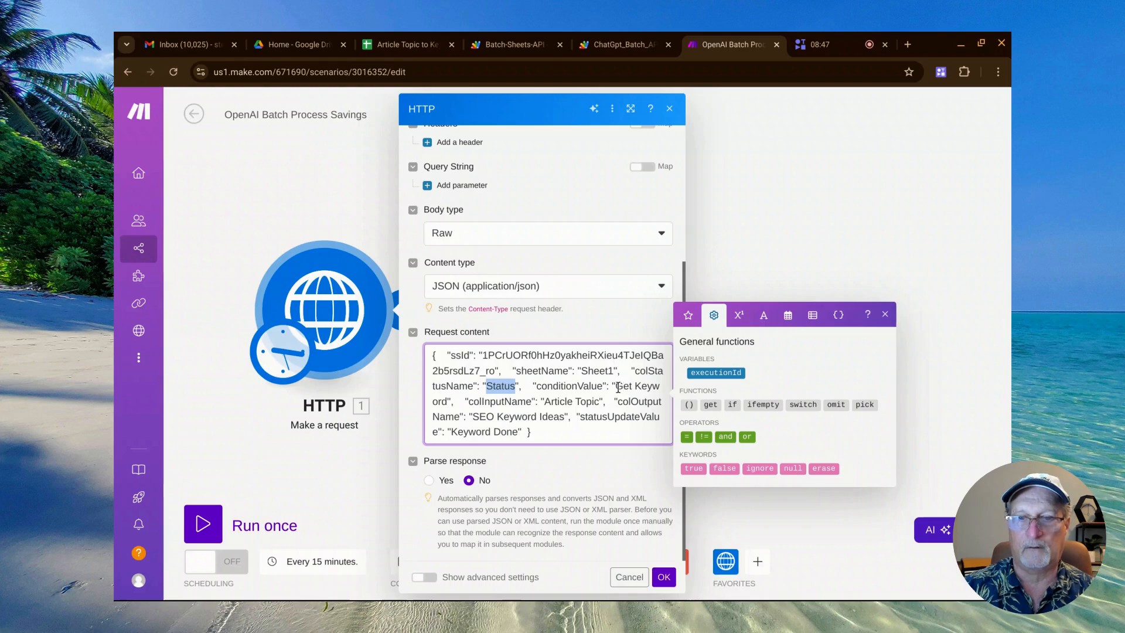
pyautogui.moveTo(615, 386); pyautogui.dragTo(447, 407)
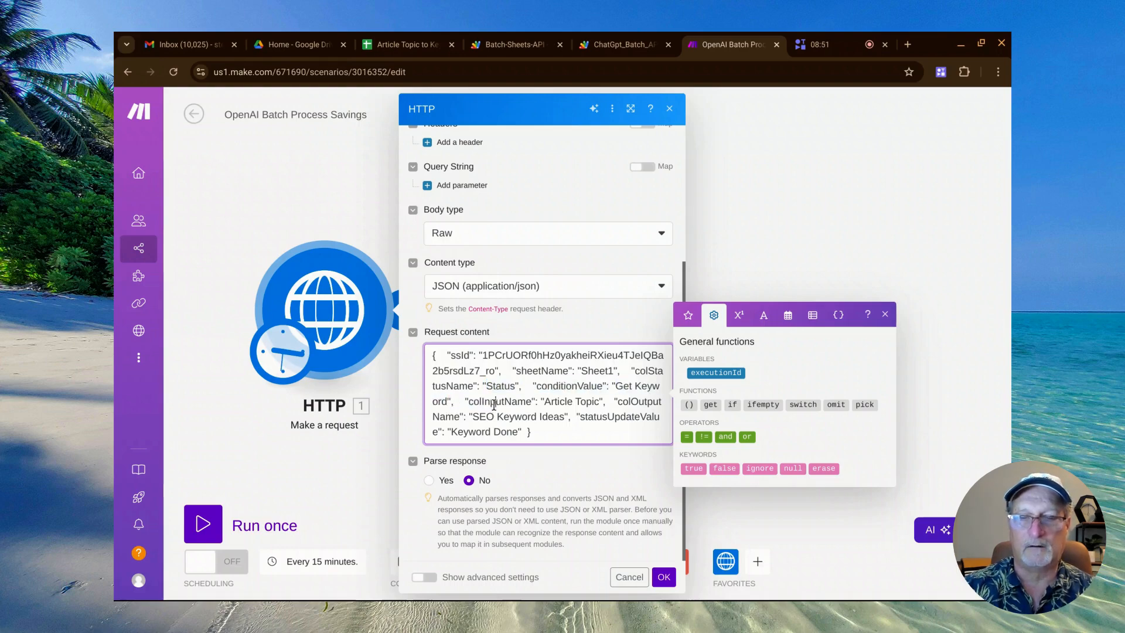
# Highlight the colInputName key, the SEO Keyword Ideas output column and the statusUpdateValue key in the request content.
pyautogui.doubleClick(493, 402)
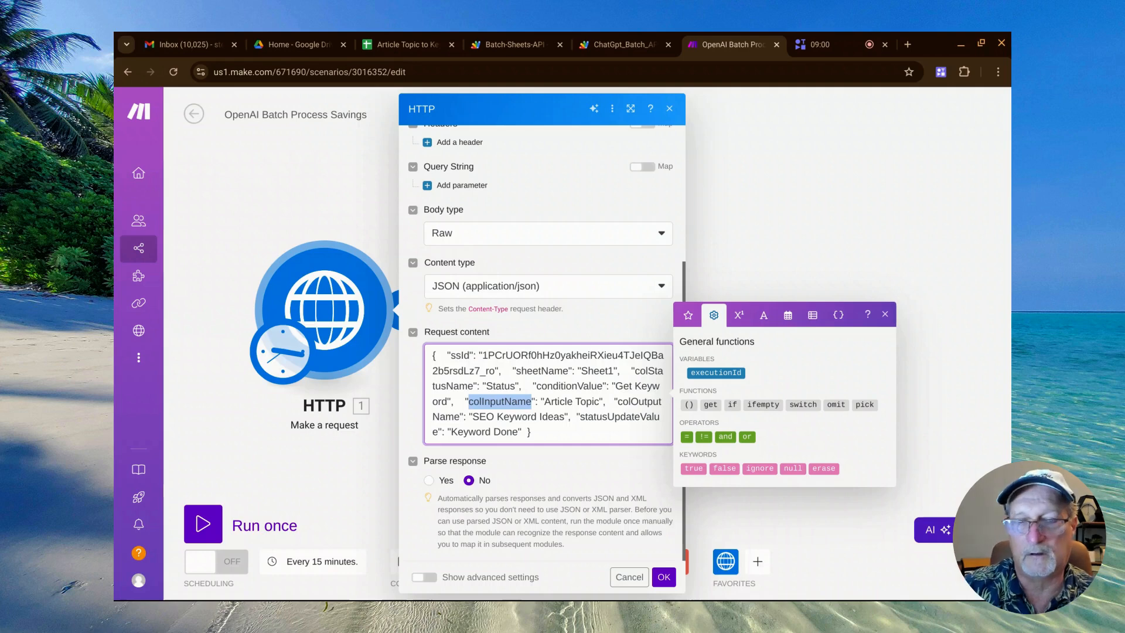
pyautogui.doubleClick(634, 402)
pyautogui.hotkey('ctrl', 'a')
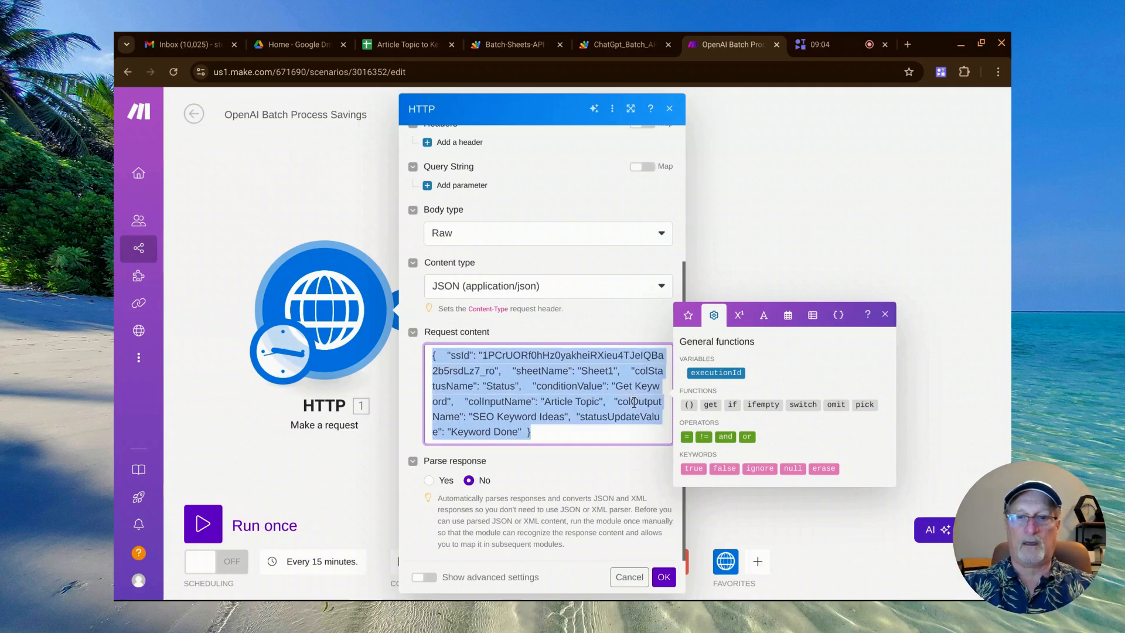
pyautogui.click(634, 402)
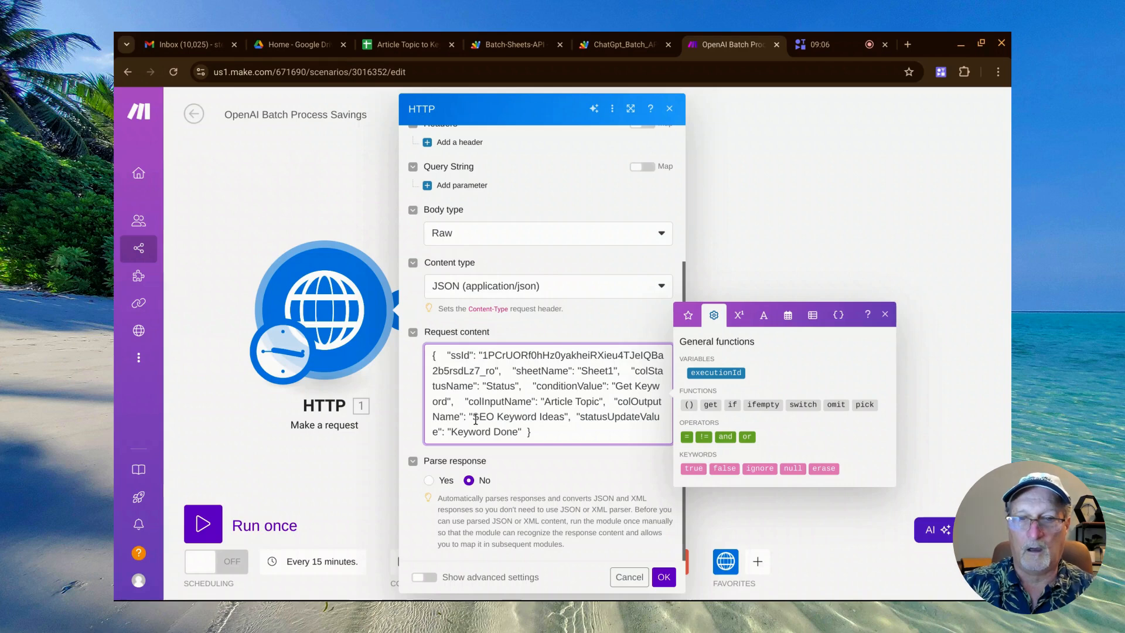
pyautogui.moveTo(472, 416); pyautogui.dragTo(563, 421)
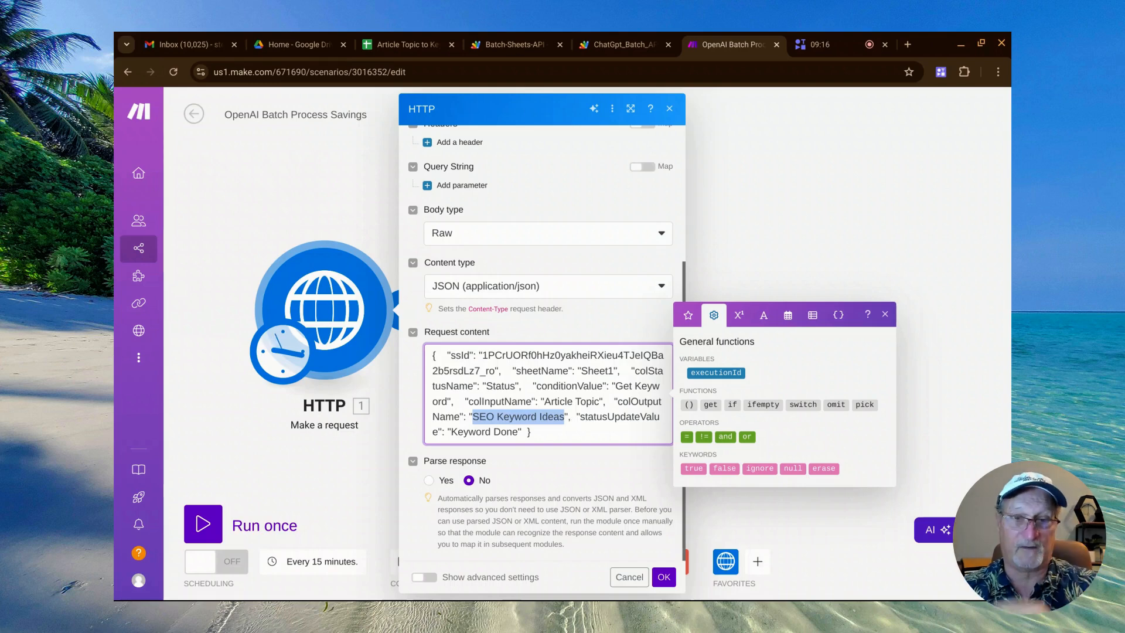
pyautogui.doubleClick(589, 418)
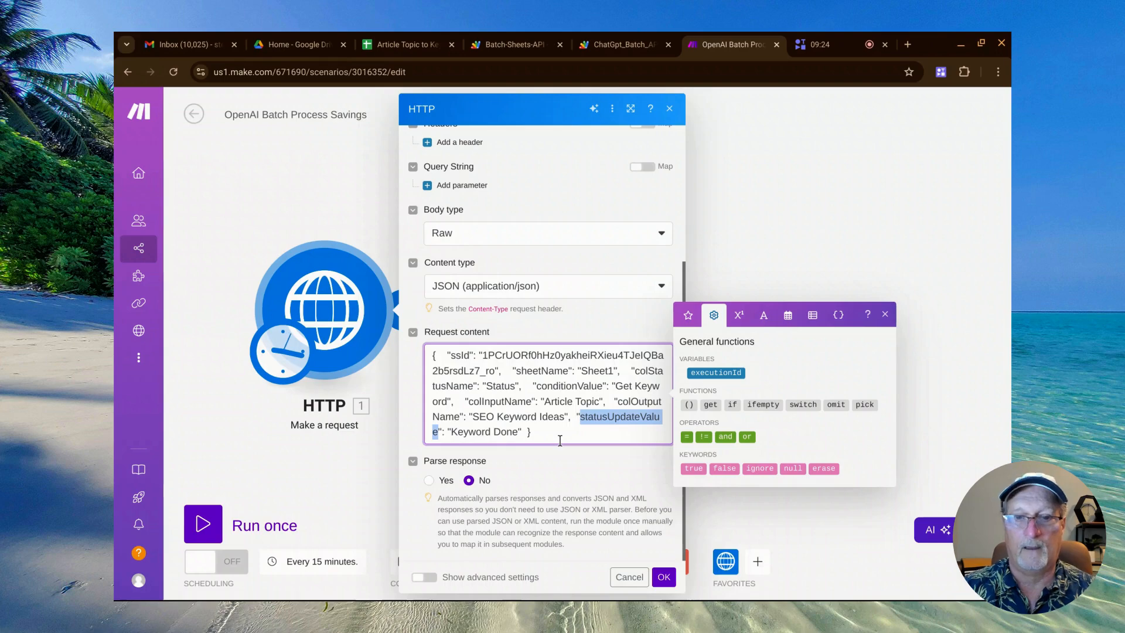
# Review the HTTP module's settings again from the script URL down to the JSON request content.
pyautogui.scroll(4, 560, 439)
pyautogui.scroll(-2, 560, 439)
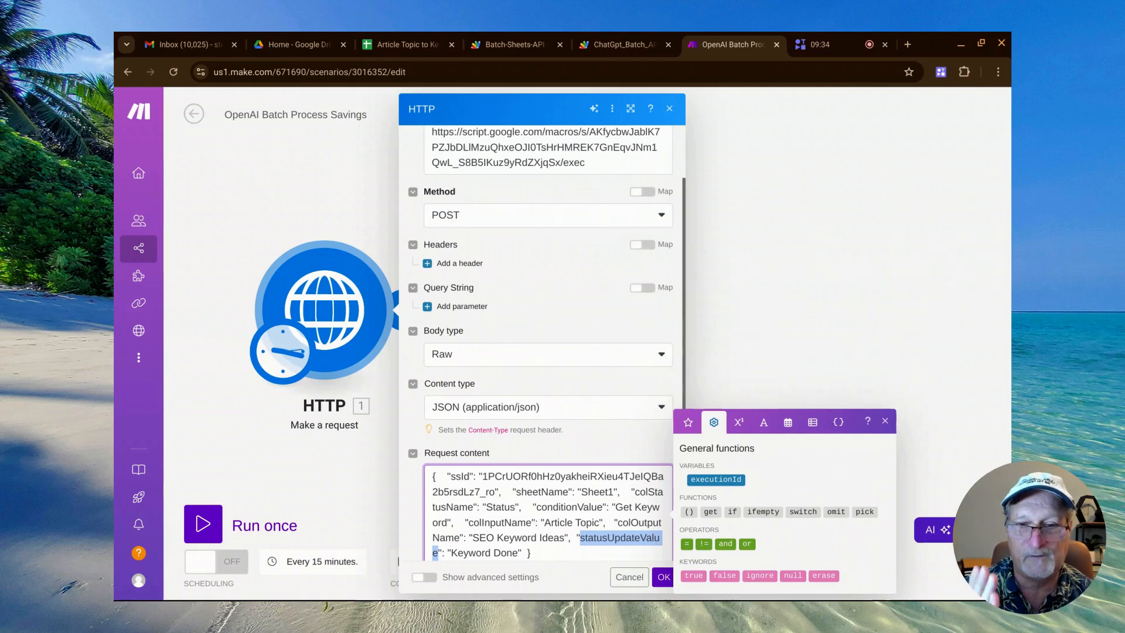
pyautogui.scroll(-3, 542, 352)
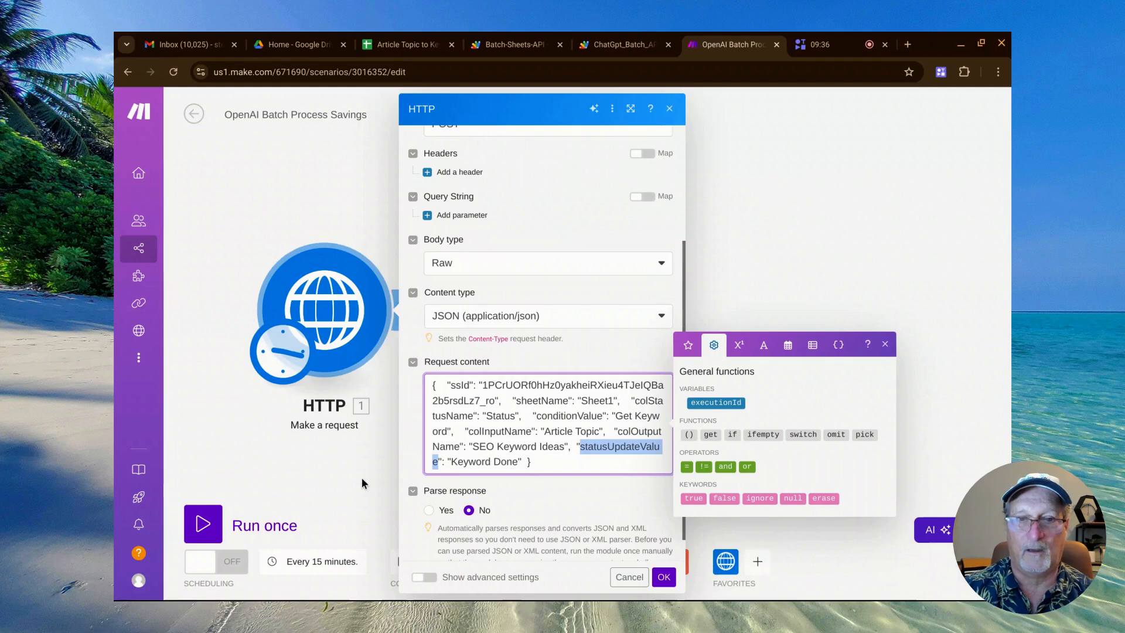
pyautogui.click(361, 477)
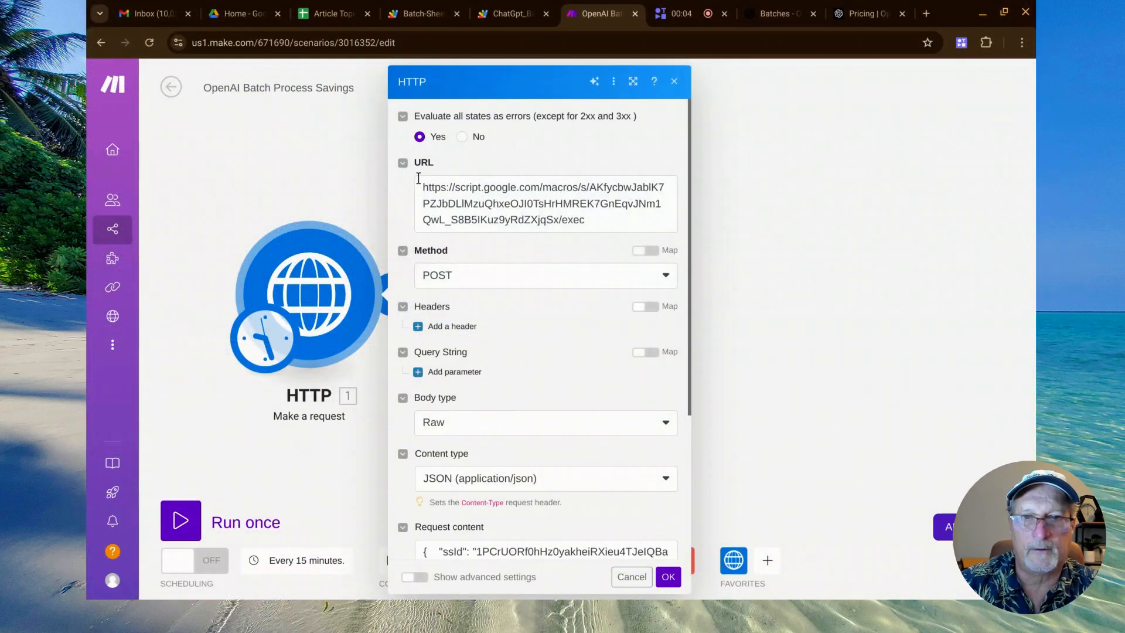
pyautogui.scroll(-3, 484, 188)
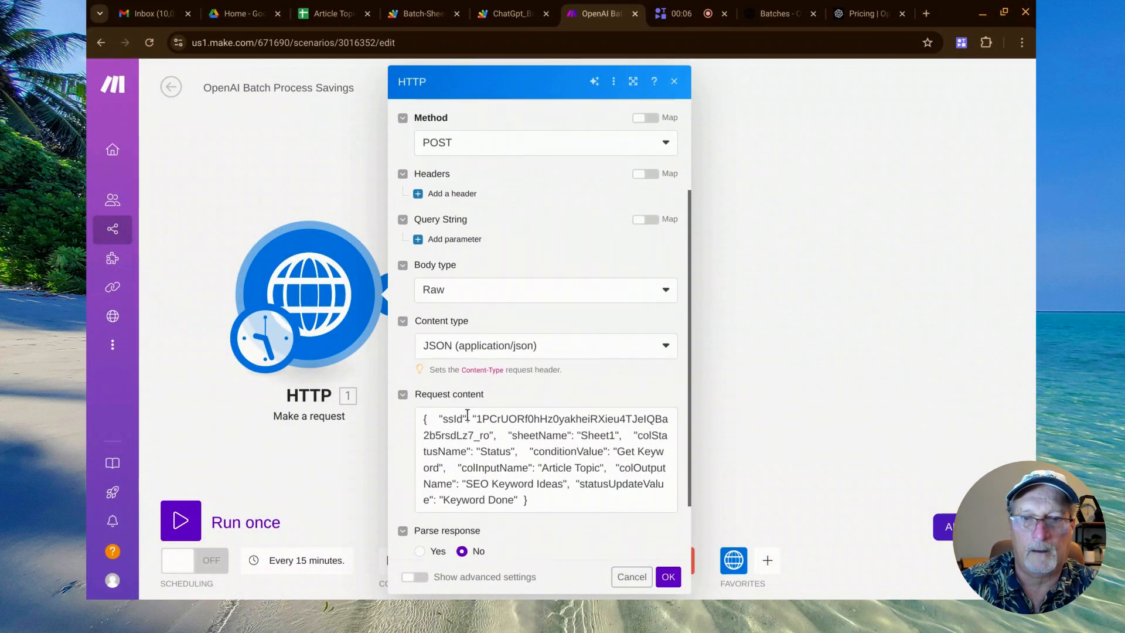
pyautogui.click(740, 353)
# Switch to the OpenAI platform's Batches page and highlight the parts of its platform.openai.com address.
pyautogui.click(776, 19)
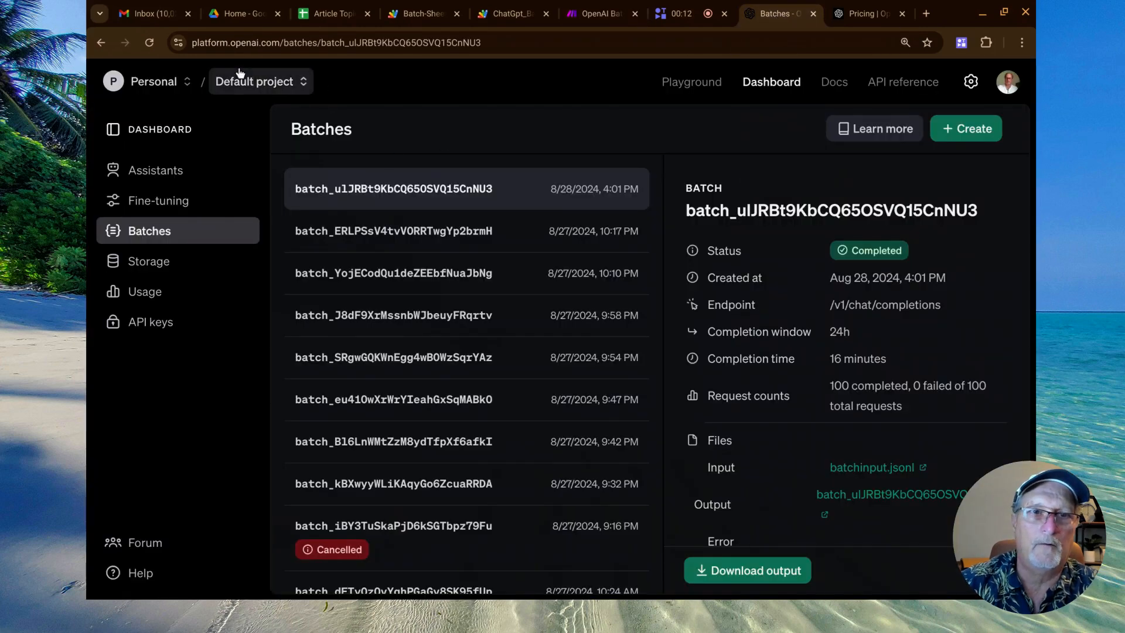
pyautogui.doubleClick(234, 47)
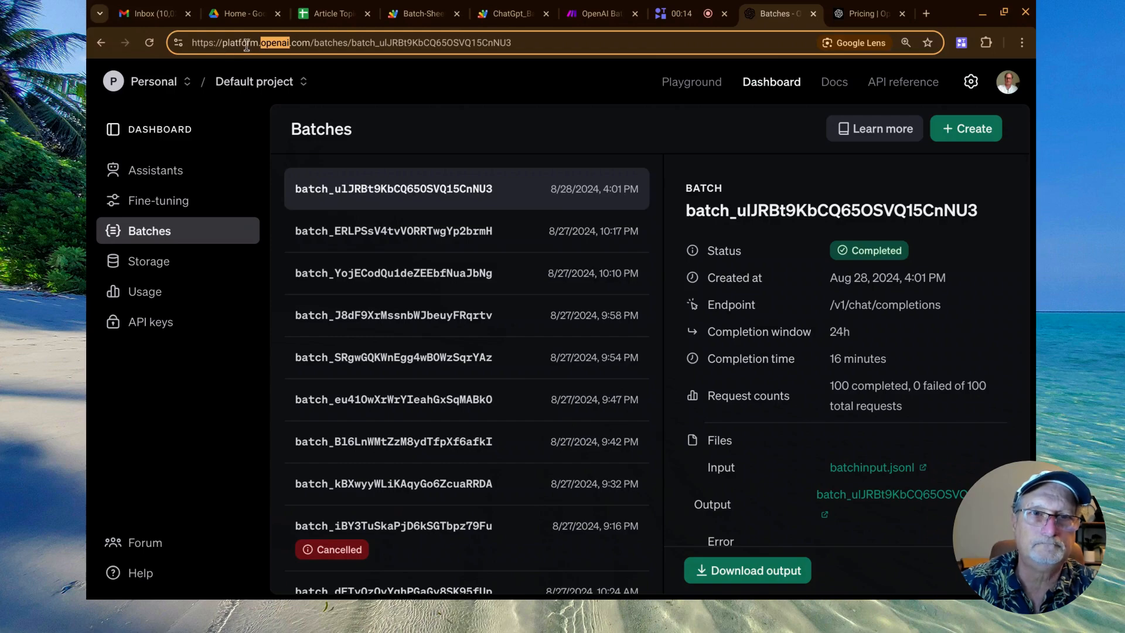
pyautogui.doubleClick(237, 44)
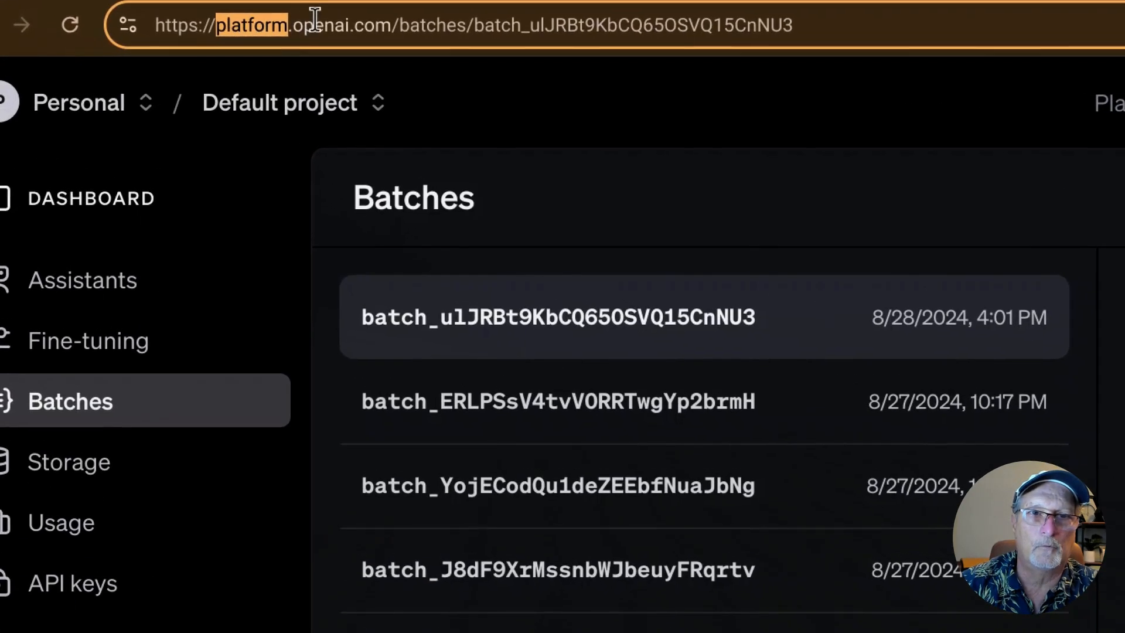
pyautogui.doubleClick(328, 26)
pyautogui.doubleClick(358, 24)
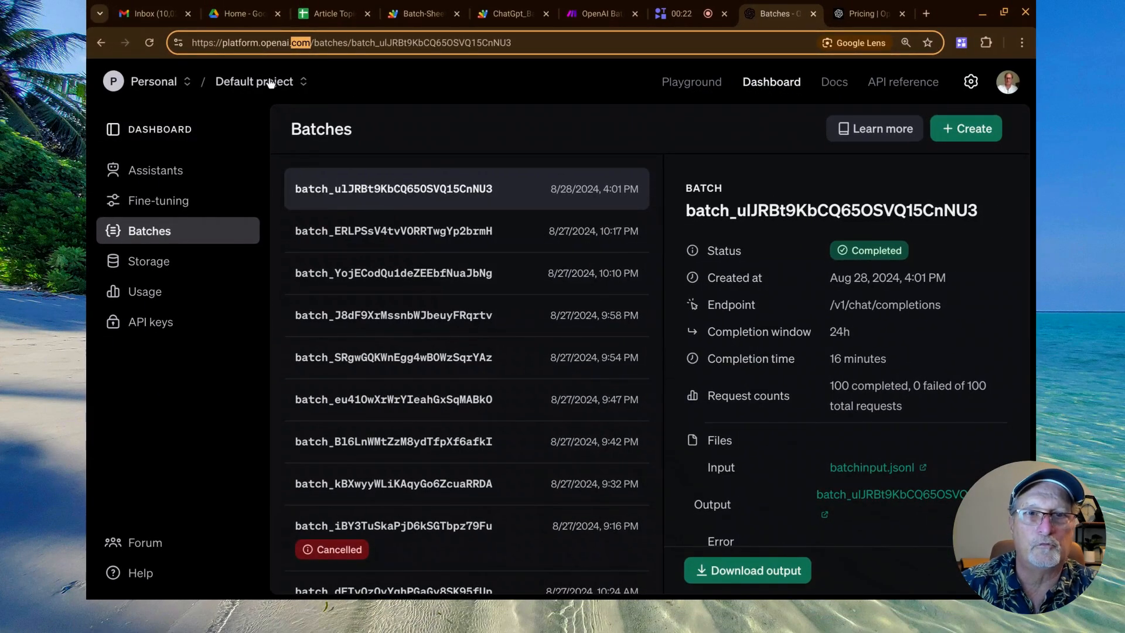
# Browse the Batches list and load two further sets of older batches.
pyautogui.click(164, 232)
pyautogui.scroll(-2, 485, 202)
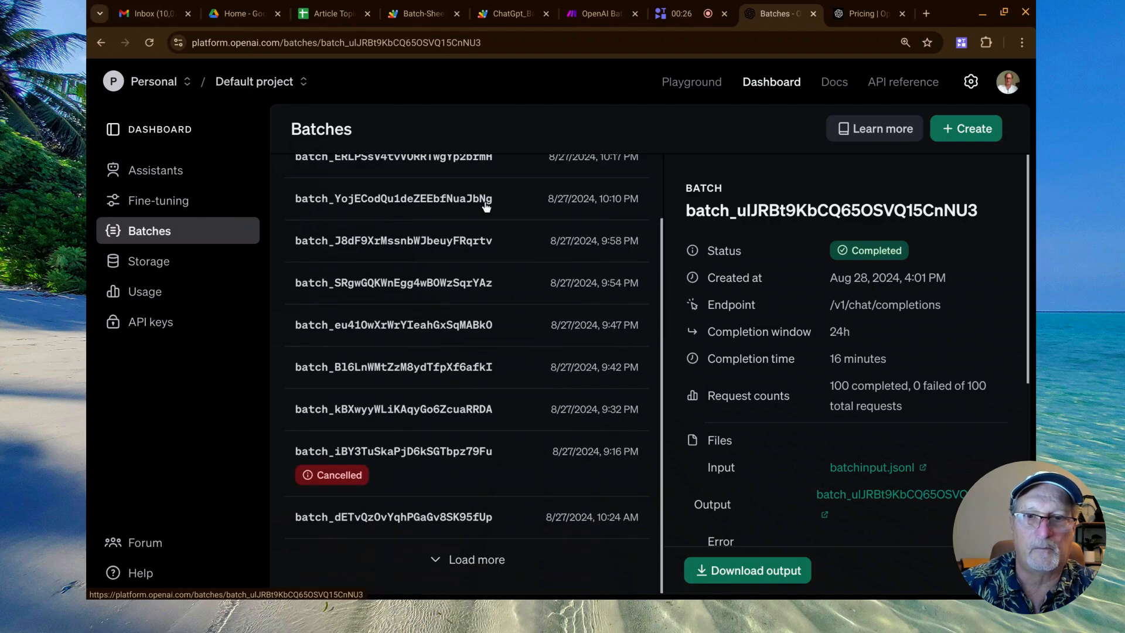
pyautogui.click(467, 561)
pyautogui.scroll(-10, 468, 562)
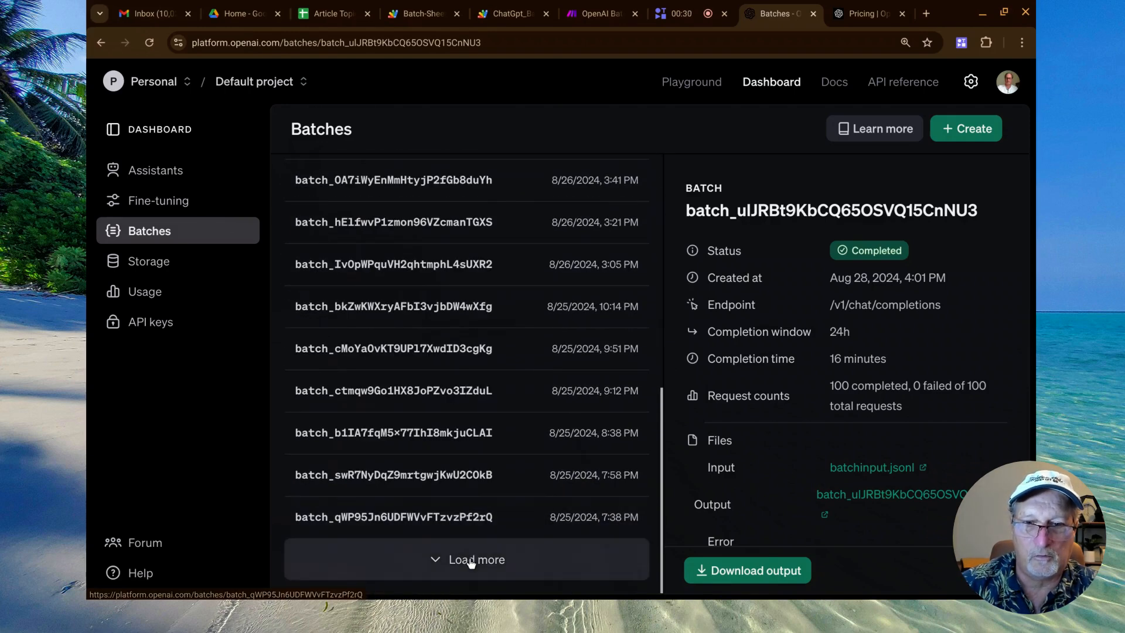
pyautogui.click(472, 561)
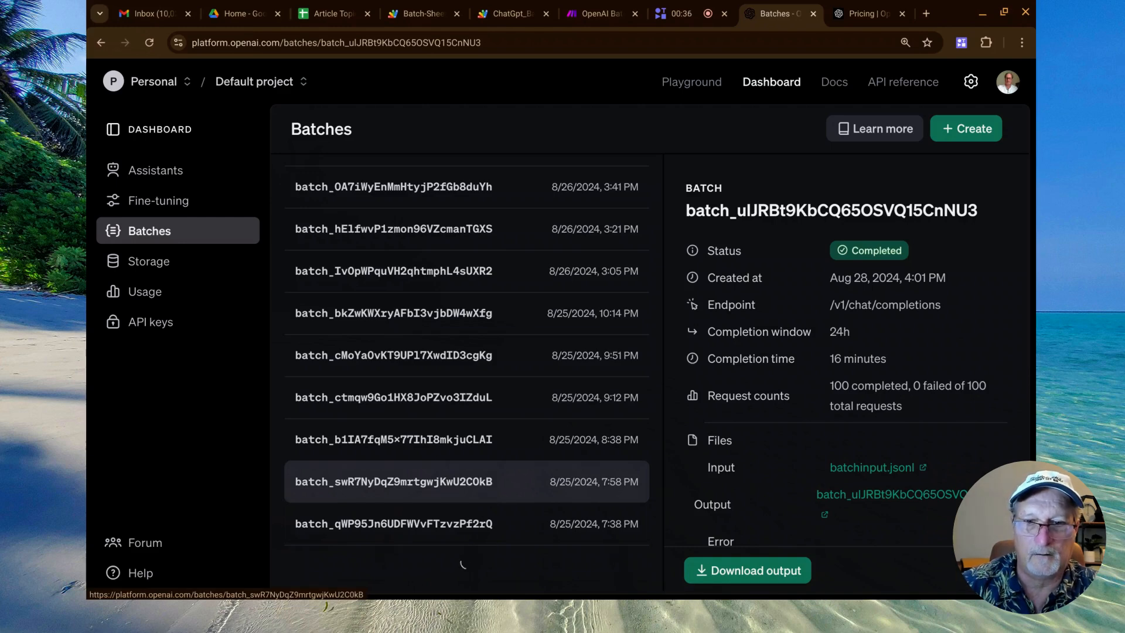
# Open the batch created 8/25/2024, 7:38 PM and highlight its completion window and completion time.
pyautogui.click(476, 523)
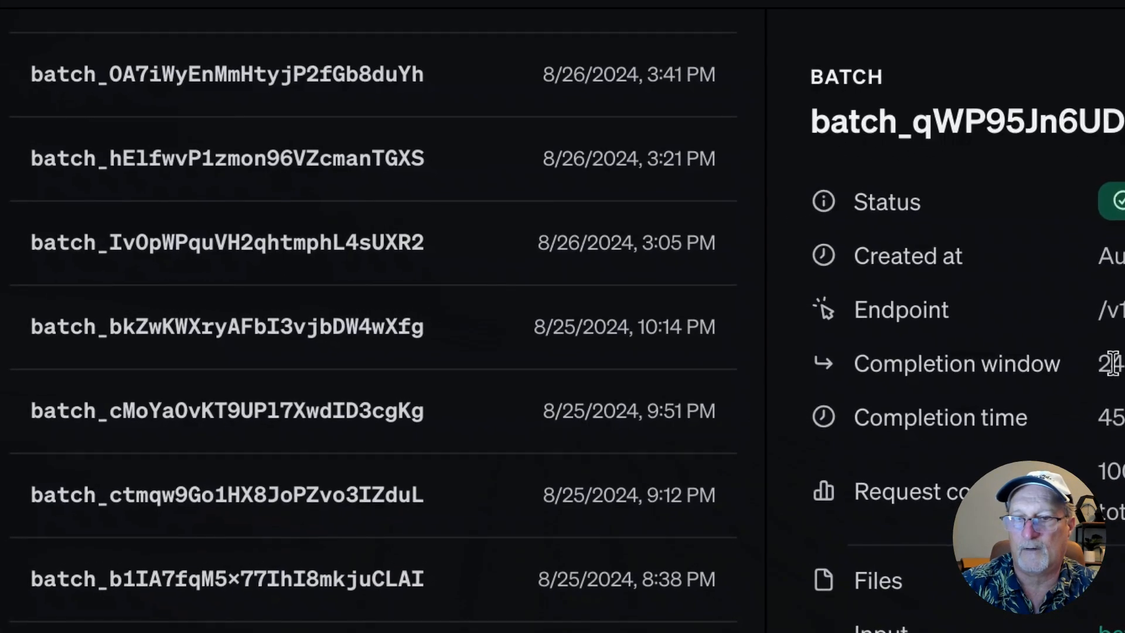
pyautogui.moveTo(836, 331); pyautogui.dragTo(849, 332)
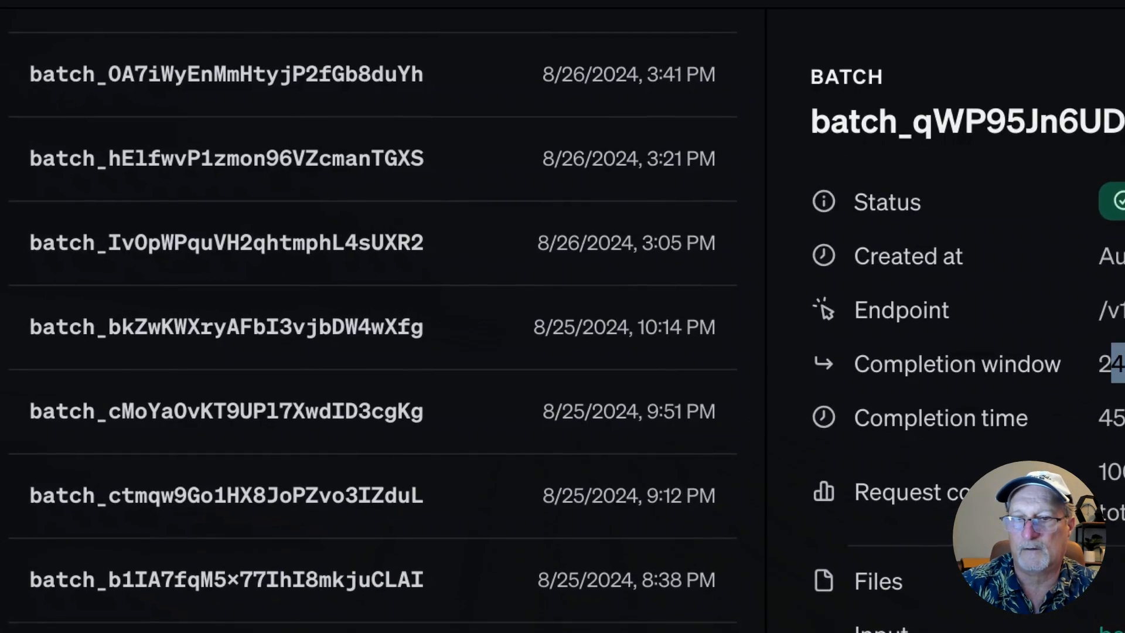
pyautogui.moveTo(1100, 414); pyautogui.dragTo(1124, 417)
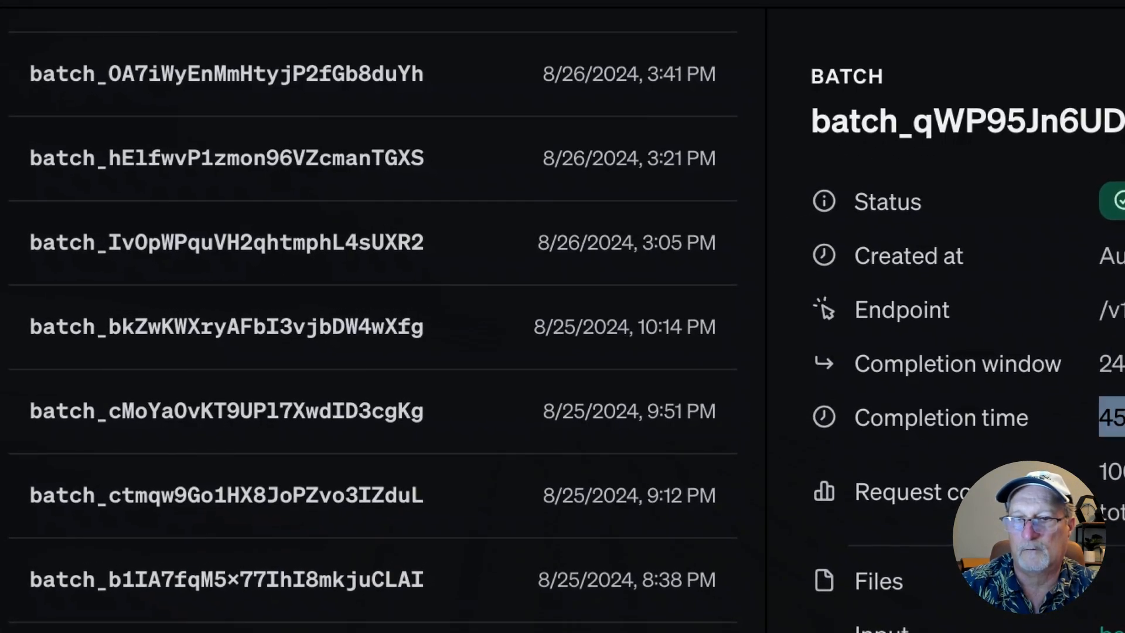
# Check the completion time of the 8/28/2024, 4:01 PM batch, view the 8/27/2024, 9:58 PM batch and return to the former.
pyautogui.scroll(10, 301, 494)
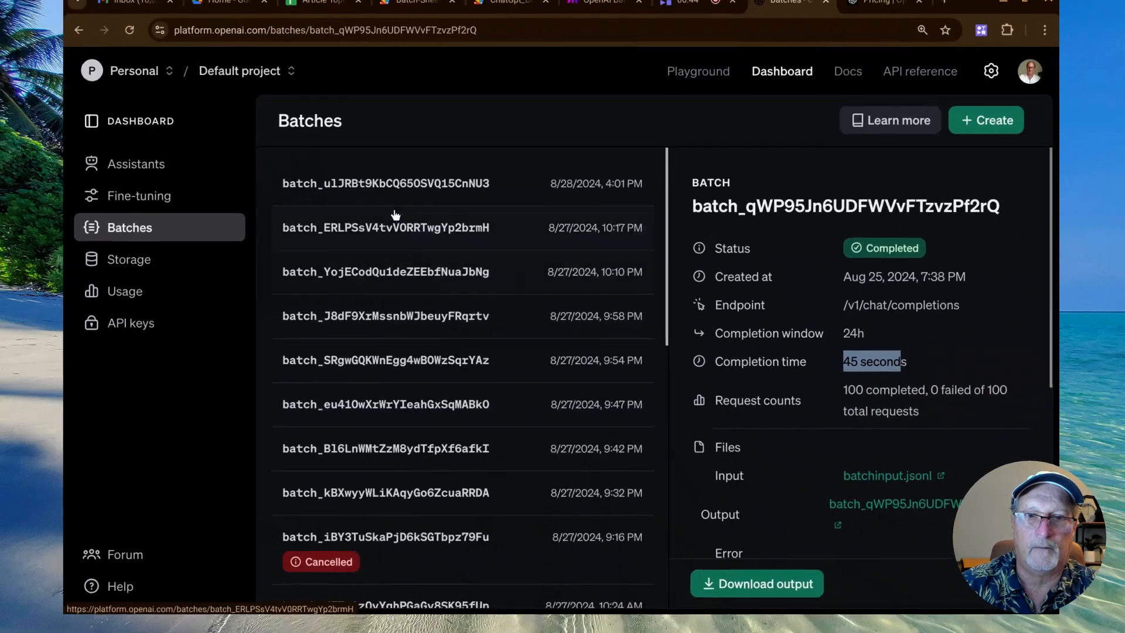
pyautogui.click(401, 188)
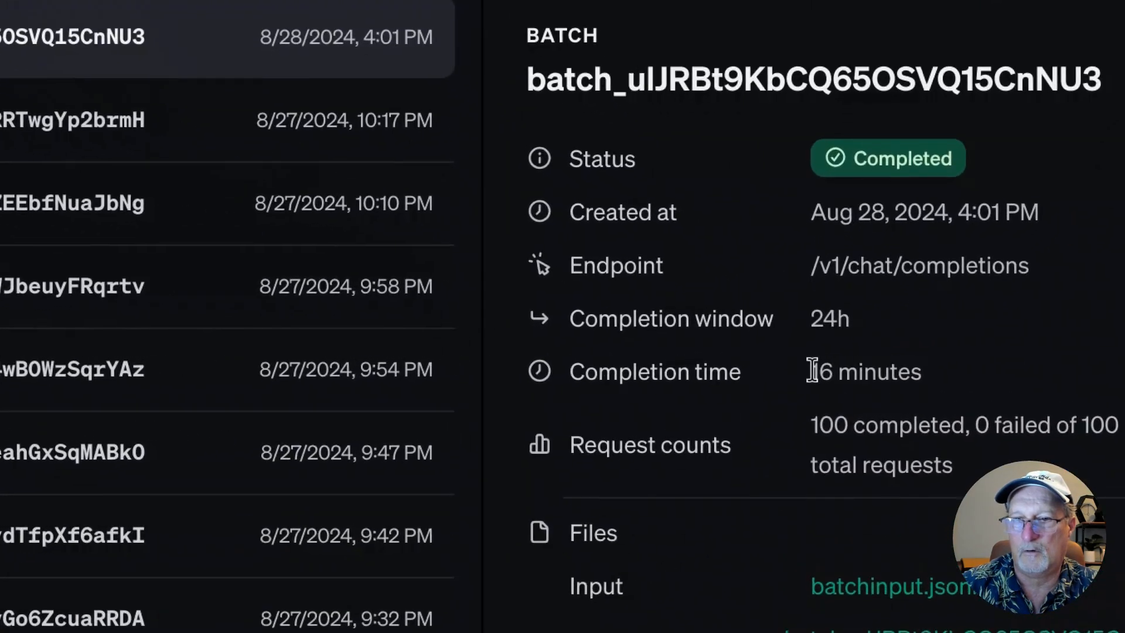
pyautogui.moveTo(831, 358); pyautogui.dragTo(887, 360)
pyautogui.click(135, 276)
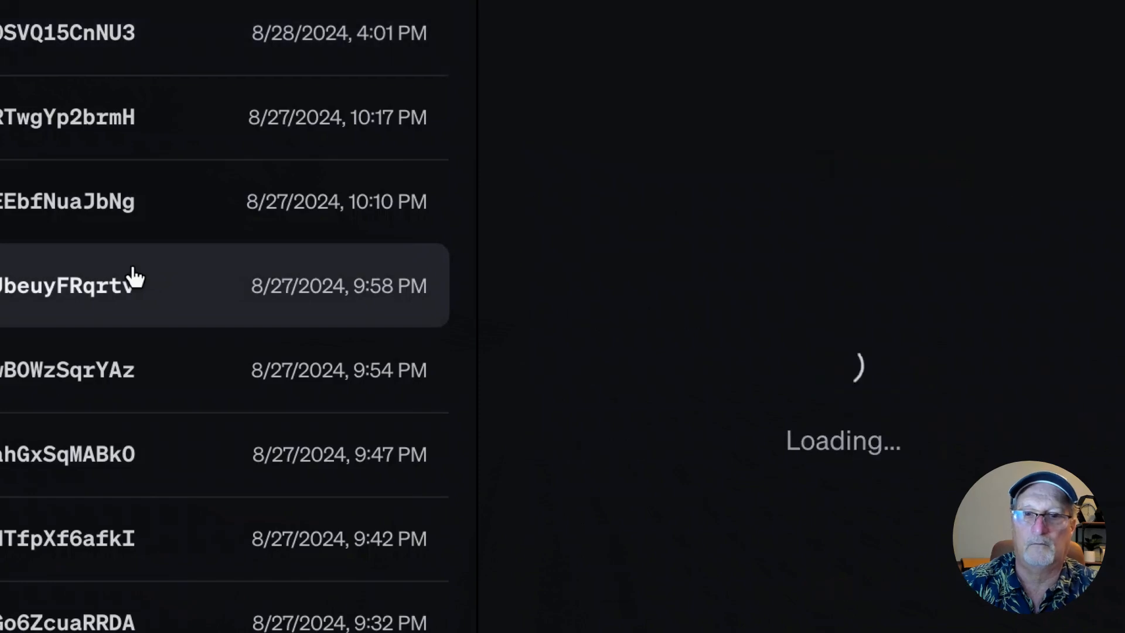
pyautogui.click(24, 32)
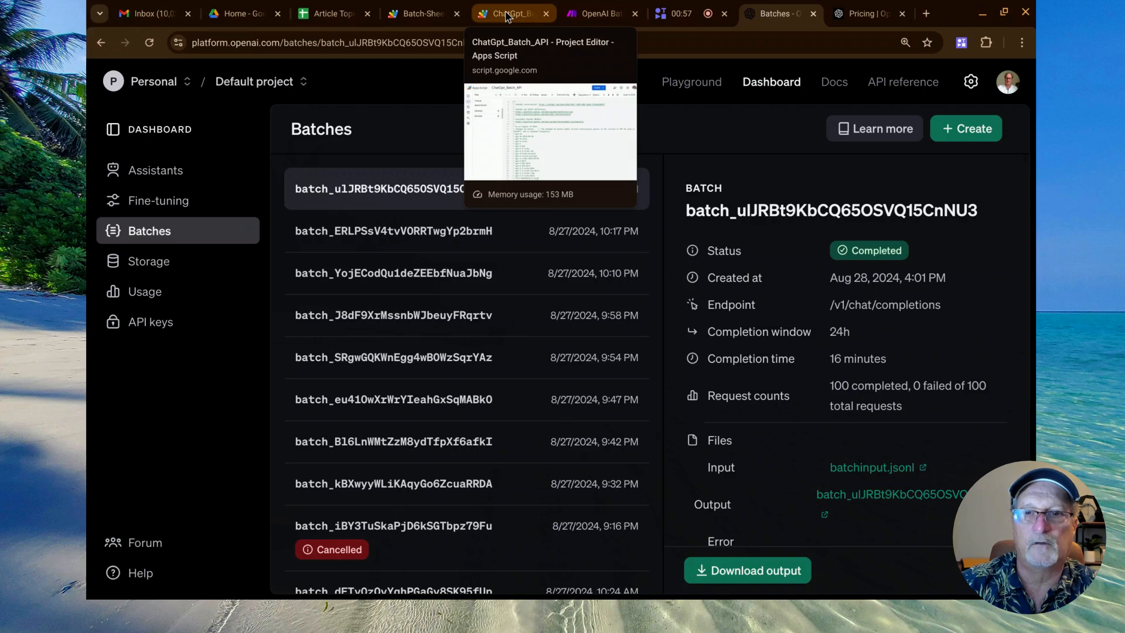
# Open the ChatGpt_Batch_API script in Apps Script, collapse its first comment block and view the pricing table and global variables.
pyautogui.click(507, 16)
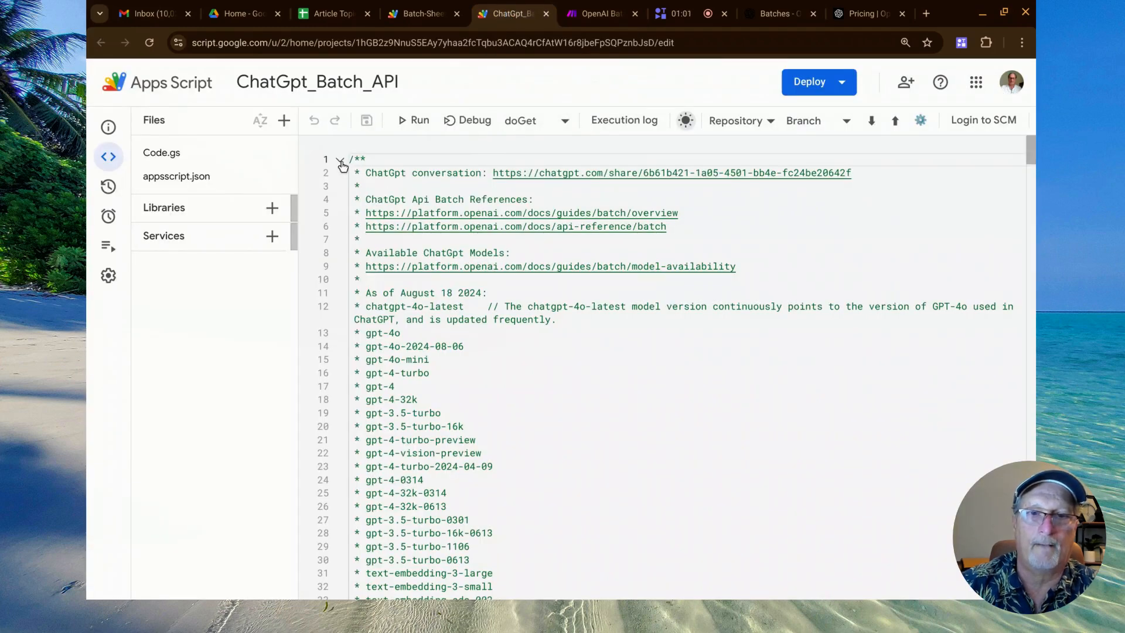
pyautogui.click(340, 162)
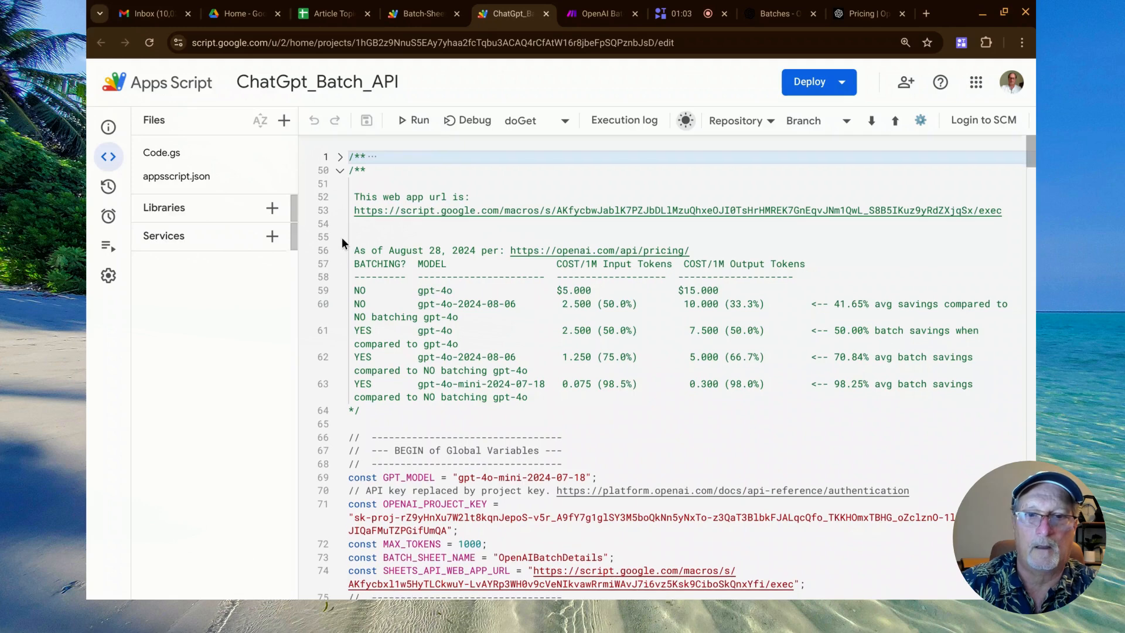
pyautogui.scroll(-2, 342, 238)
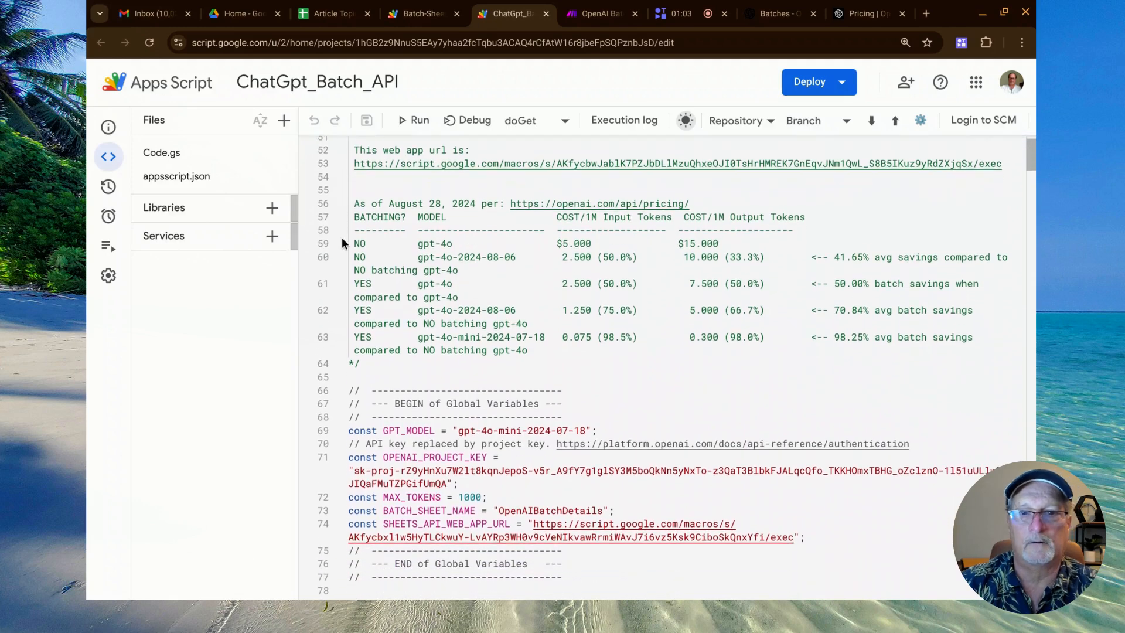
# Delete the Files side pane's div element from the page with the element inspector, close the inspector and view the script's beginning.
pyautogui.rightClick(196, 127)
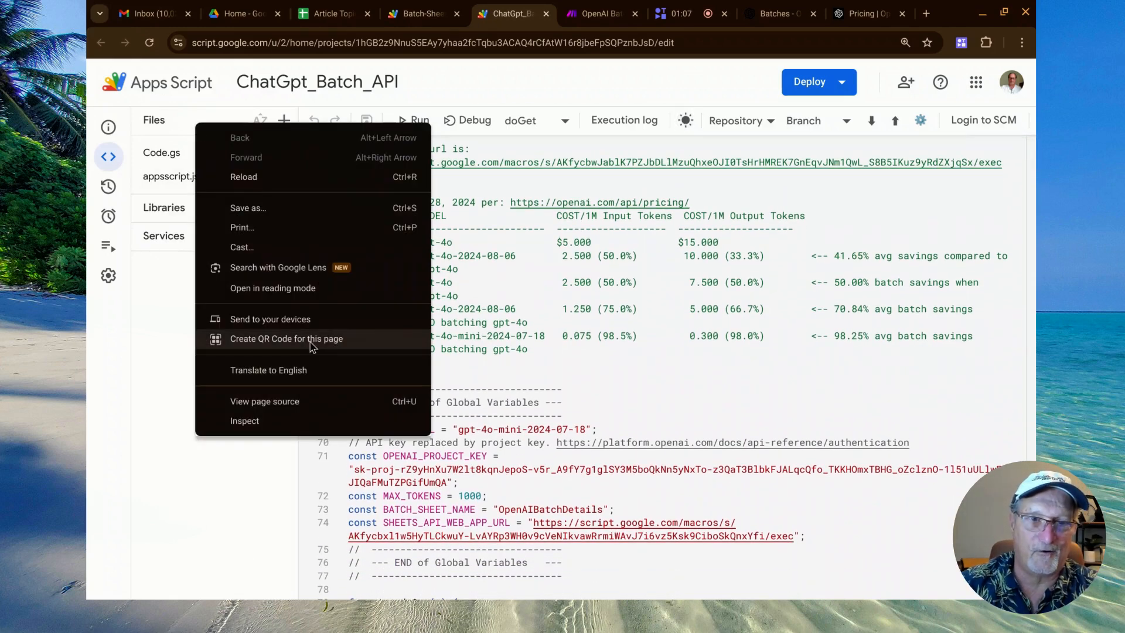
pyautogui.click(248, 423)
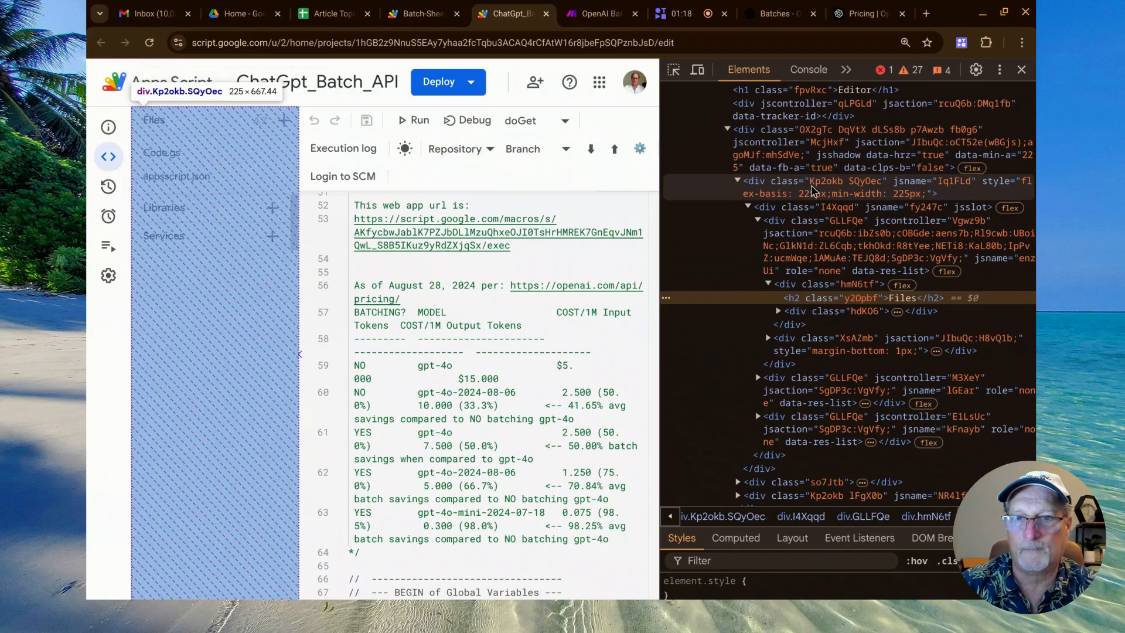
pyautogui.click(780, 189)
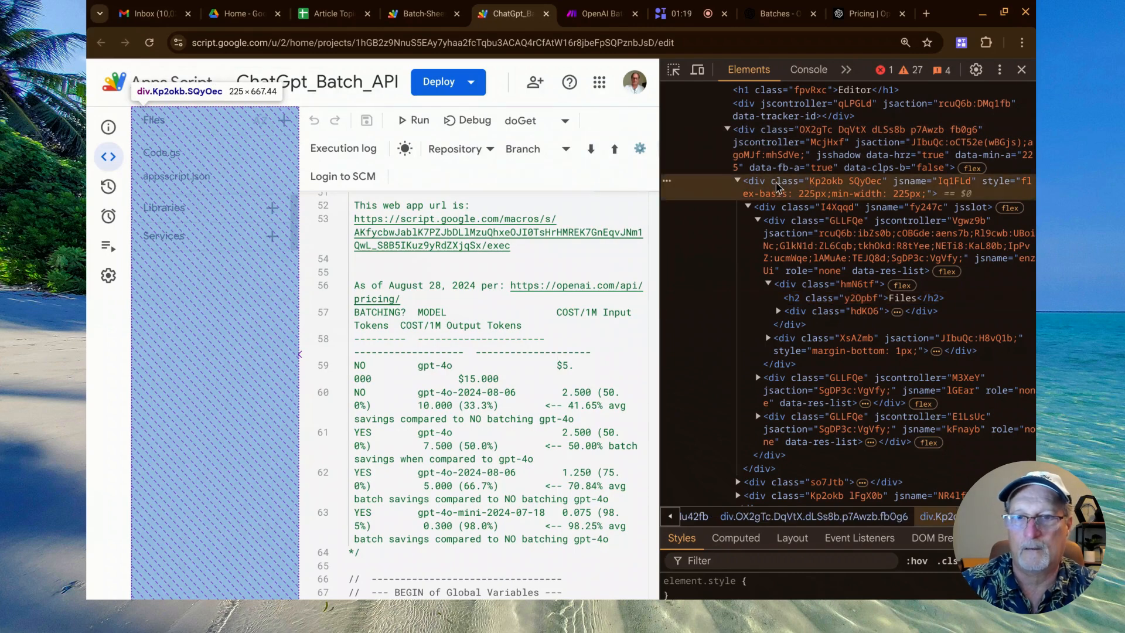
pyautogui.click(669, 183)
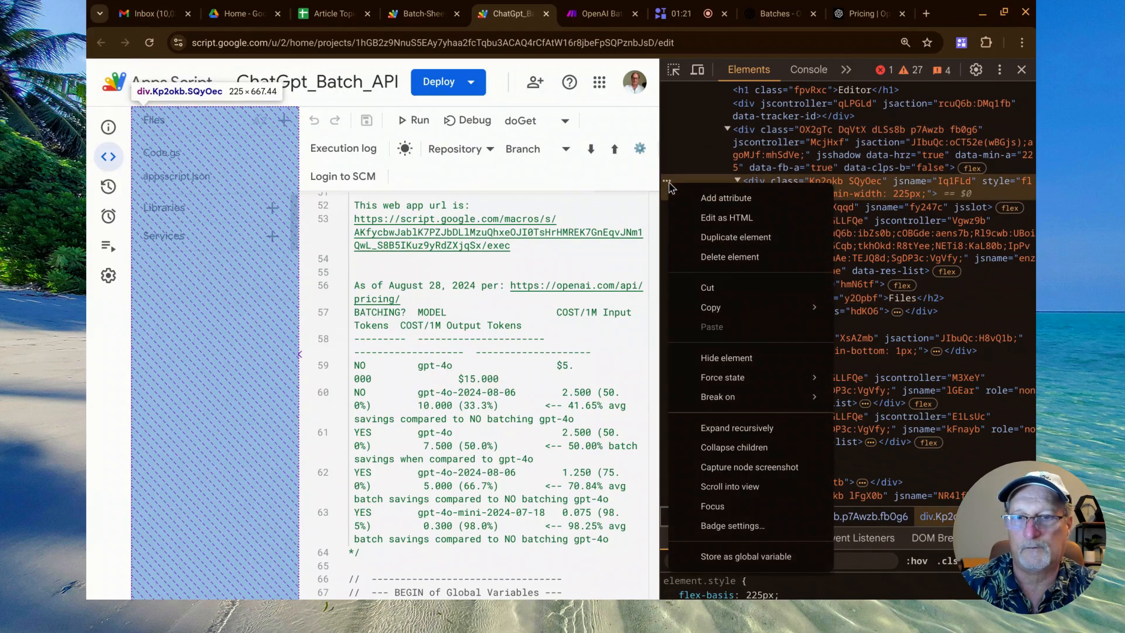
pyautogui.click(730, 257)
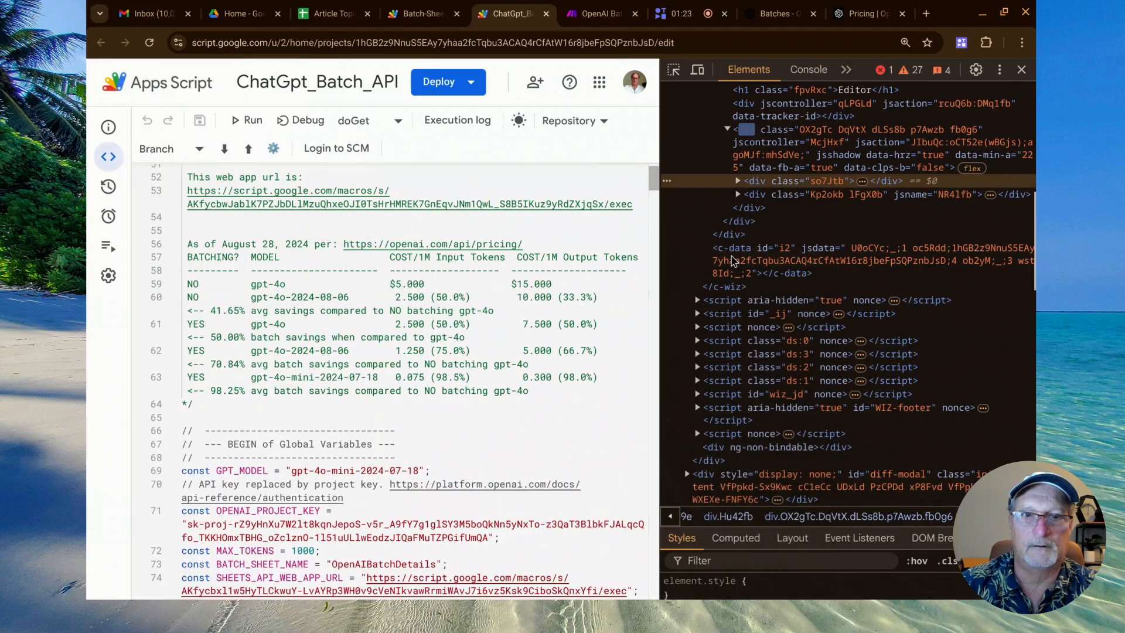
pyautogui.click(1021, 70)
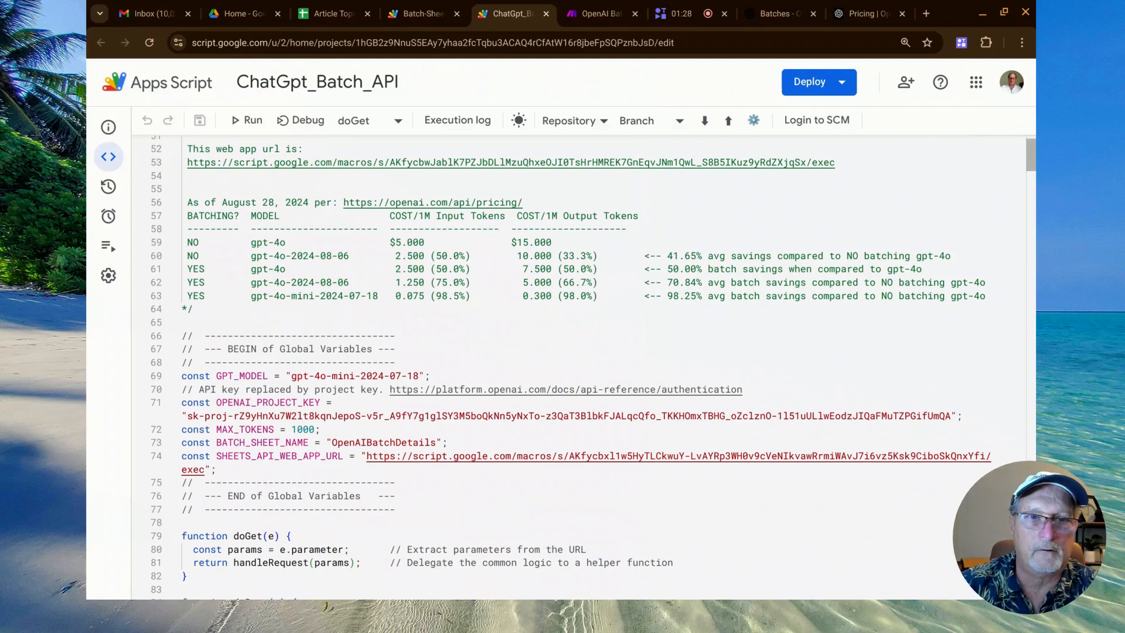
pyautogui.scroll(1, 580, 367)
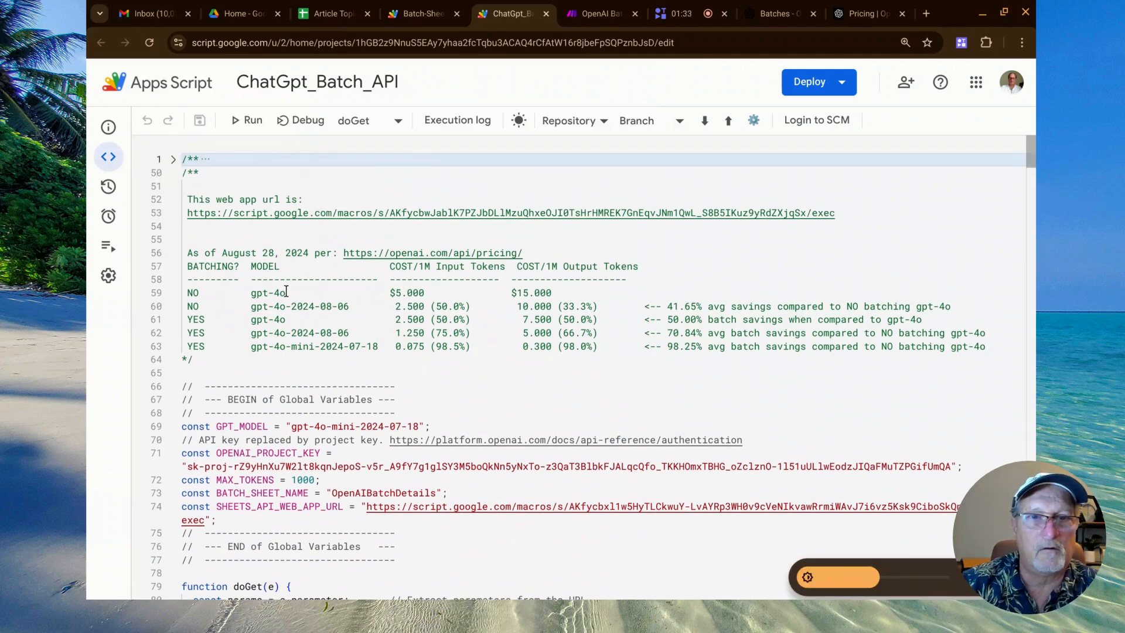
# Switch to the OpenAI pricing page and highlight the standard input and output token prices of gpt-4o.
pyautogui.click(862, 13)
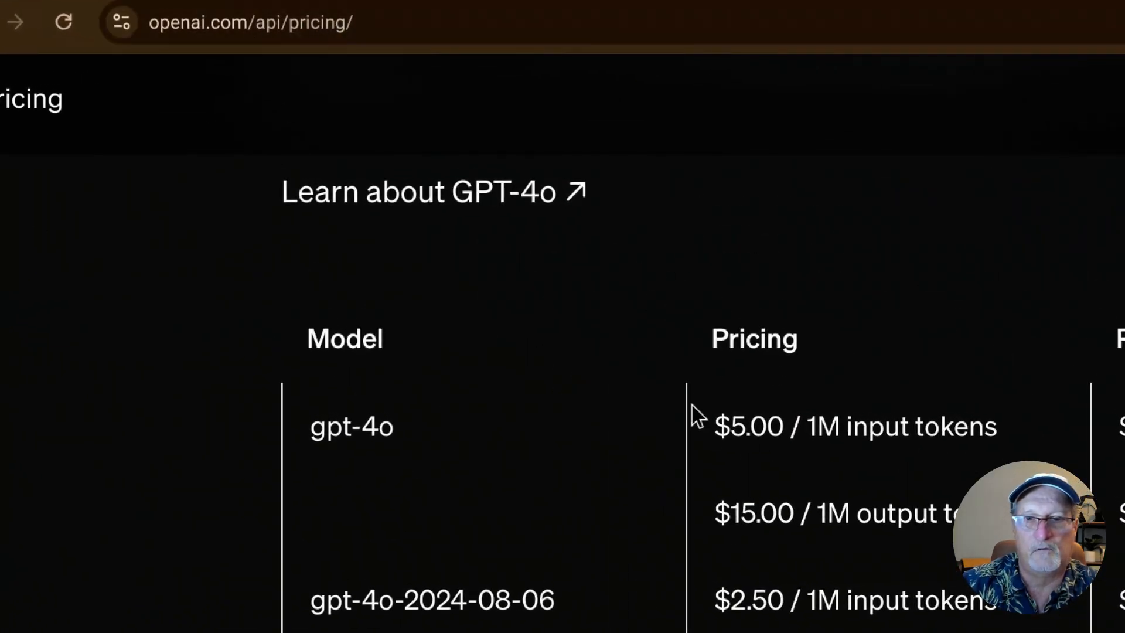
pyautogui.moveTo(715, 427); pyautogui.dragTo(784, 427)
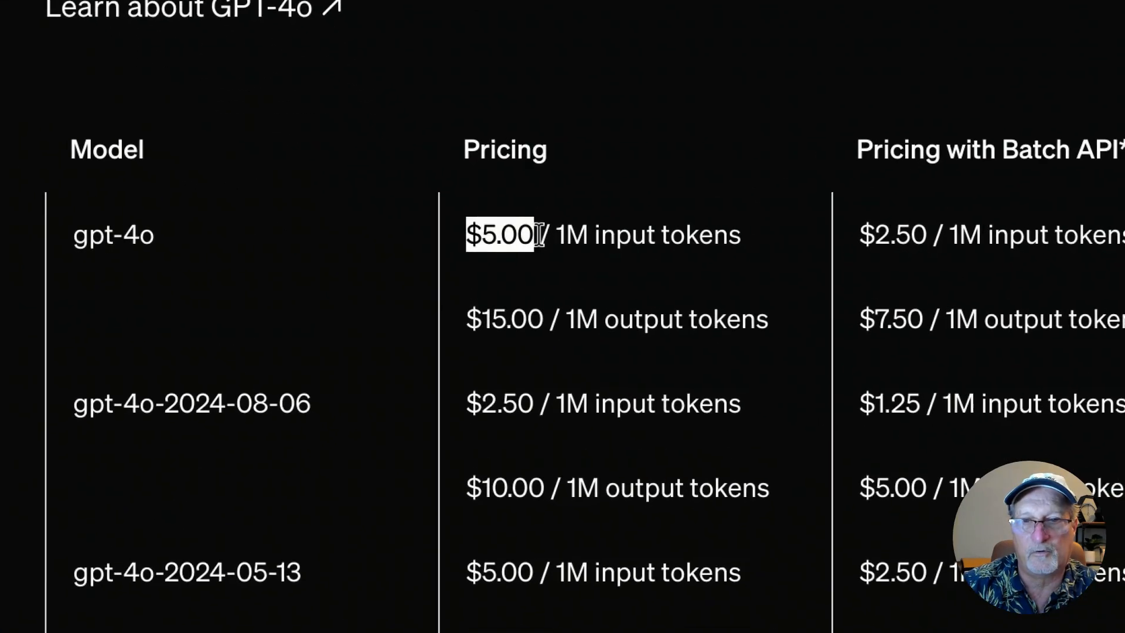
pyautogui.moveTo(515, 245); pyautogui.dragTo(648, 155)
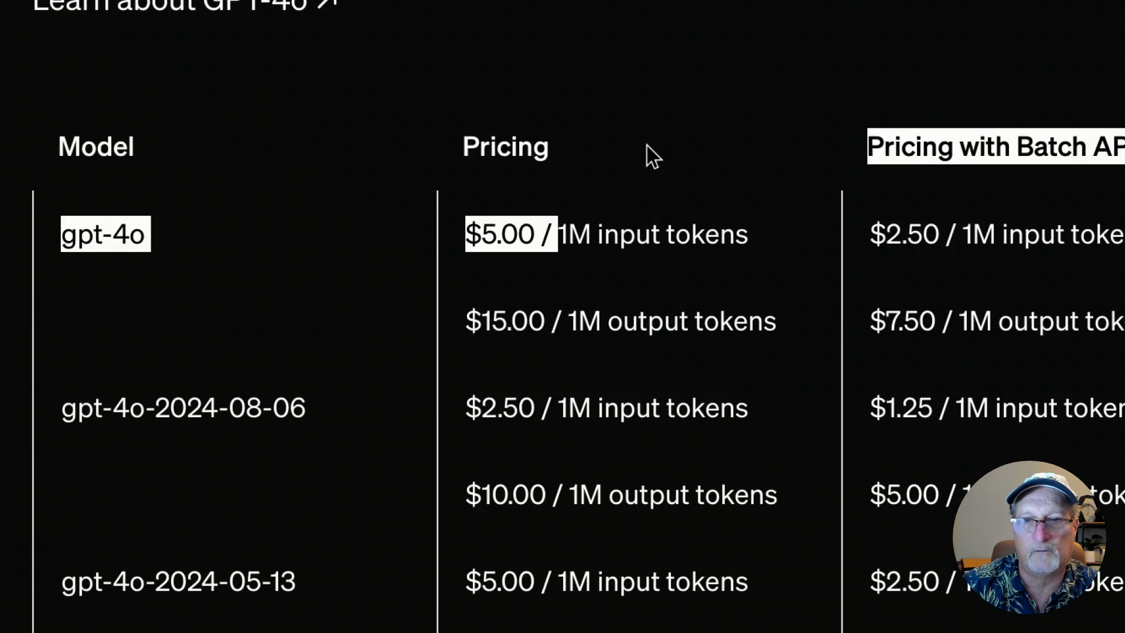
pyautogui.click(475, 321)
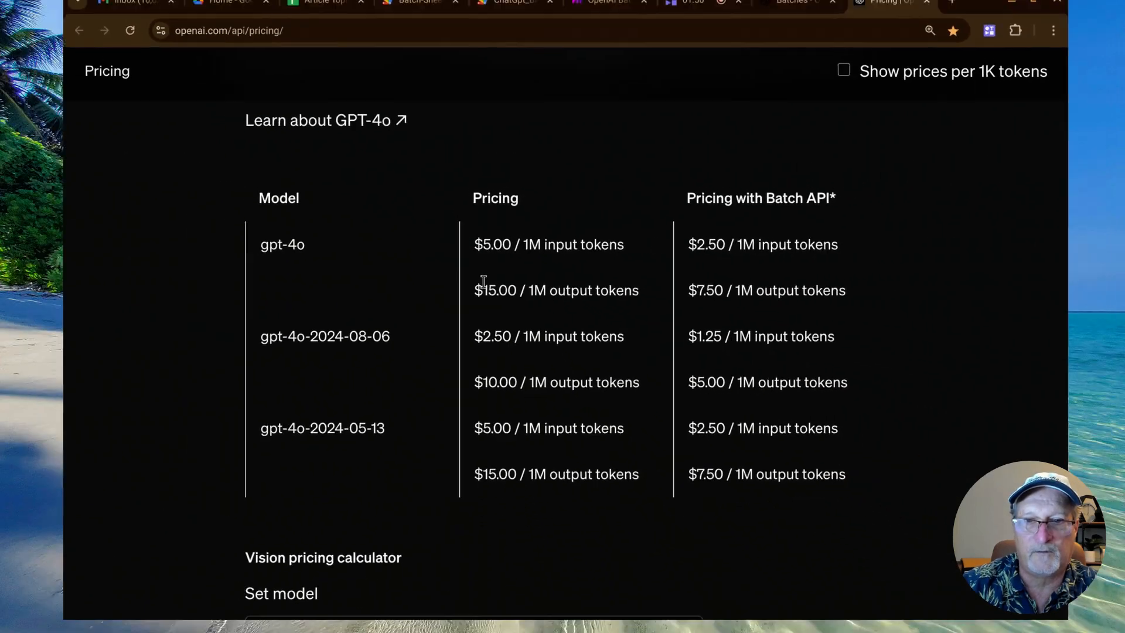
pyautogui.moveTo(484, 287); pyautogui.dragTo(517, 287)
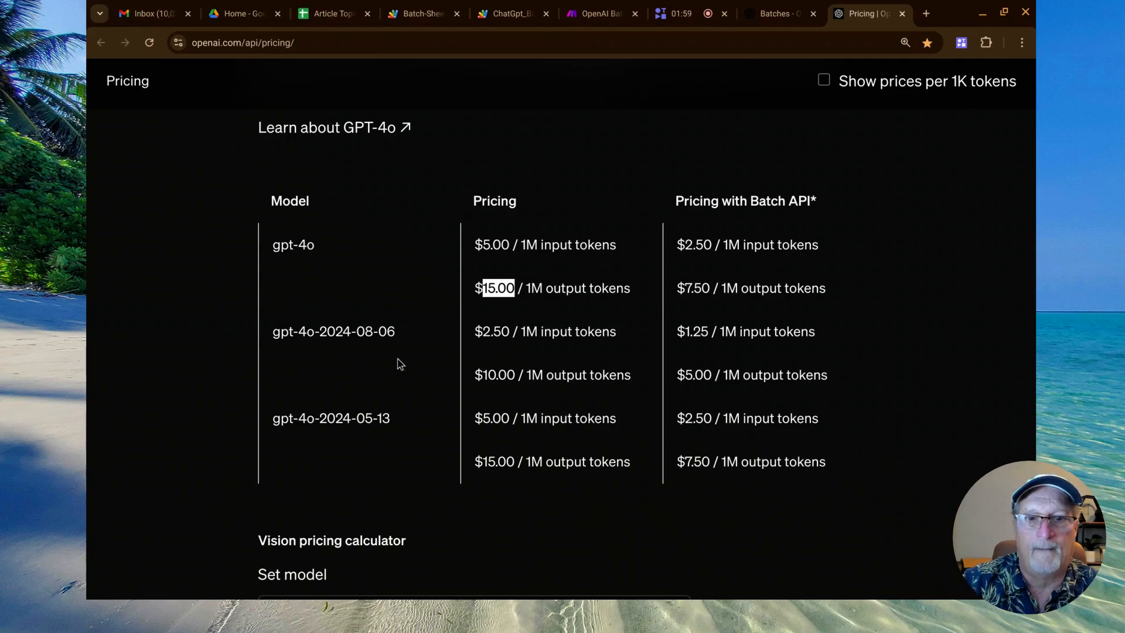
# Highlight the gpt-4o-2024-08-06 model name and its standard input and output token prices.
pyautogui.click(349, 332)
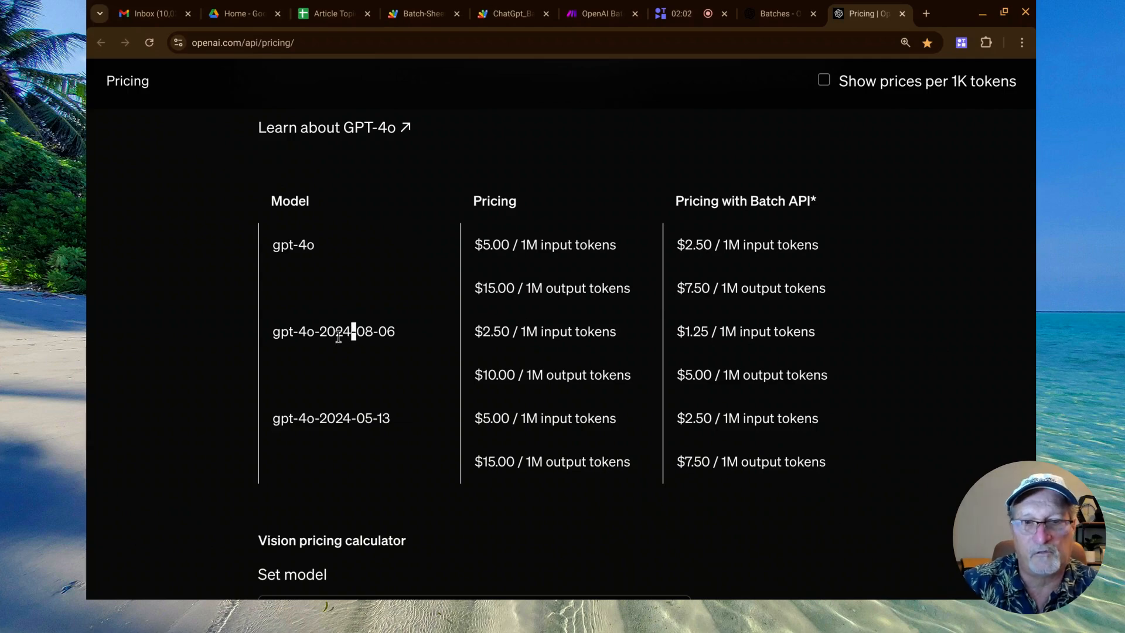
pyautogui.moveTo(275, 333); pyautogui.dragTo(390, 332)
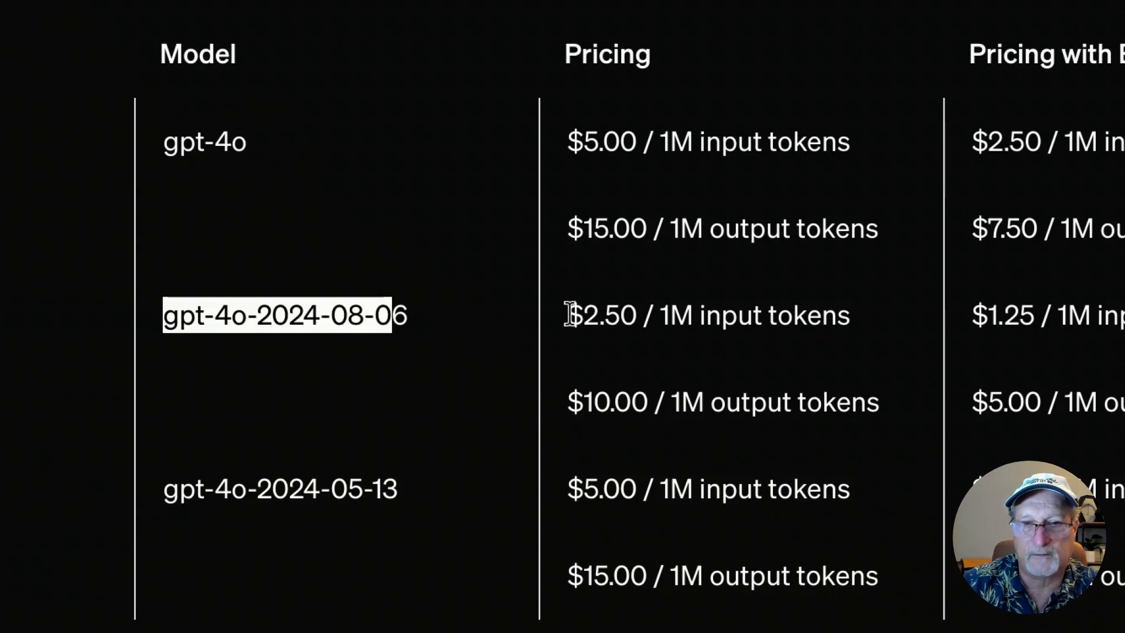
pyautogui.moveTo(568, 315); pyautogui.dragTo(708, 313)
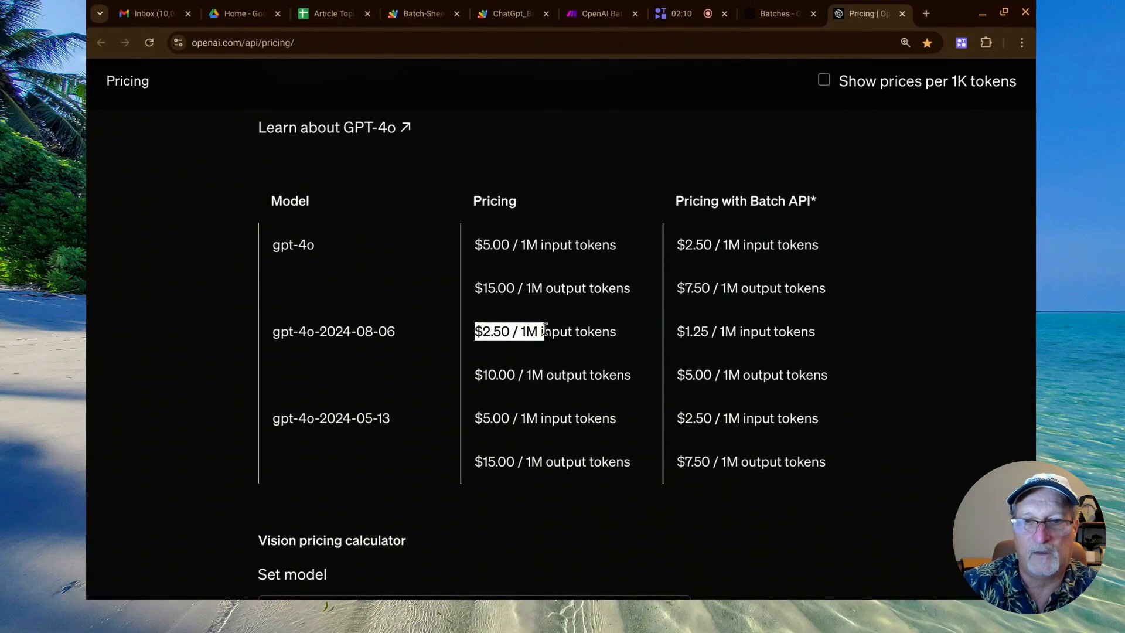
pyautogui.moveTo(544, 330); pyautogui.dragTo(616, 332)
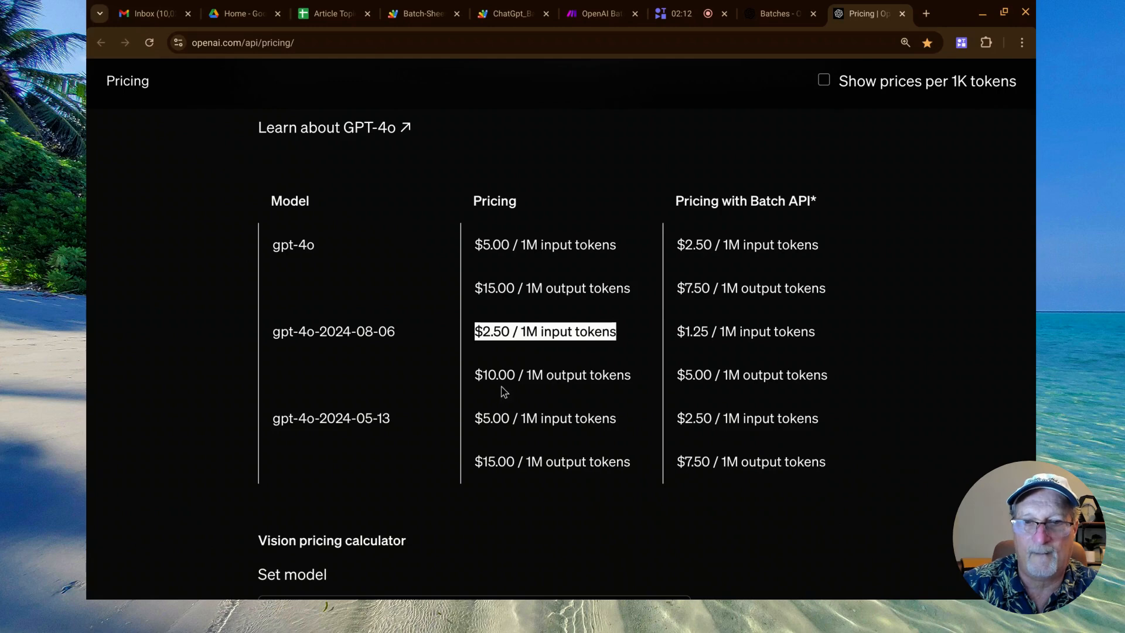
pyautogui.moveTo(475, 375); pyautogui.dragTo(637, 384)
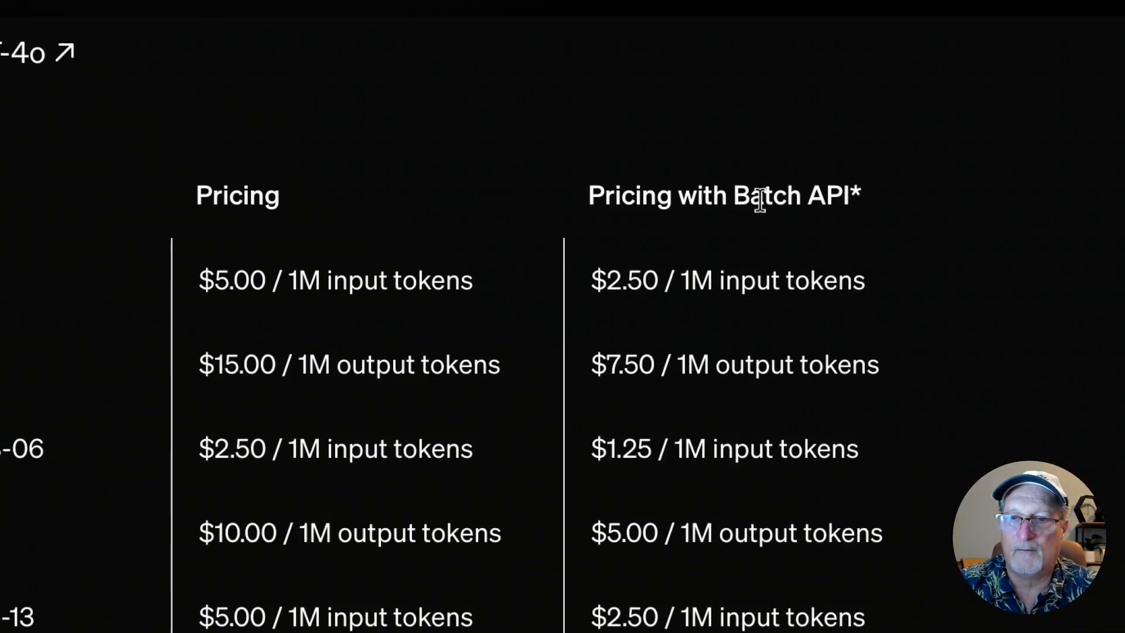
# Highlight "Batch" in the Batch API pricing heading, find the Batch API discount statement under Latest models and return to the GPT-4o price table.
pyautogui.doubleClick(764, 203)
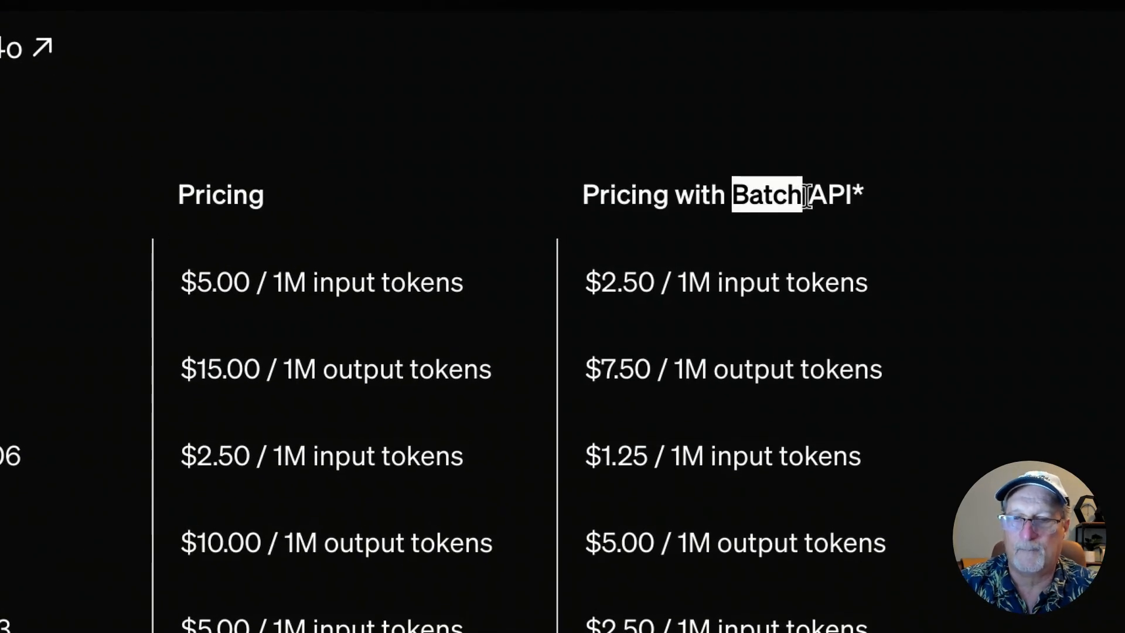
pyautogui.scroll(3, 808, 197)
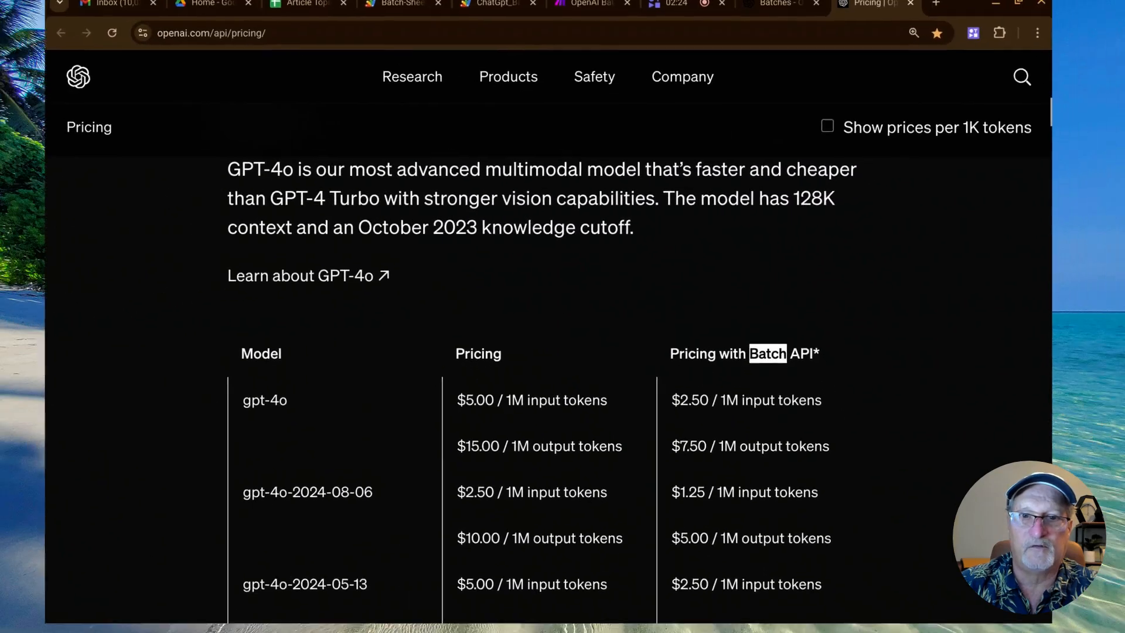
pyautogui.scroll(1, 785, 352)
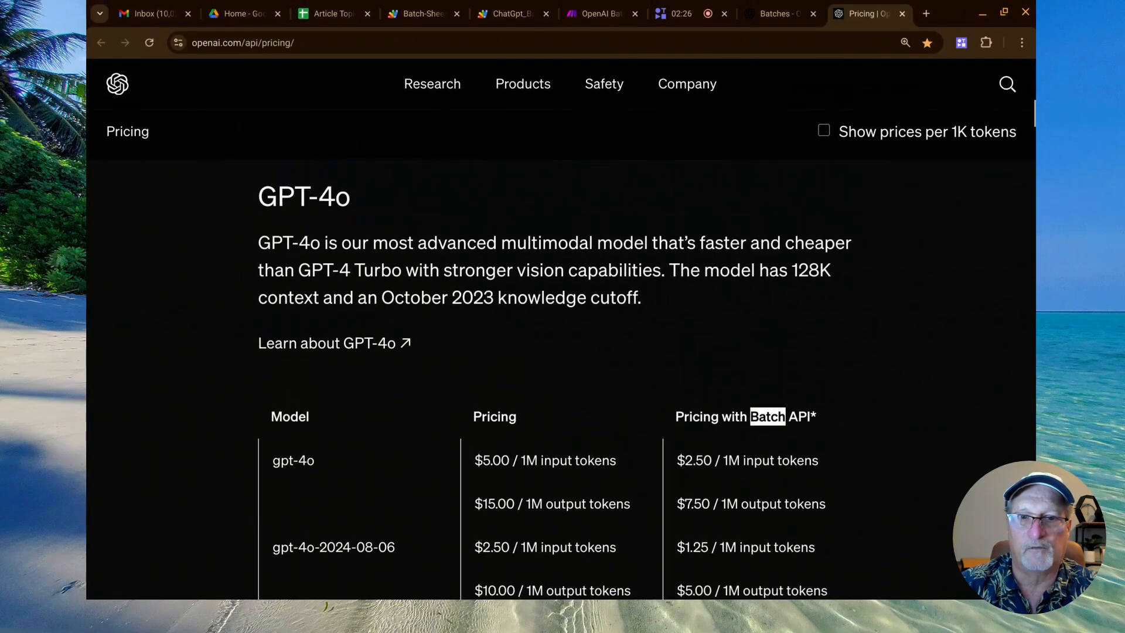
pyautogui.scroll(-1, 785, 352)
pyautogui.scroll(-4, 562, 328)
pyautogui.scroll(2, 563, 329)
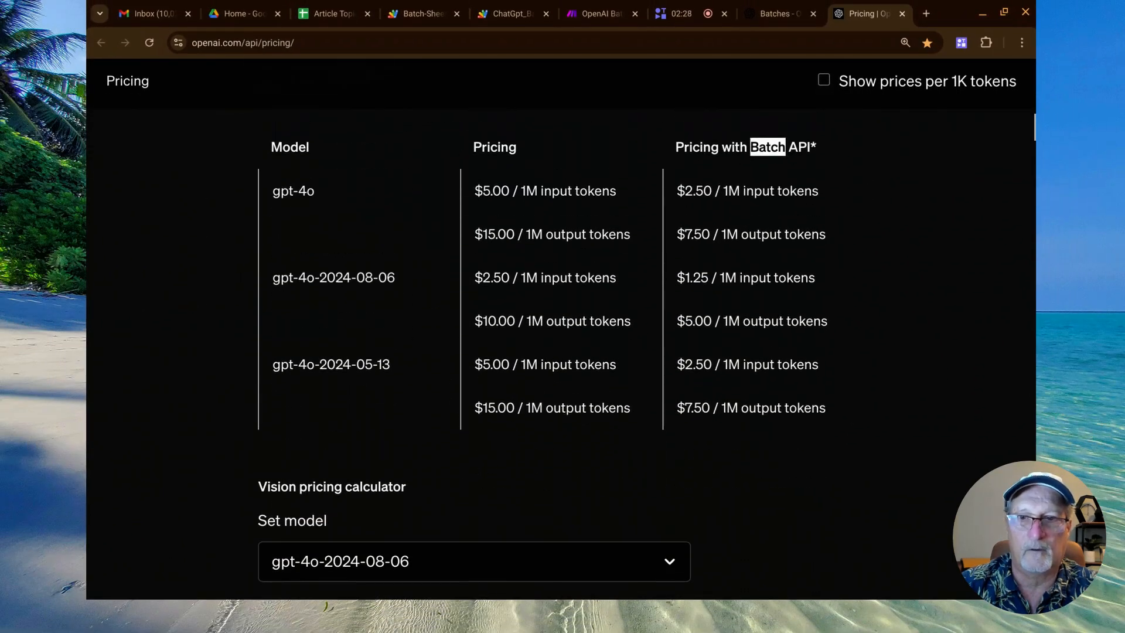
pyautogui.scroll(5, 773, 234)
pyautogui.scroll(-1, 773, 234)
pyautogui.scroll(5, 773, 234)
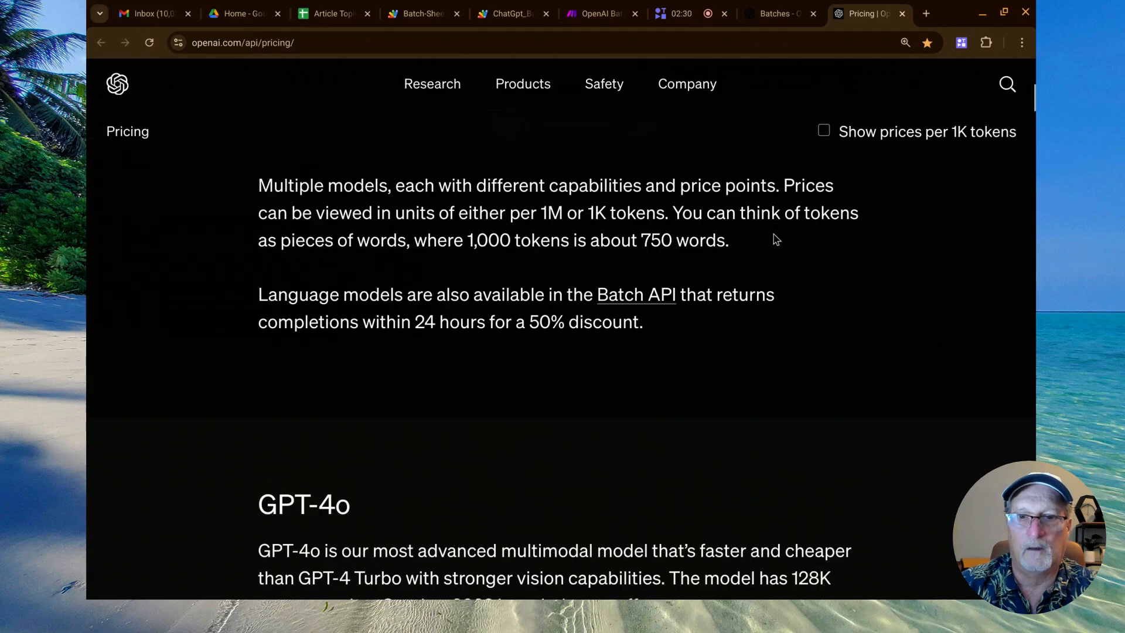
pyautogui.doubleClick(536, 321)
pyautogui.scroll(-8, 692, 372)
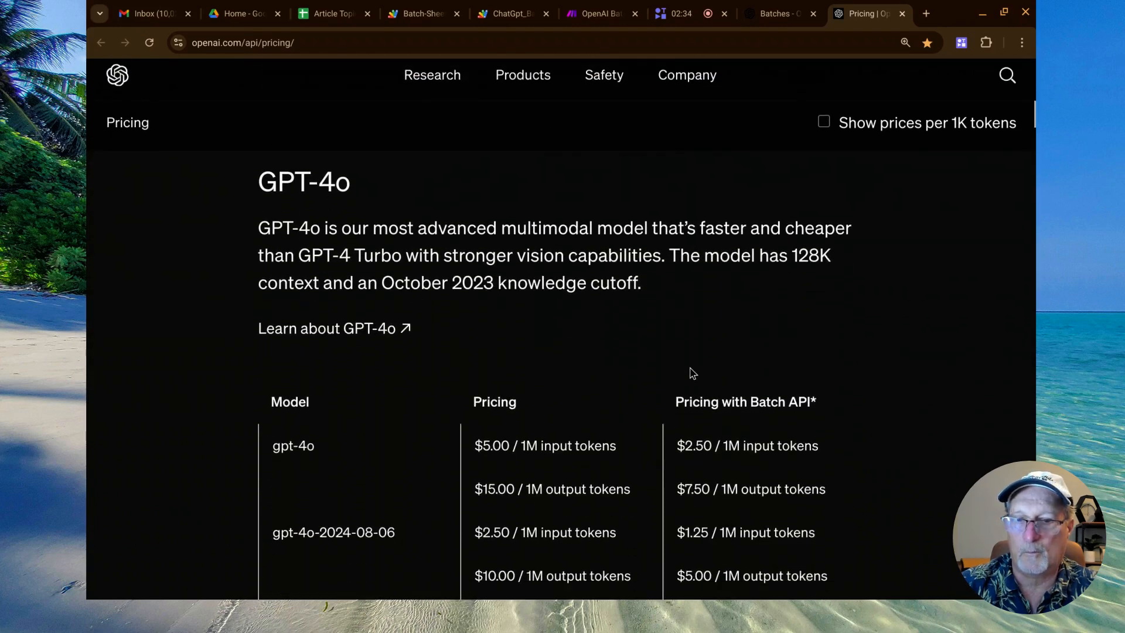
pyautogui.scroll(-1, 691, 372)
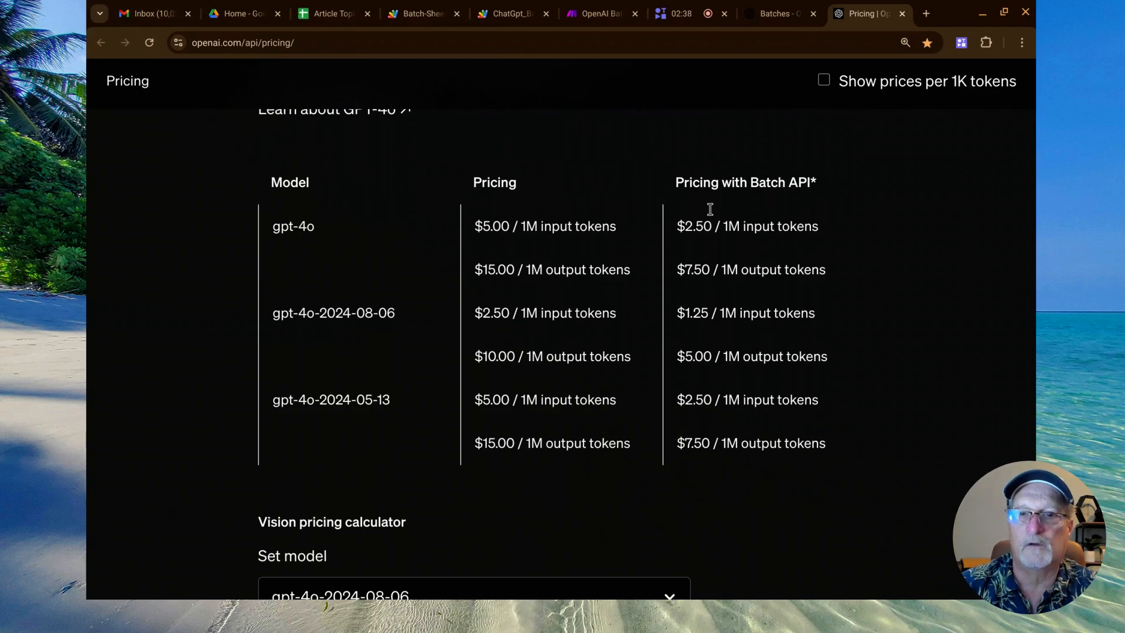
# Return to the ChatGpt_Batch_API script and highlight the Input and Output token cost headings in its pricing comment.
pyautogui.click(513, 14)
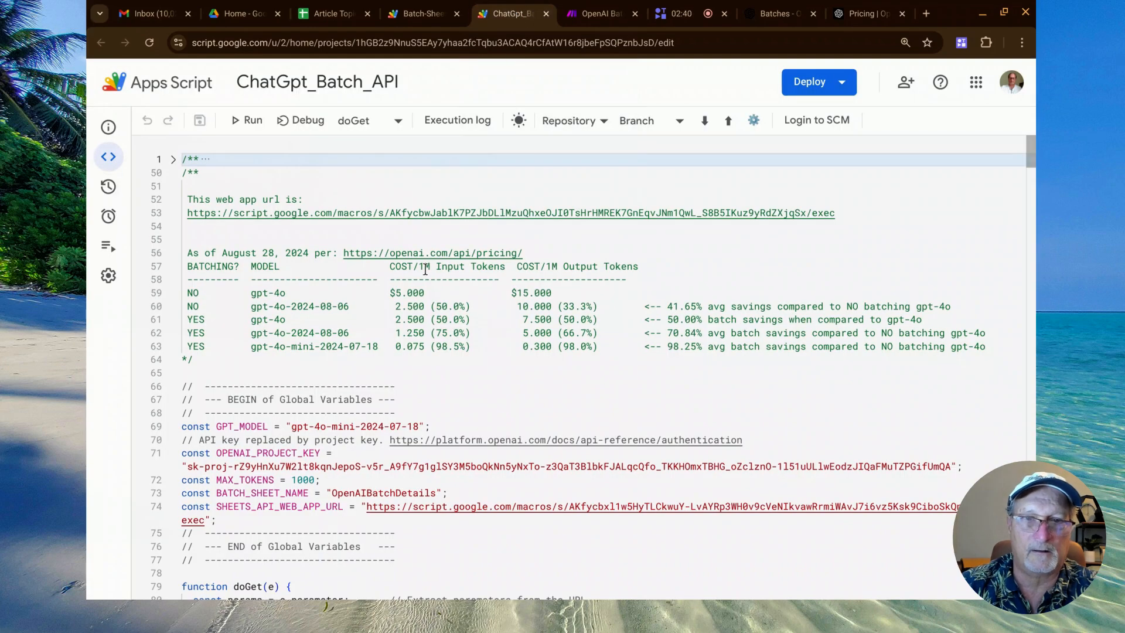
pyautogui.hotkey('ctrl', '+')
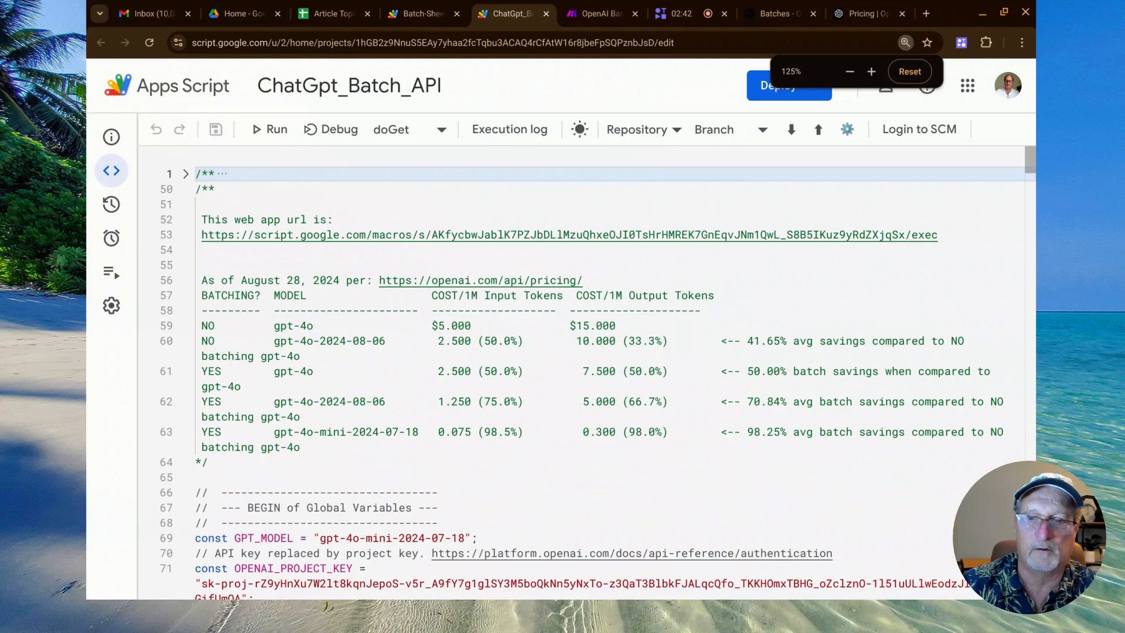
pyautogui.hotkey('ctrl', '-')
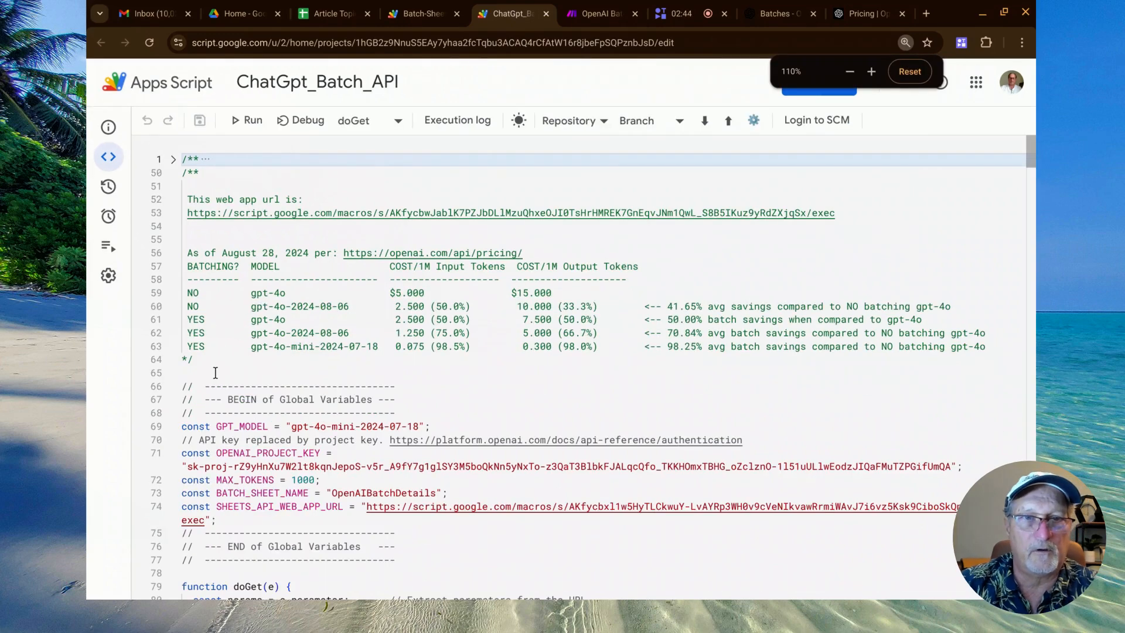
pyautogui.scroll(-2, 216, 372)
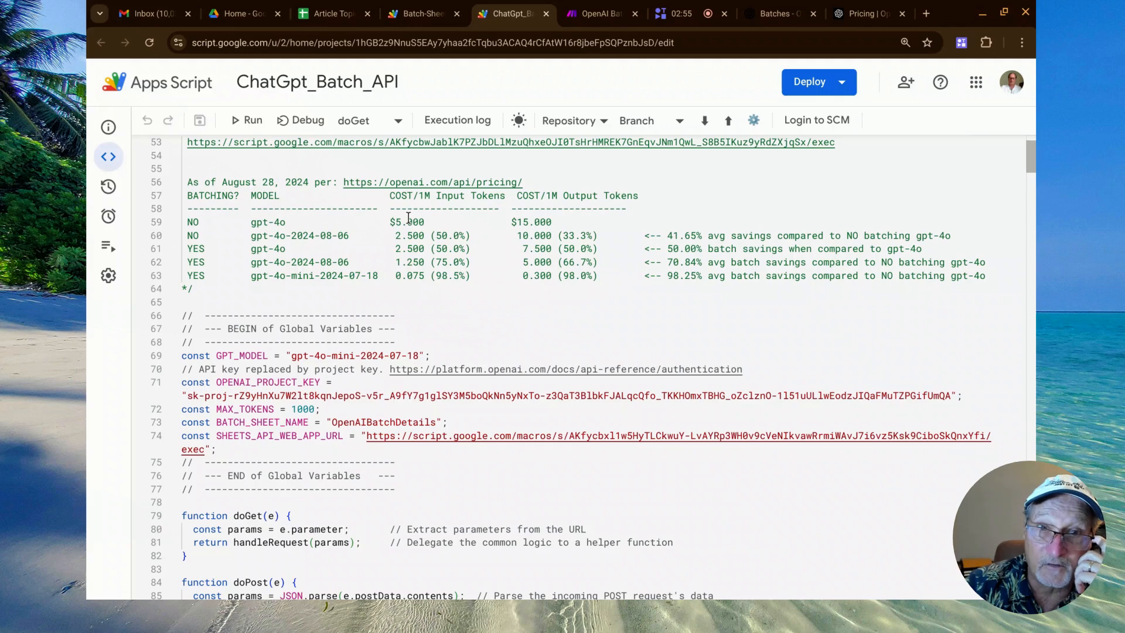
pyautogui.doubleClick(444, 200)
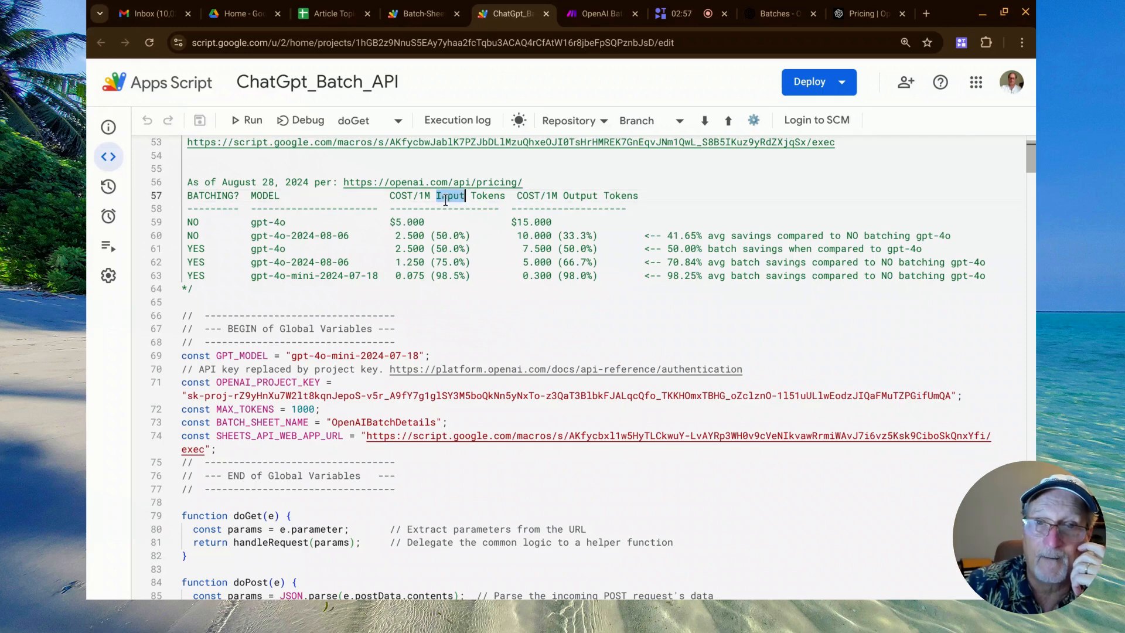
pyautogui.doubleClick(580, 196)
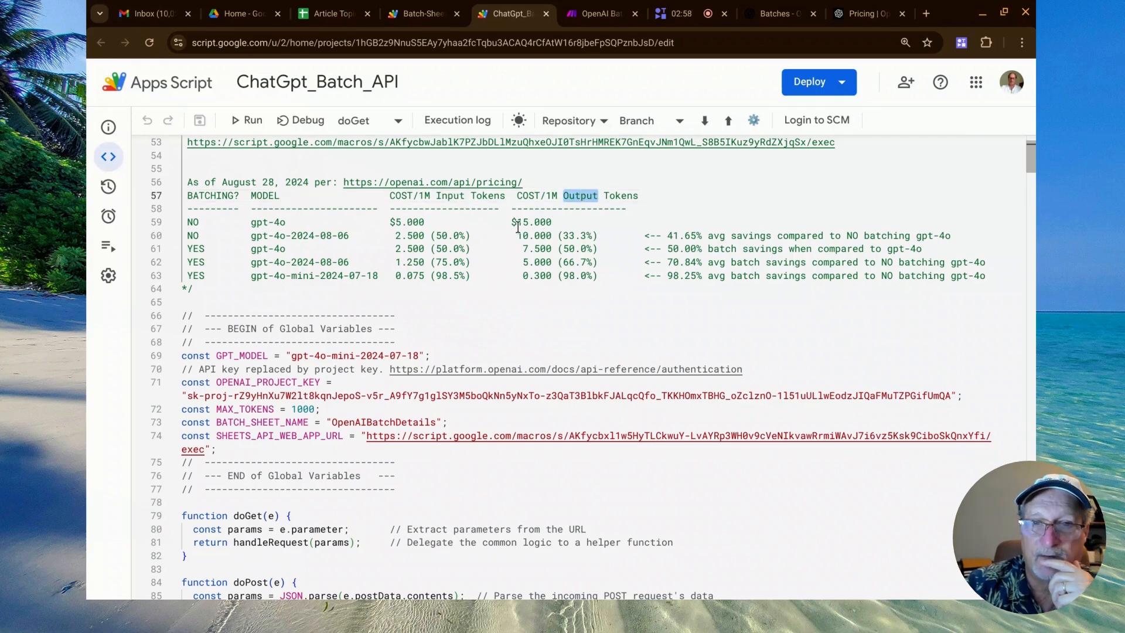
pyautogui.click(518, 222)
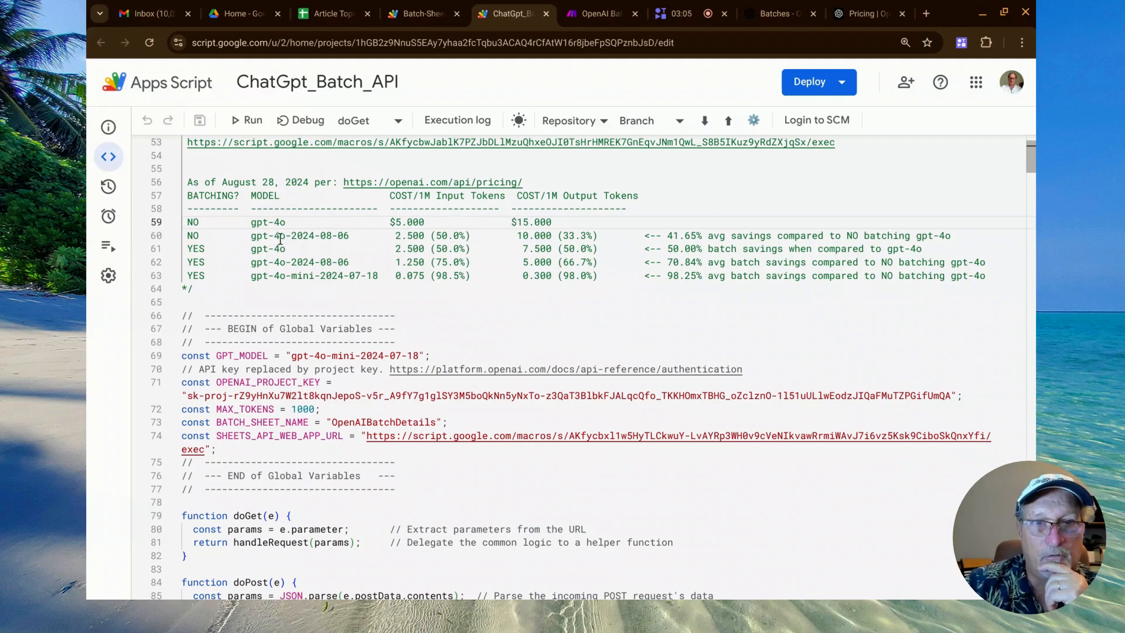
# Point out the model date and savings percentages in the non-batched and batched gpt-4o-2024-08-06 rows of the pricing comment.
pyautogui.moveTo(290, 237); pyautogui.dragTo(355, 235)
pyautogui.click(397, 238)
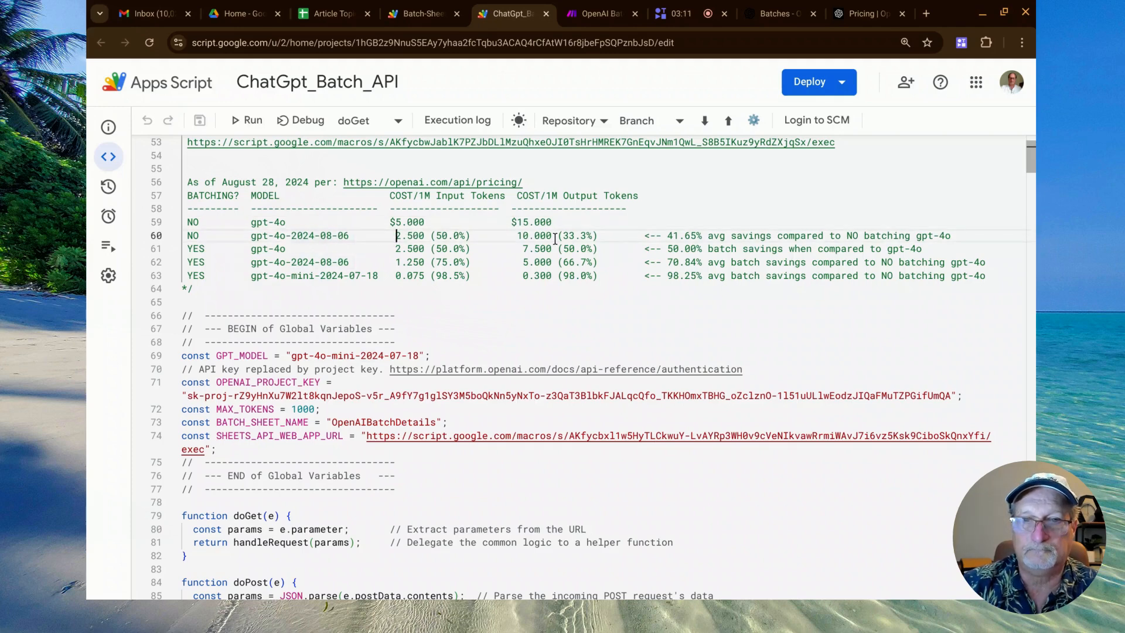
pyautogui.doubleClick(566, 236)
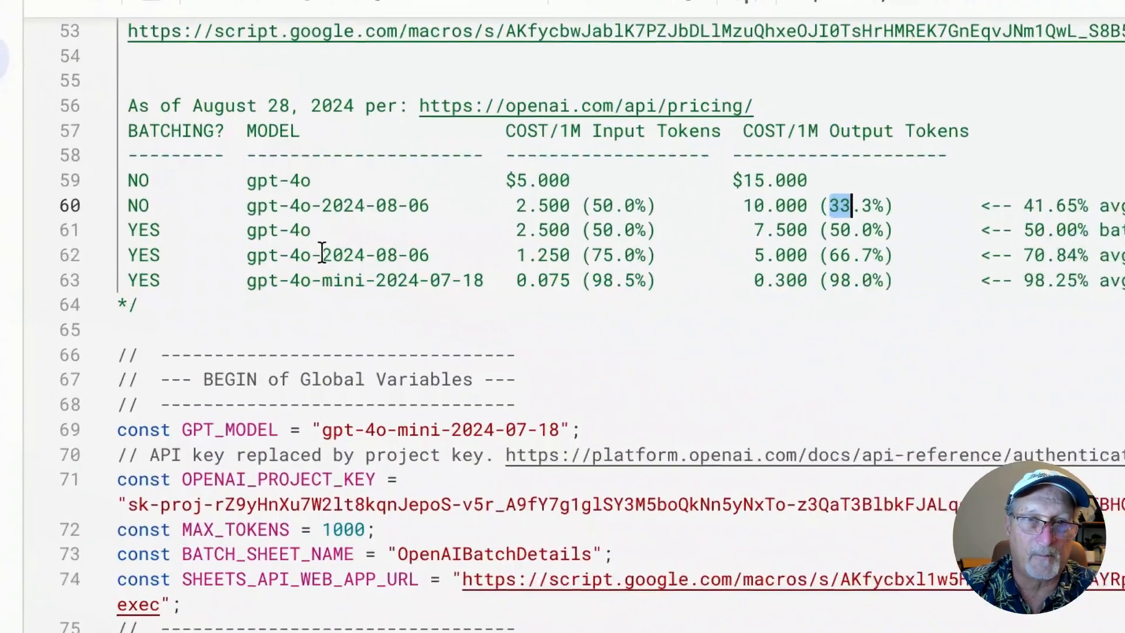
pyautogui.doubleClick(351, 254)
pyautogui.keyDown('shift'); pyautogui.click(441, 254); pyautogui.keyUp('shift')
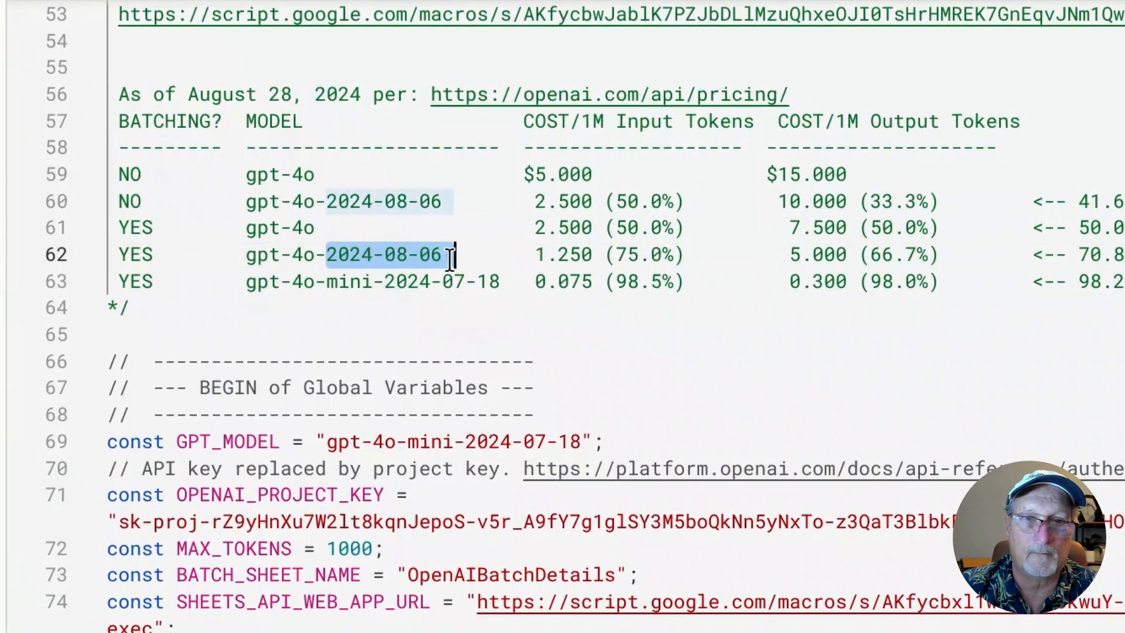
pyautogui.moveTo(606, 255); pyautogui.dragTo(650, 255)
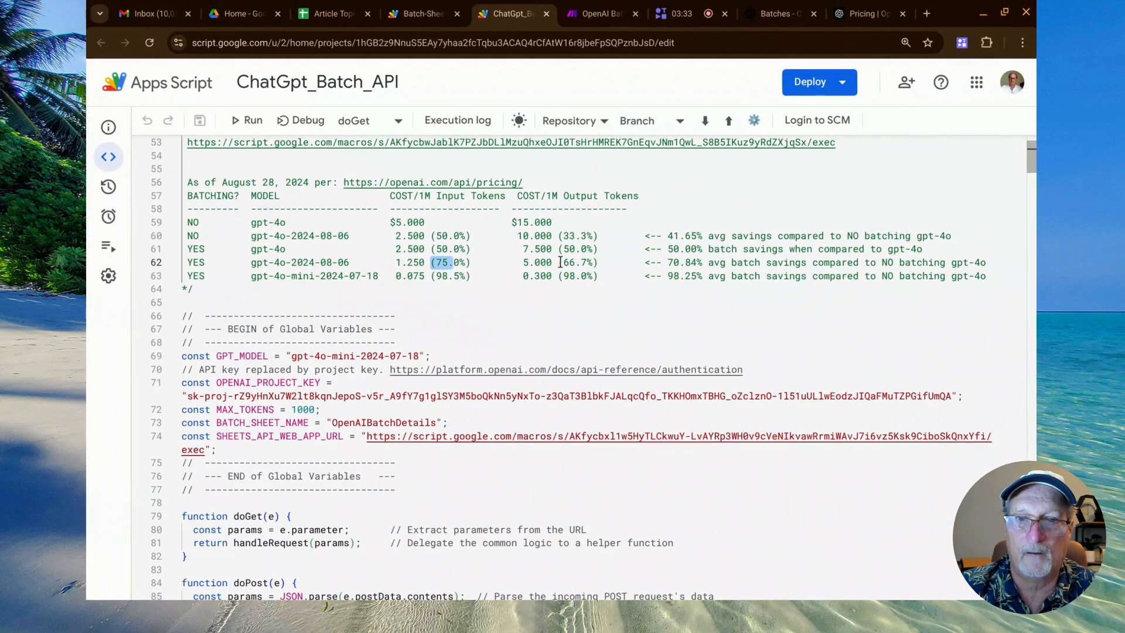
# Highlight the output savings percentage in the batched gpt-4o-2024-08-06 row and the gpt-4o-mini-2024-07-18 model name below it.
pyautogui.click(562, 263)
pyautogui.moveTo(570, 263); pyautogui.dragTo(587, 263)
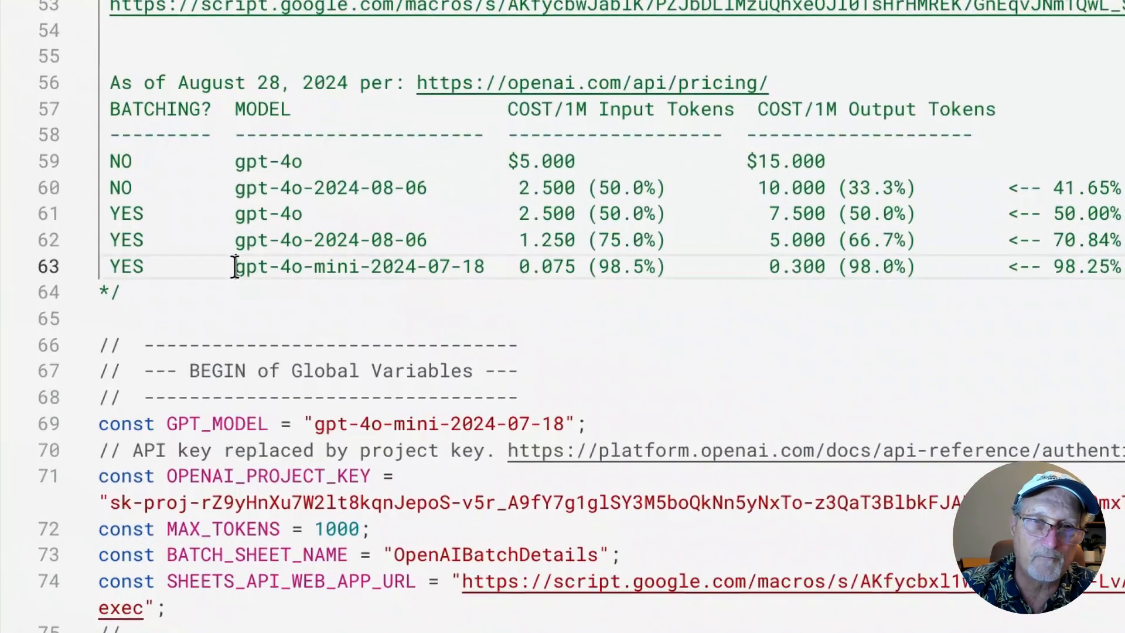
pyautogui.moveTo(251, 275); pyautogui.dragTo(372, 276)
pyautogui.moveTo(477, 270); pyautogui.dragTo(487, 271)
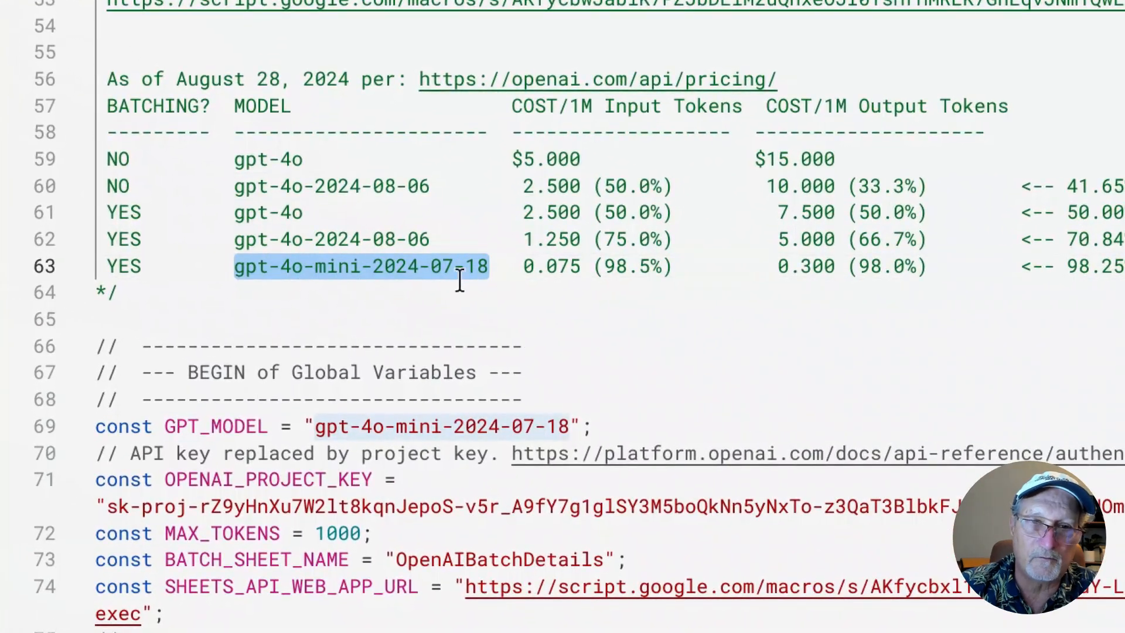
# Highlight the input and output token prices and savings percentages in the gpt-4o-mini-2024-07-18 row, plus the Output heading.
pyautogui.click(521, 268)
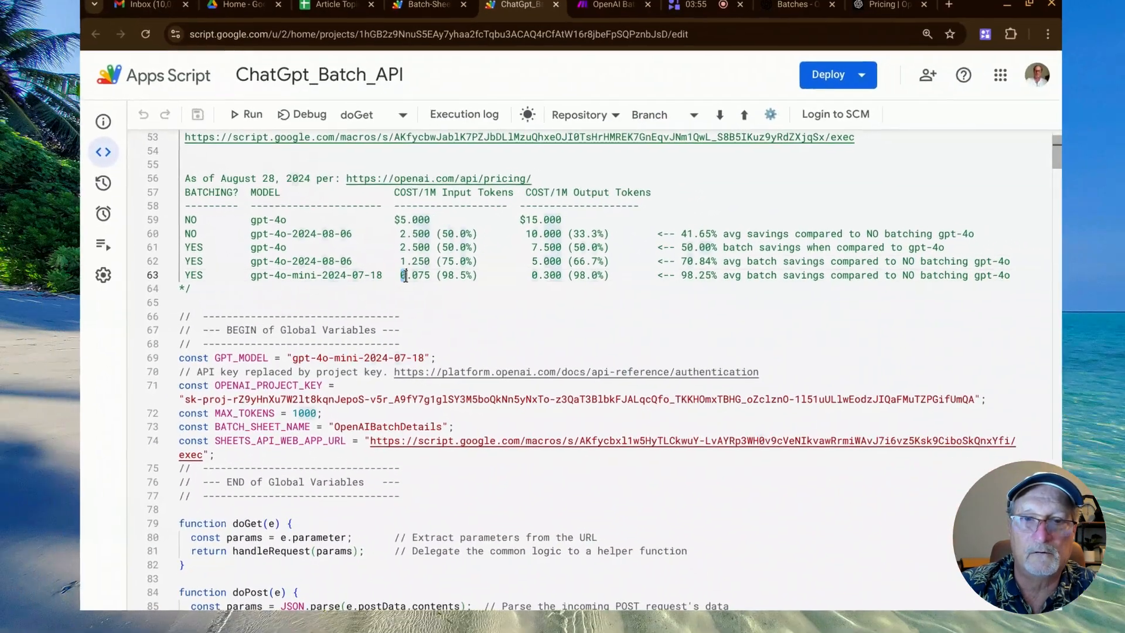
pyautogui.moveTo(405, 275); pyautogui.dragTo(431, 278)
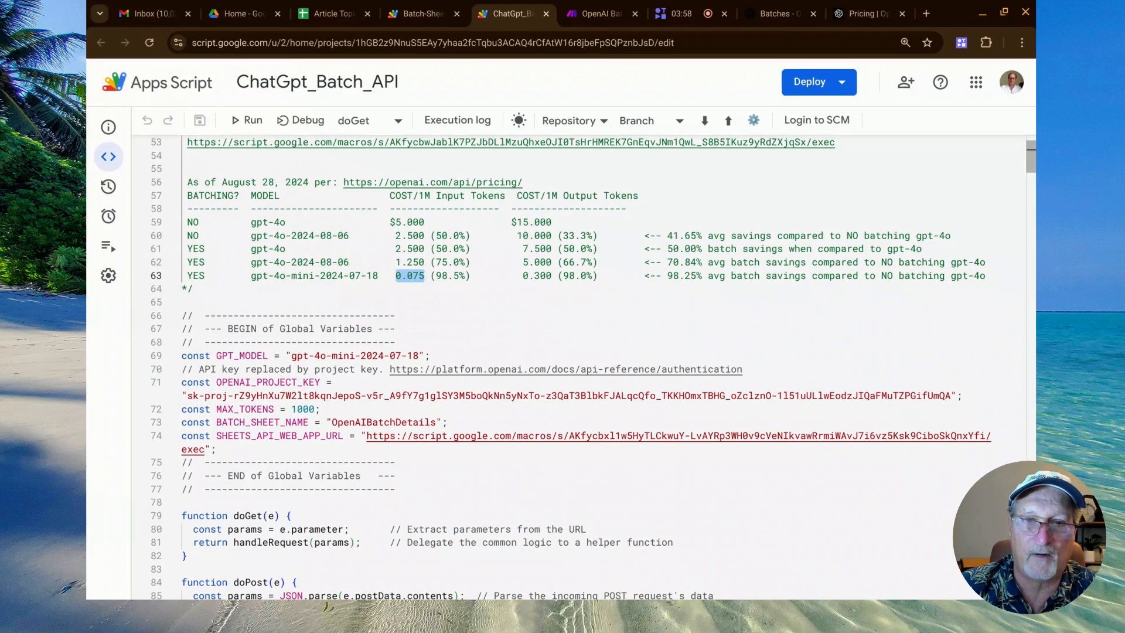
pyautogui.moveTo(435, 279); pyautogui.dragTo(467, 277)
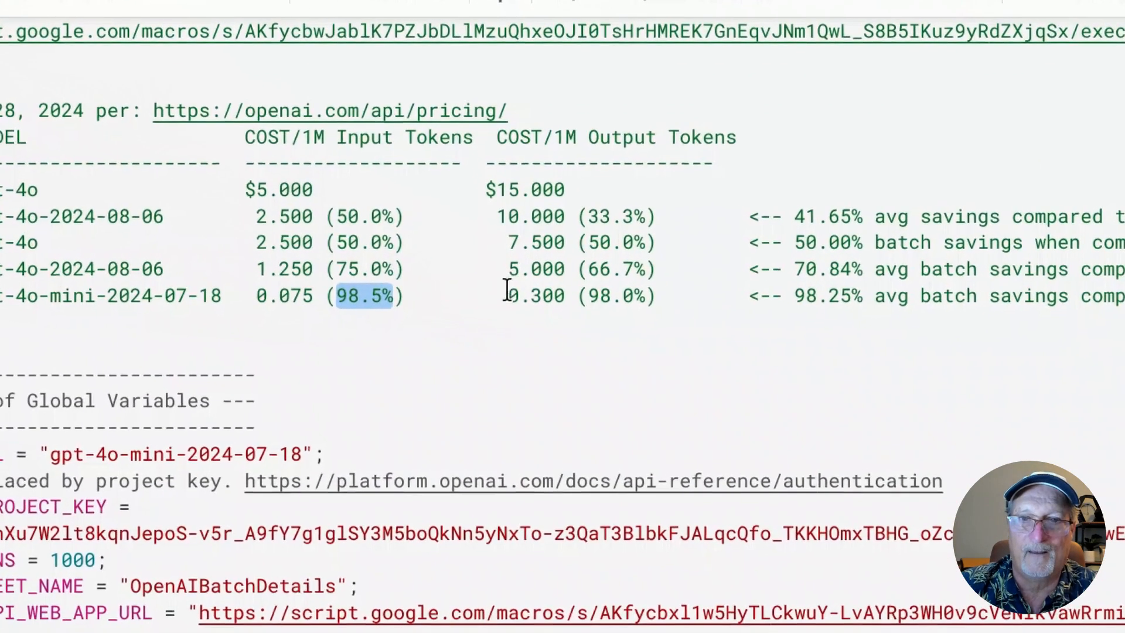
pyautogui.doubleClick(606, 135)
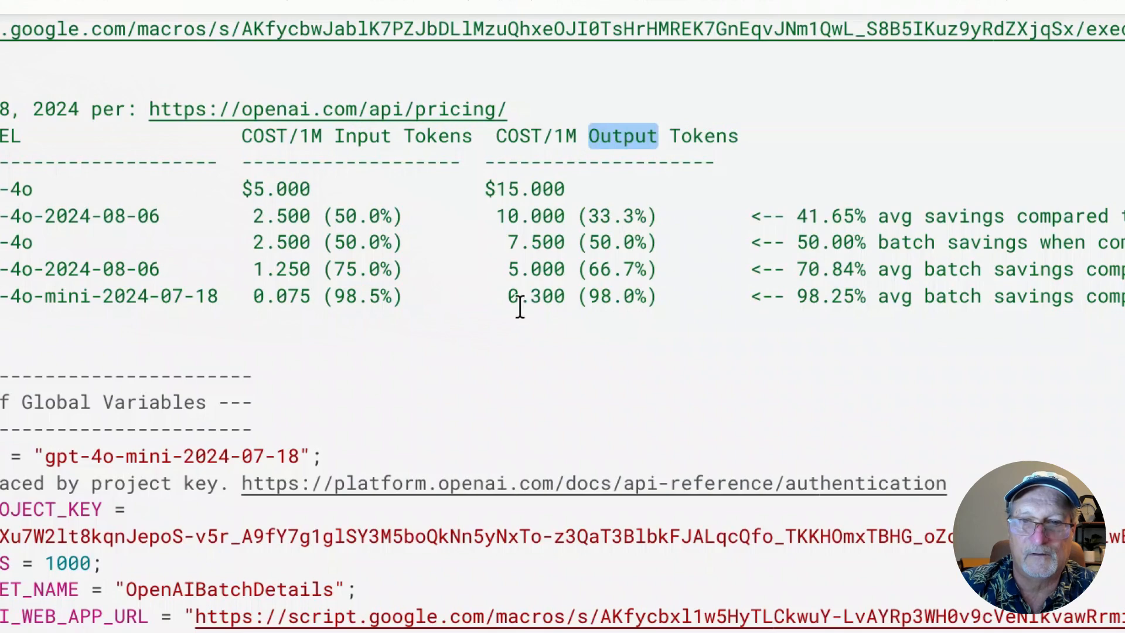
pyautogui.click(531, 299)
pyautogui.doubleClick(531, 297)
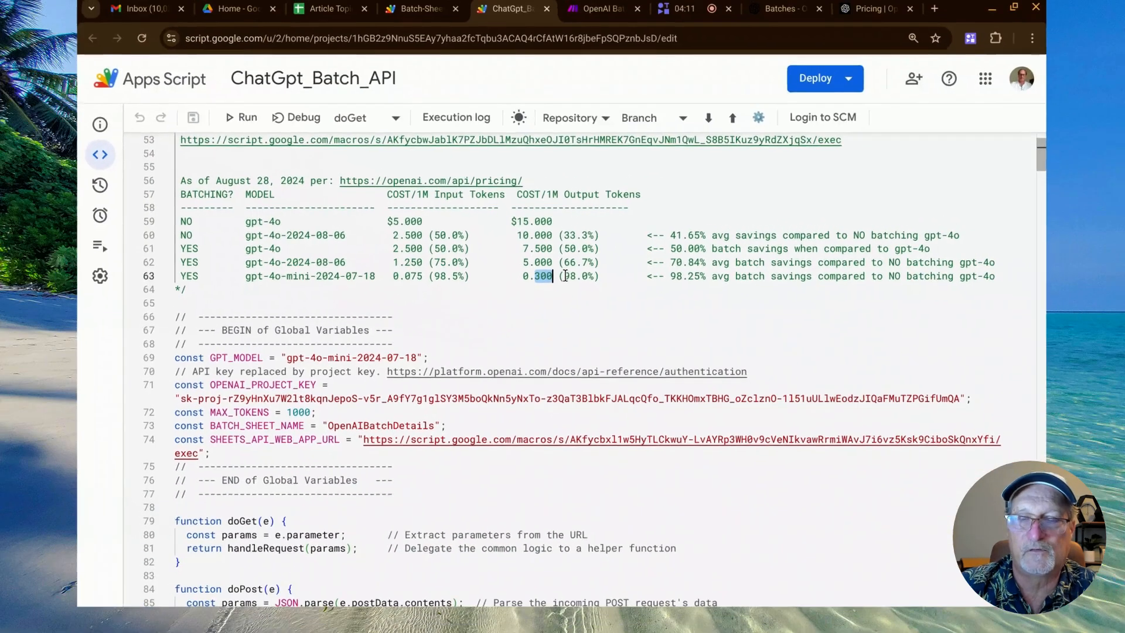
pyautogui.doubleClick(573, 276)
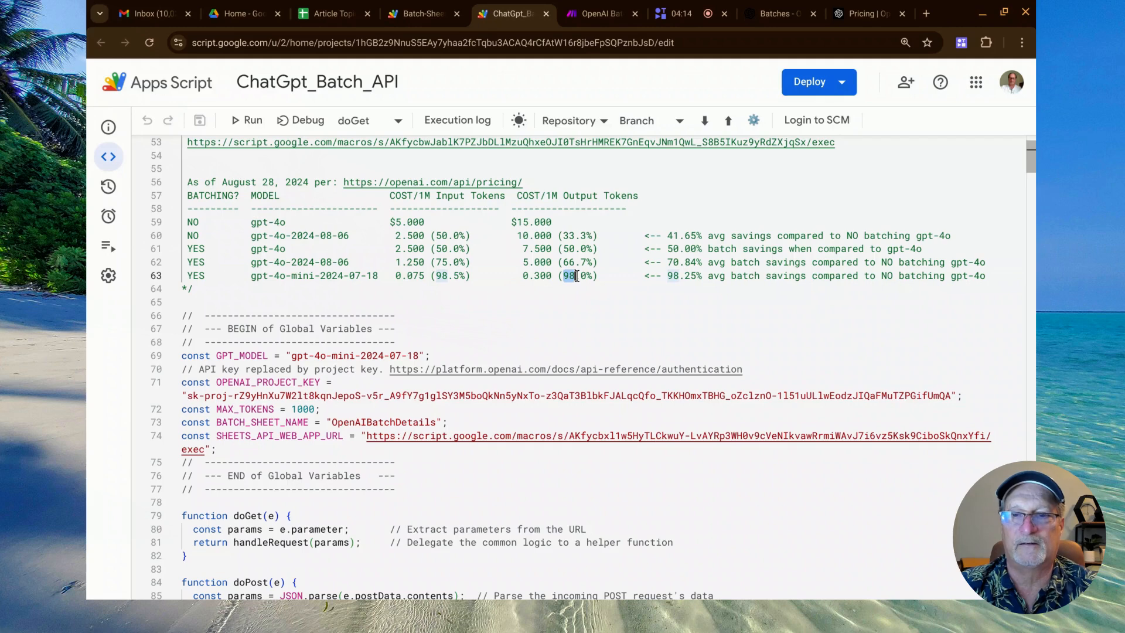
# Highlight the Input and Output cost headings and the average batch savings percentage for gpt-4o-mini-2024-07-18.
pyautogui.click(444, 280)
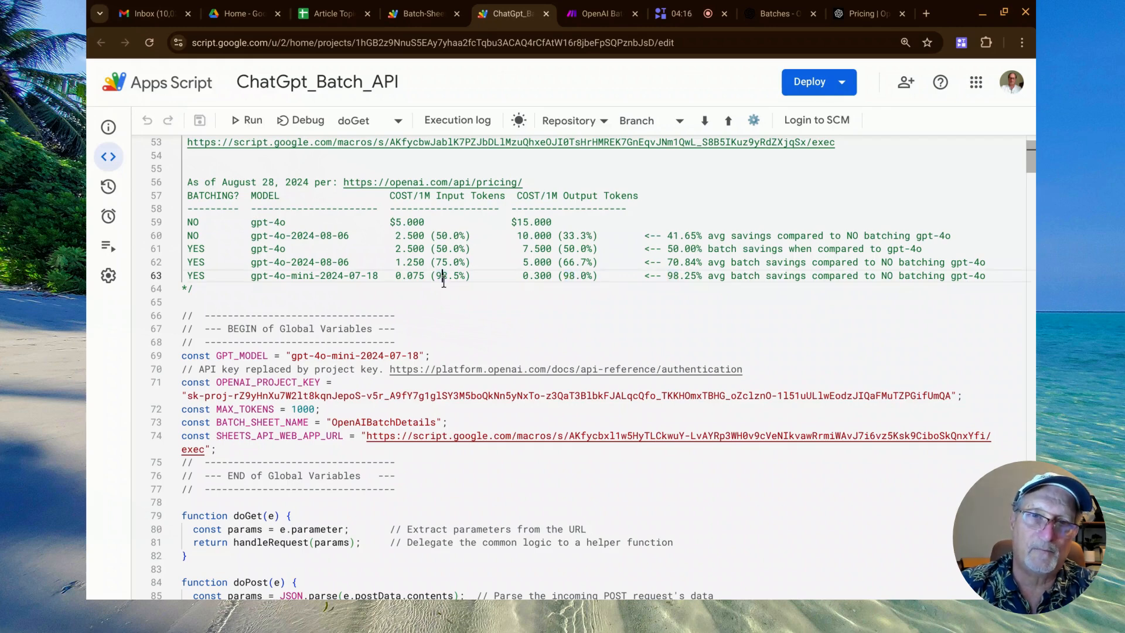
pyautogui.click(448, 196)
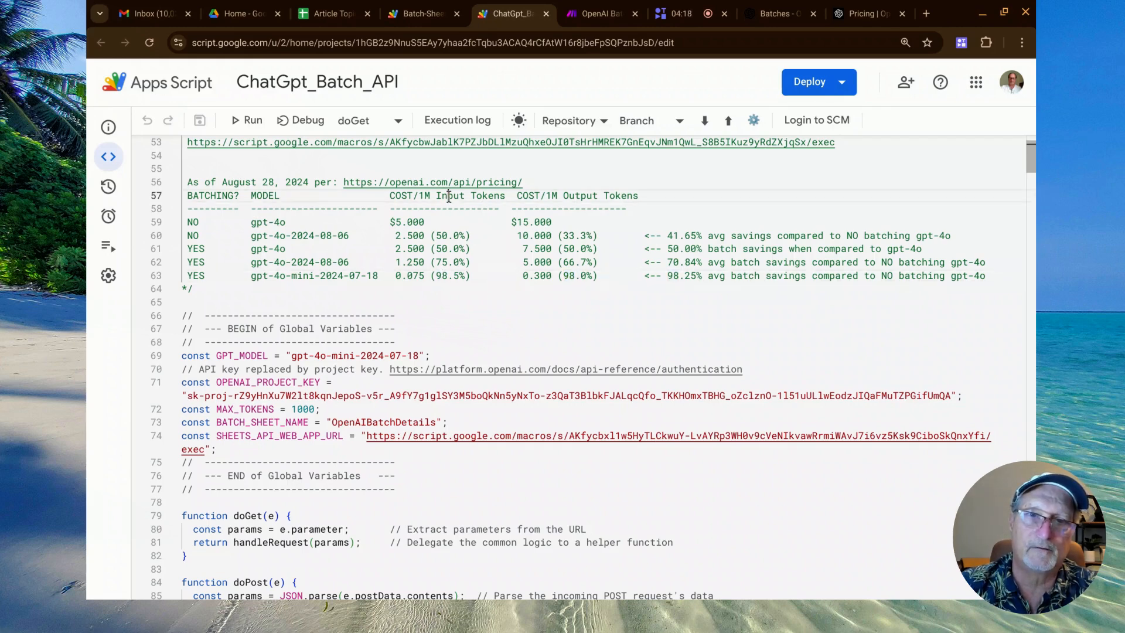
pyautogui.doubleClick(448, 197)
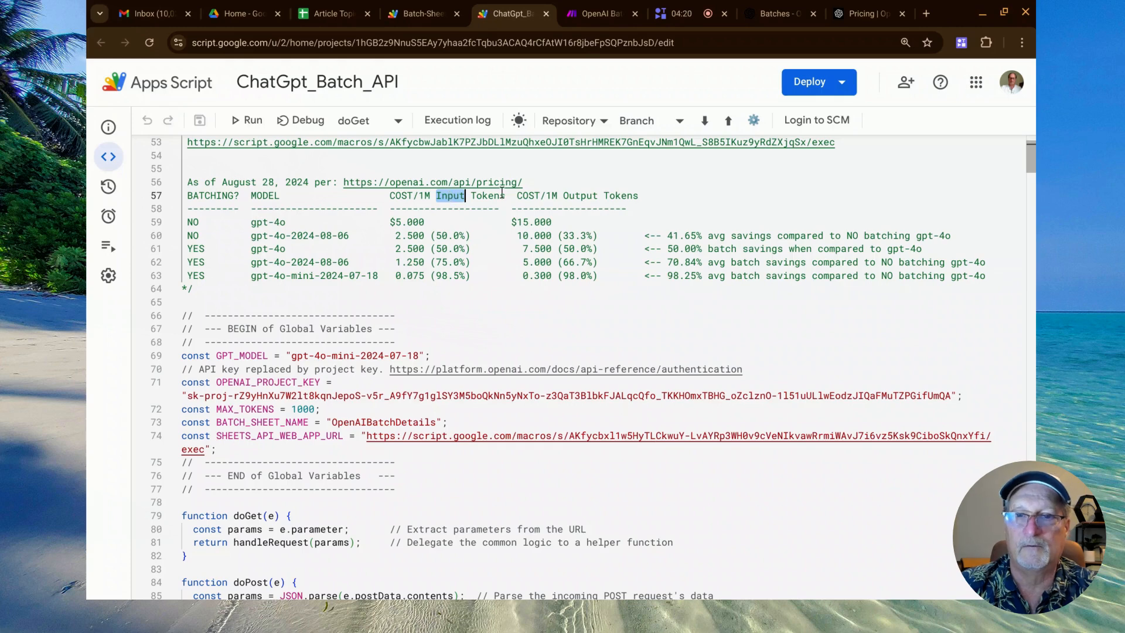
pyautogui.doubleClick(580, 197)
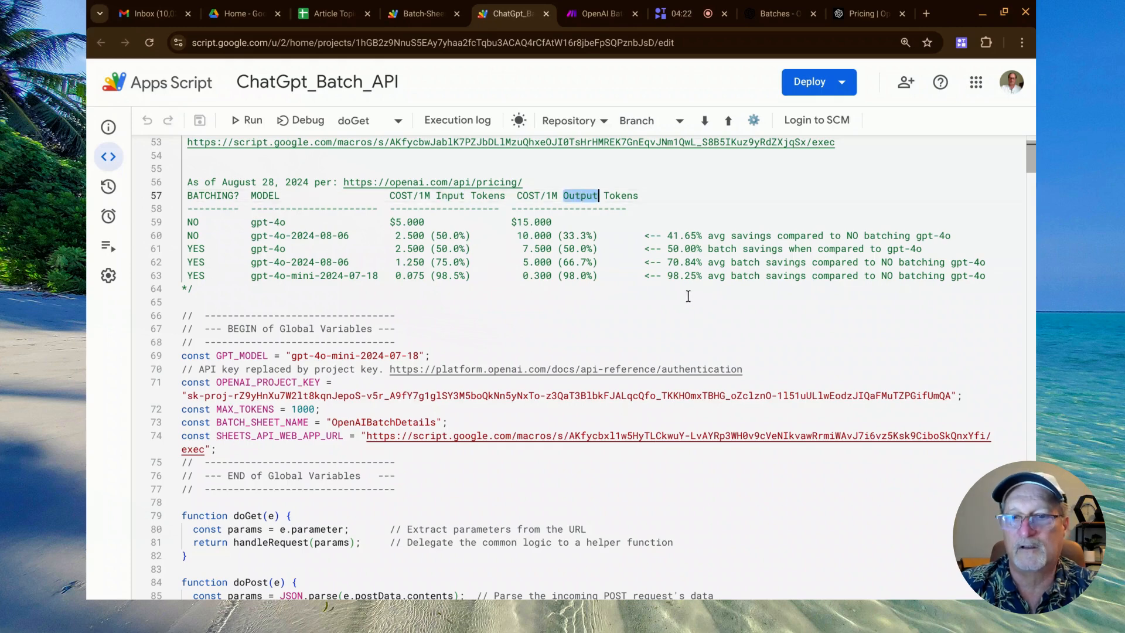
pyautogui.moveTo(668, 275); pyautogui.dragTo(702, 277)
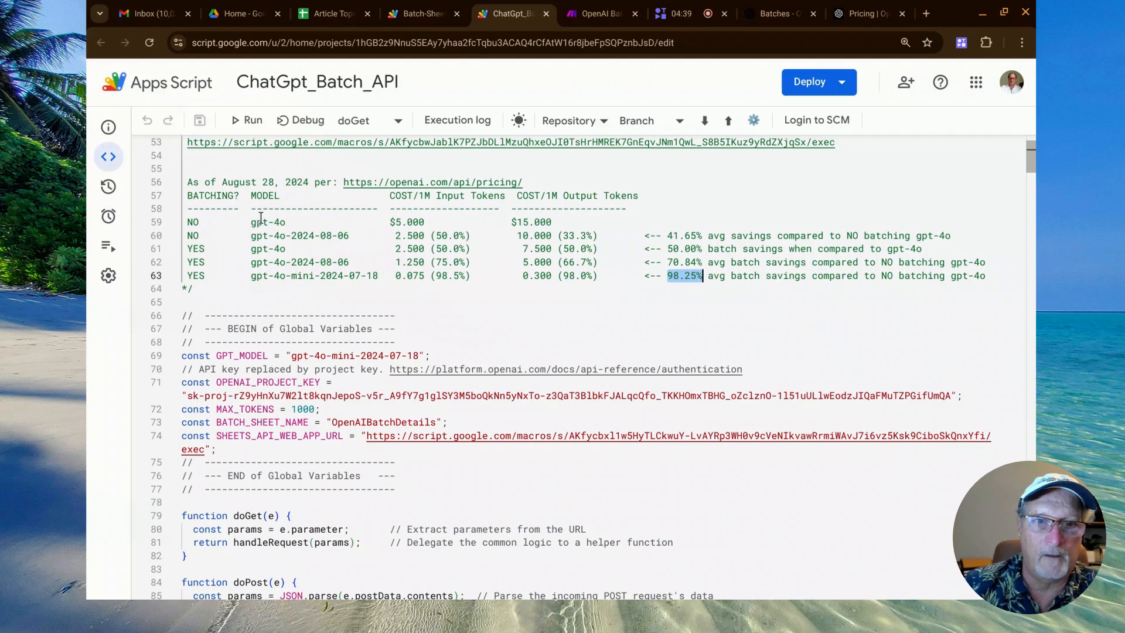
# Compare the non-batched gpt-4o, gpt-4o-mini, non-batched gpt-4o-2024-08-06 and batched gpt-4o rows in the pricing comment.
pyautogui.click(260, 218)
pyautogui.moveTo(252, 223); pyautogui.dragTo(297, 211)
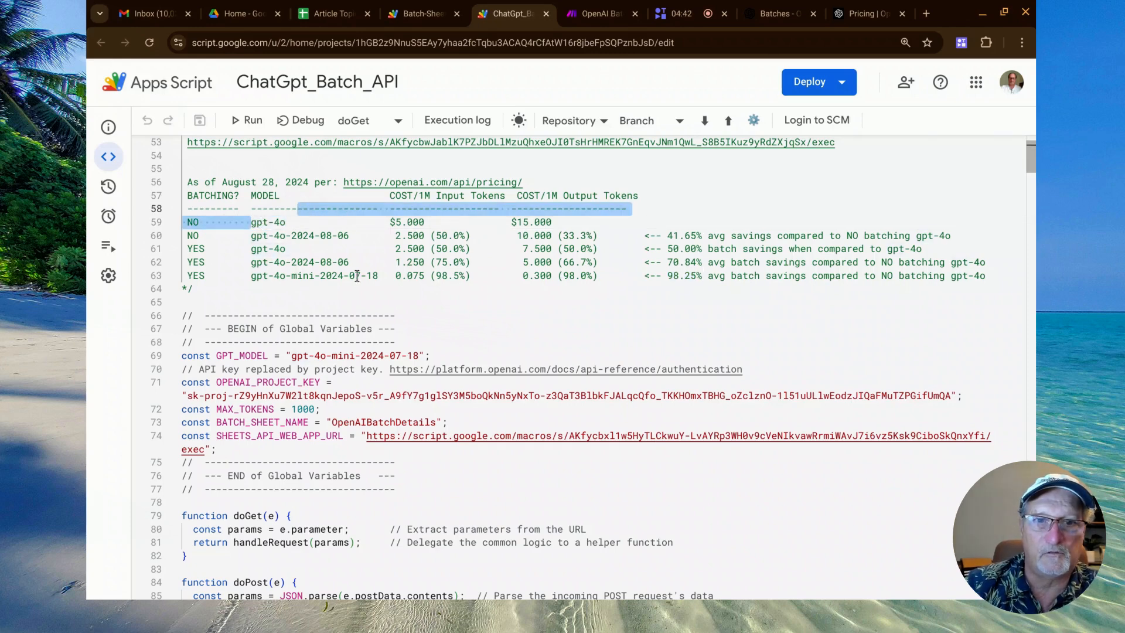
pyautogui.doubleClick(313, 275)
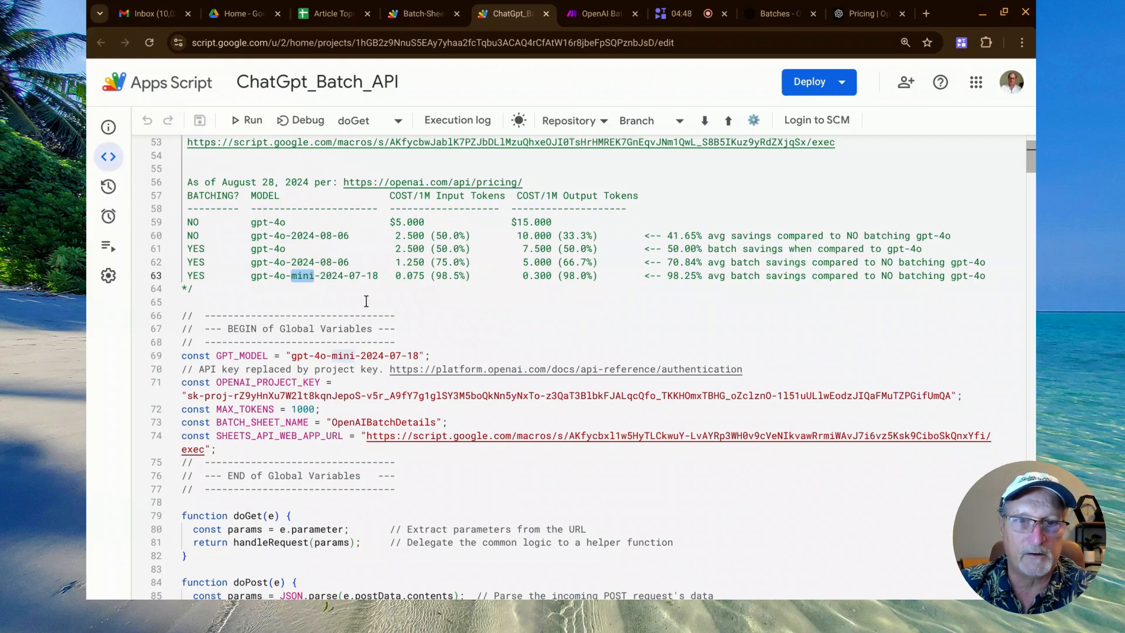
pyautogui.click(282, 277)
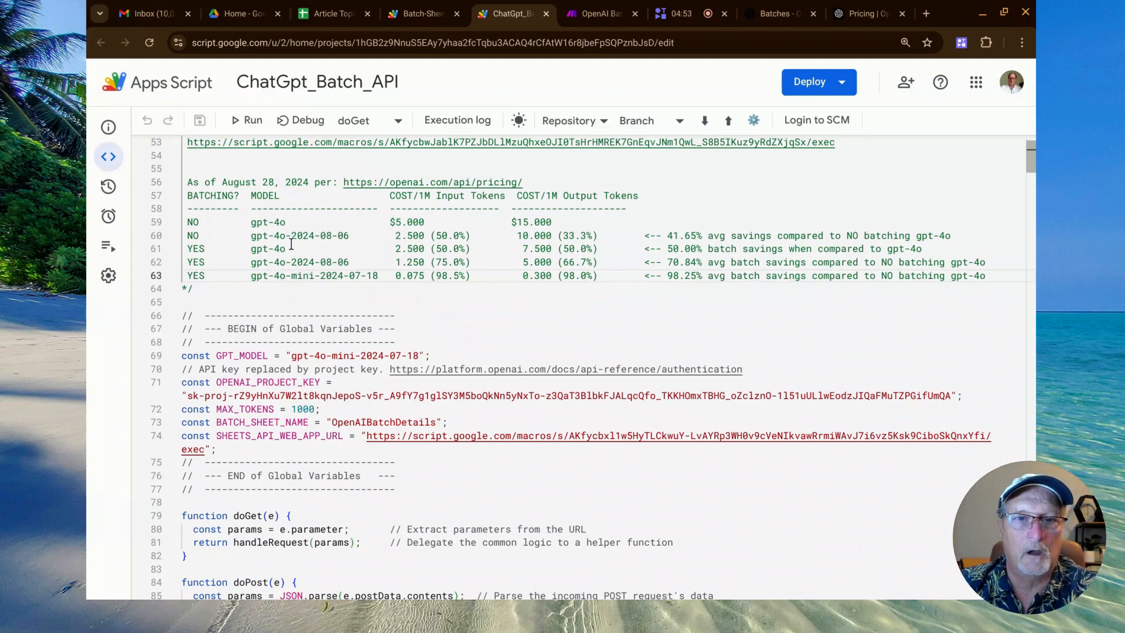
pyautogui.doubleClick(292, 235)
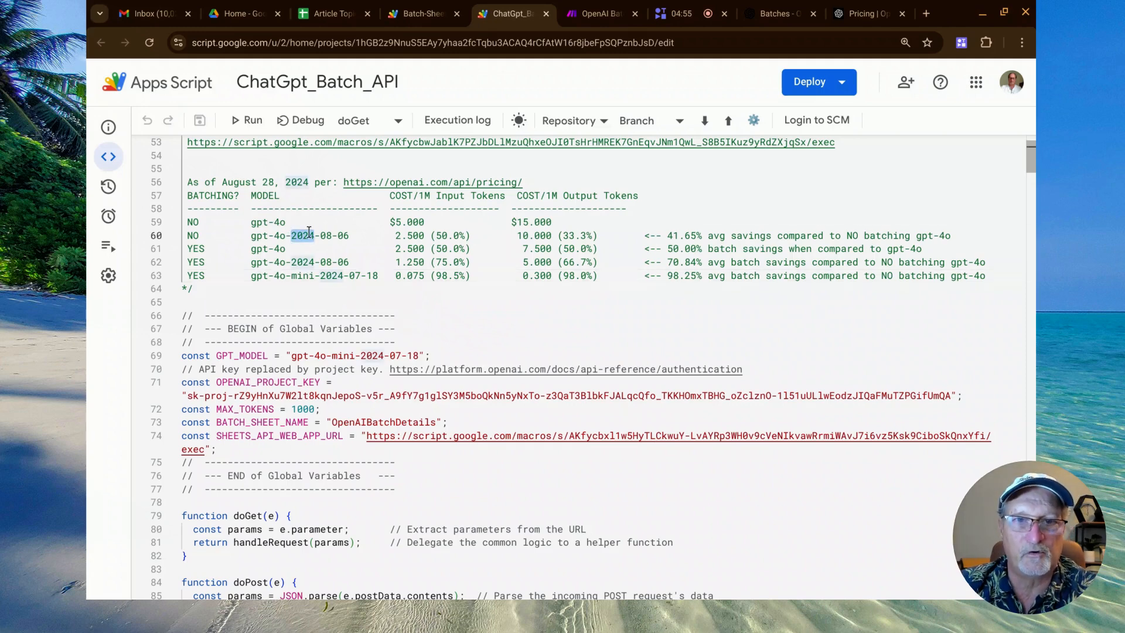
pyautogui.doubleClick(457, 235)
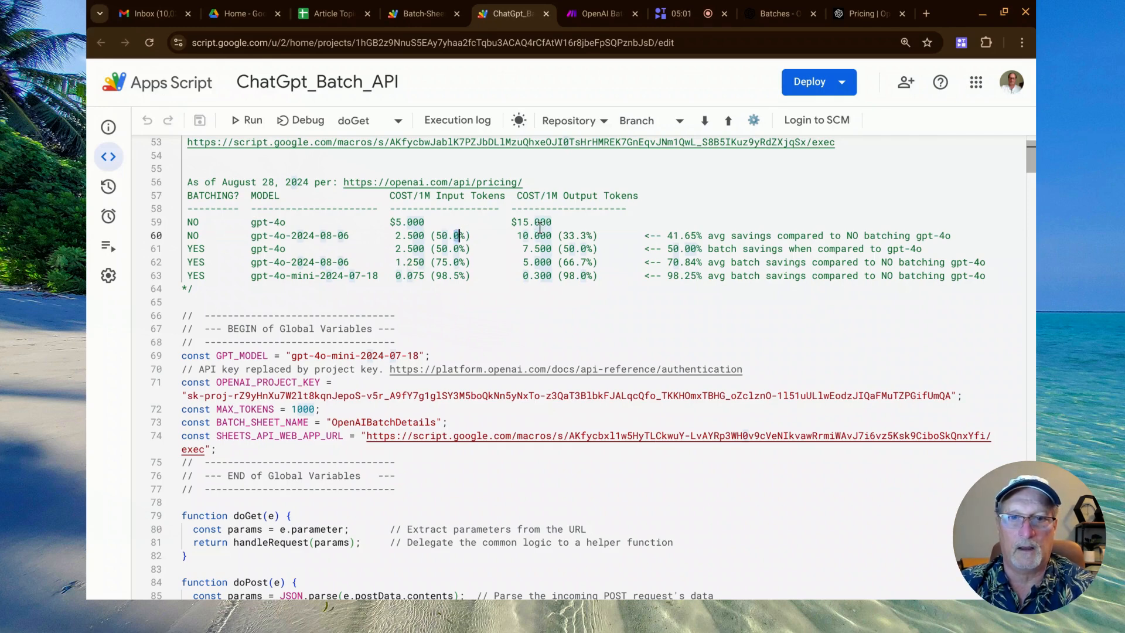
pyautogui.click(415, 249)
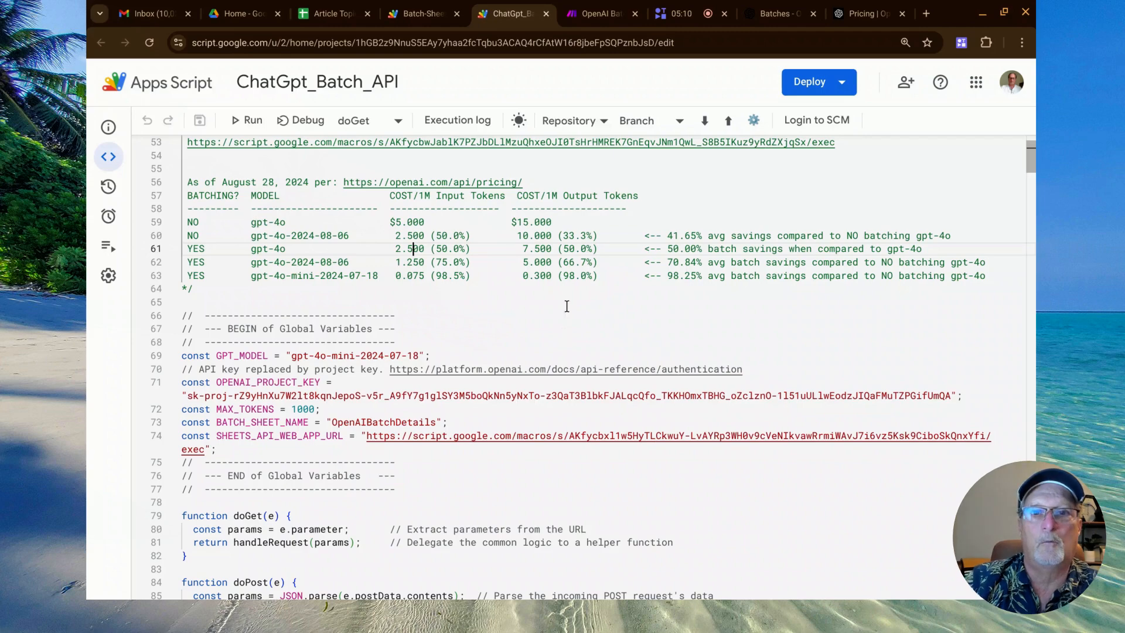
# Switch to the OpenAI Batch Process Savings scenario in Make, open its HTTP module and highlight the request URL.
pyautogui.click(595, 17)
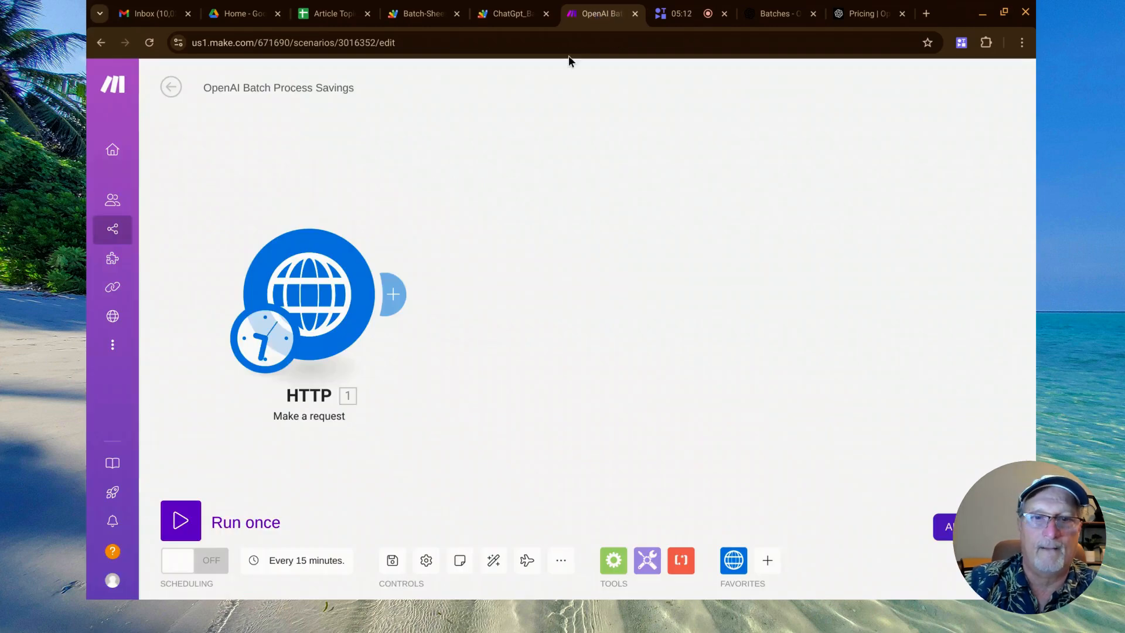
pyautogui.click(349, 291)
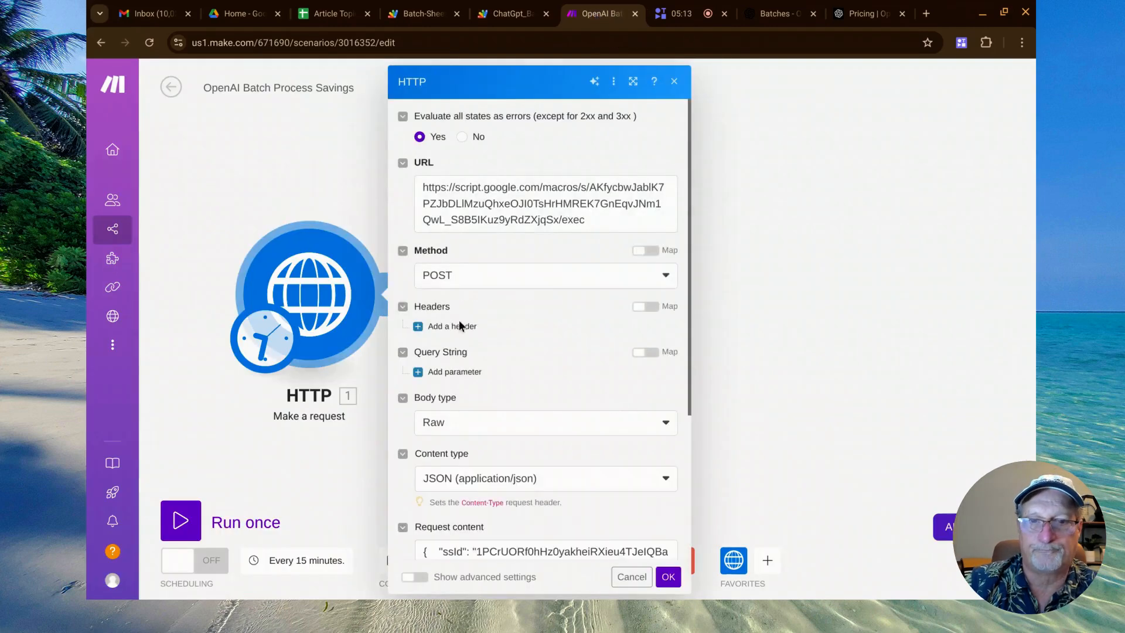
pyautogui.scroll(-4, 556, 363)
pyautogui.scroll(4, 556, 360)
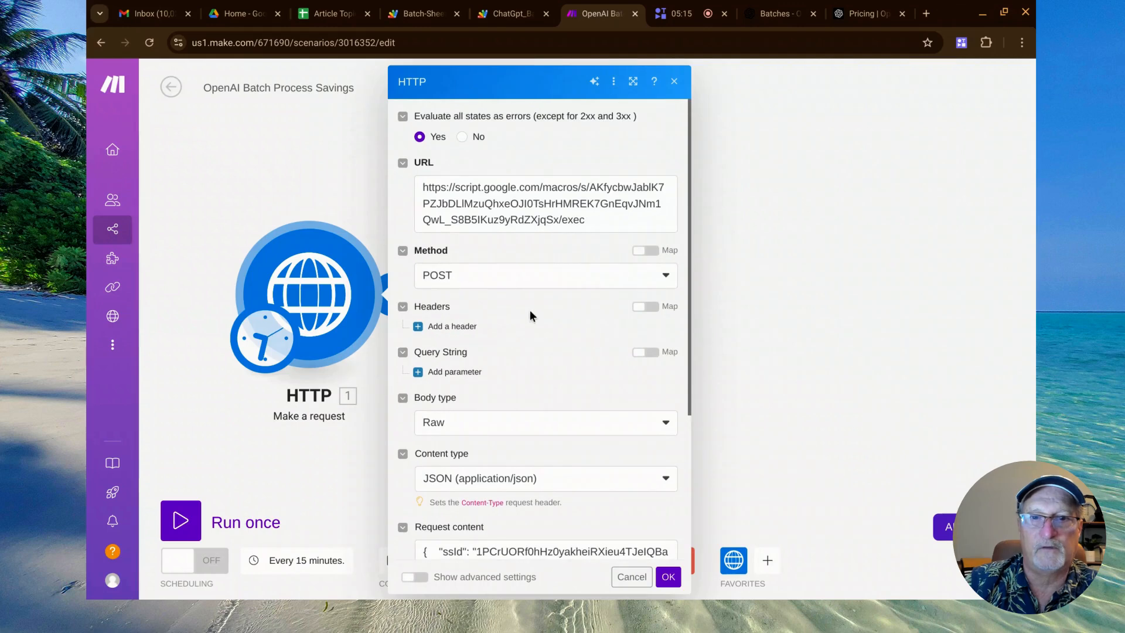
pyautogui.click(466, 195)
pyautogui.hotkey('ctrl', 'a')
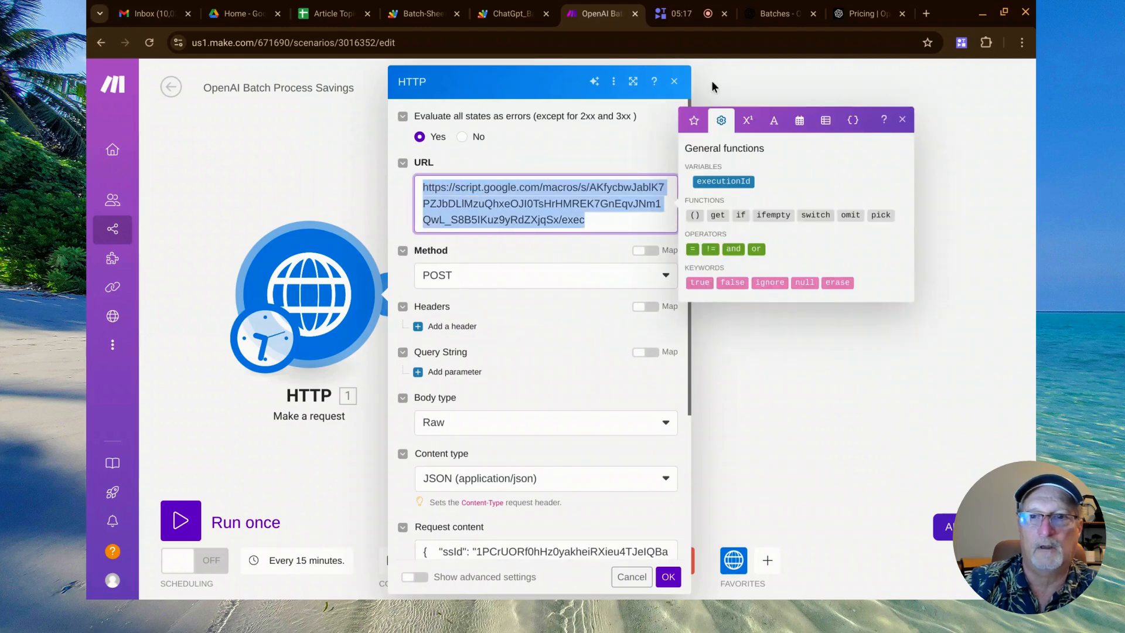
pyautogui.click(735, 78)
# Return to the ChatGpt_Batch_API script, review the global variables, doGet and doPost, and highlight the handleRequest call in doPost.
pyautogui.click(513, 13)
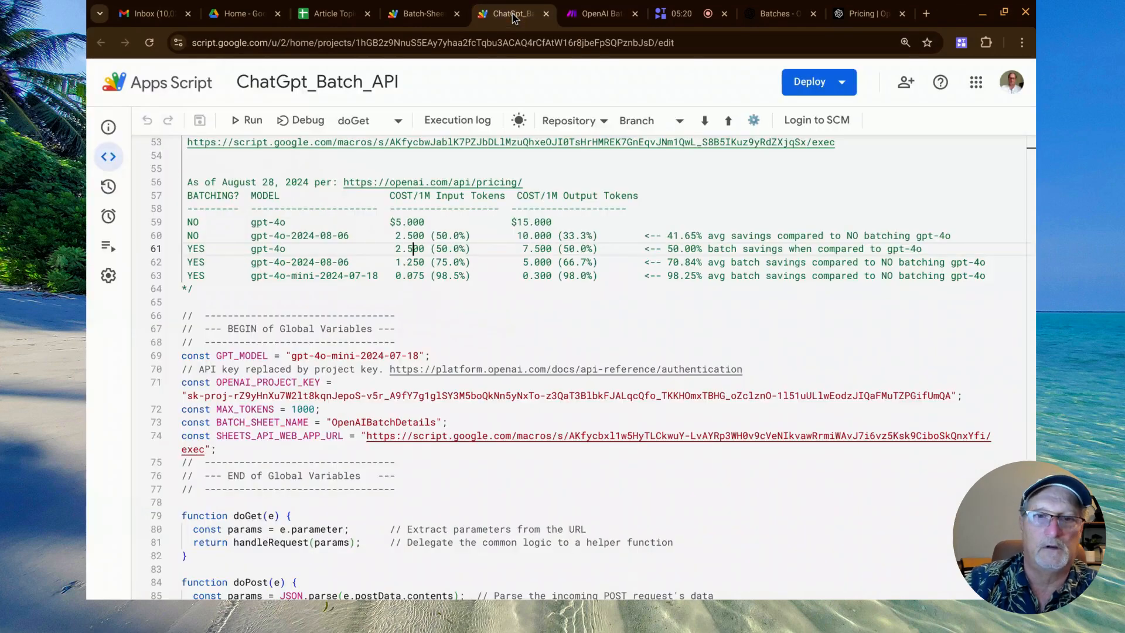
pyautogui.scroll(1, 436, 331)
pyautogui.scroll(-2, 437, 331)
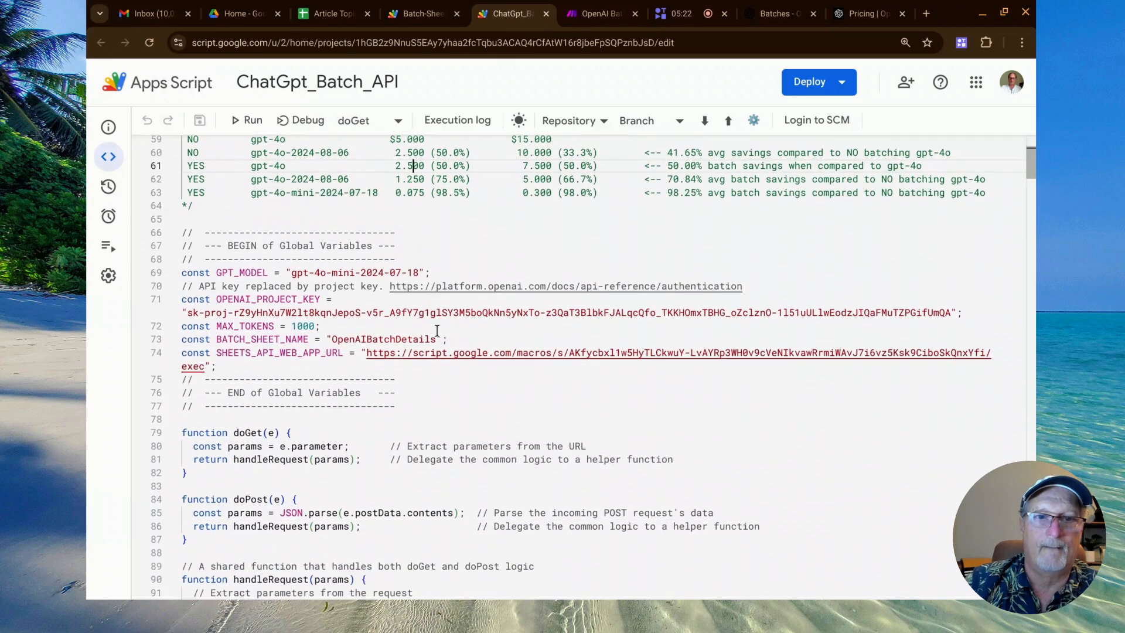
pyautogui.scroll(-2, 580, 363)
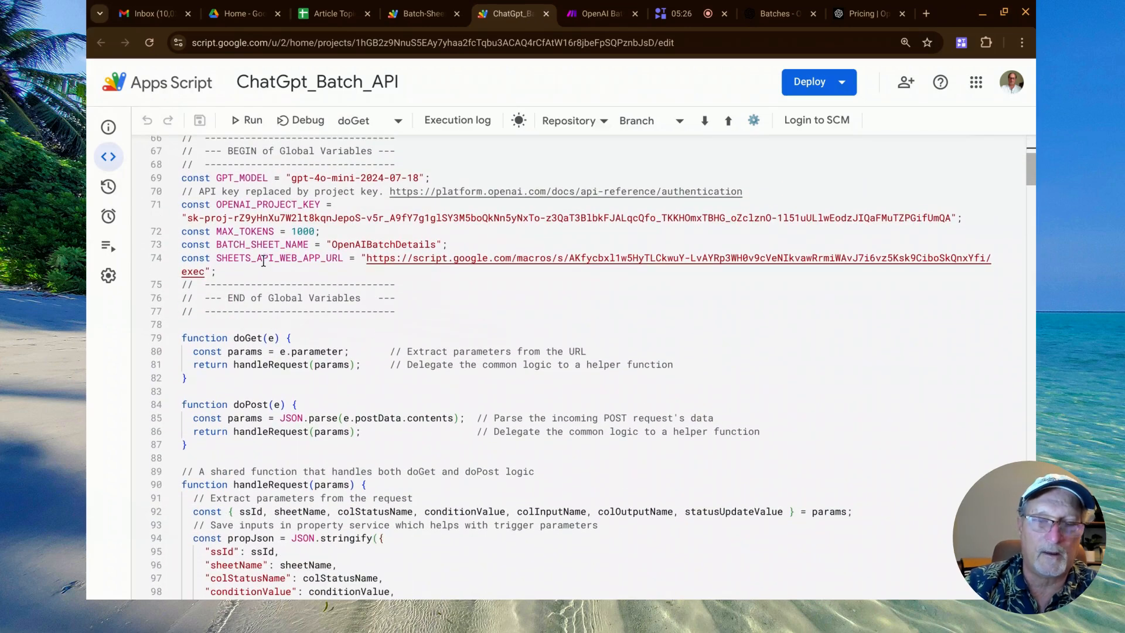
pyautogui.scroll(-3, 580, 363)
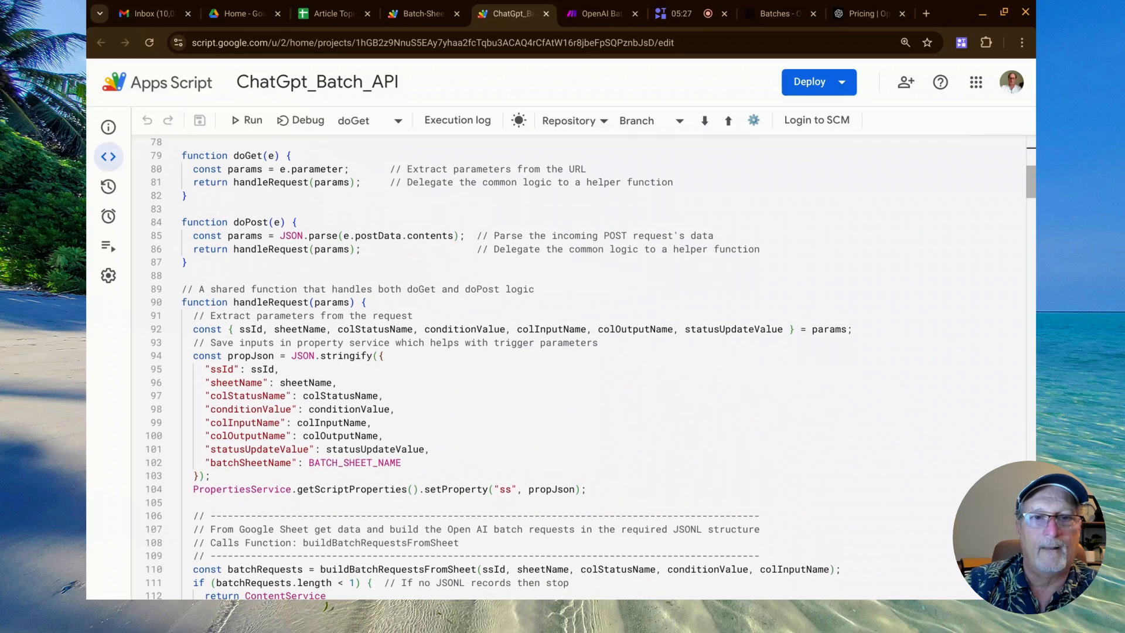
pyautogui.scroll(-2, 580, 363)
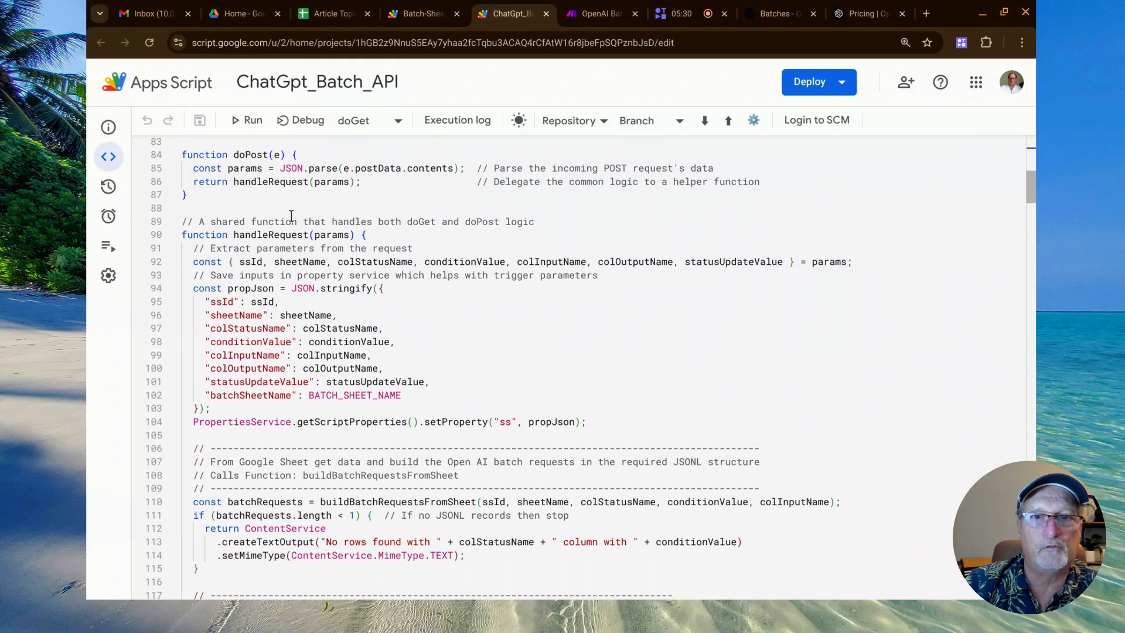
pyautogui.scroll(-1, 236, 242)
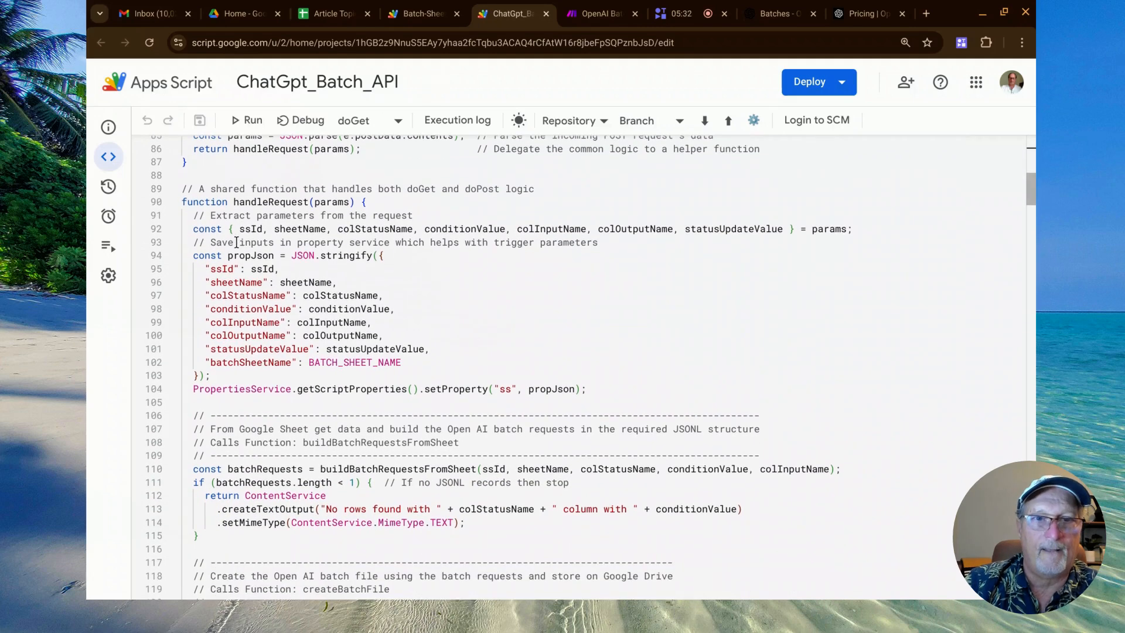
pyautogui.click(285, 151)
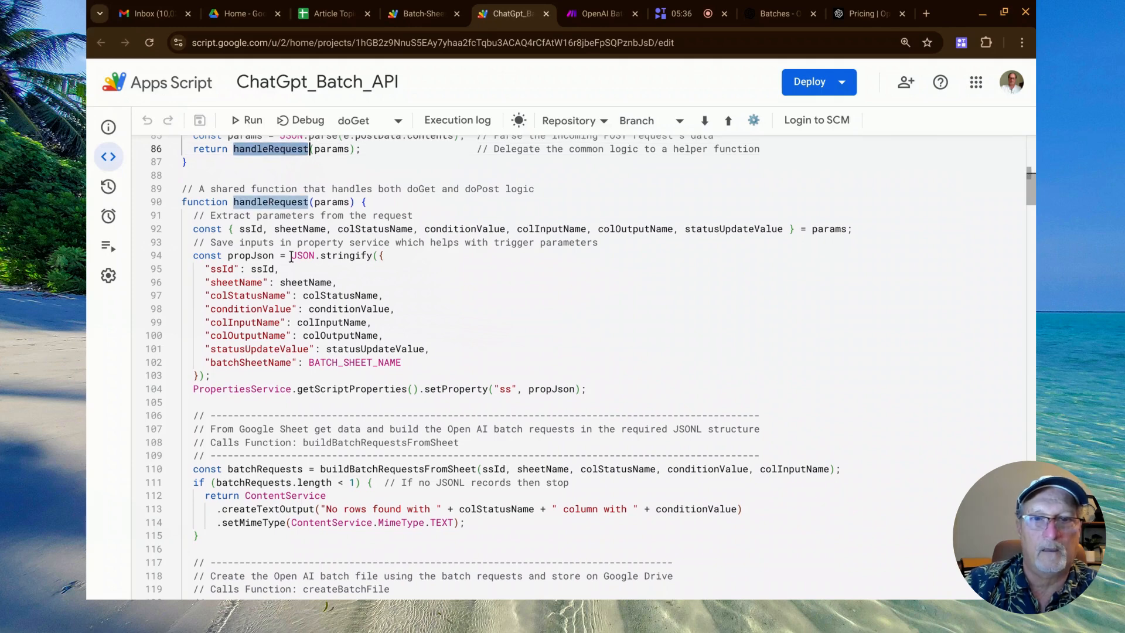
pyautogui.click(209, 290)
# Highlight the function names buildBatchRequestsFromSheet, createBatchFile and uploadBatchFileToOpenAI in the handleRequest comments.
pyautogui.scroll(-5, 209, 290)
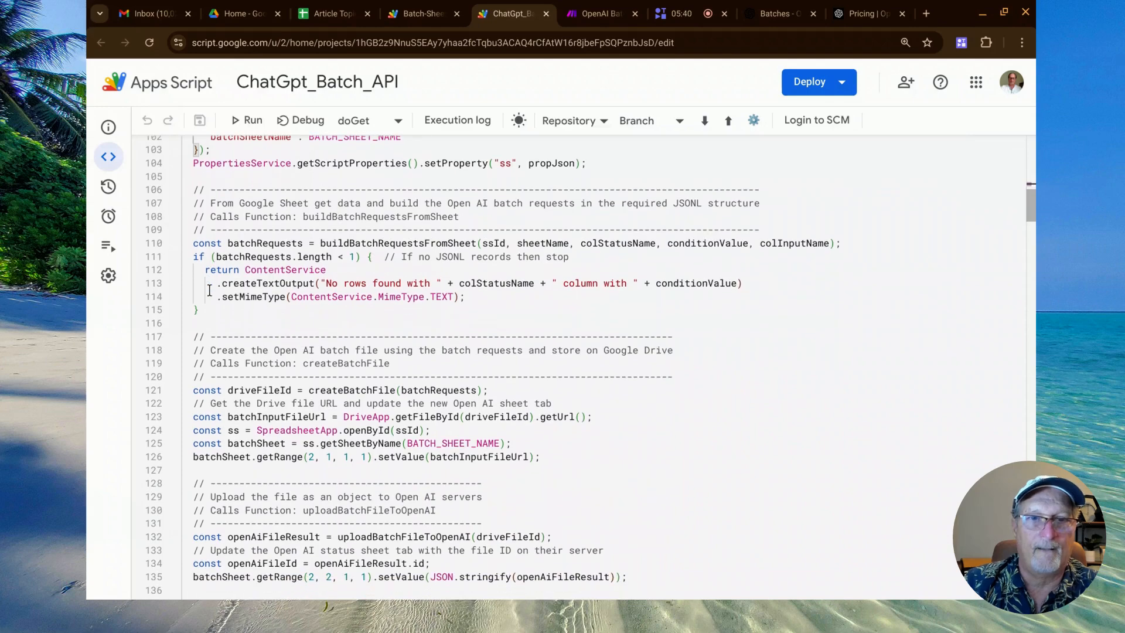
pyautogui.doubleClick(327, 218)
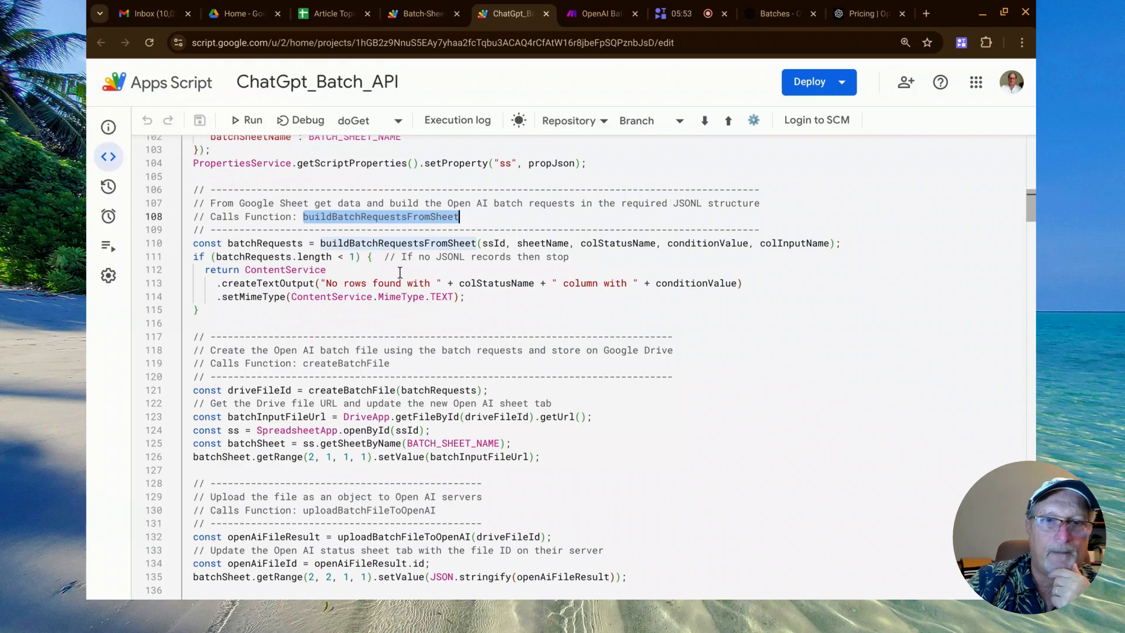
pyautogui.scroll(-4, 375, 248)
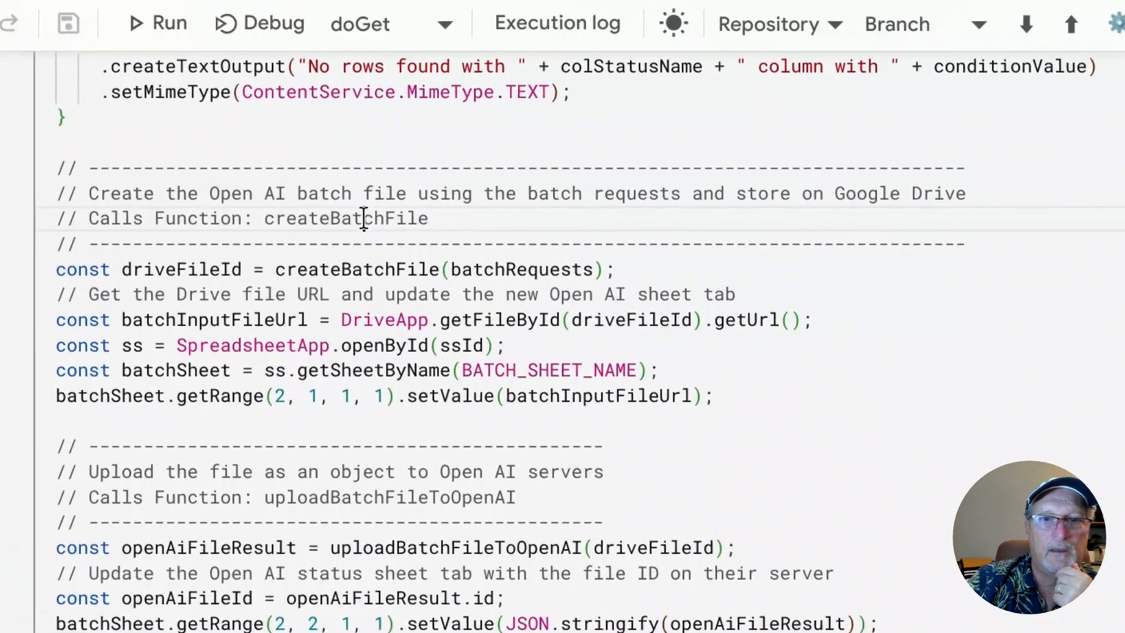
pyautogui.doubleClick(355, 222)
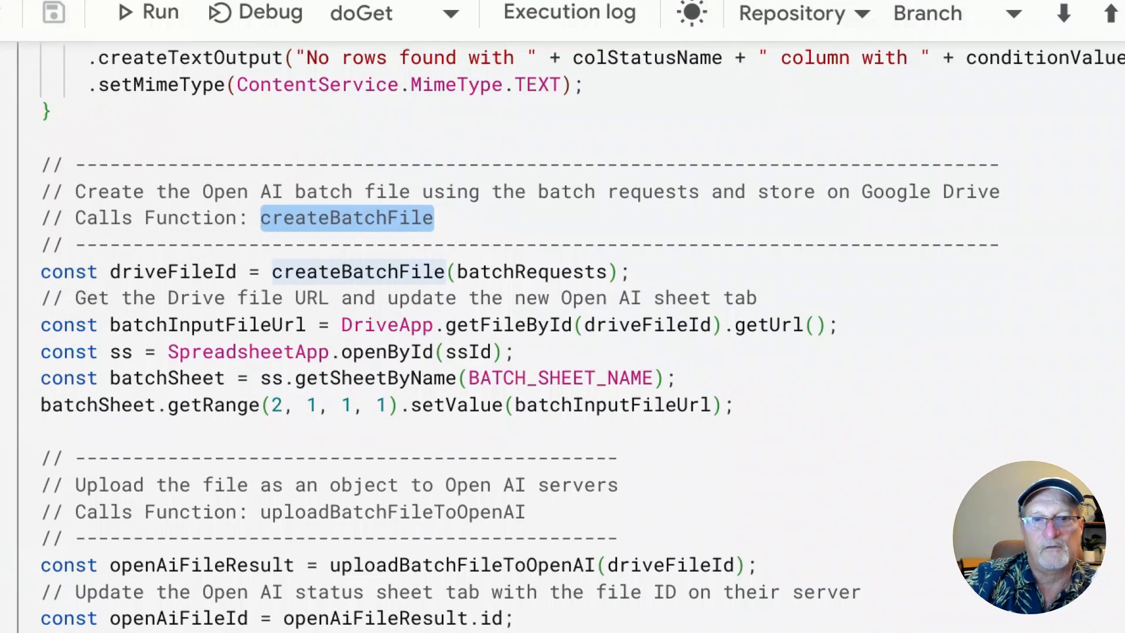
pyautogui.scroll(-2, 562, 337)
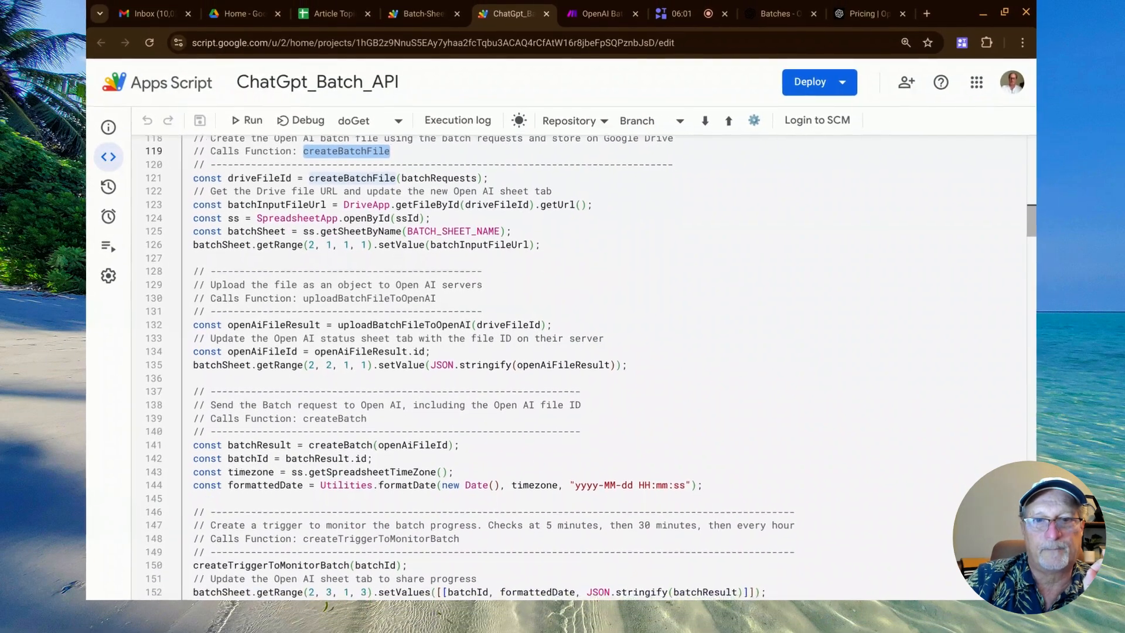
pyautogui.scroll(-2, 358, 235)
pyautogui.doubleClick(358, 221)
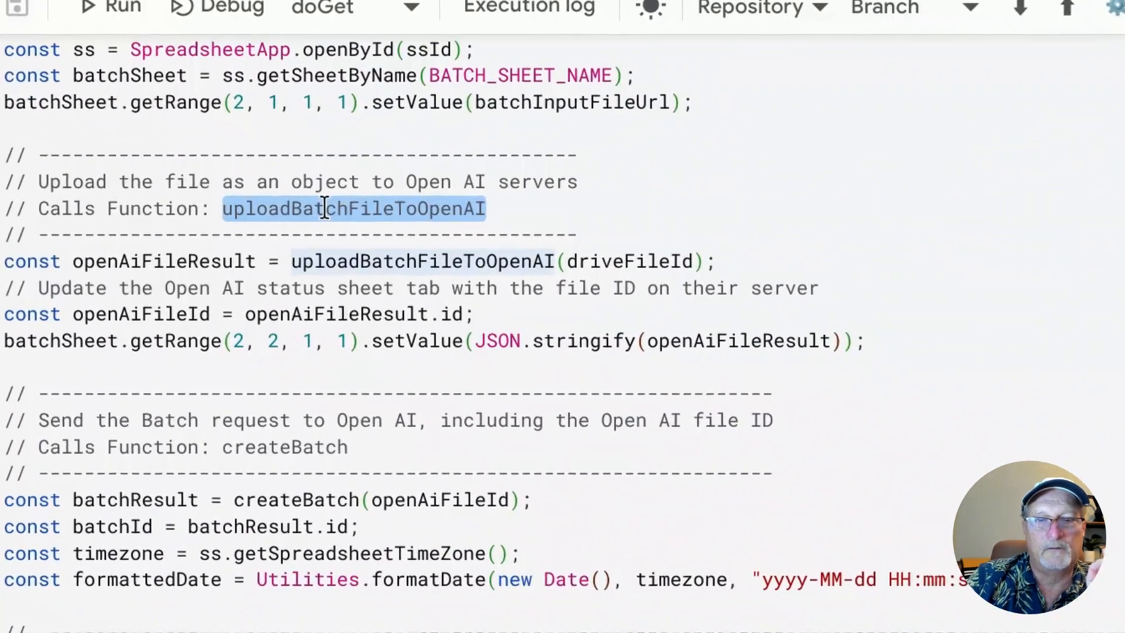
# Highlight the comment line naming uploadBatchFileToOpenAI and the createBatch function name in the handleRequest comments.
pyautogui.click(325, 209)
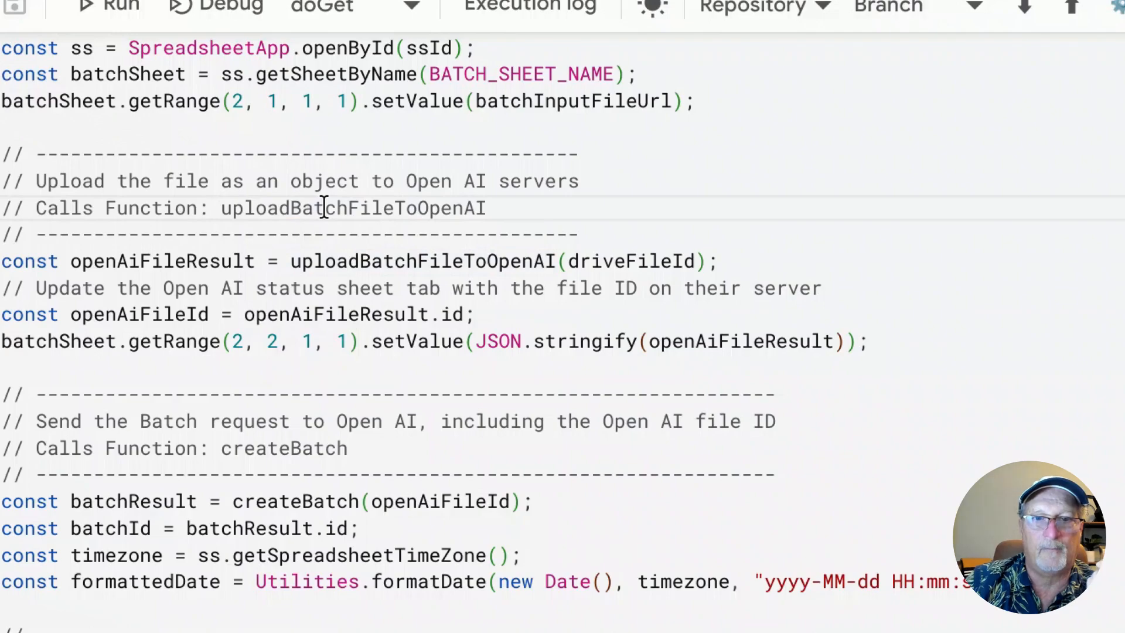
pyautogui.tripleClick(324, 208)
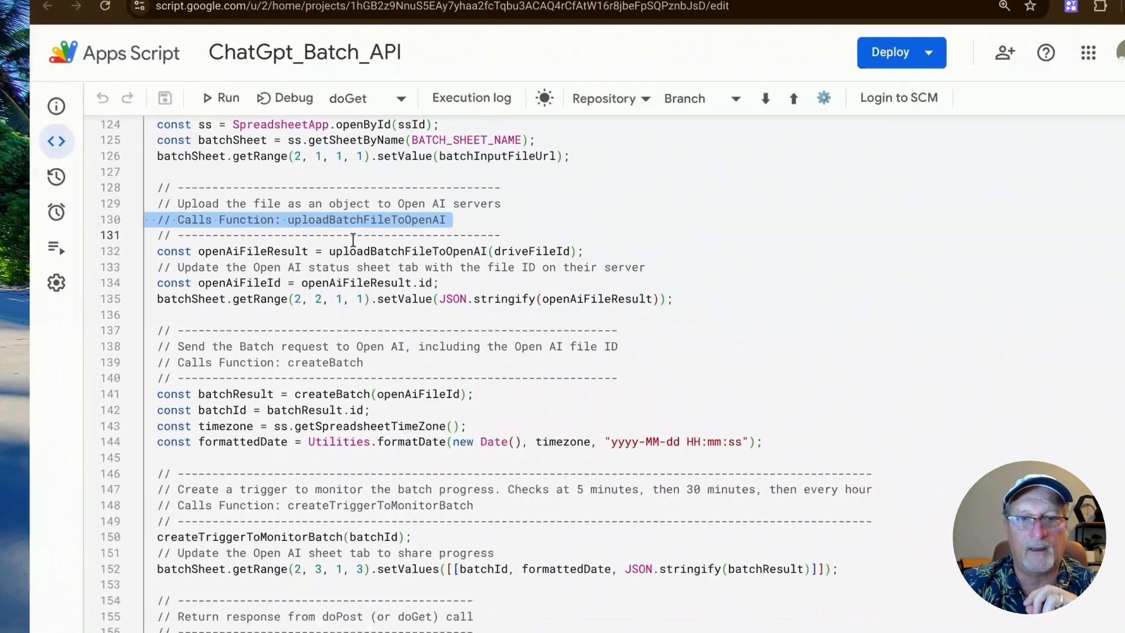
pyautogui.scroll(-2, 330, 248)
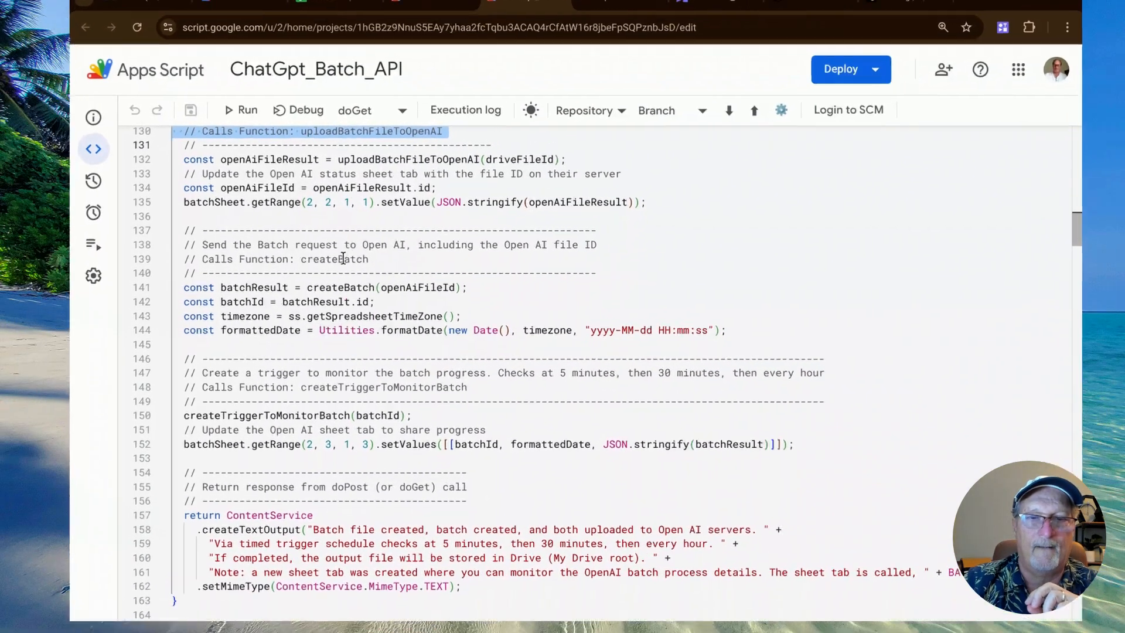
pyautogui.doubleClick(341, 259)
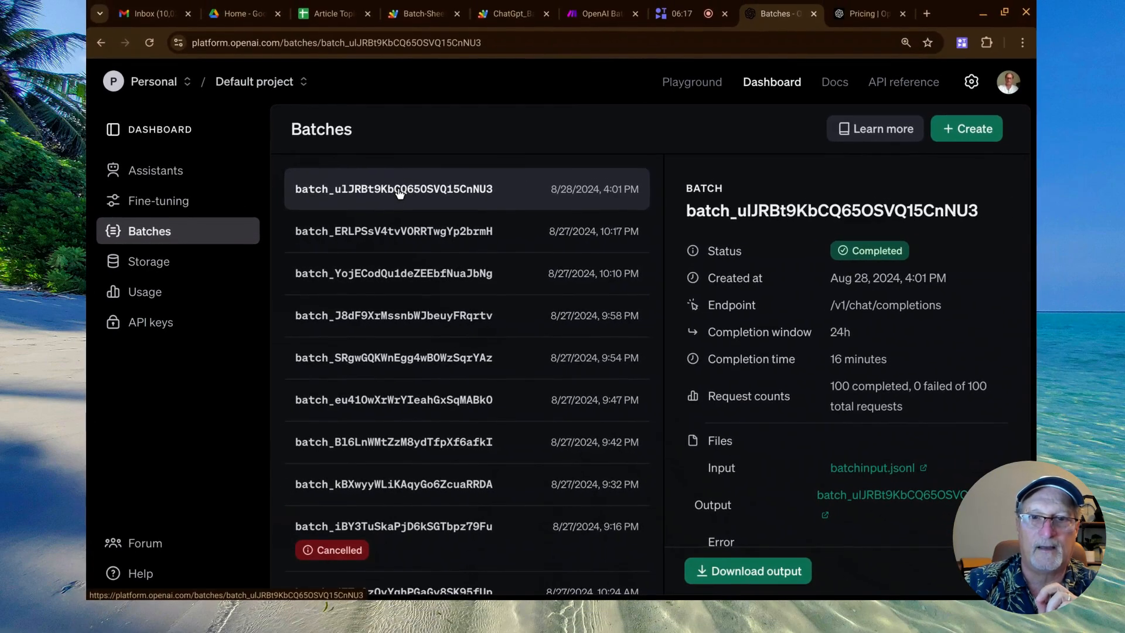
# View the Storage page in the OpenAI dashboard, and highlight the createTriggerToMonitorBatch function name back in the ChatGpt_Batch_API script.
pyautogui.click(162, 270)
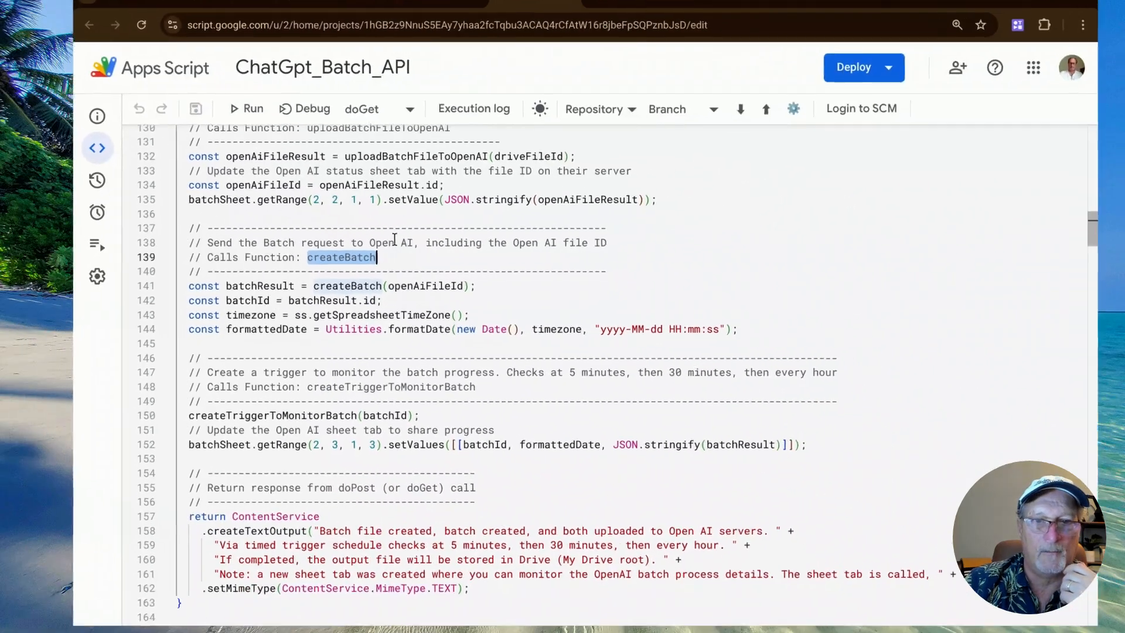
pyautogui.scroll(-3, 514, 317)
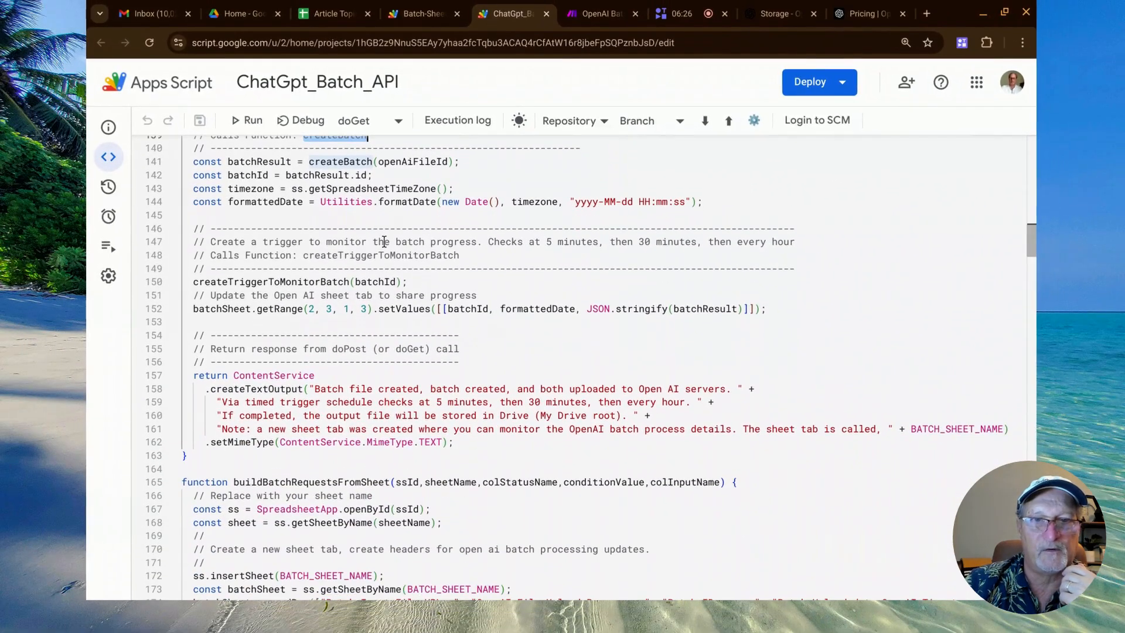
pyautogui.doubleClick(342, 257)
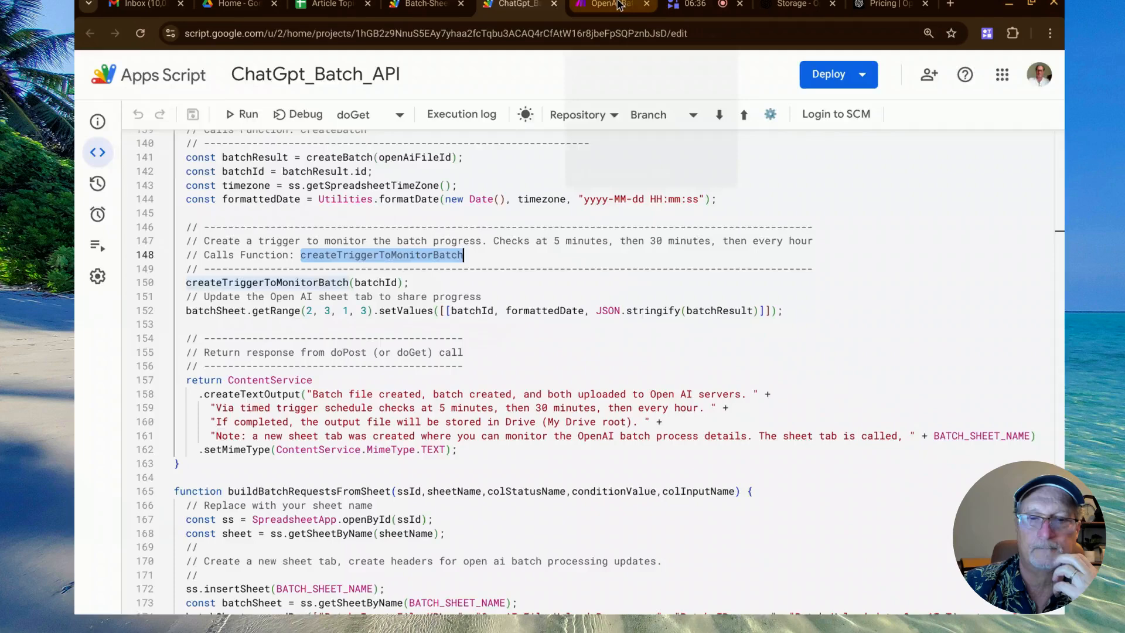
# Switch to the OpenAI Batch Process Savings scenario in Make, check its HTTP module settings and run the scenario once.
pyautogui.click(601, 15)
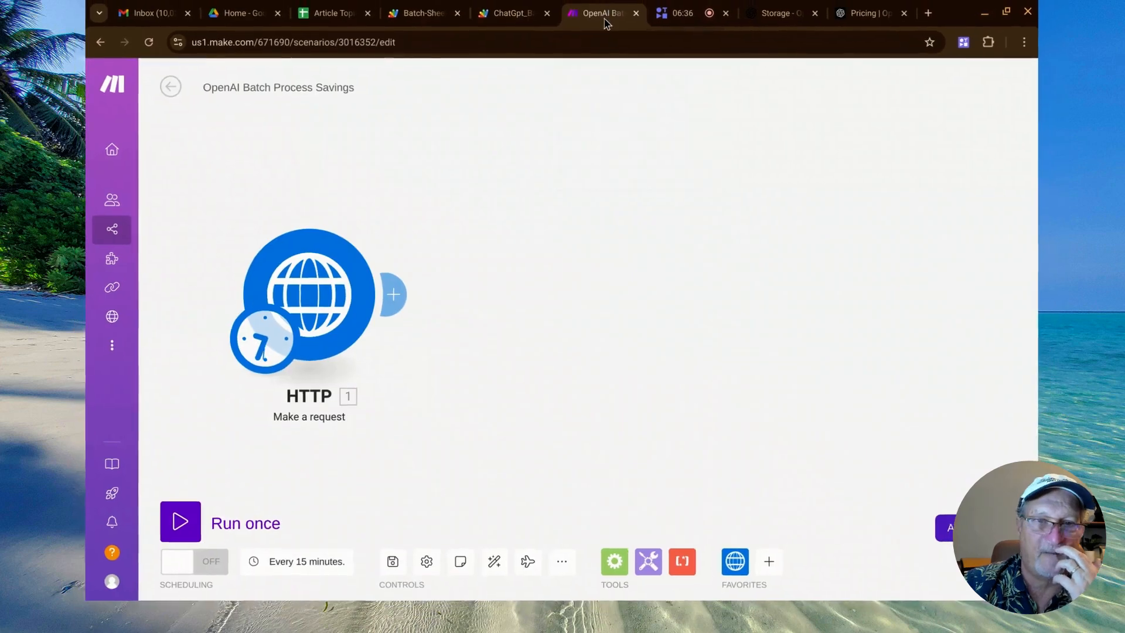
pyautogui.click(324, 296)
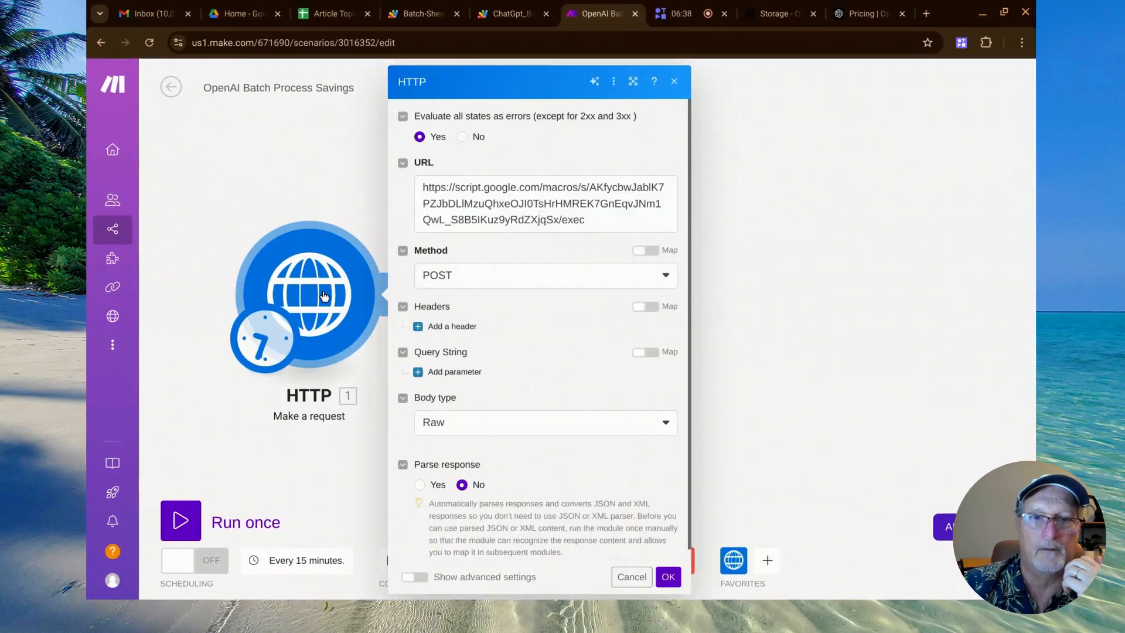
pyautogui.click(207, 417)
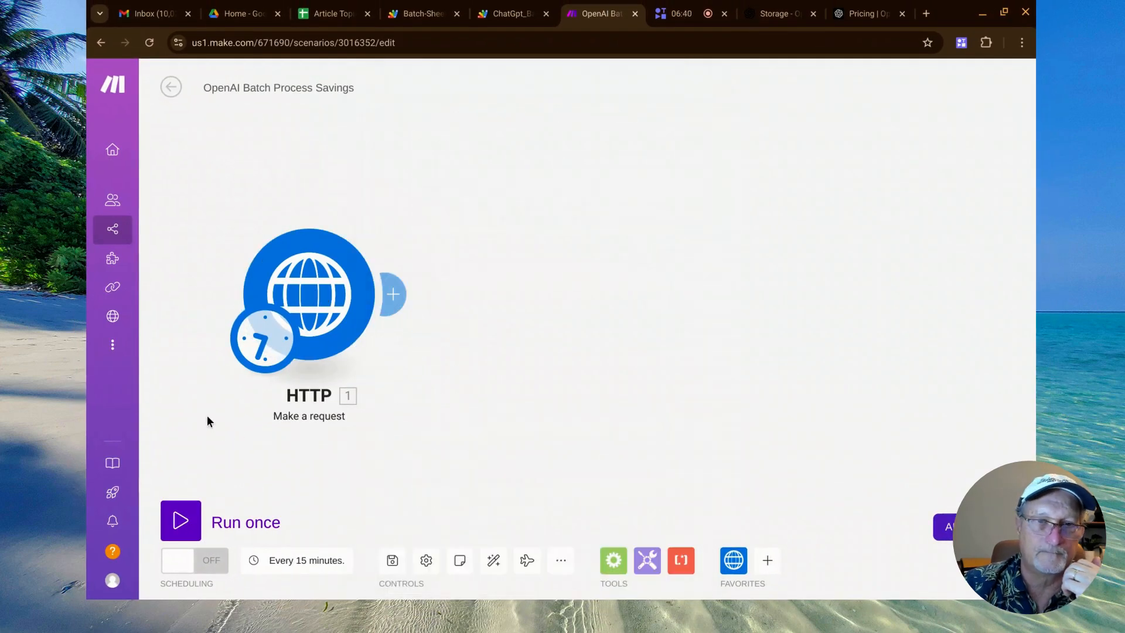
pyautogui.click(176, 517)
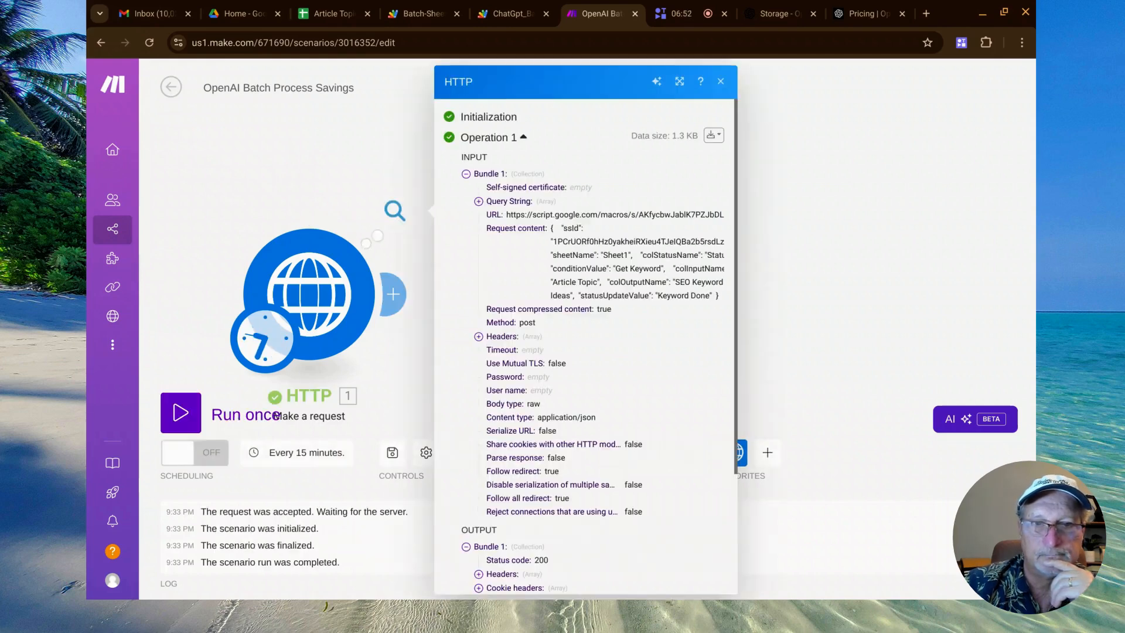
# Enlarge the HTTP run output and highlight the Data sentence about the batch file being created and uploaded to Open AI servers.
pyautogui.scroll(-5, 550, 332)
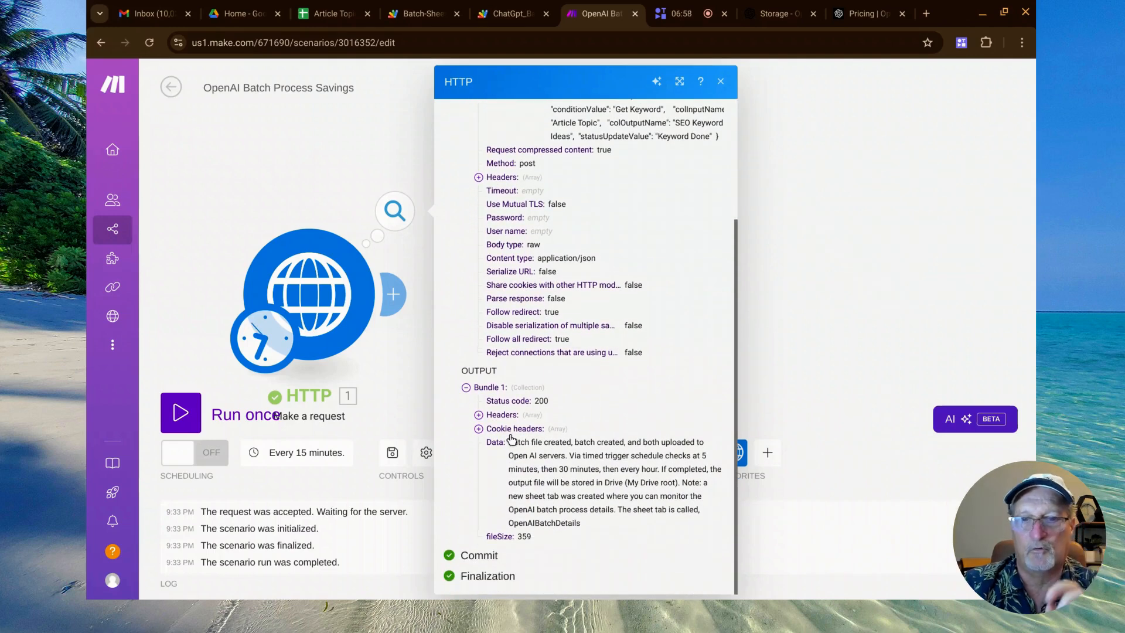
pyautogui.hotkey('ctrl', '+')
pyautogui.hotkey('ctrl', '+')
pyautogui.hotkey('ctrl', '+')
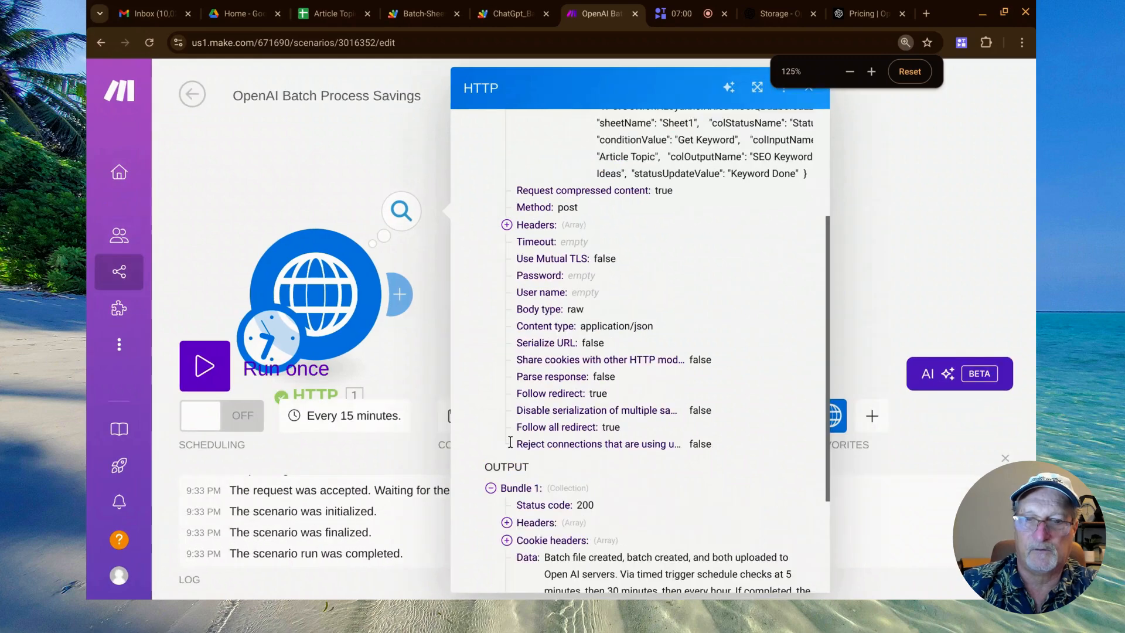
pyautogui.scroll(-6, 577, 396)
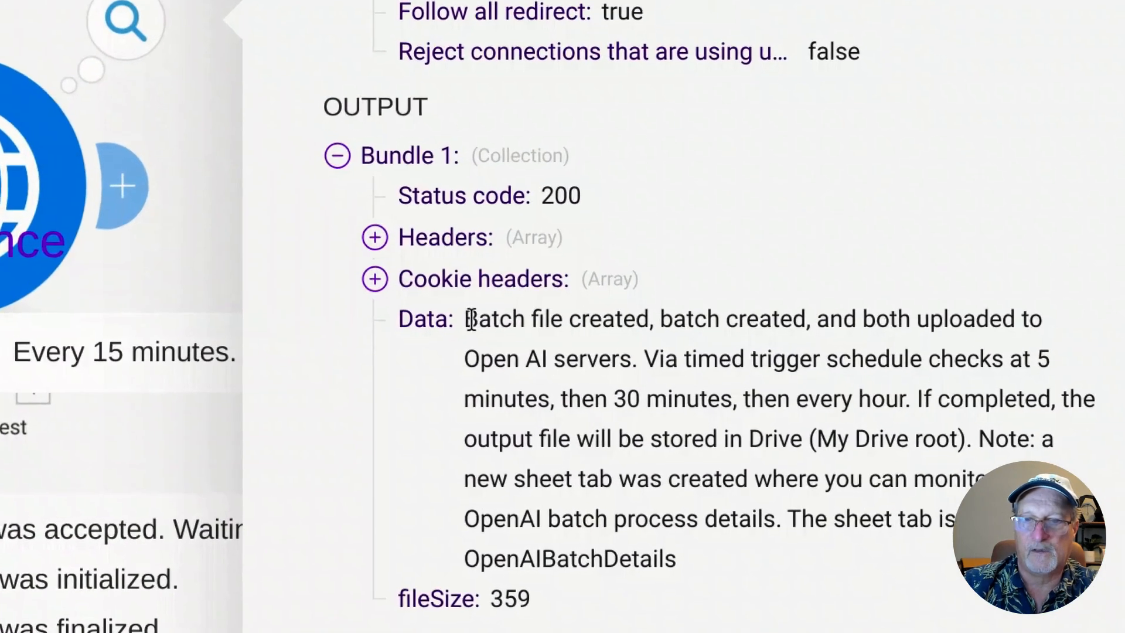
pyautogui.moveTo(471, 320); pyautogui.dragTo(806, 314)
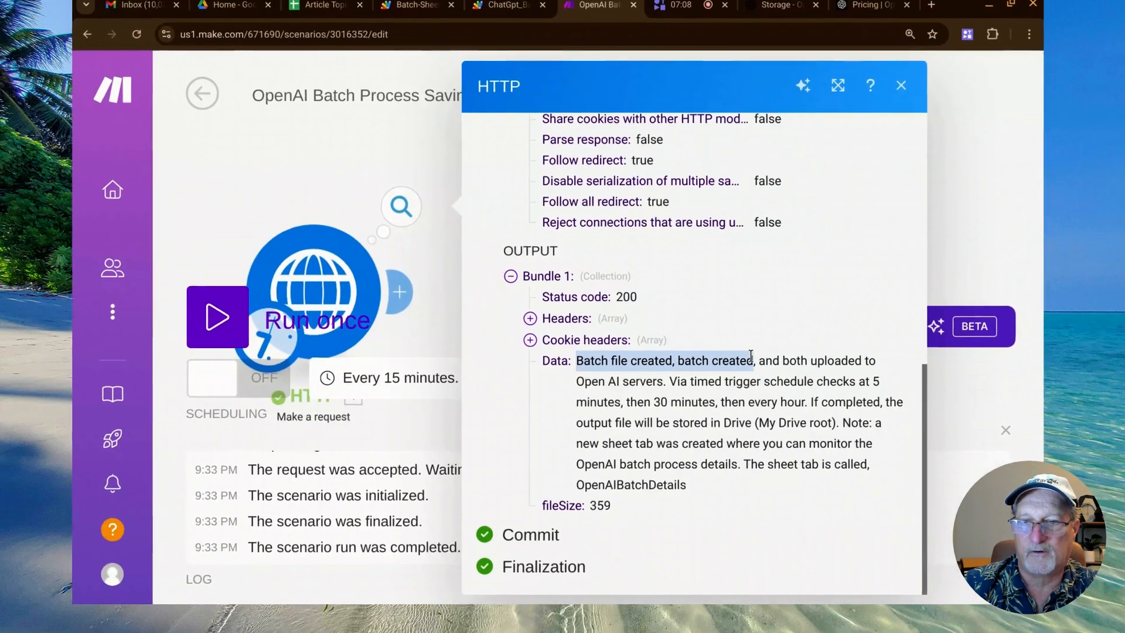
pyautogui.moveTo(750, 356); pyautogui.dragTo(671, 384)
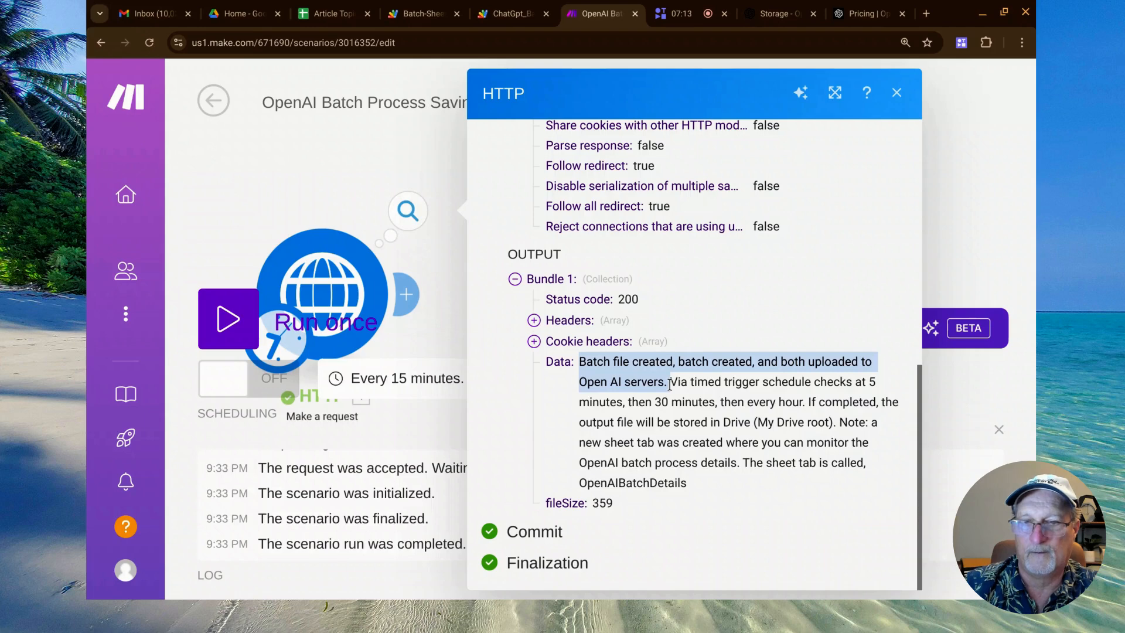
# Highlight the Data sentence describing the timed trigger checks at 5 minutes, 30 minutes and every hour.
pyautogui.click(672, 384)
pyautogui.moveTo(672, 384); pyautogui.dragTo(720, 406)
pyautogui.moveTo(767, 400); pyautogui.dragTo(805, 397)
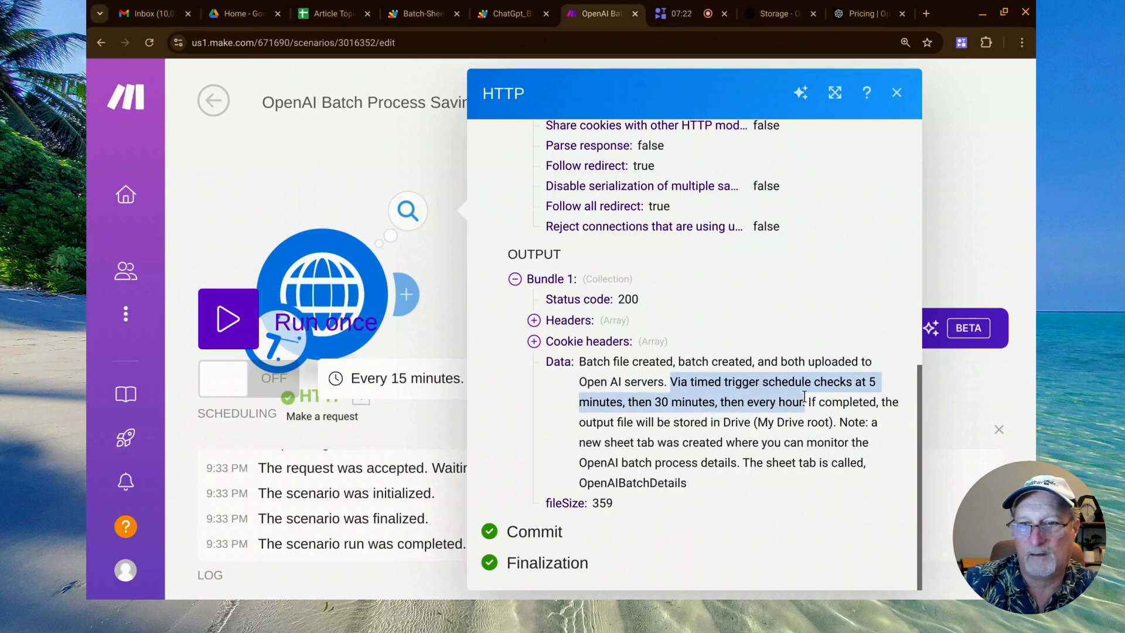
pyautogui.click(805, 397)
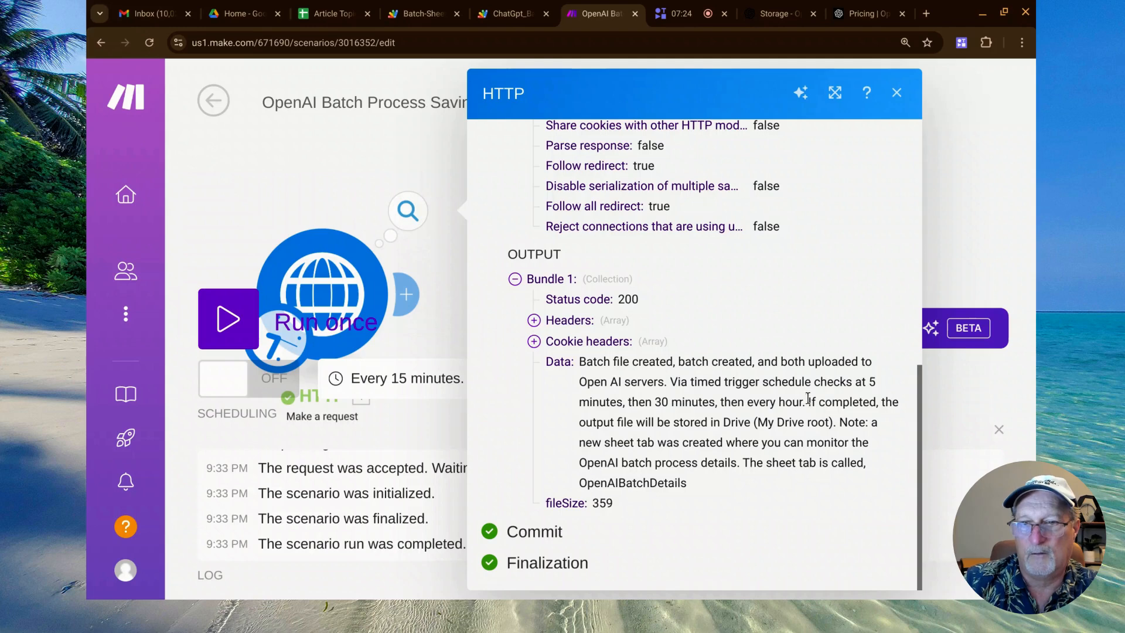
# Highlight the Data text about the output file in Drive, the new sheet tab note and the name OpenAIBatchDetails.
pyautogui.moveTo(807, 402); pyautogui.dragTo(785, 420)
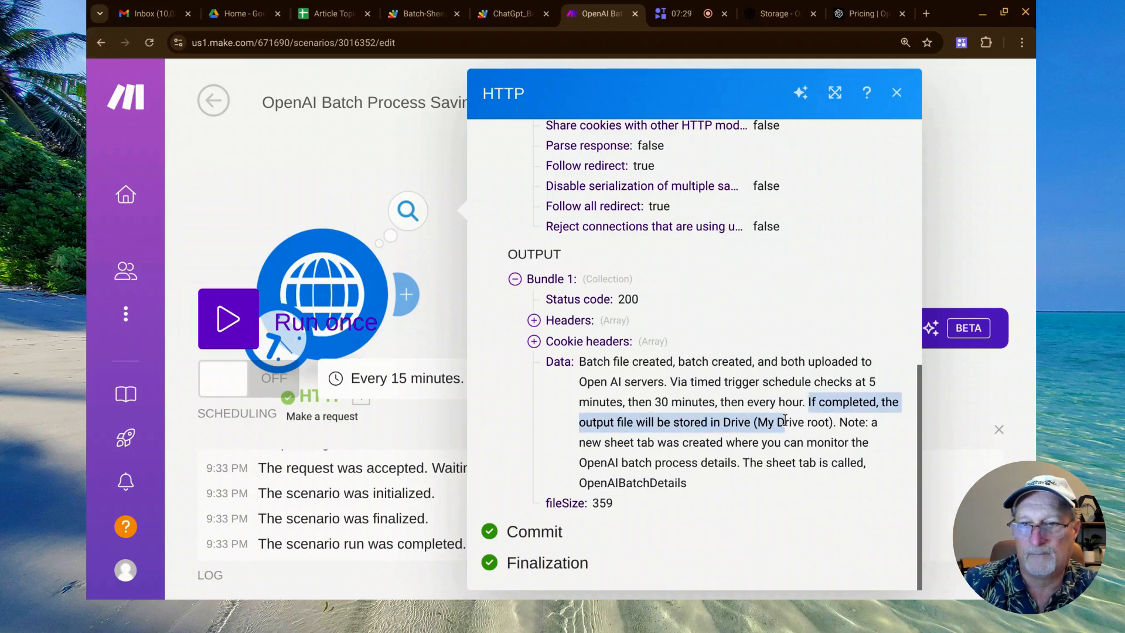
pyautogui.click(842, 422)
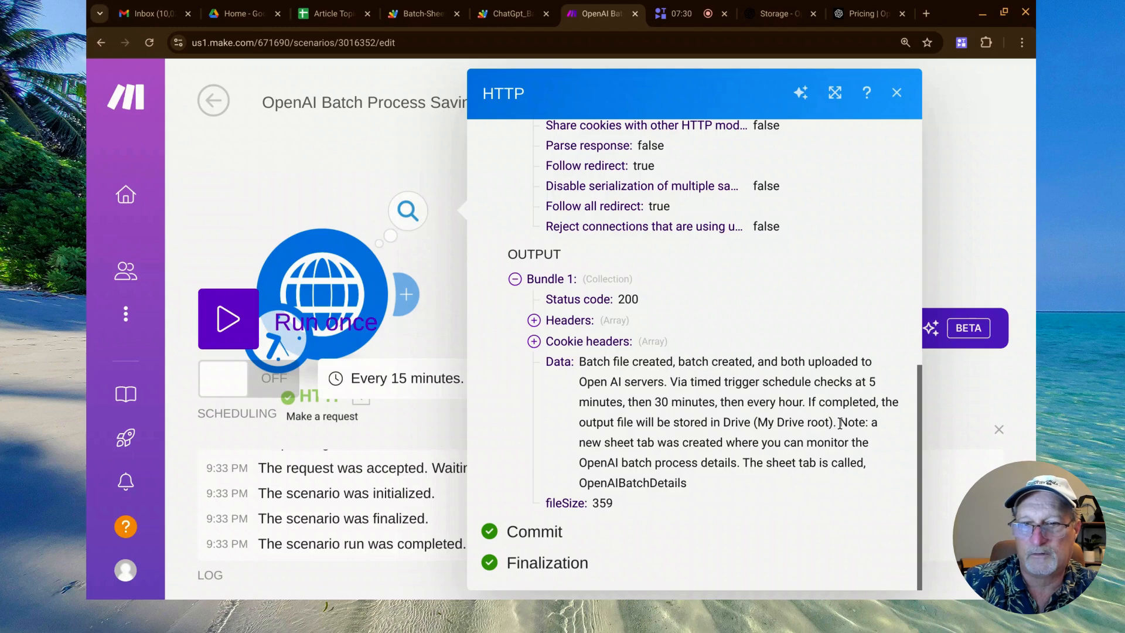
pyautogui.moveTo(841, 422); pyautogui.dragTo(726, 479)
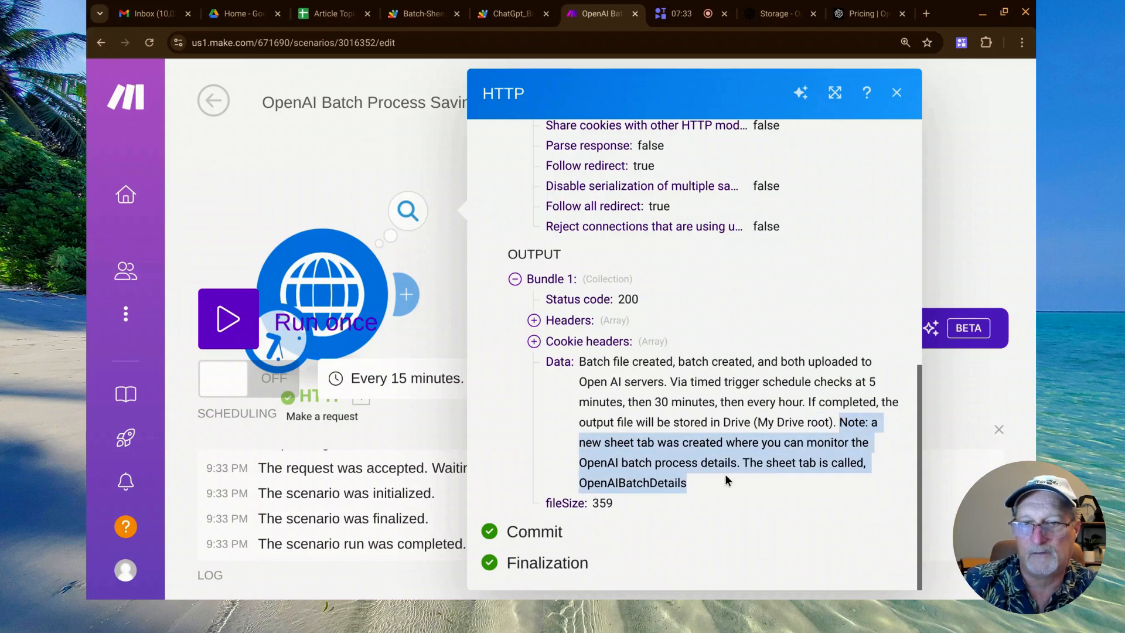
pyautogui.doubleClick(653, 483)
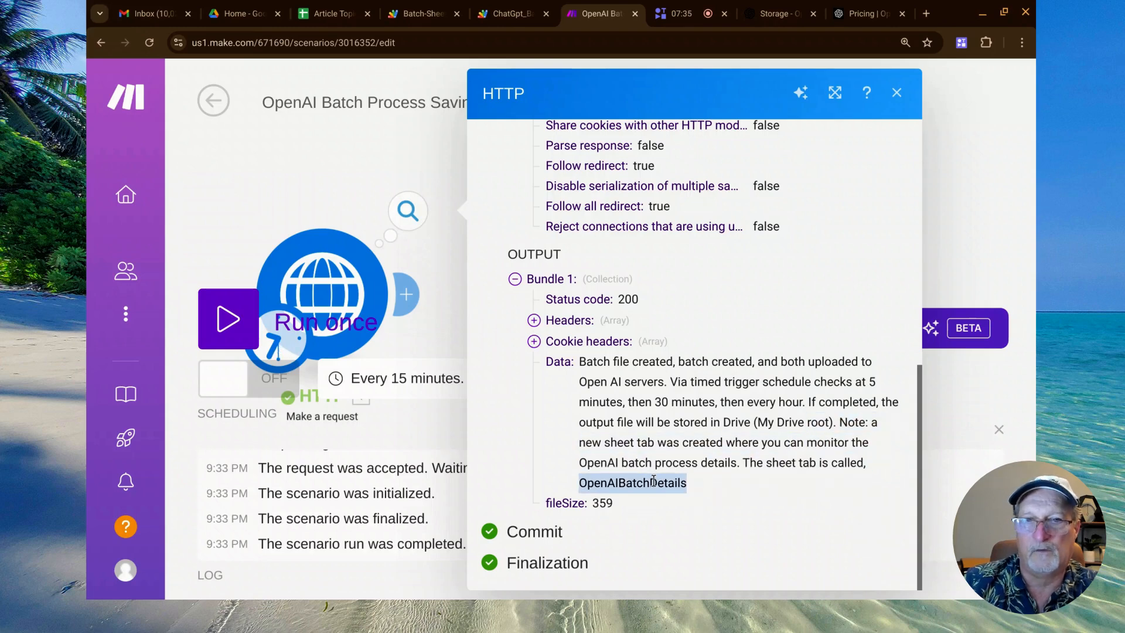
# Switch to the Article Topic to Keywords for MAKE spreadsheet and view its OpenAIBatchDetails sheet enlarged.
pyautogui.click(331, 16)
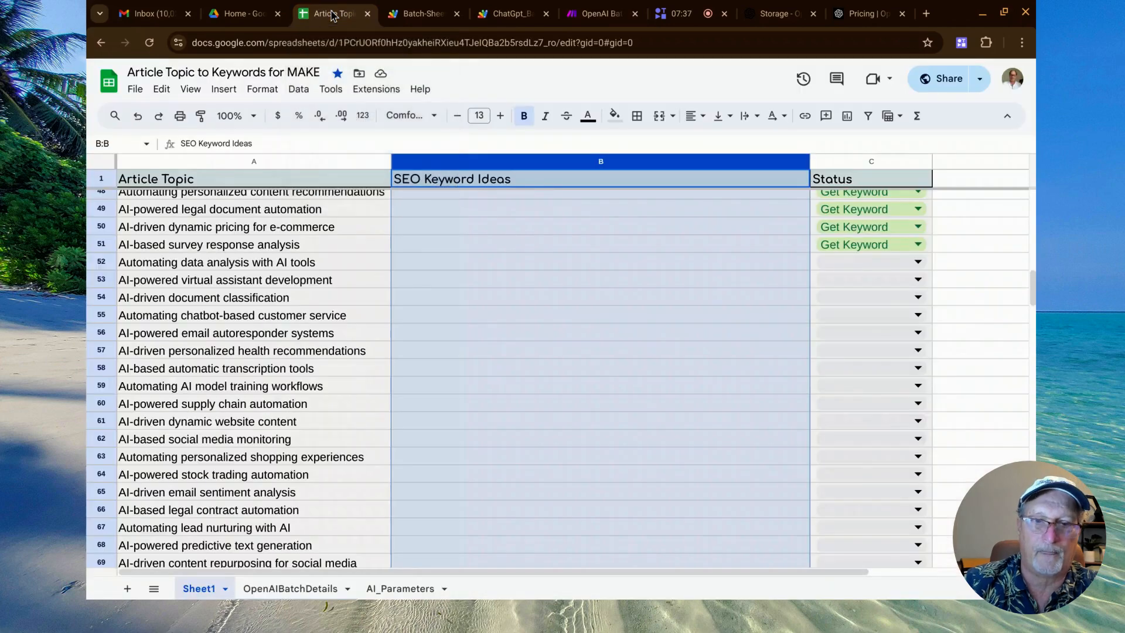
pyautogui.click(274, 590)
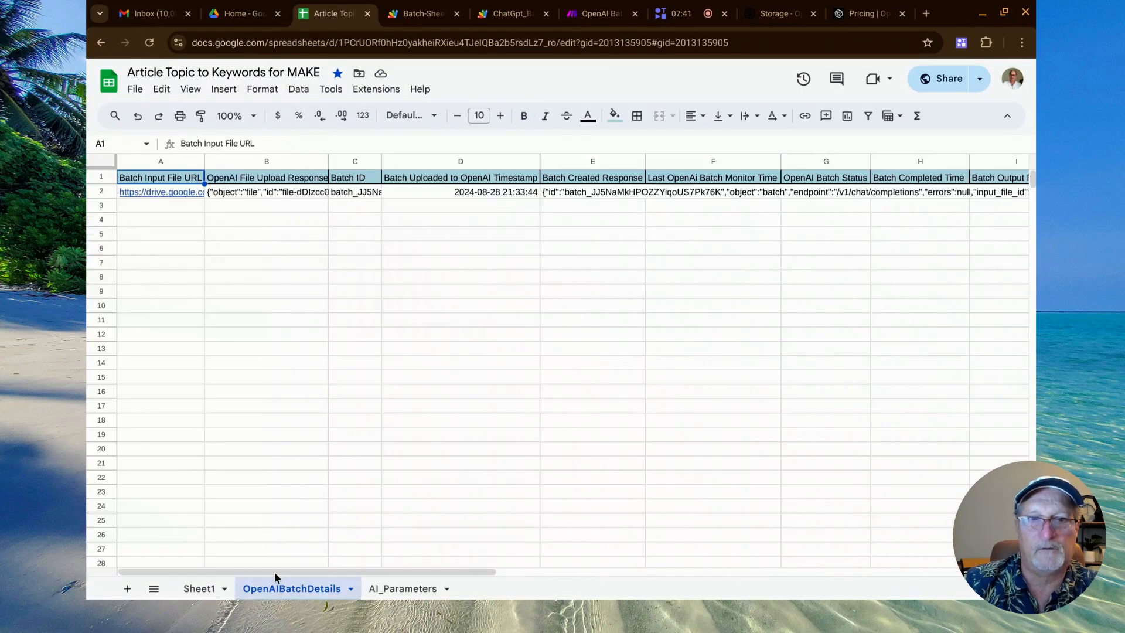
pyautogui.hotkey('ctrl', '+')
pyautogui.hotkey('ctrl', '+')
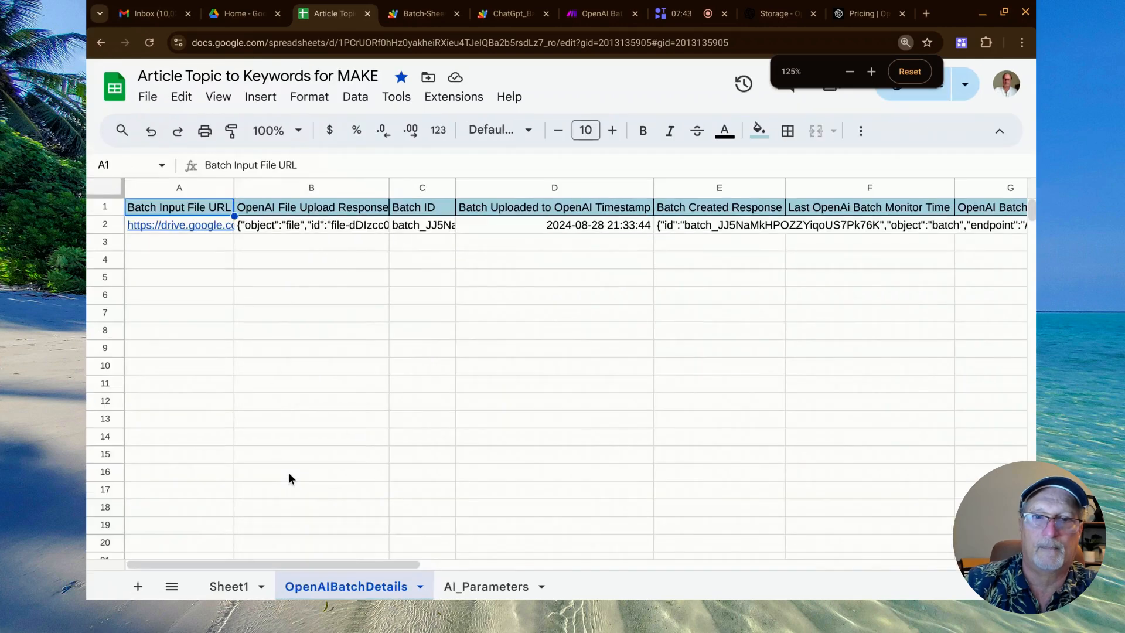
# Set the text wrapping of row 2 in the OpenAIBatchDetails sheet to Clip.
pyautogui.click(108, 225)
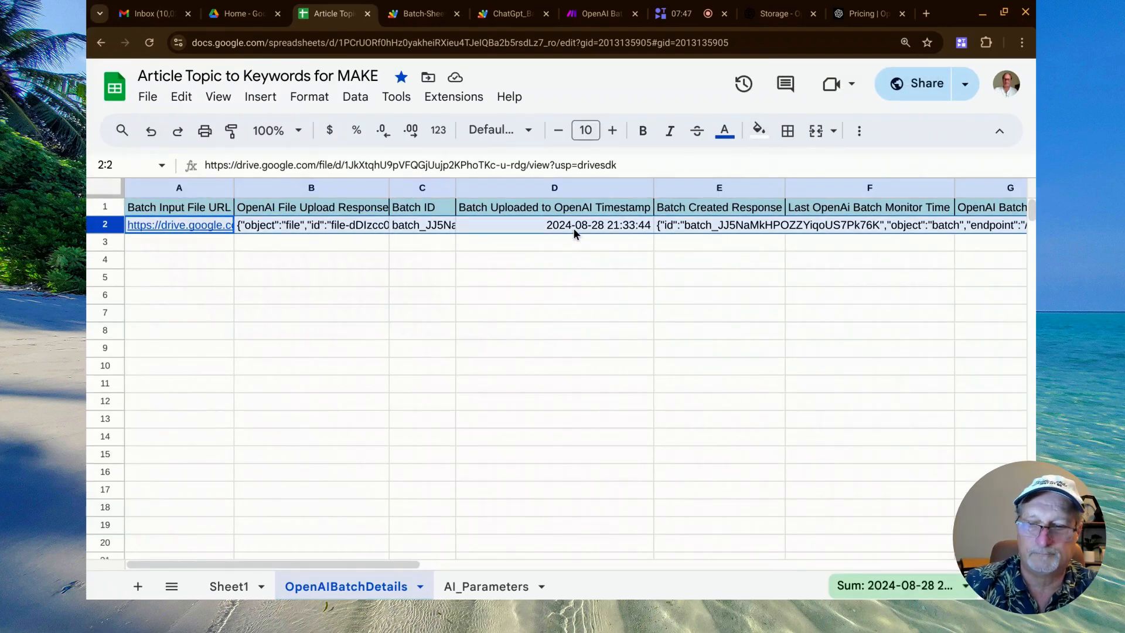
pyautogui.hotkey('ctrl', '-')
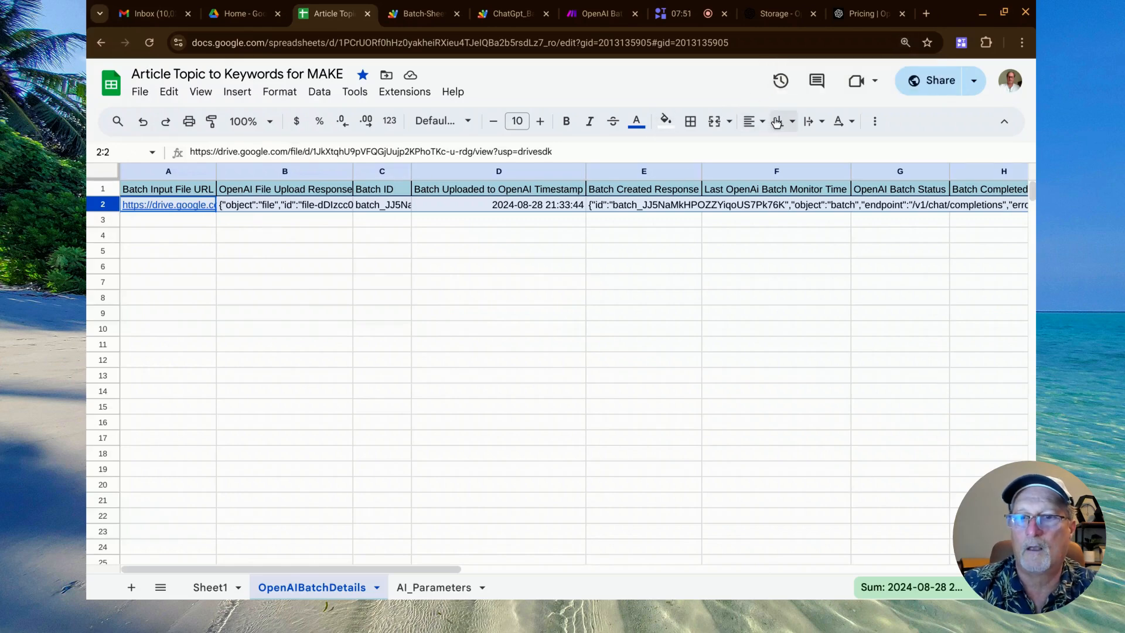
pyautogui.click(812, 121)
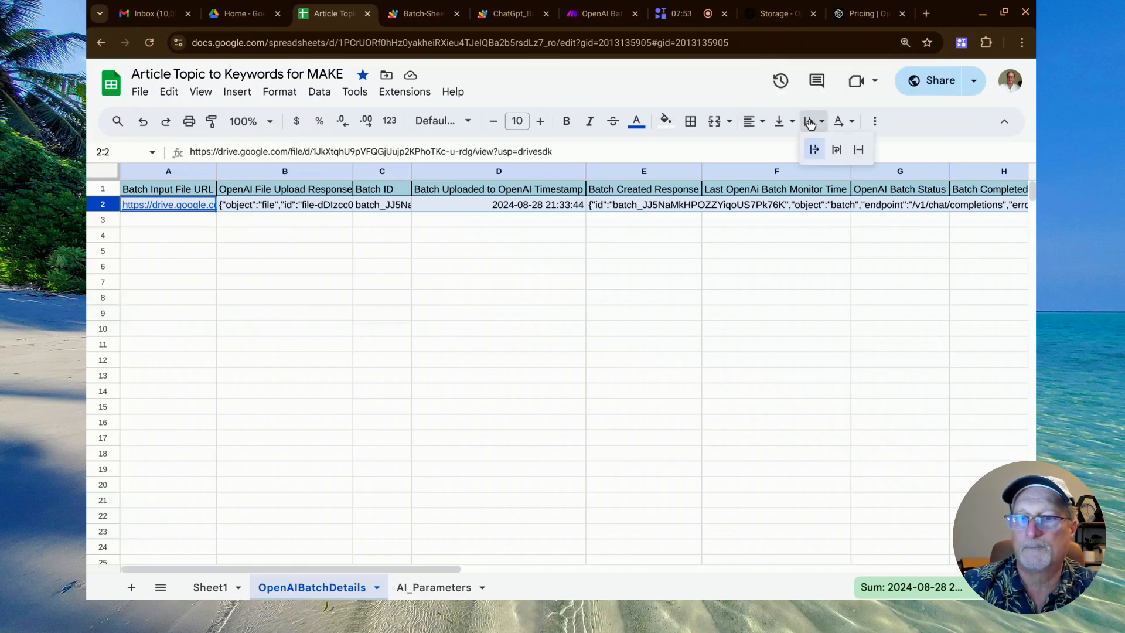
pyautogui.click(859, 150)
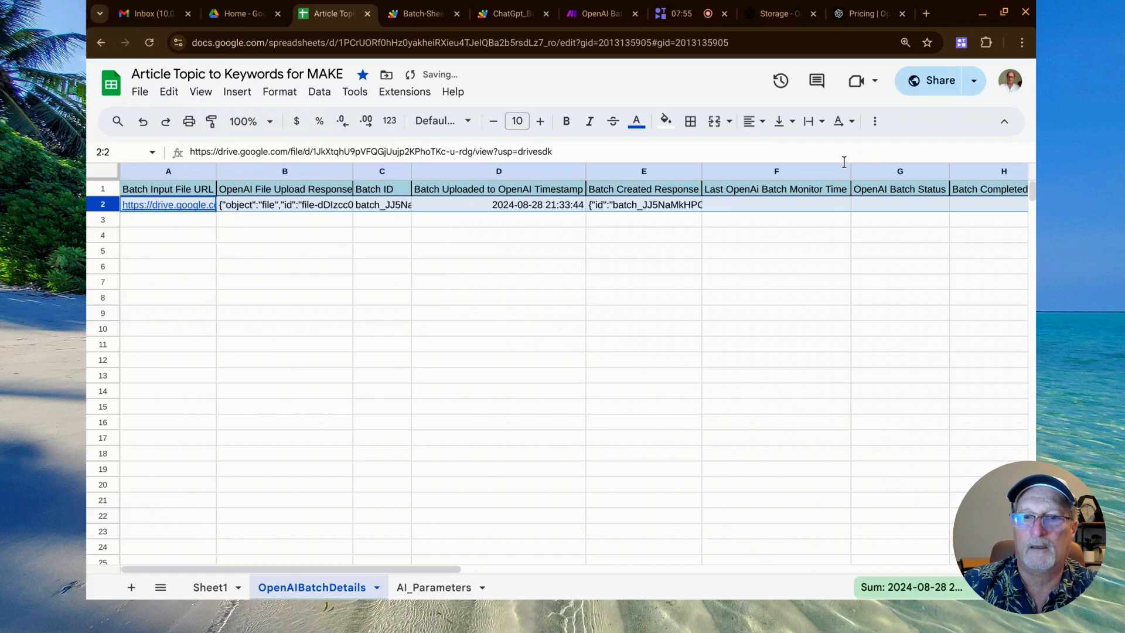
pyautogui.click(654, 270)
# Review the OpenAIBatchDetails columns and open batchinput.jsonl from the link under Batch Input File URL, enlarged for reading.
pyautogui.hotkey('ctrl', '+')
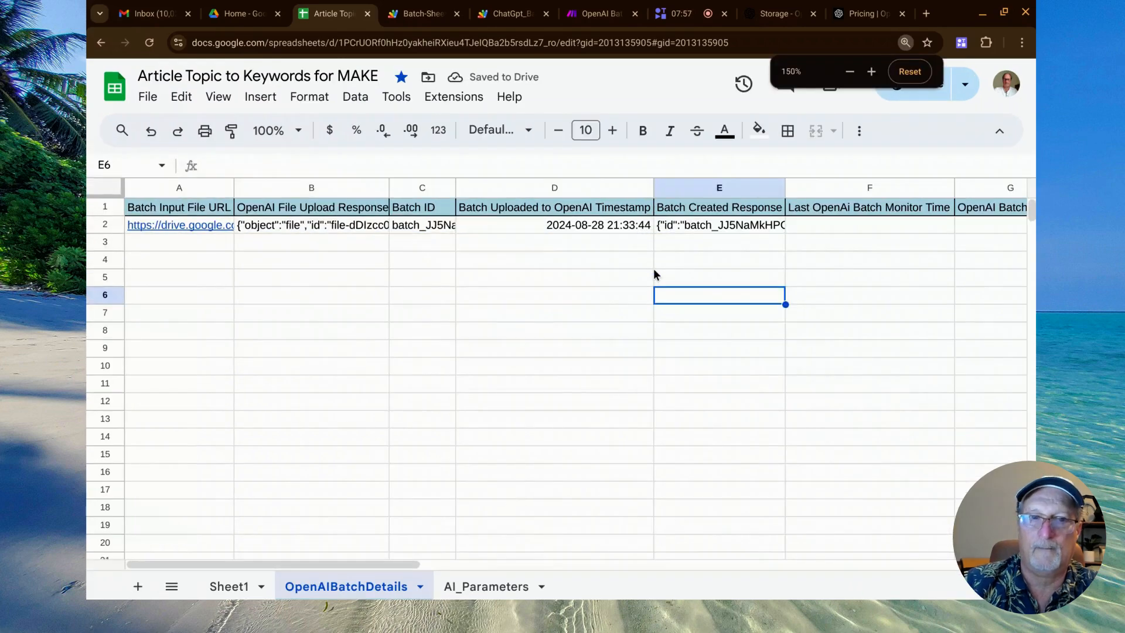
pyautogui.moveTo(654, 260); pyautogui.dragTo(267, 232)
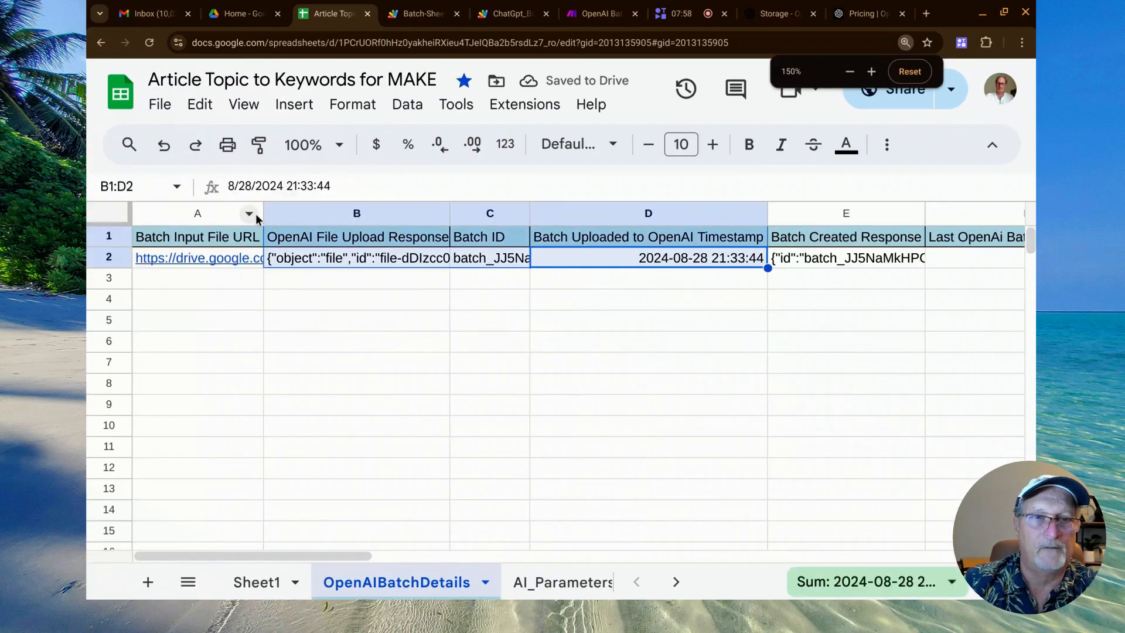
pyautogui.click(297, 409)
pyautogui.click(189, 235)
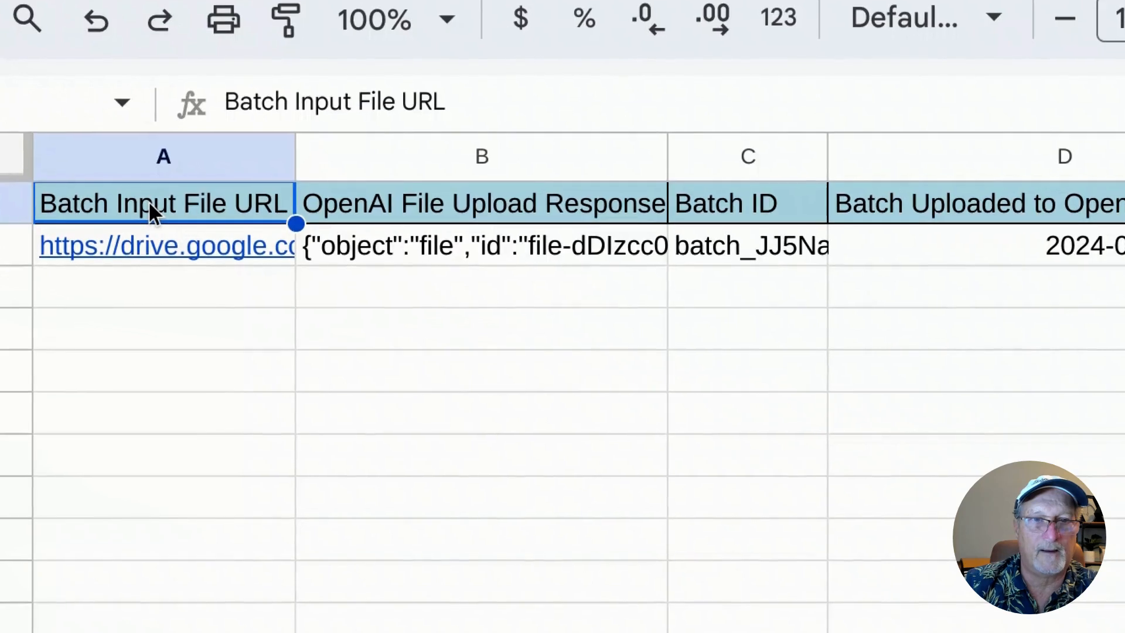
pyautogui.moveTo(170, 241)
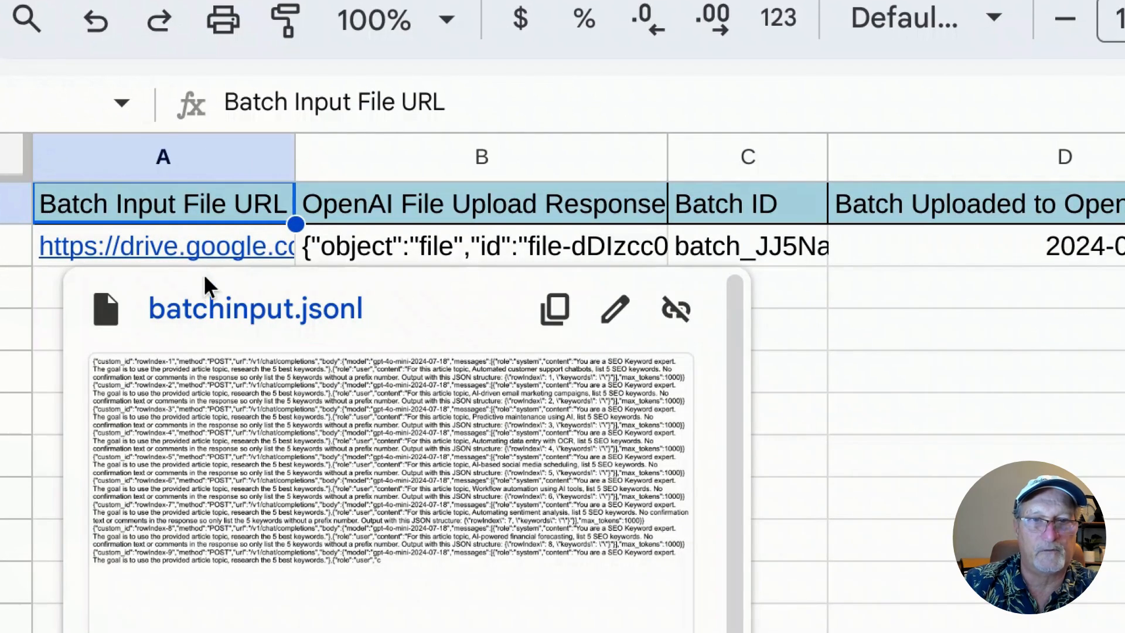
pyautogui.click(210, 304)
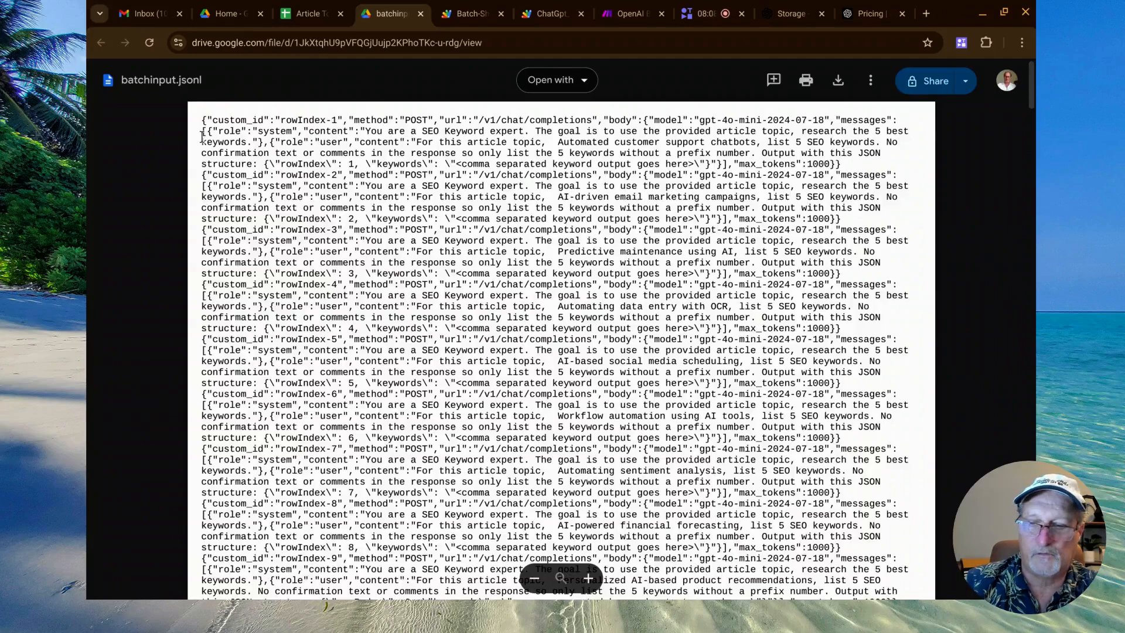
pyautogui.hotkey('ctrl', '+')
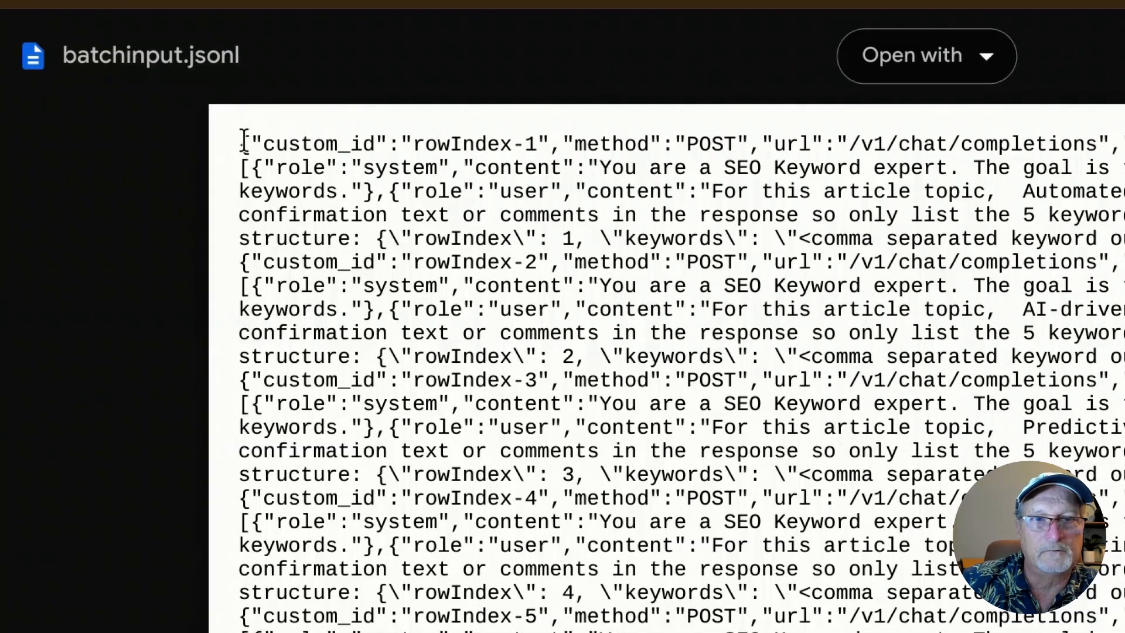
# Highlight the first request and its rowIndex ID in batchinput.jsonl, look through the remaining requests, and close the file.
pyautogui.moveTo(244, 140); pyautogui.dragTo(403, 229)
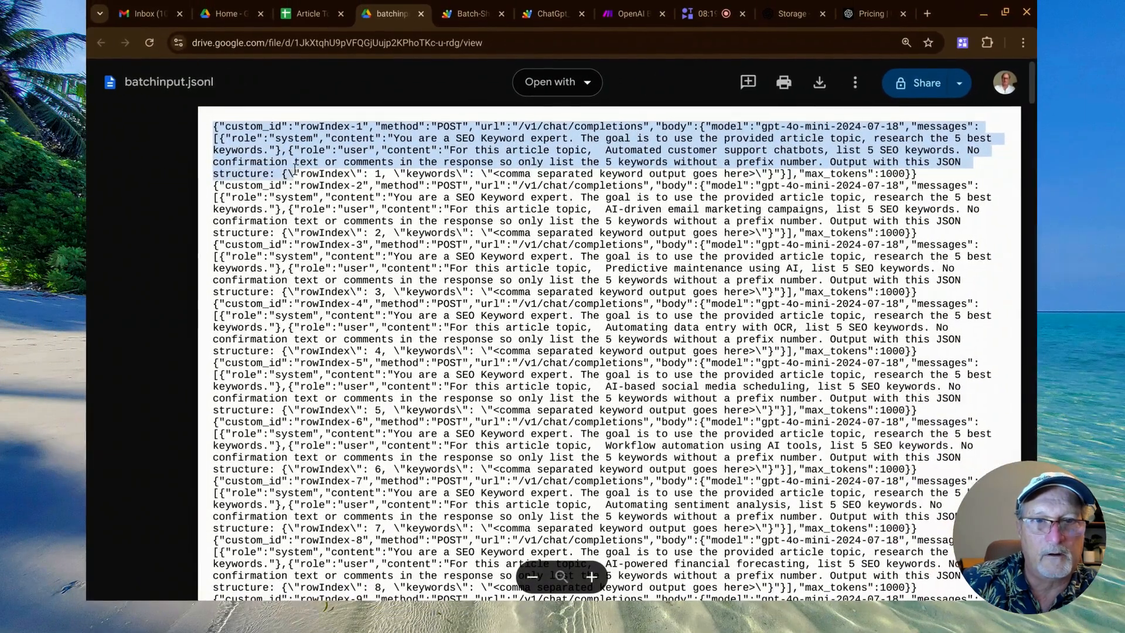
pyautogui.moveTo(295, 170); pyautogui.dragTo(920, 177)
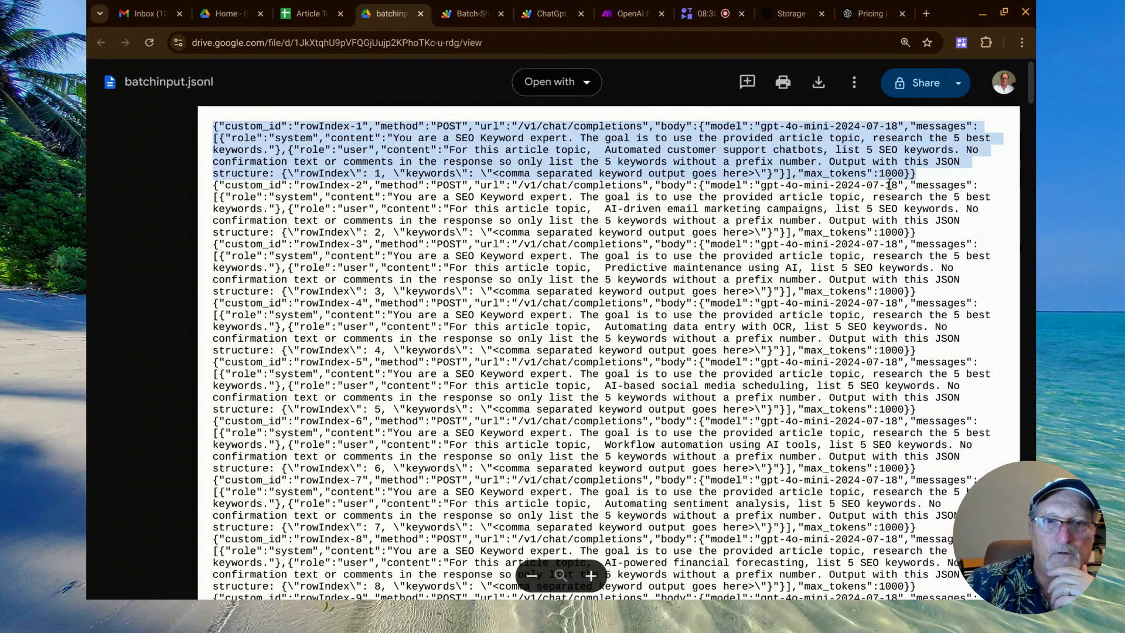
pyautogui.doubleClick(323, 128)
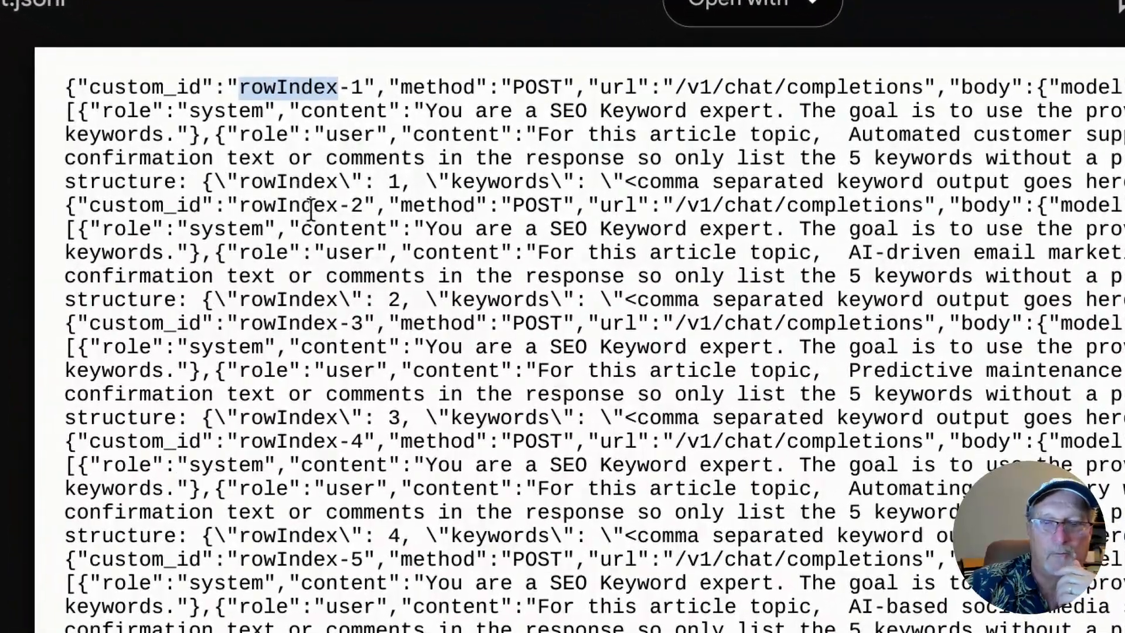
pyautogui.scroll(-10, 311, 206)
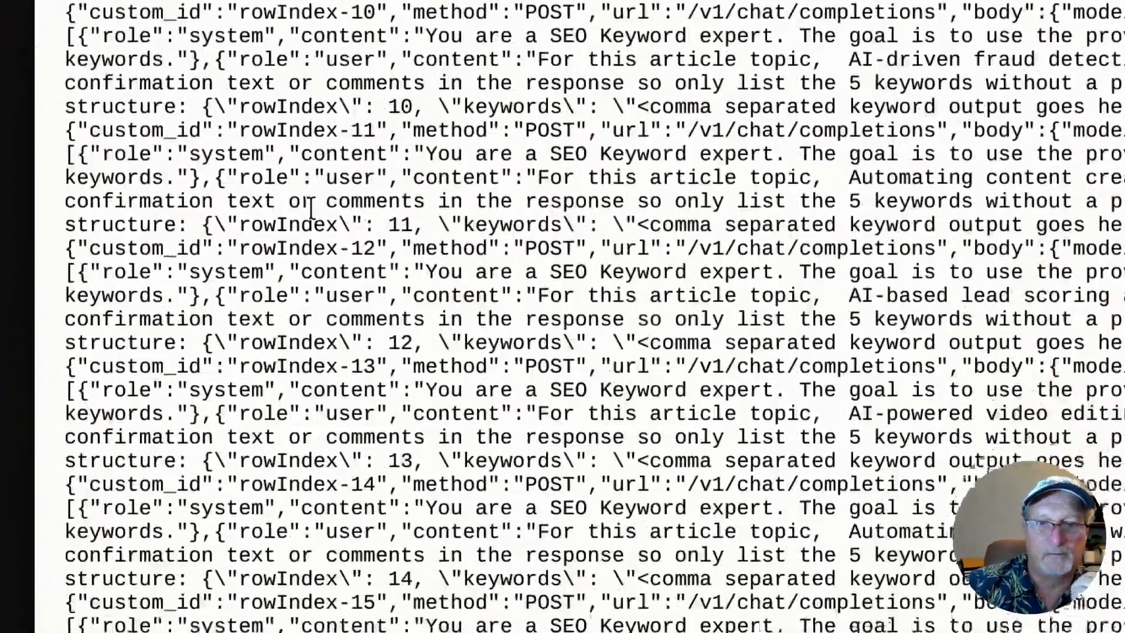
pyautogui.scroll(-13, 562, 316)
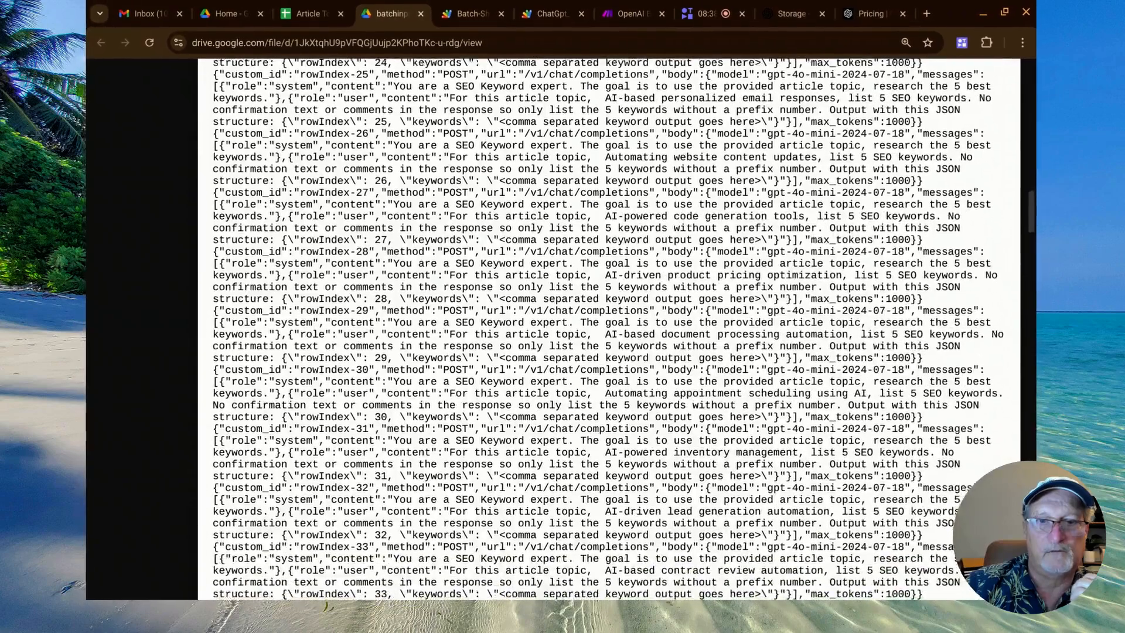
pyautogui.scroll(17, 563, 316)
pyautogui.scroll(7, 610, 328)
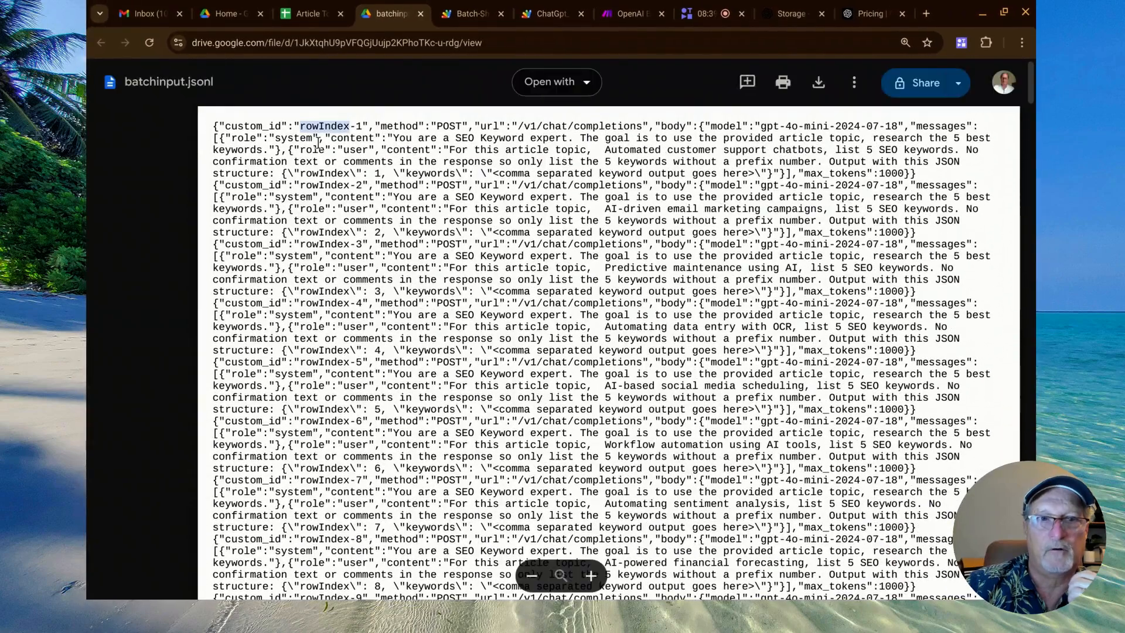
pyautogui.click(420, 13)
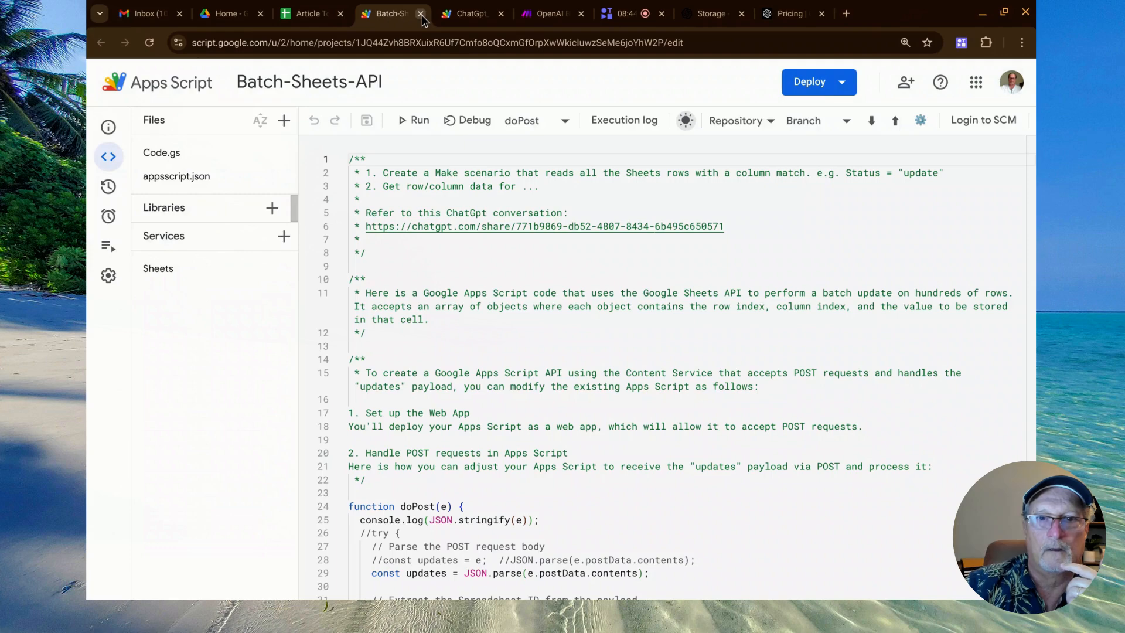
# Return to the OpenAIBatchDetails sheet and inspect the full OpenAI File Upload Response and Batch ID values in row 2.
pyautogui.click(321, 24)
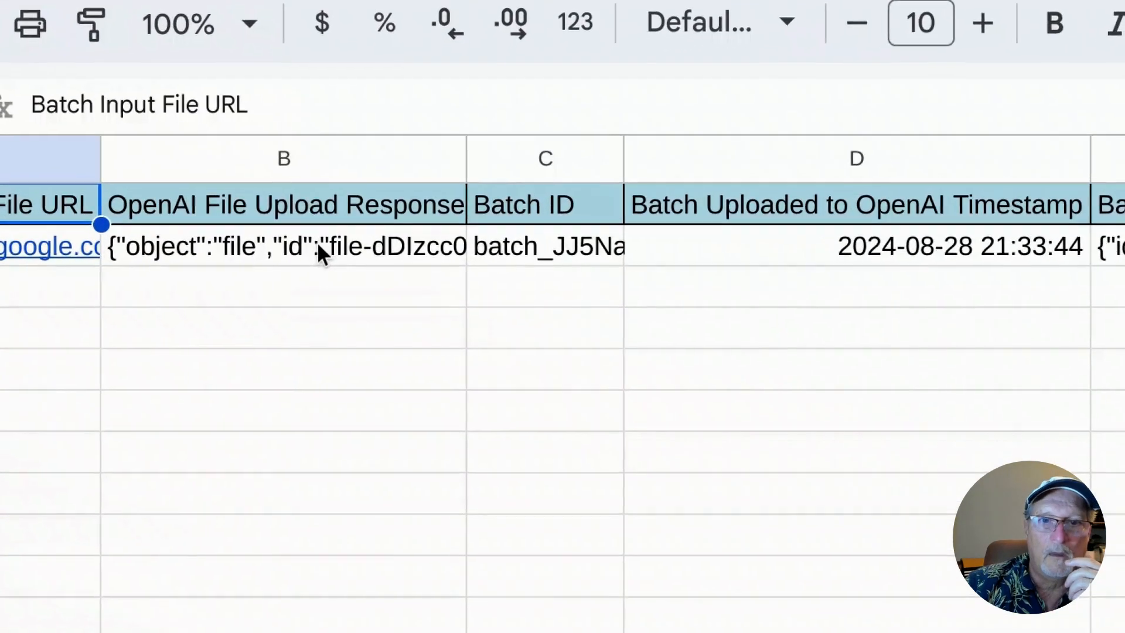
pyautogui.doubleClick(375, 256)
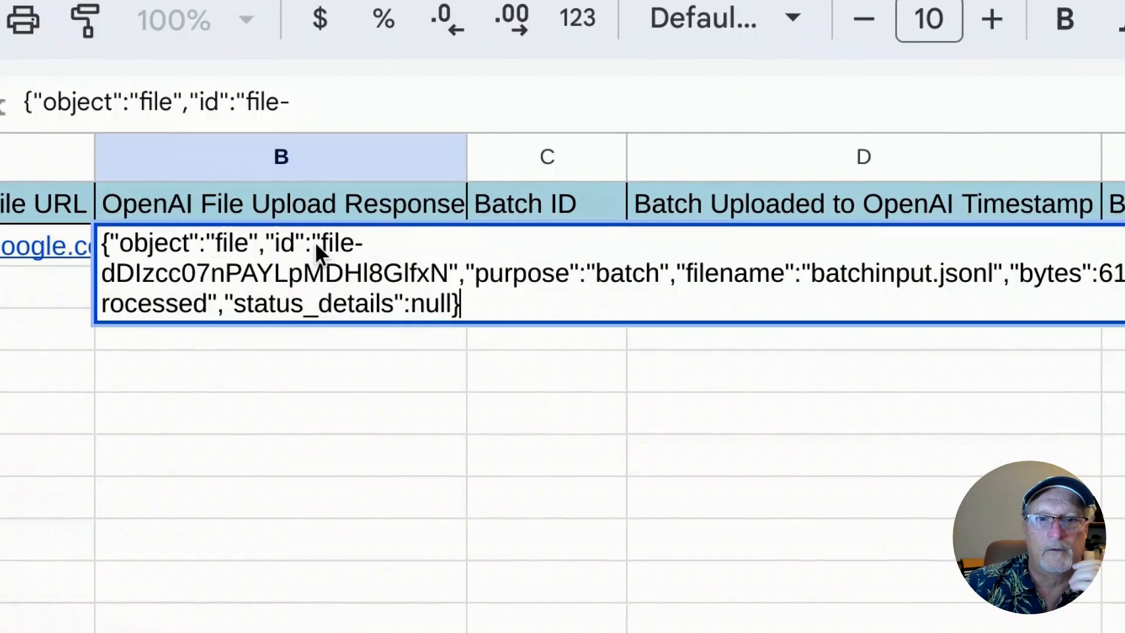
pyautogui.click(342, 355)
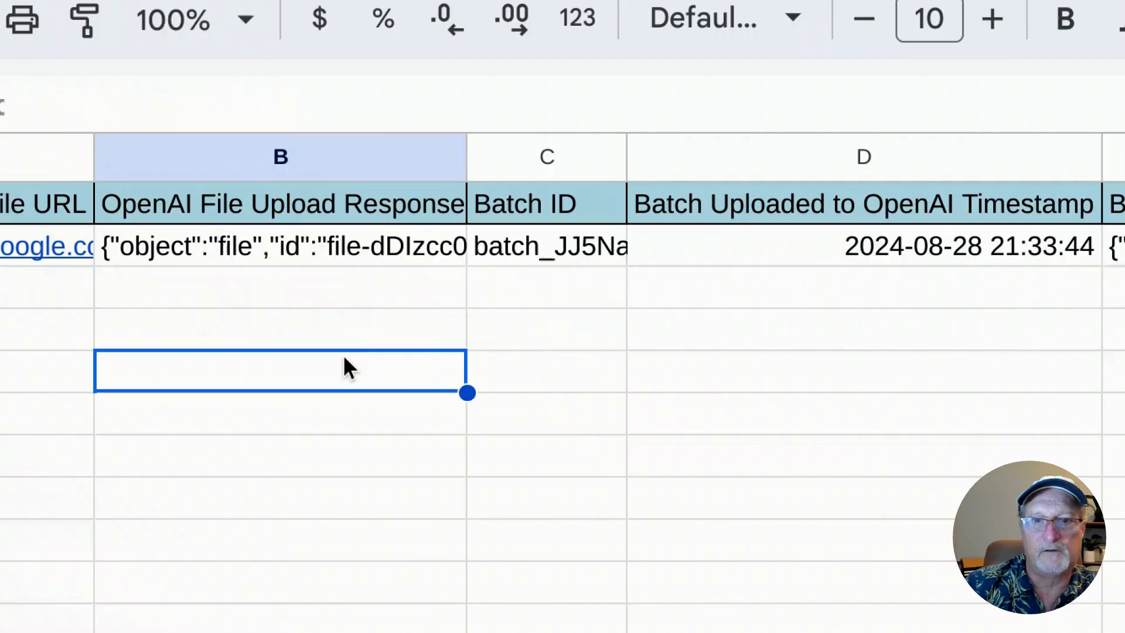
pyautogui.click(540, 242)
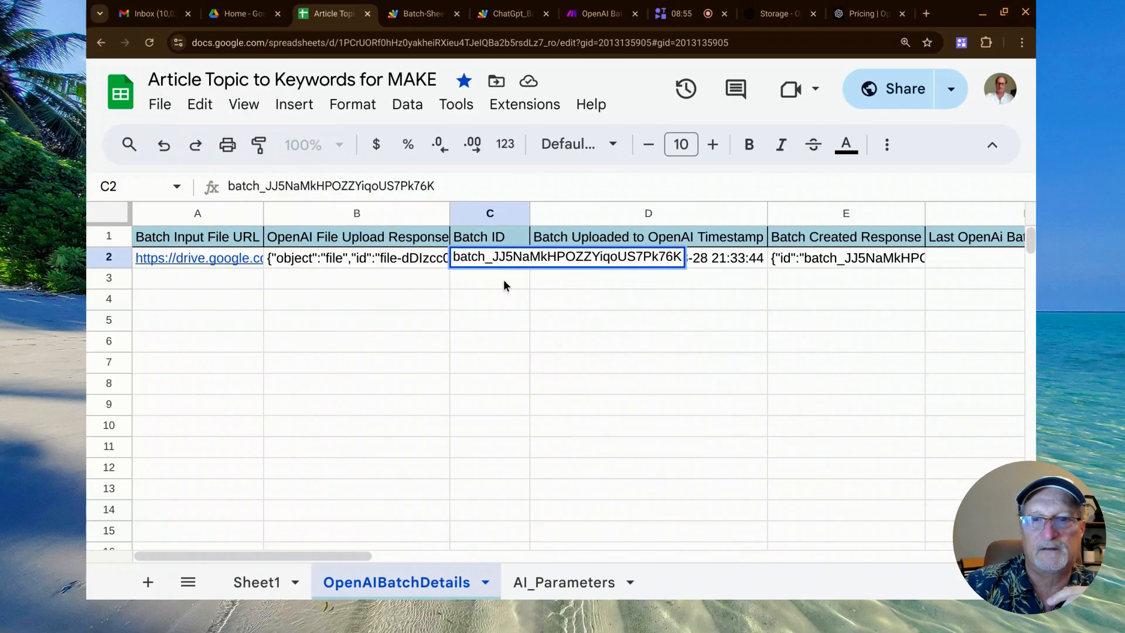
pyautogui.click(515, 274)
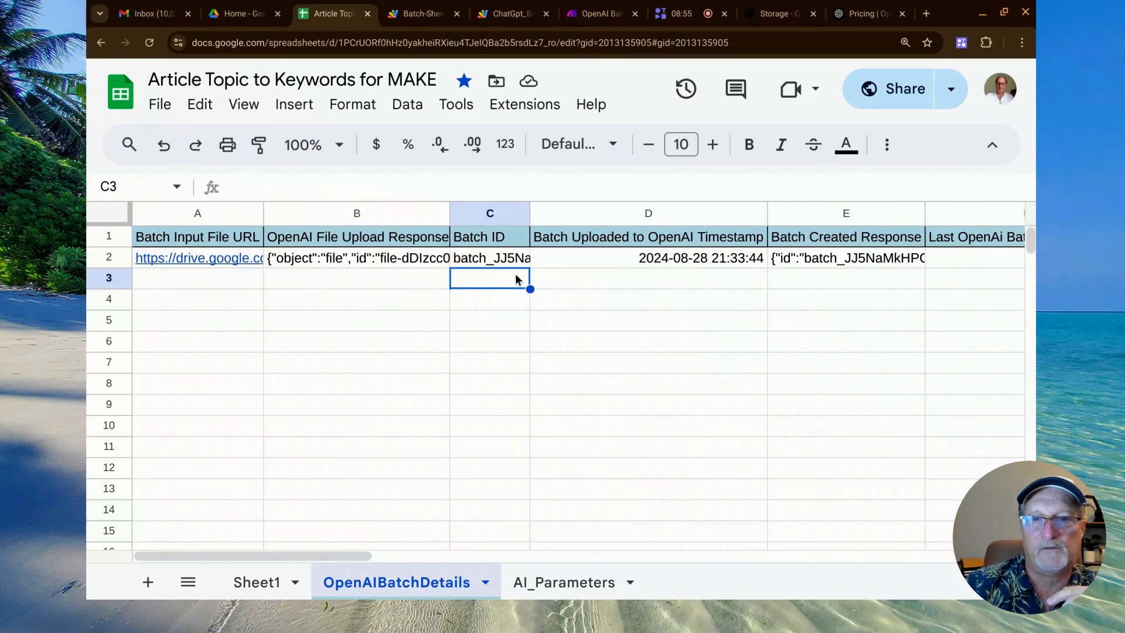
# Inspect the upload timestamp and full Batch Created Response in row 2, and view the monitoring columns through Batch Output File URL.
pyautogui.click(643, 259)
pyautogui.scroll(-1, 652, 296)
pyautogui.hscroll(1, 652, 296)
pyautogui.scroll(1, 652, 300)
pyautogui.hscroll(5, 651, 301)
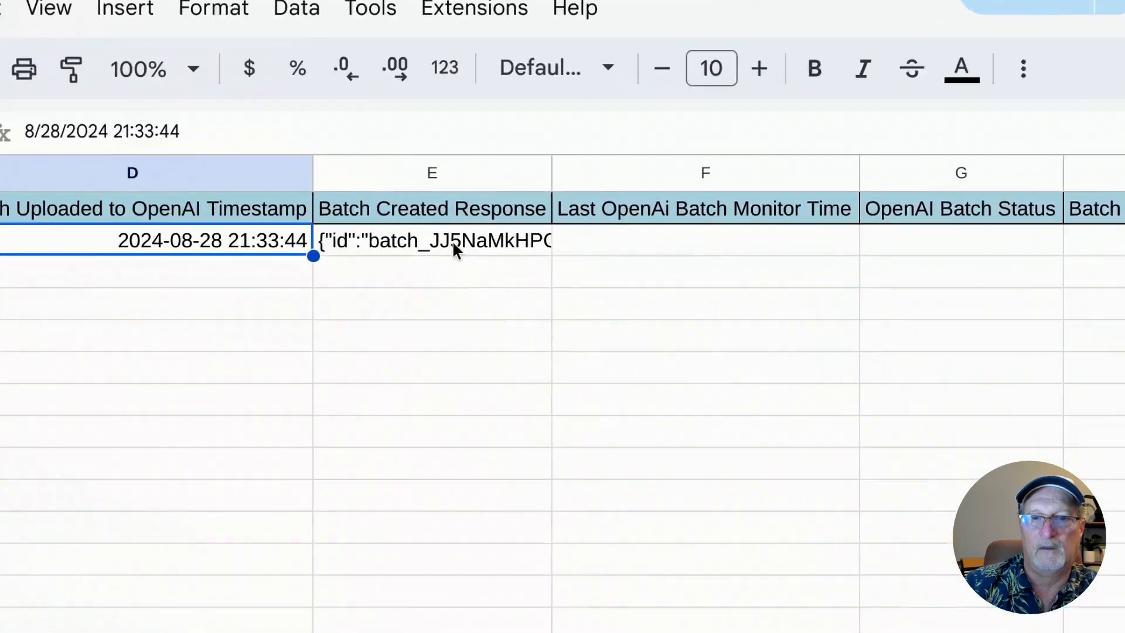
pyautogui.doubleClick(511, 263)
pyautogui.click(455, 516)
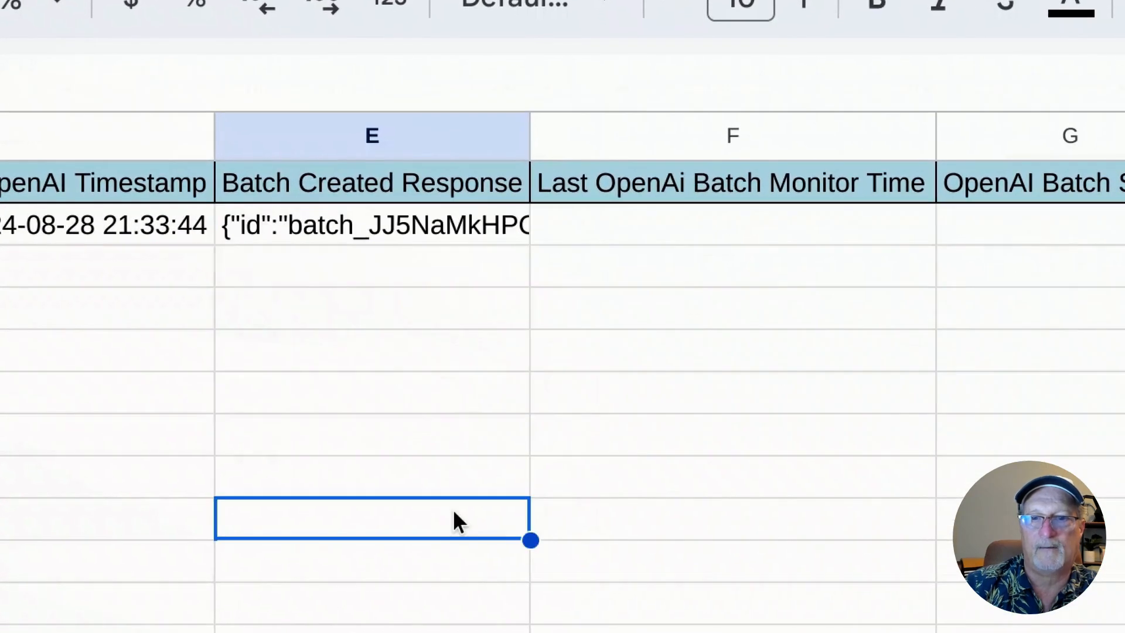
pyautogui.hscroll(6, 454, 515)
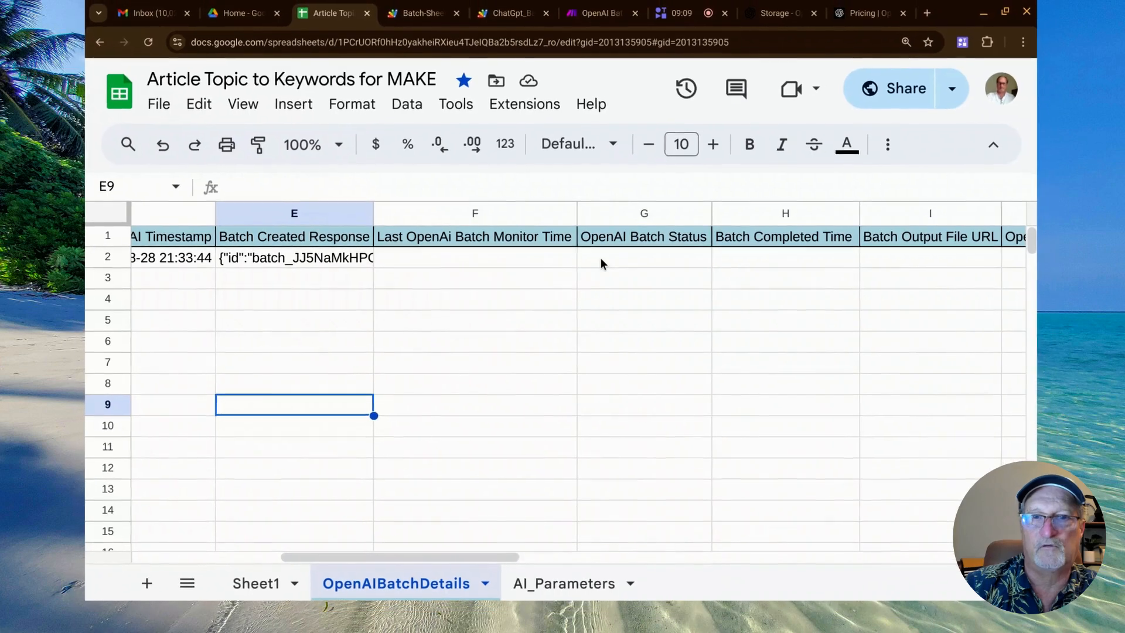
# Switch to the ChatGpt_Batch_API Apps Script project and open its checkBatchStatus trigger for editing, highlighting the scheduled run time.
pyautogui.click(501, 12)
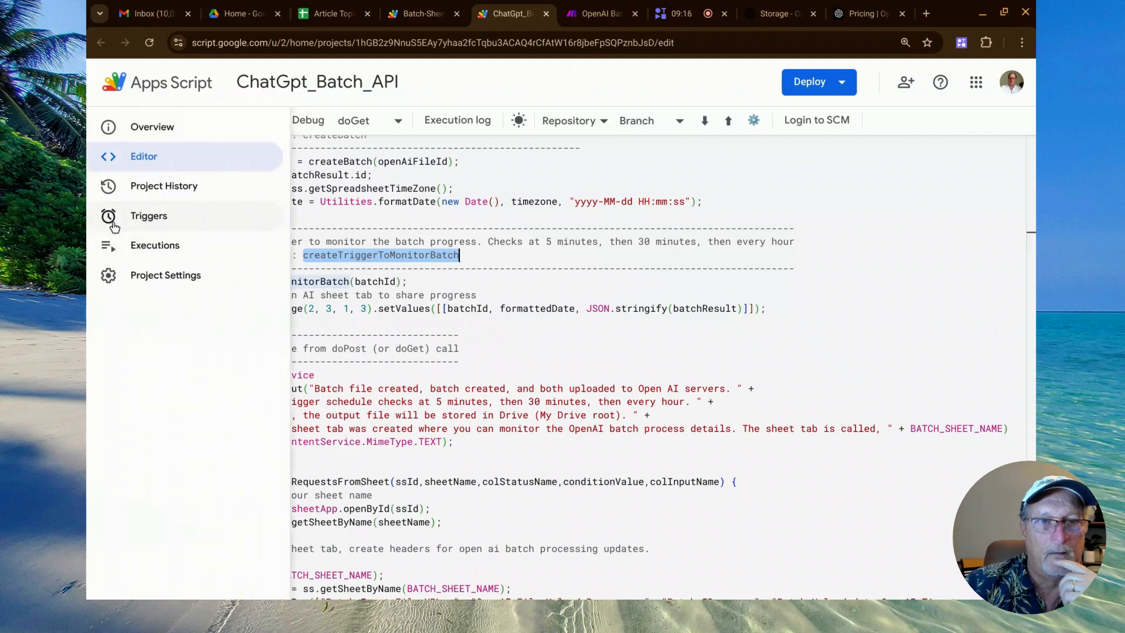
pyautogui.click(110, 218)
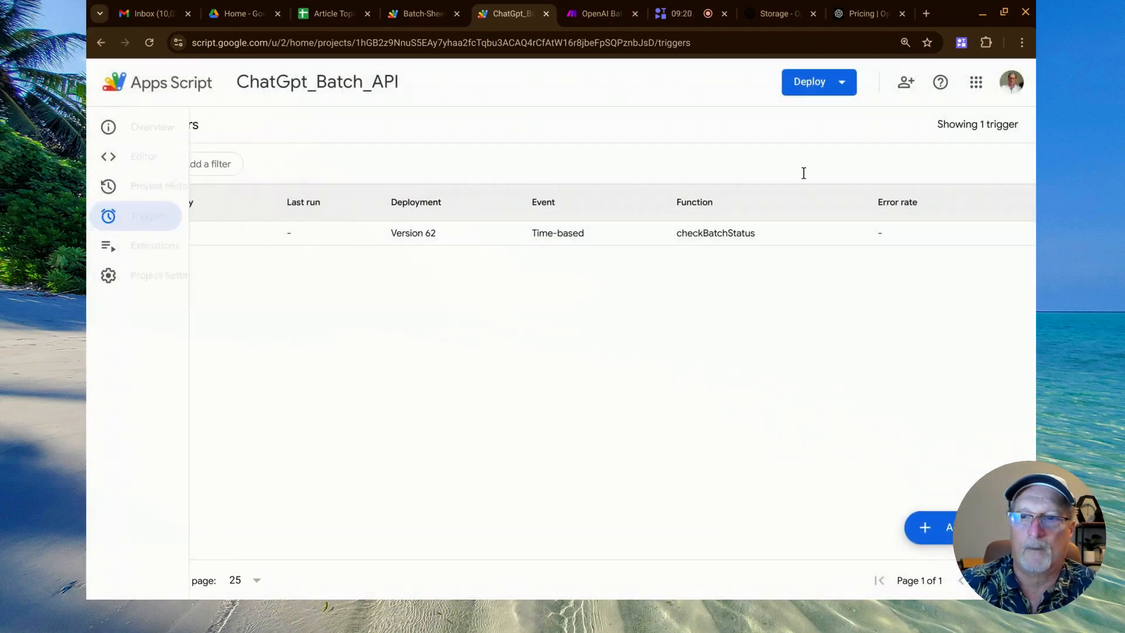
pyautogui.click(985, 234)
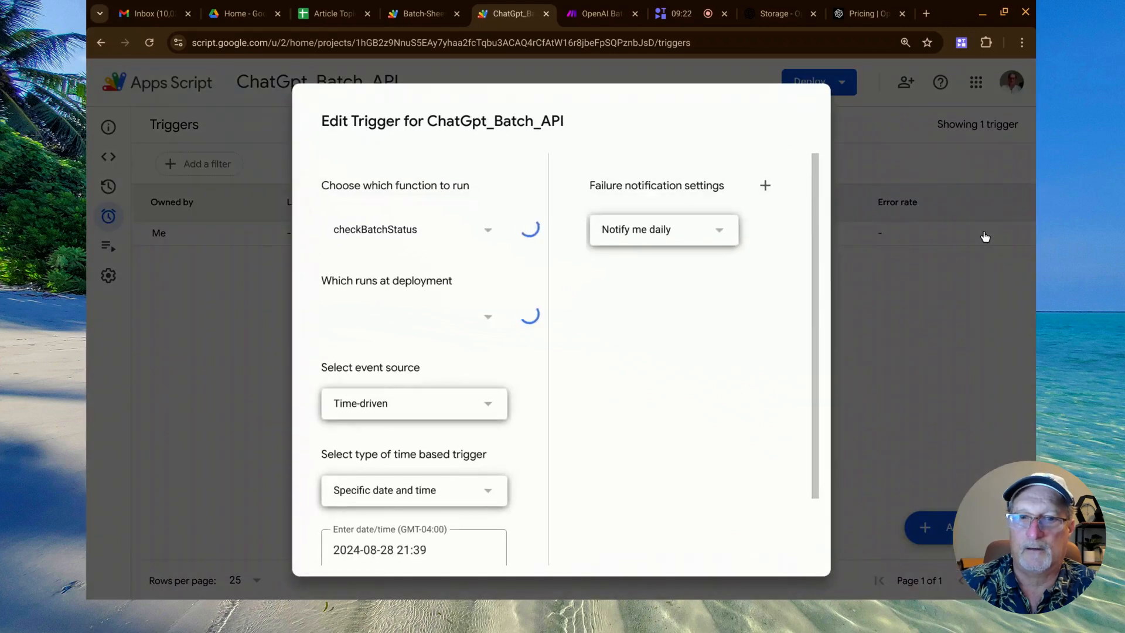
pyautogui.scroll(-2, 564, 369)
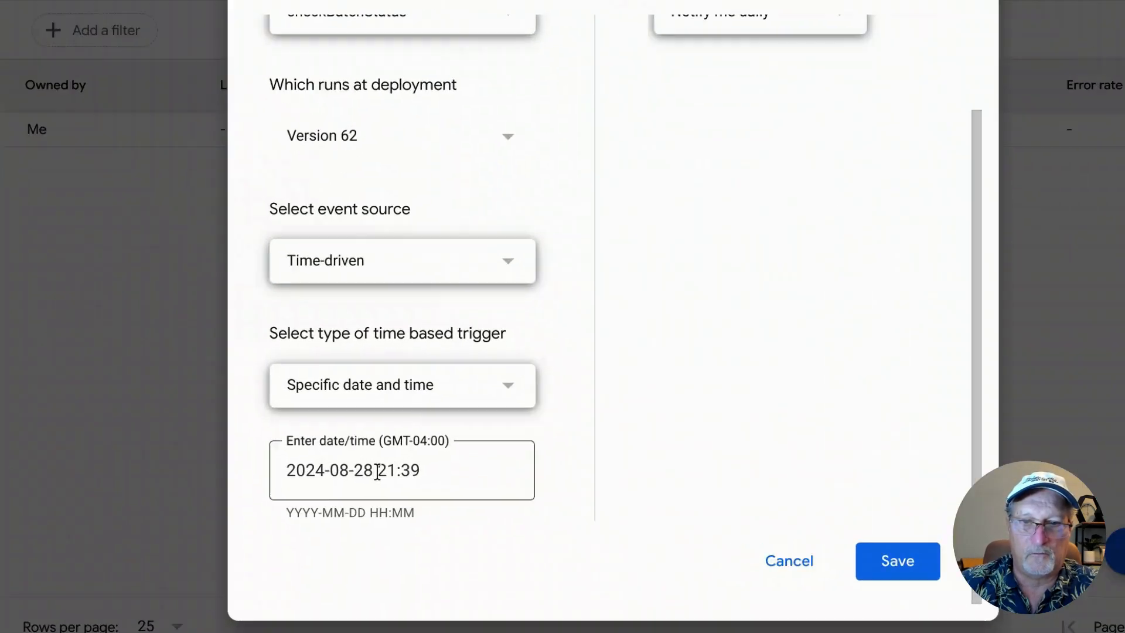
pyautogui.moveTo(397, 472); pyautogui.dragTo(428, 473)
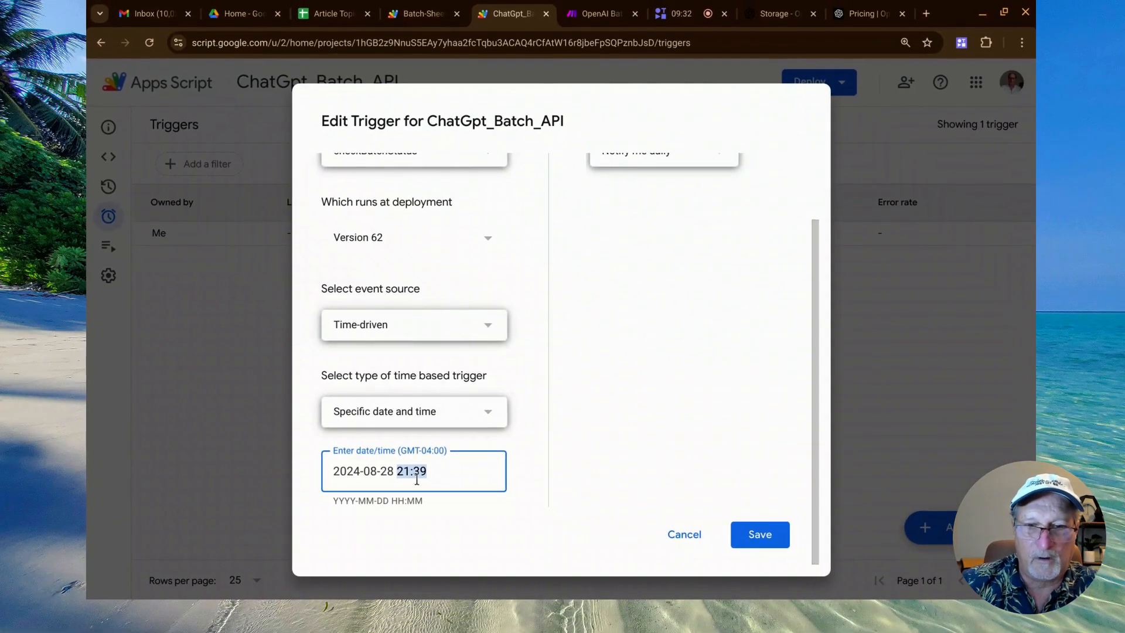
pyautogui.click(429, 479)
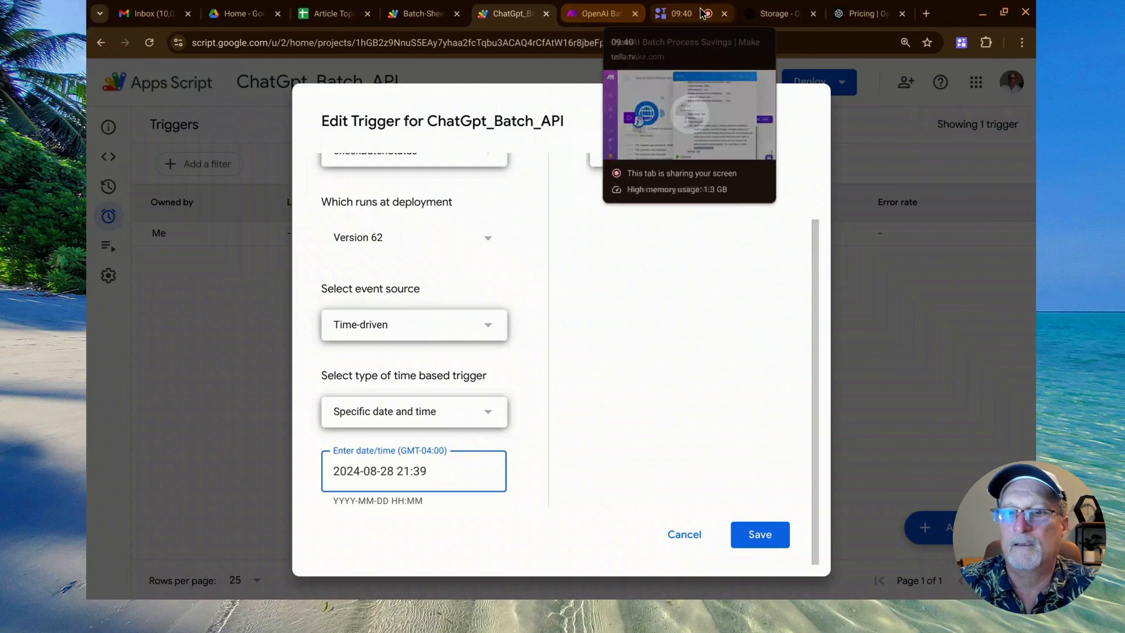
# Switch to the OpenAI dashboard and review the newest batch's details and timeline, along with its batchinput.jsonl entry in Storage.
pyautogui.click(759, 15)
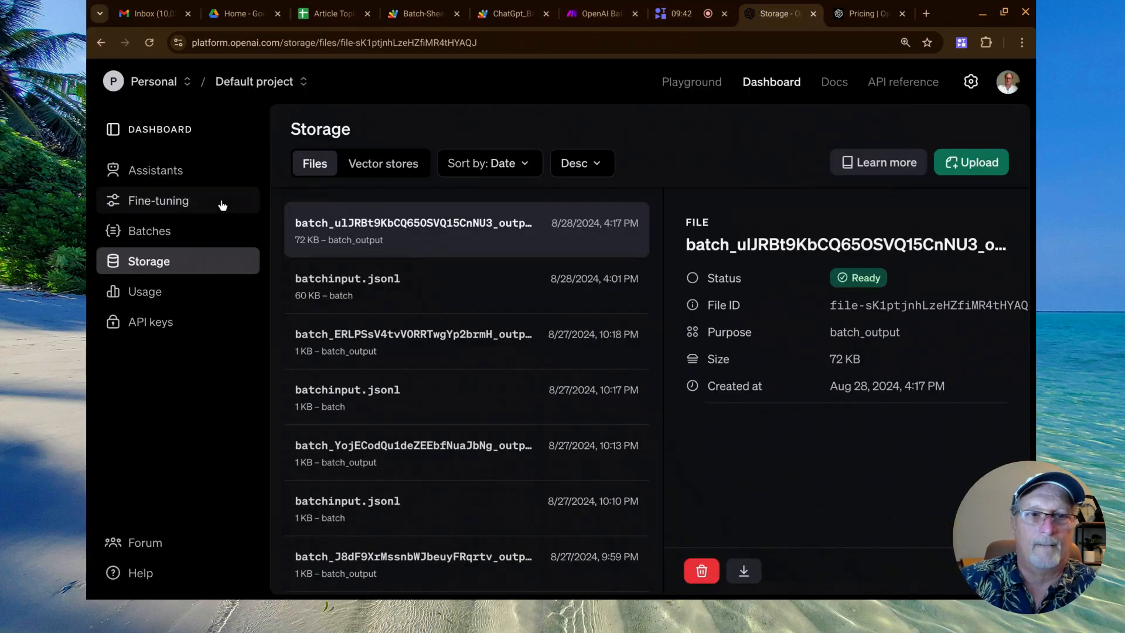
pyautogui.click(170, 232)
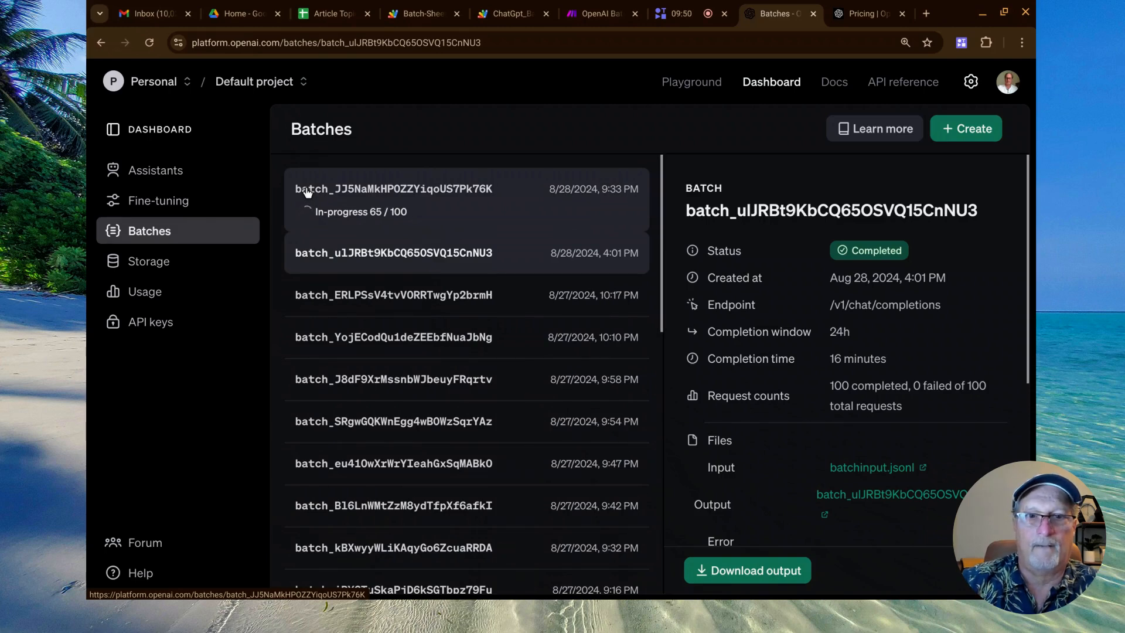
pyautogui.click(307, 192)
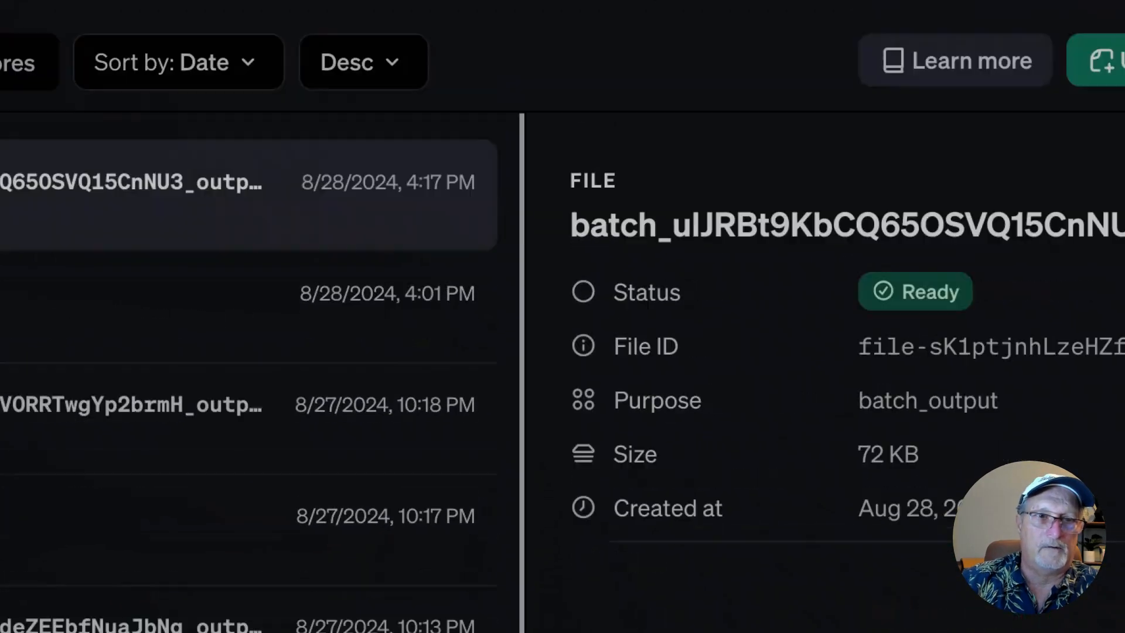
pyautogui.click(53, 217)
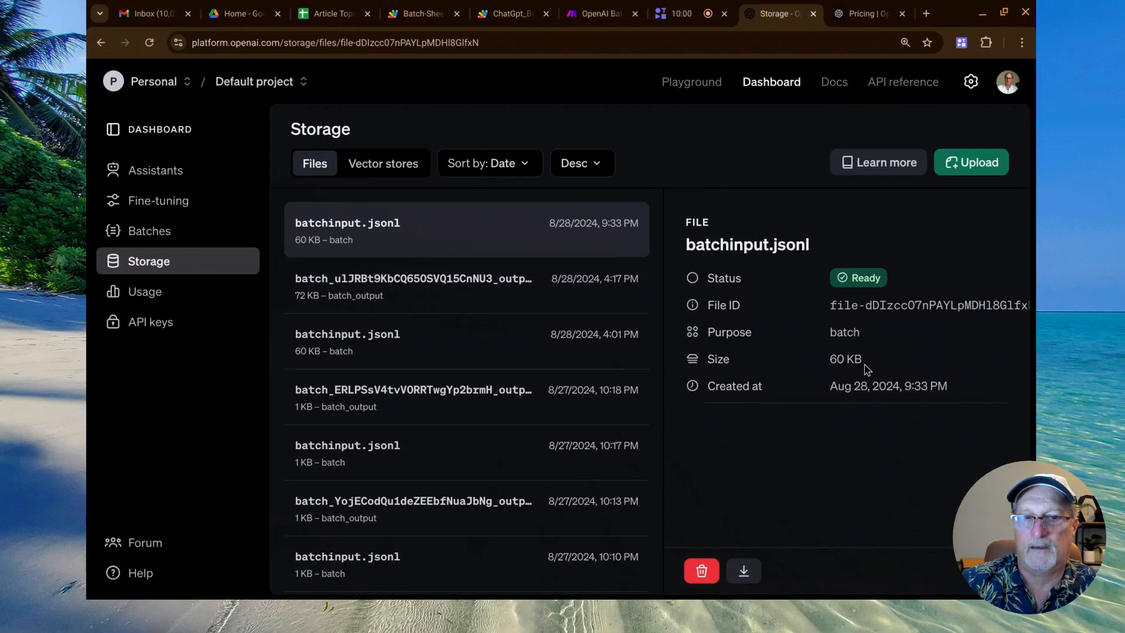
pyautogui.click(165, 235)
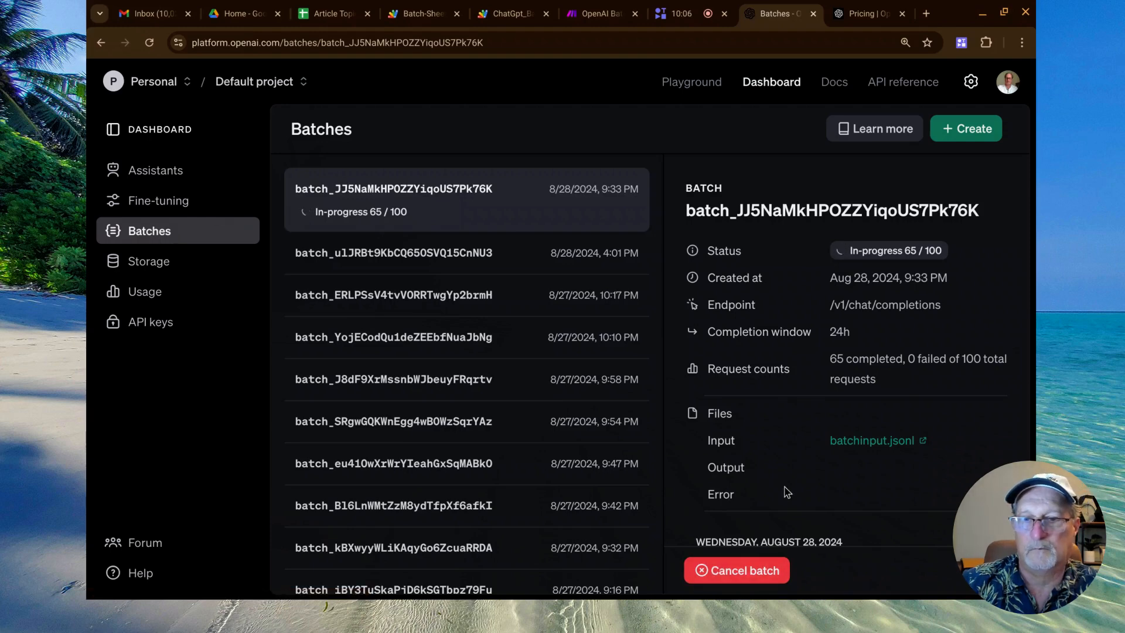
pyautogui.scroll(-3, 797, 486)
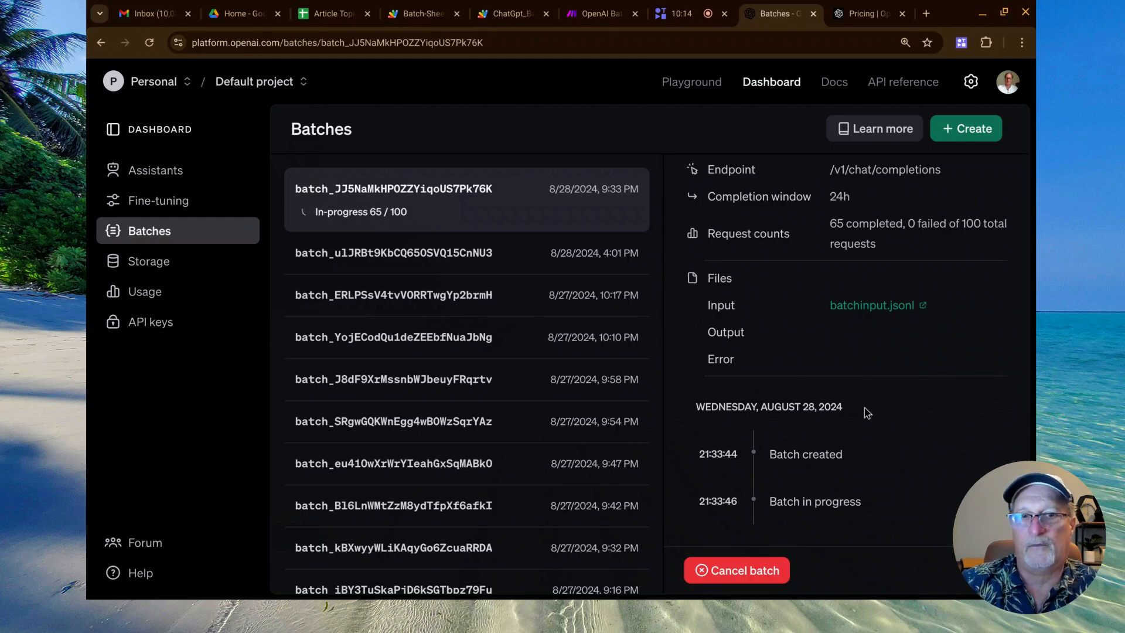
pyautogui.click(494, 15)
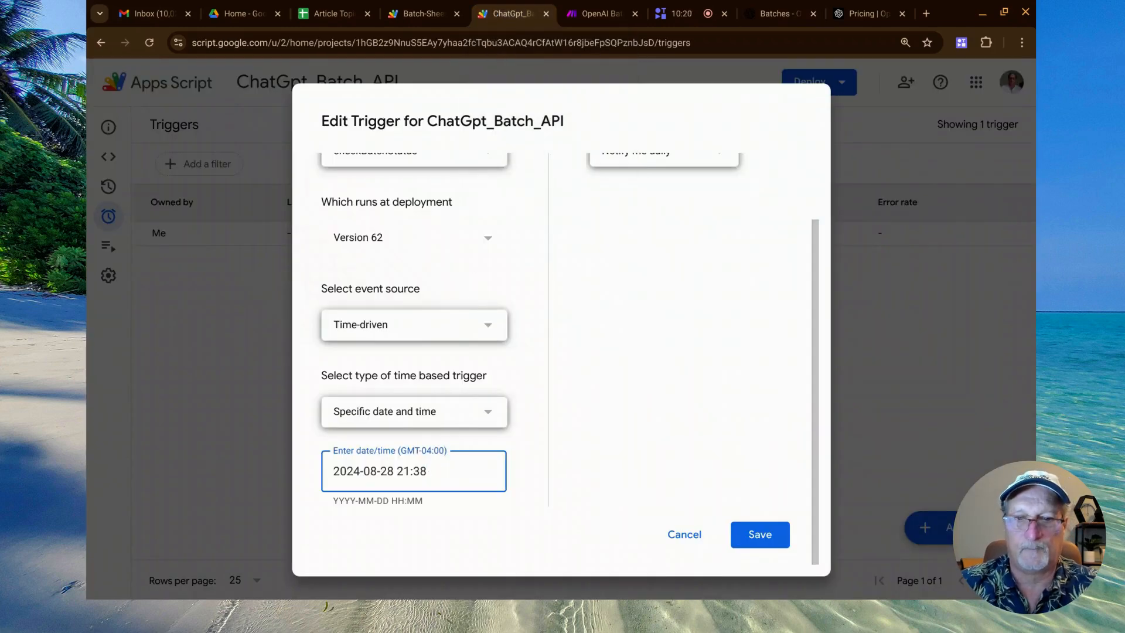
pyautogui.click(744, 532)
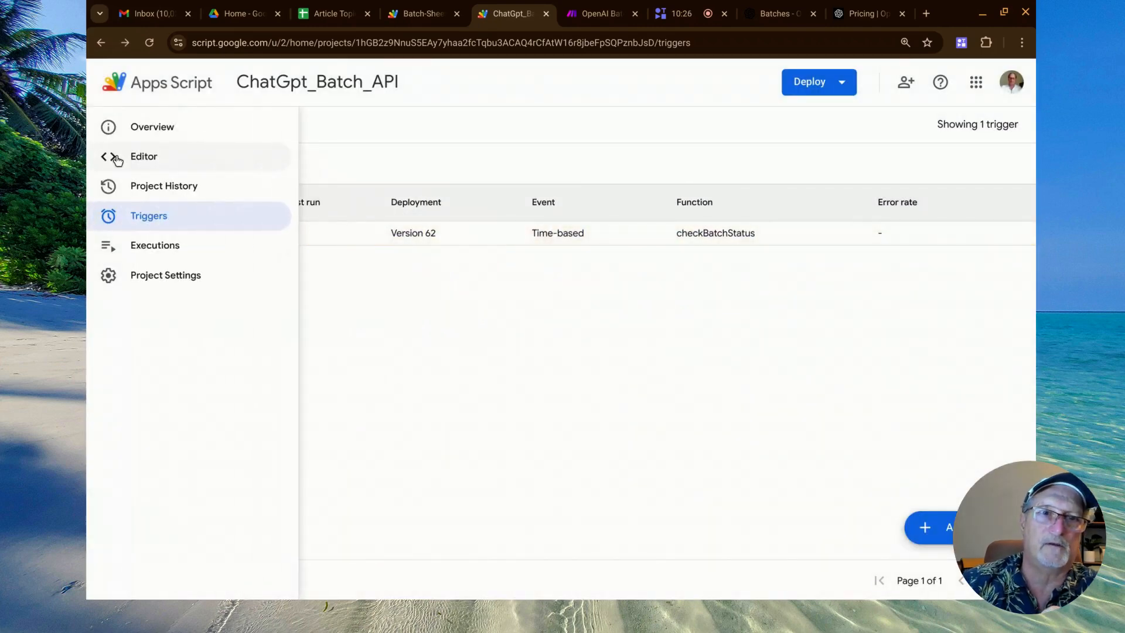
# Switch to the OpenAIBatchDetails sheet and highlight the Last OpenAi Batch Monitor Time and OpenAI Batch Status columns in turn.
pyautogui.click(337, 13)
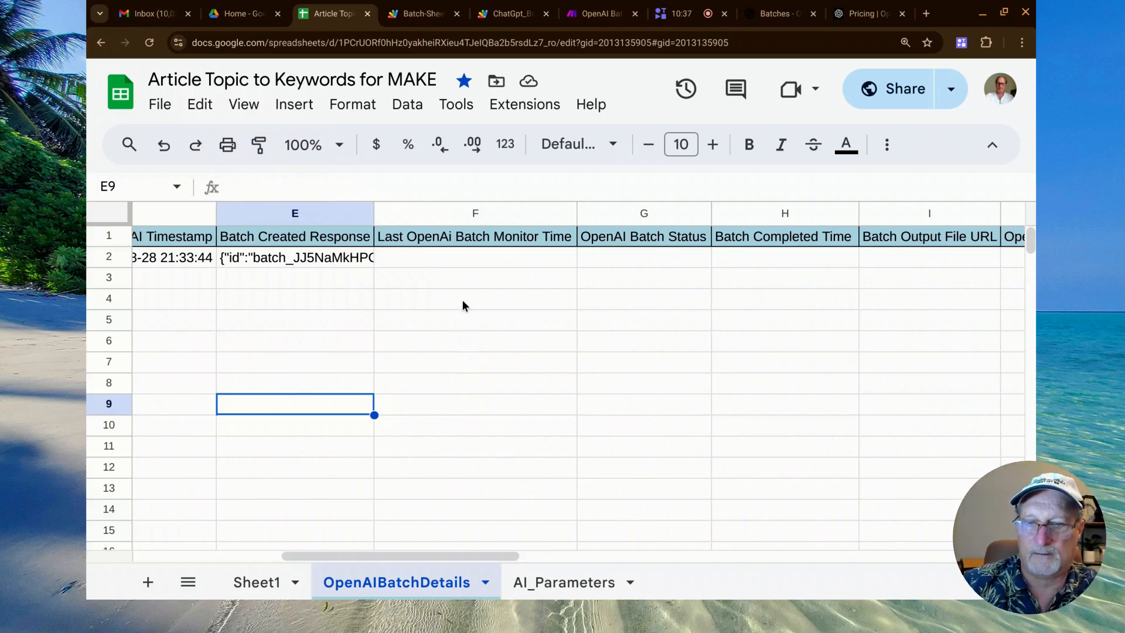
pyautogui.hotkey('ctrl', '-')
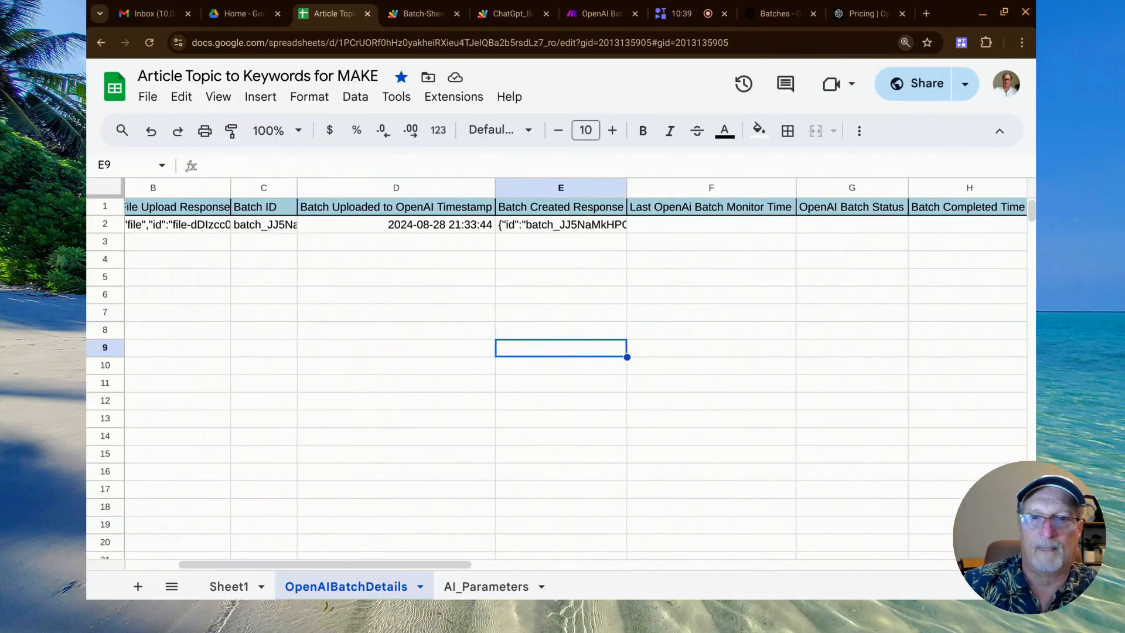
pyautogui.hscroll(-2, 578, 219)
pyautogui.hscroll(5, 578, 219)
pyautogui.click(577, 187)
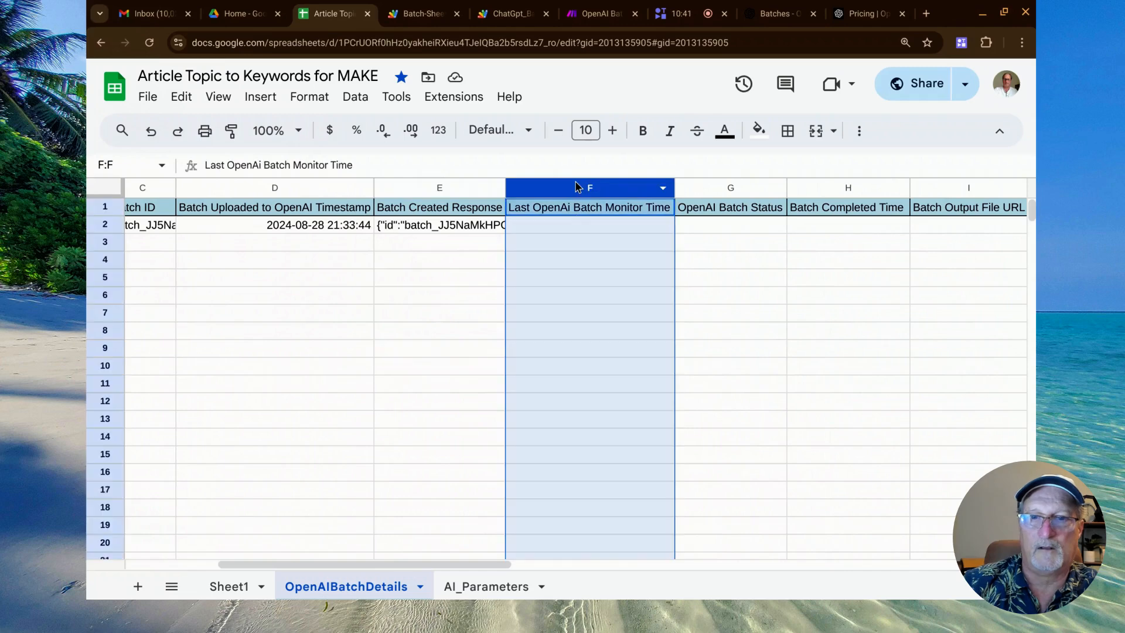
pyautogui.click(719, 188)
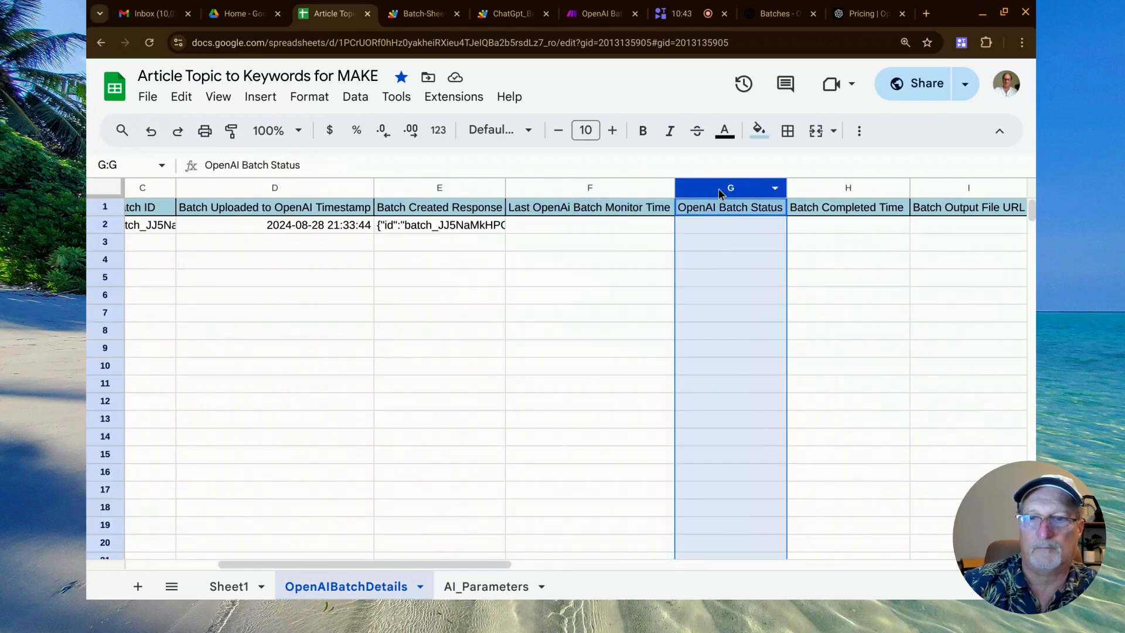
pyautogui.click(637, 286)
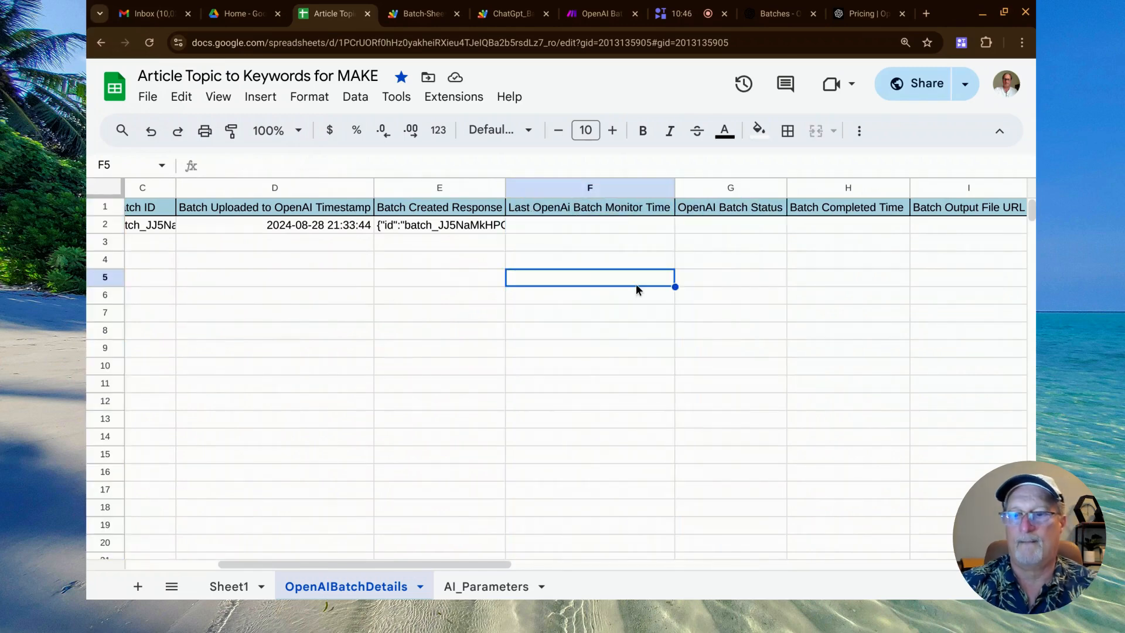
# Return to the OpenAI Batches page to check the newest batch's progress, and close the OpenAI Pricing page.
pyautogui.click(769, 12)
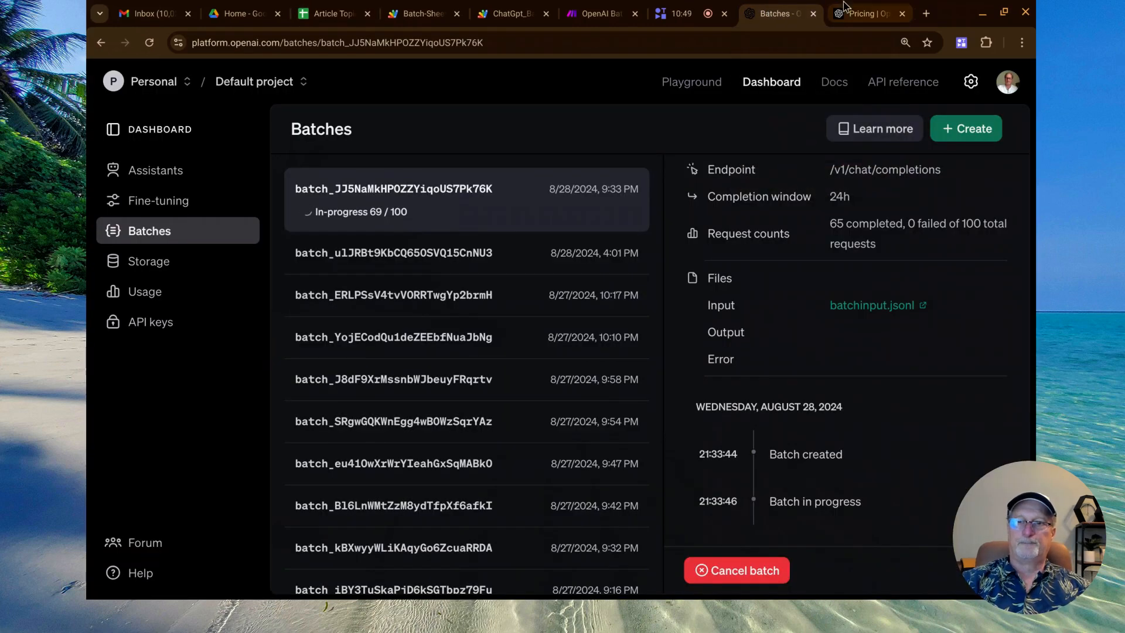
pyautogui.click(902, 14)
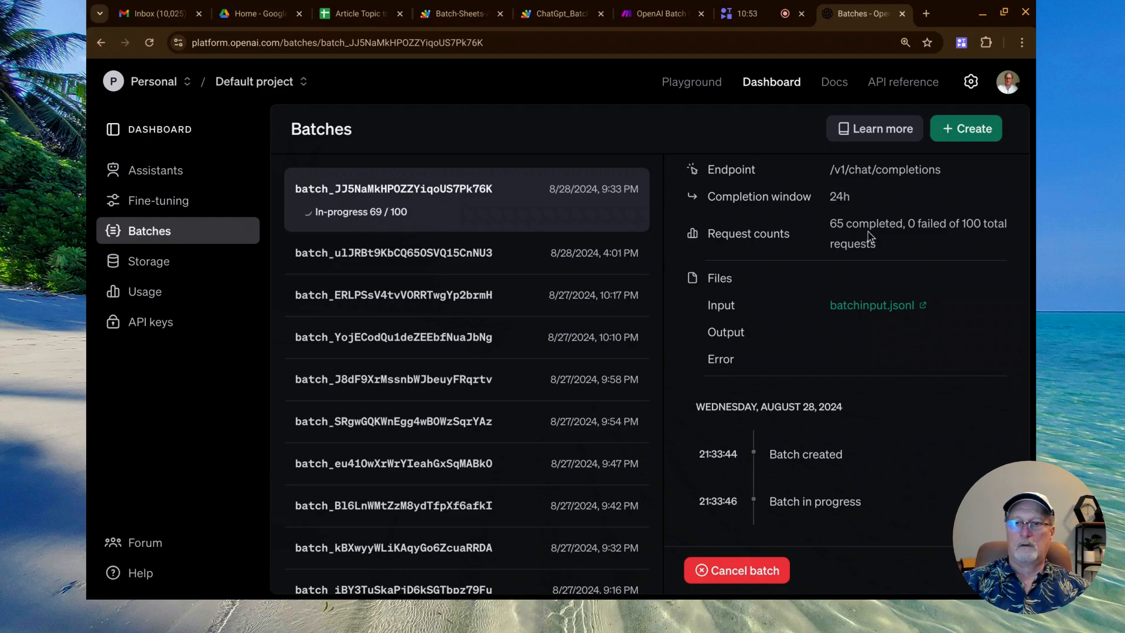
# Reload the OpenAI Batches page and check the newest batch's status, request counts and timeline.
pyautogui.scroll(3, 776, 255)
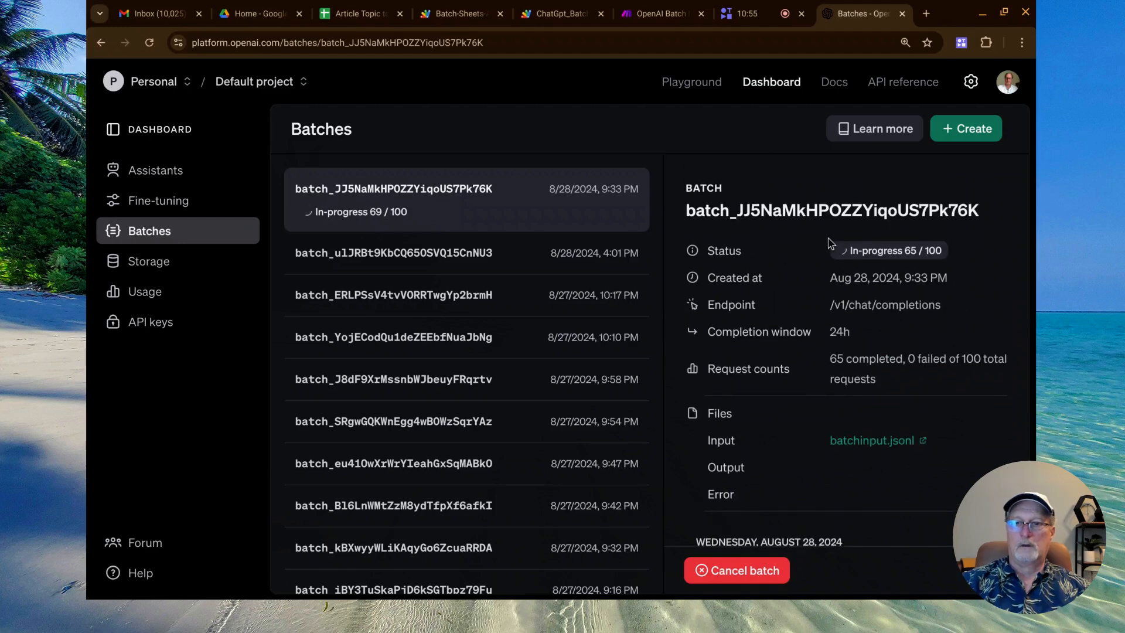
pyautogui.click(153, 49)
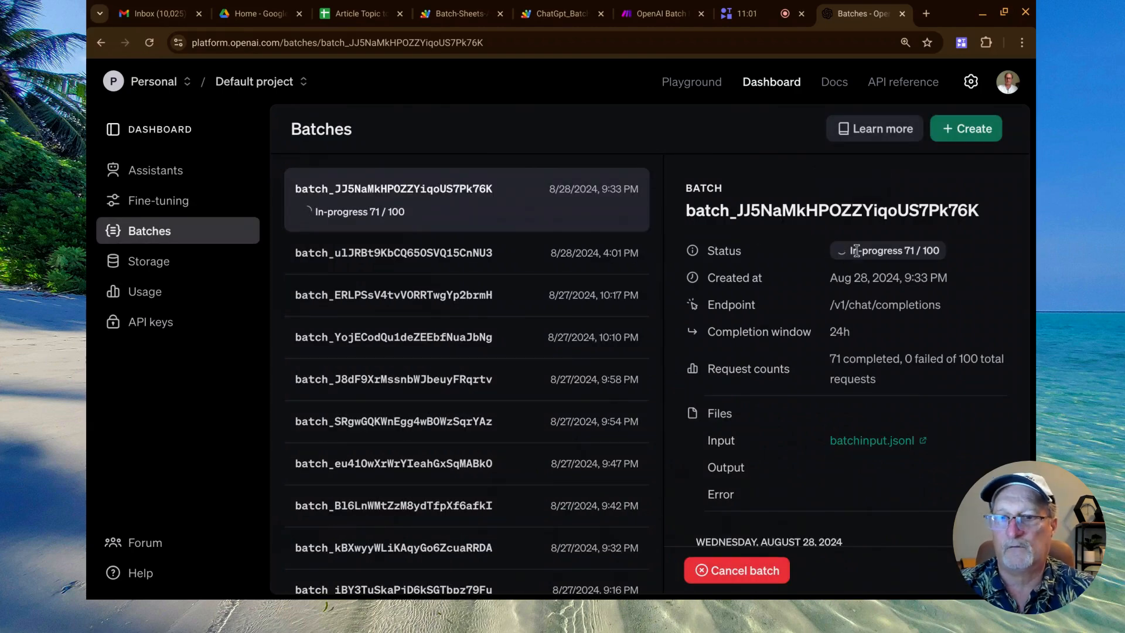
pyautogui.scroll(-1, 874, 337)
pyautogui.scroll(-3, 874, 342)
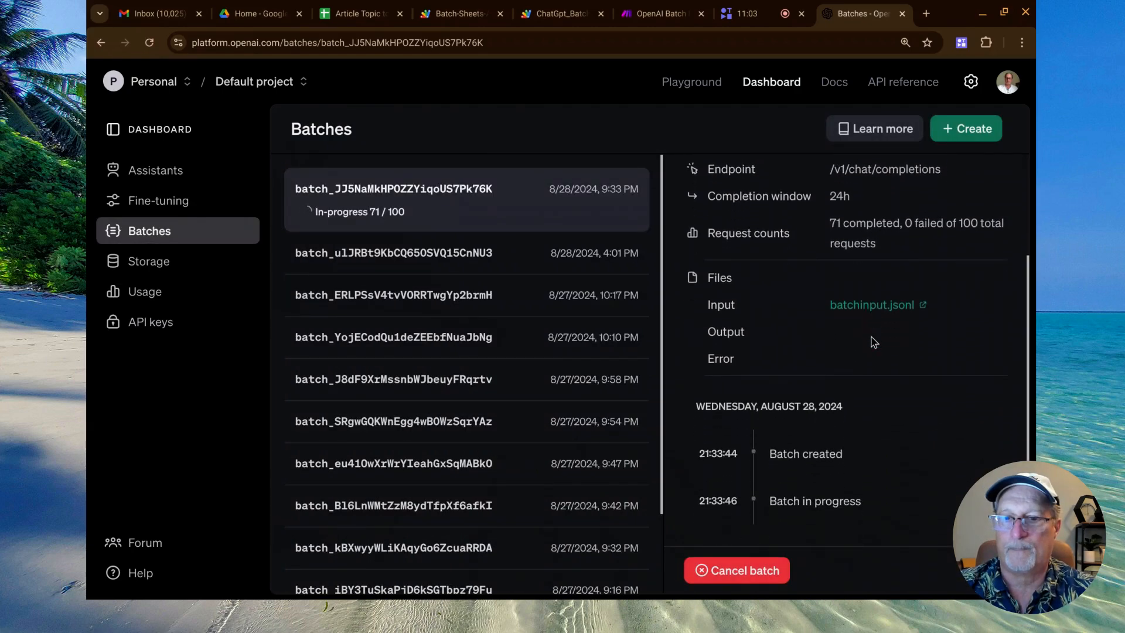
pyautogui.scroll(3, 874, 342)
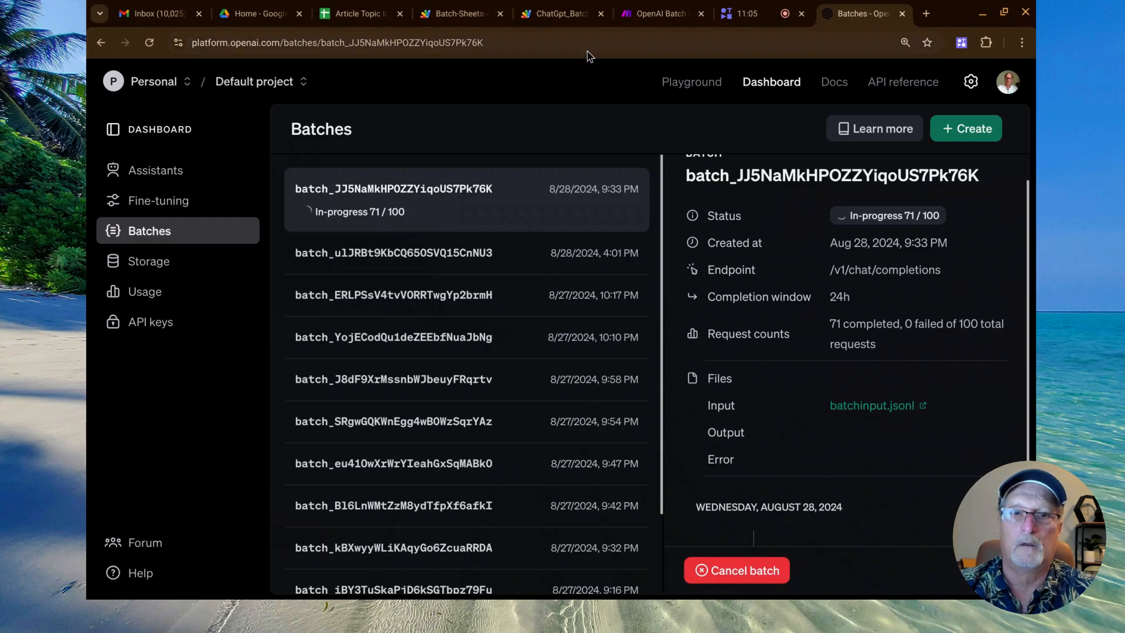
# Switch to the OpenAIBatchDetails sheet and select the batch's Last OpenAi Batch Monitor Time and OpenAI Batch Status cells in turn.
pyautogui.click(368, 16)
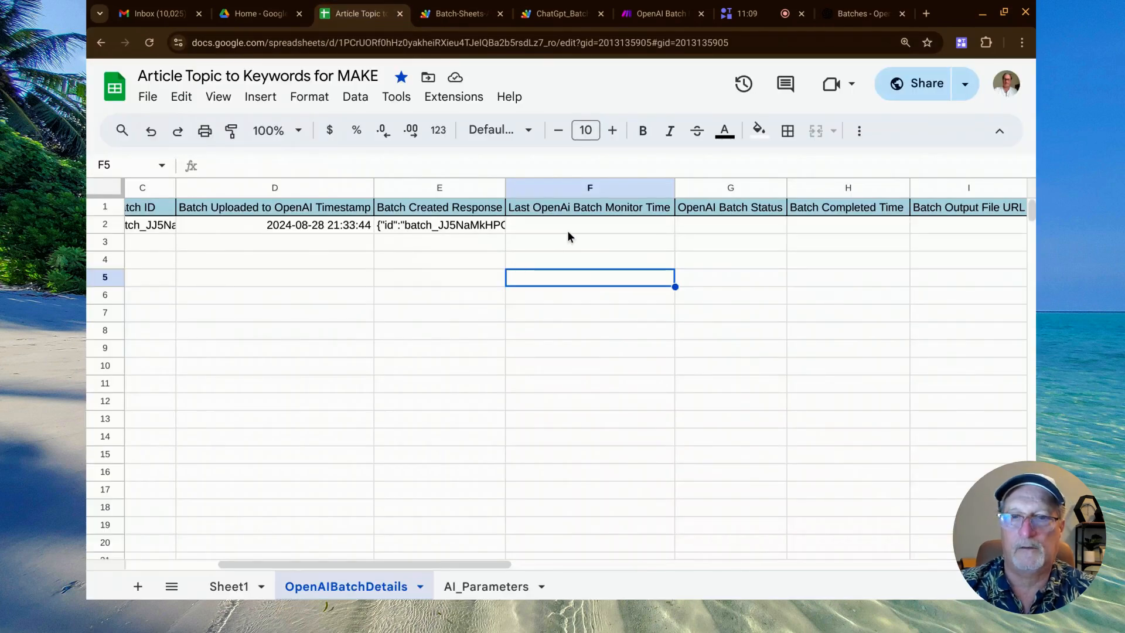
pyautogui.hscroll(3, 567, 234)
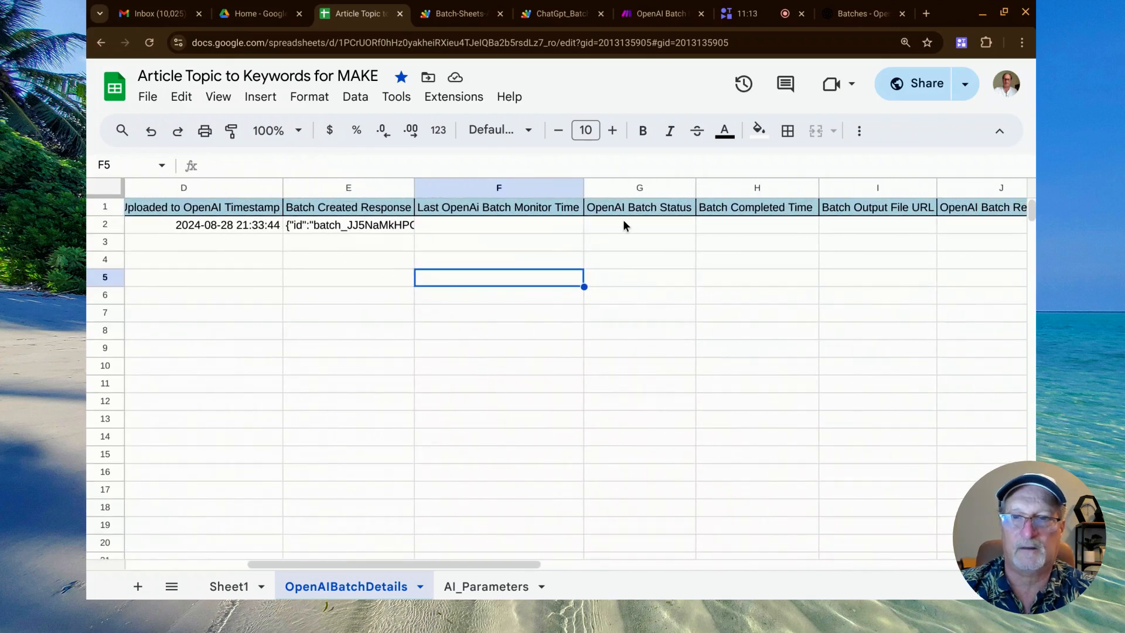
pyautogui.scroll(-1, 634, 232)
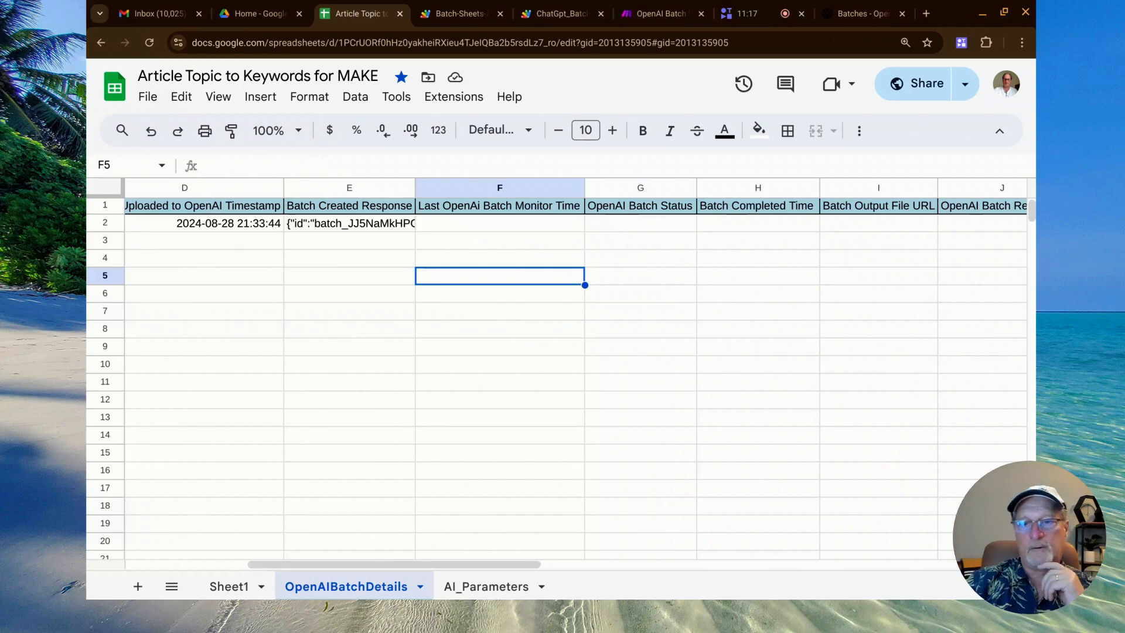
pyautogui.click(551, 245)
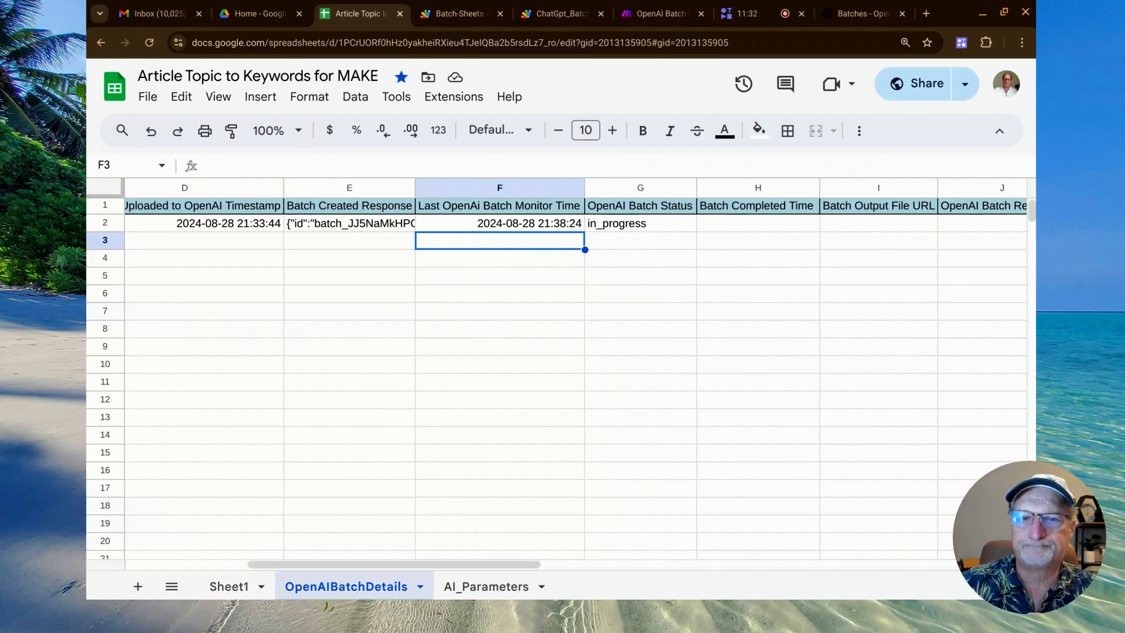
pyautogui.click(540, 229)
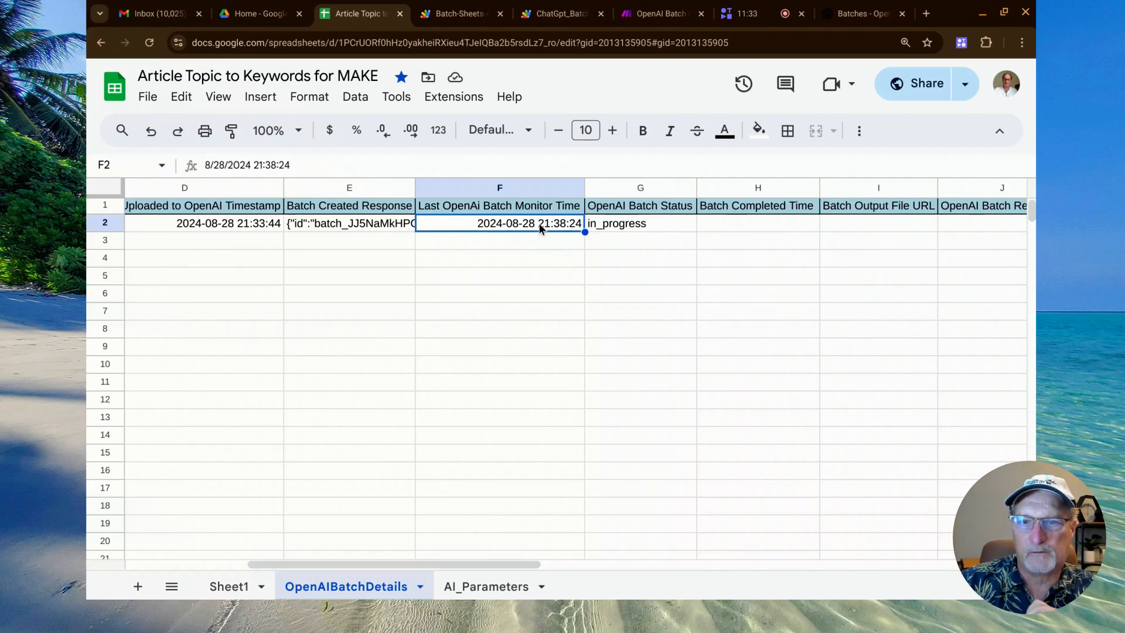
pyautogui.click(634, 225)
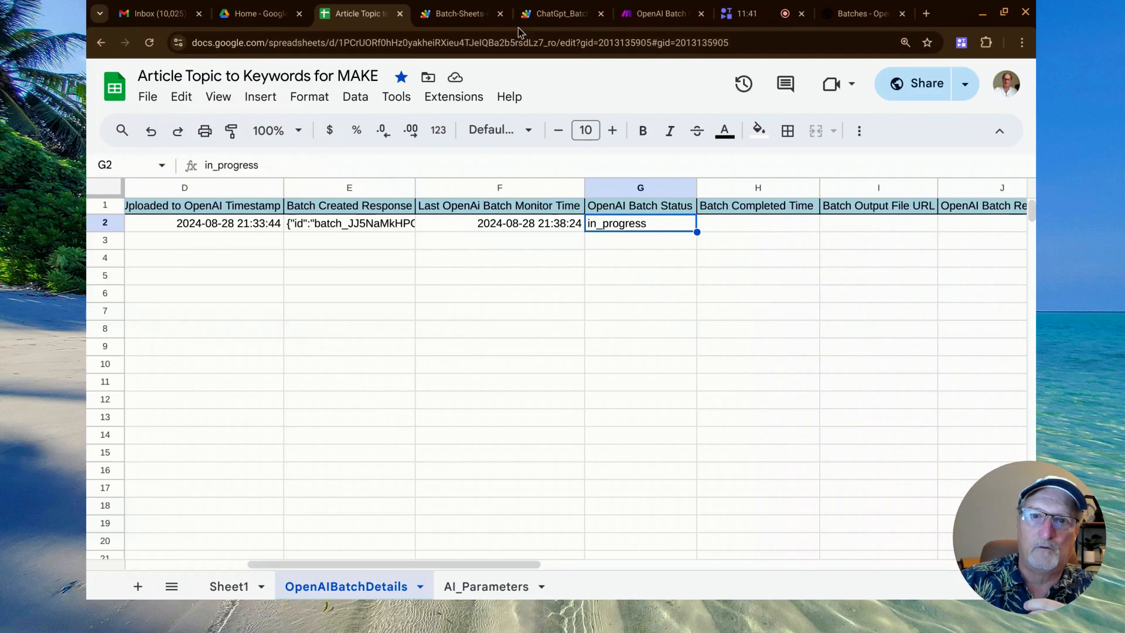
# Switch to the ChatGpt_Batch_API script, open its code at the batch status descriptions in the header comment, and enlarge the page.
pyautogui.click(543, 17)
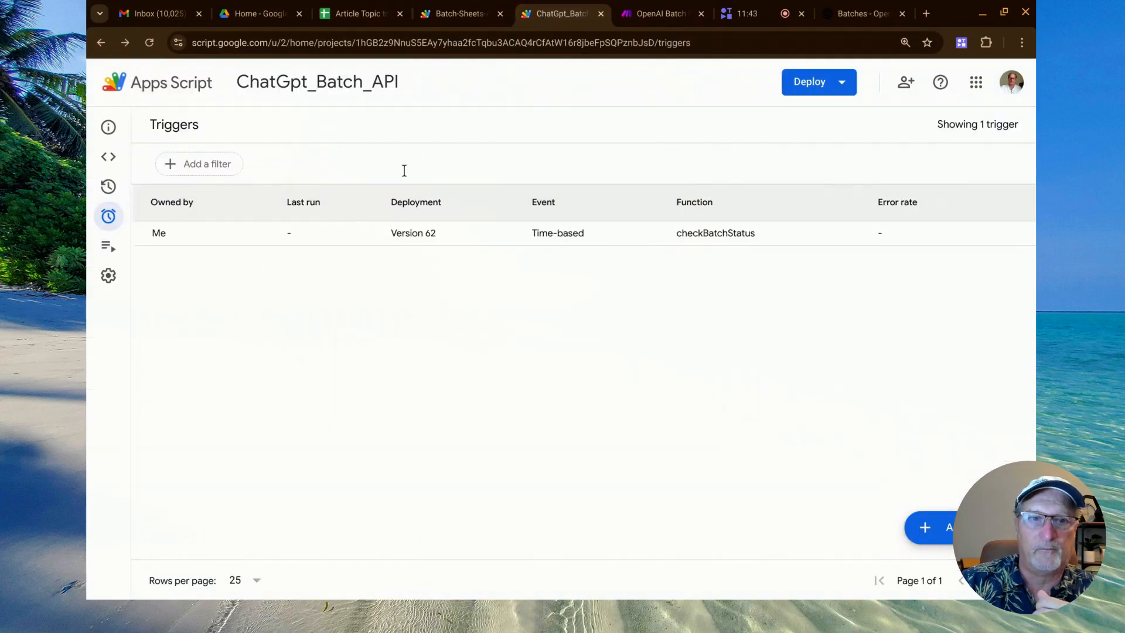
pyautogui.click(108, 156)
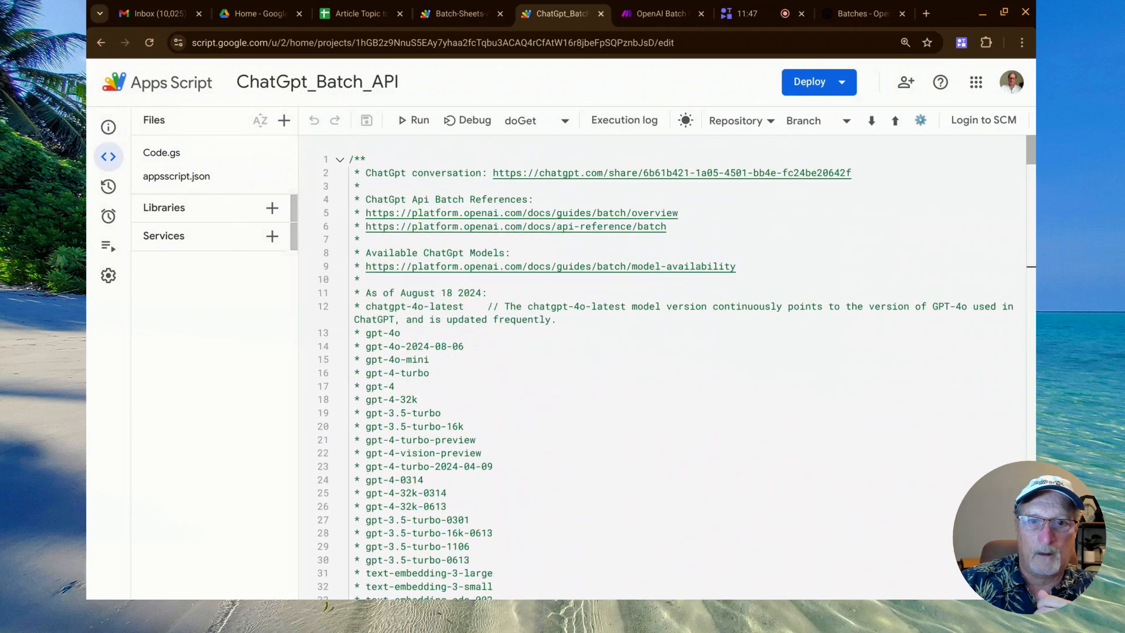
pyautogui.scroll(-5, 480, 302)
pyautogui.scroll(-3, 480, 301)
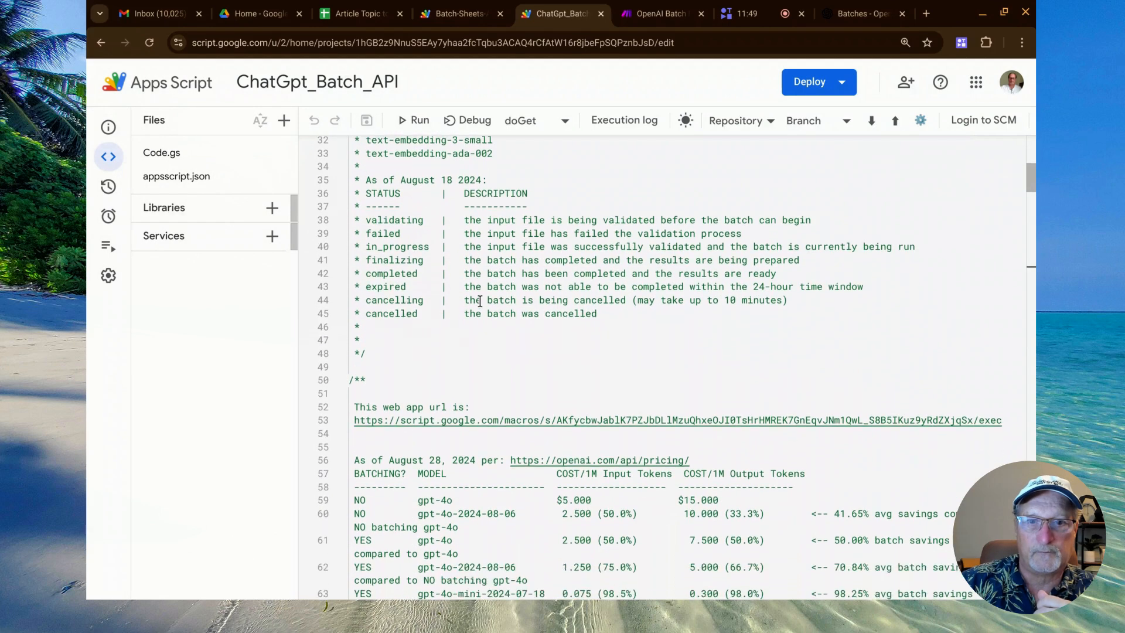
pyautogui.hotkey('ctrl', '+')
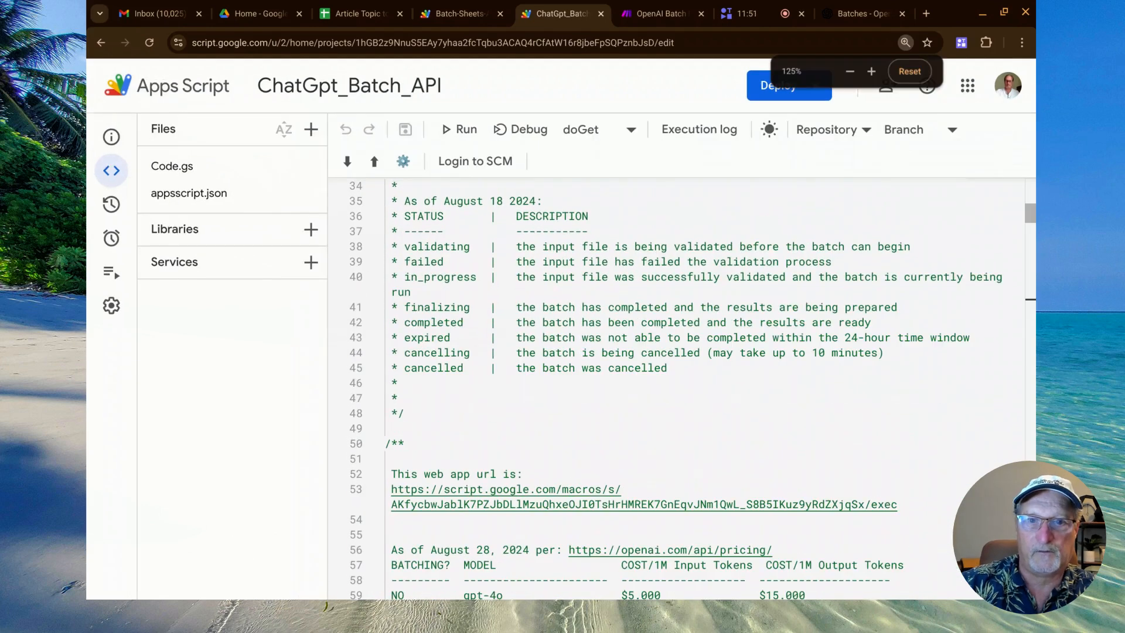
# Highlight each batch status name in the header comment in turn, from validating down to cancelled.
pyautogui.doubleClick(433, 247)
pyautogui.doubleClick(431, 262)
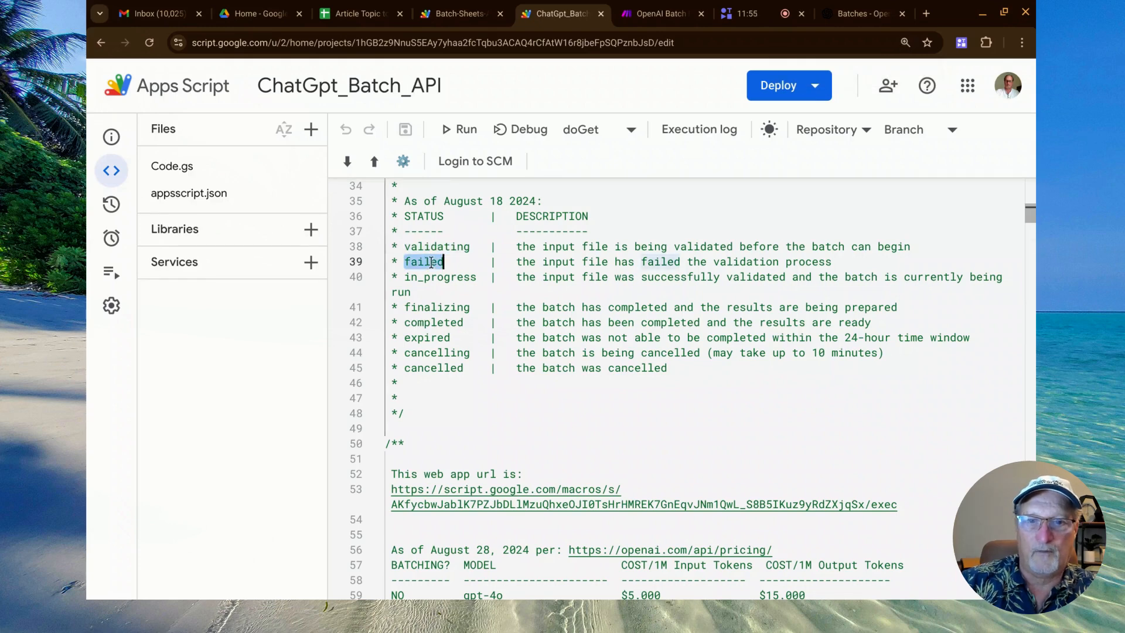
pyautogui.doubleClick(436, 275)
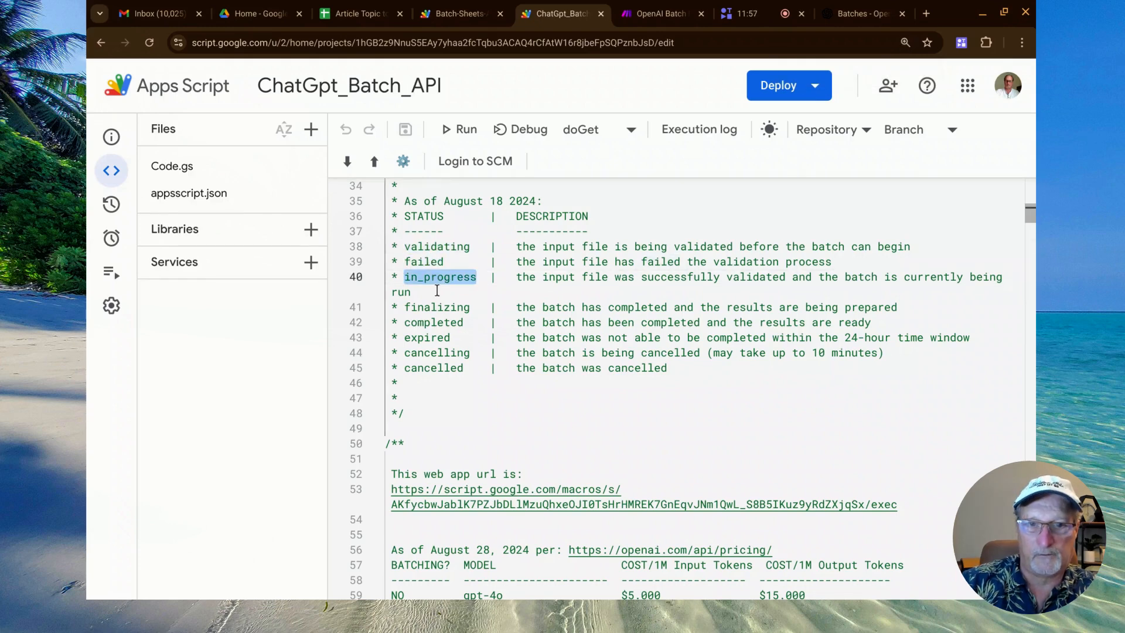
pyautogui.doubleClick(439, 309)
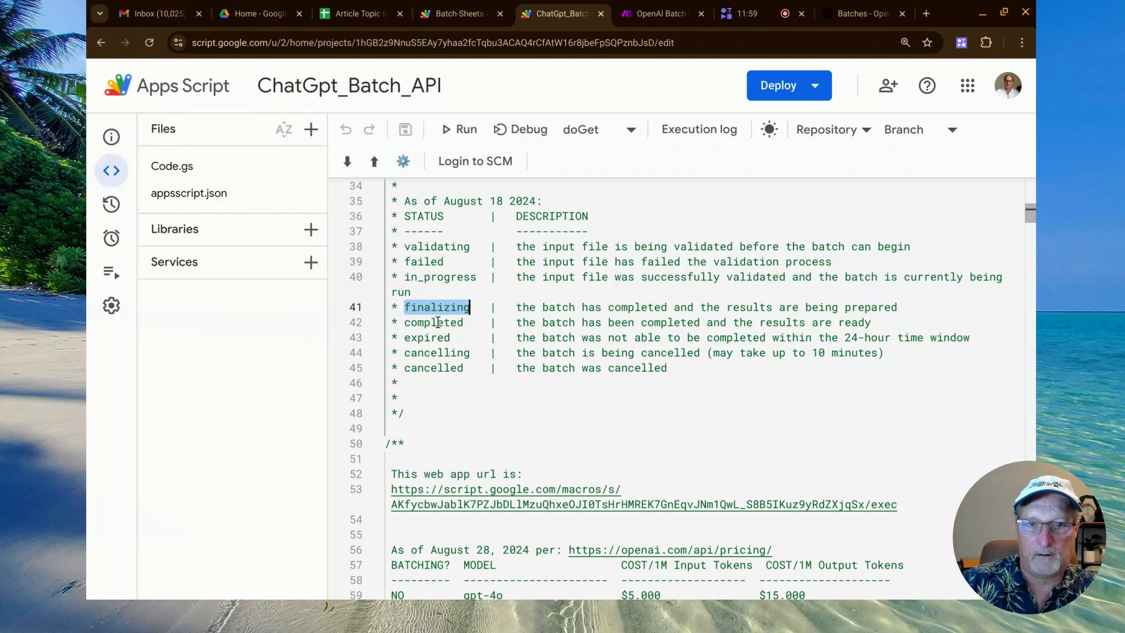
pyautogui.doubleClick(437, 323)
pyautogui.doubleClick(435, 338)
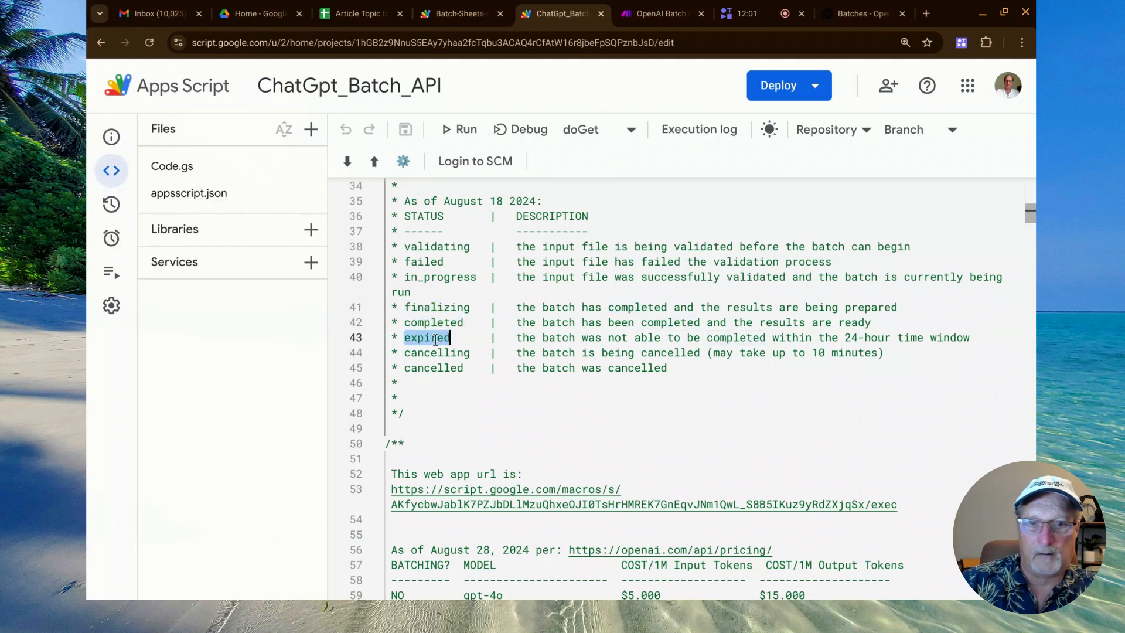
pyautogui.doubleClick(437, 352)
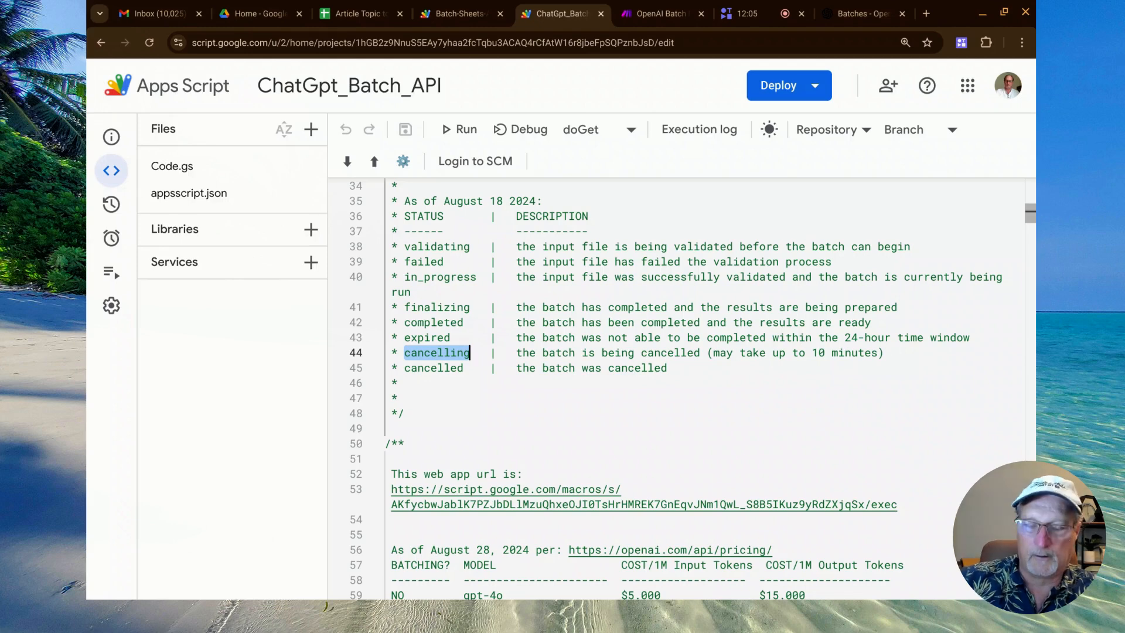
pyautogui.click(434, 369)
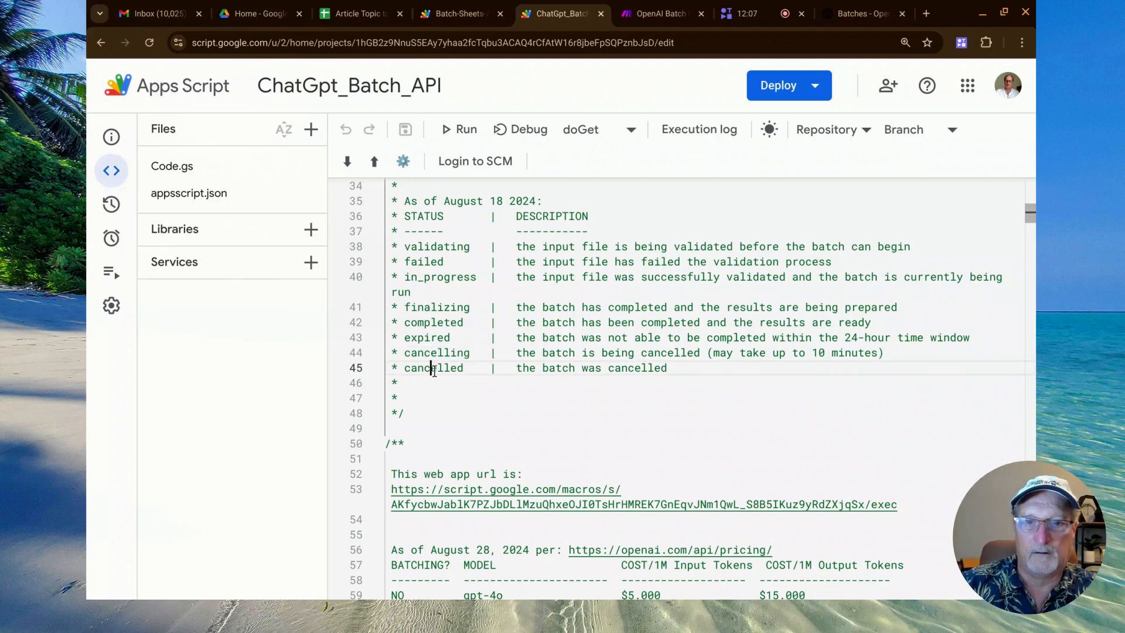
pyautogui.doubleClick(434, 368)
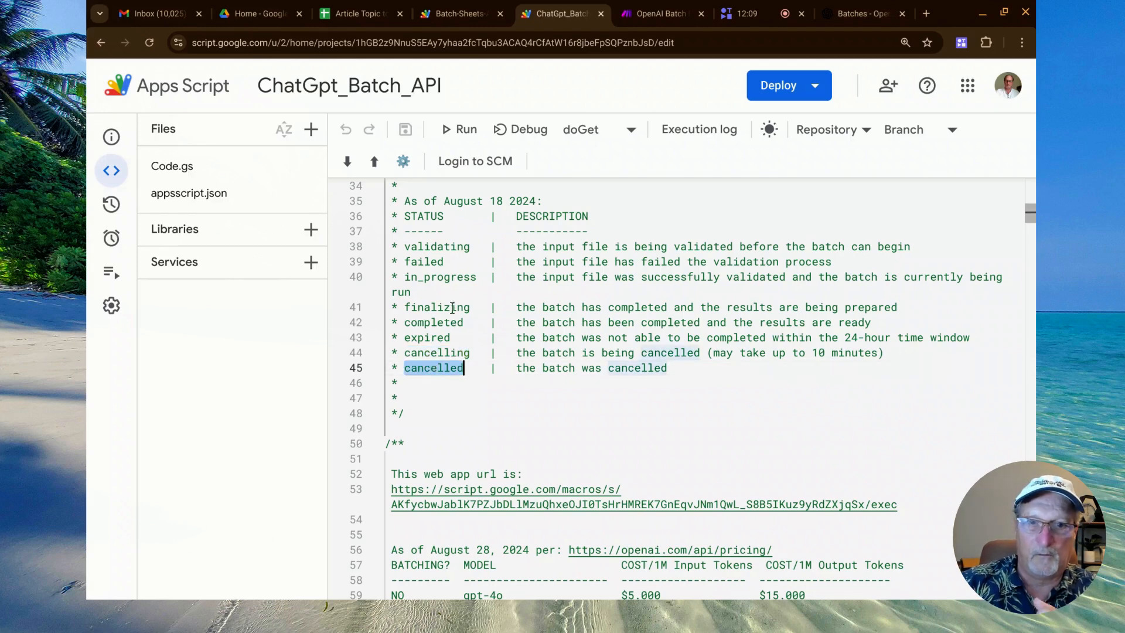
# Highlight the in_progress status and the completed status in the header comment's status list.
pyautogui.doubleClick(447, 278)
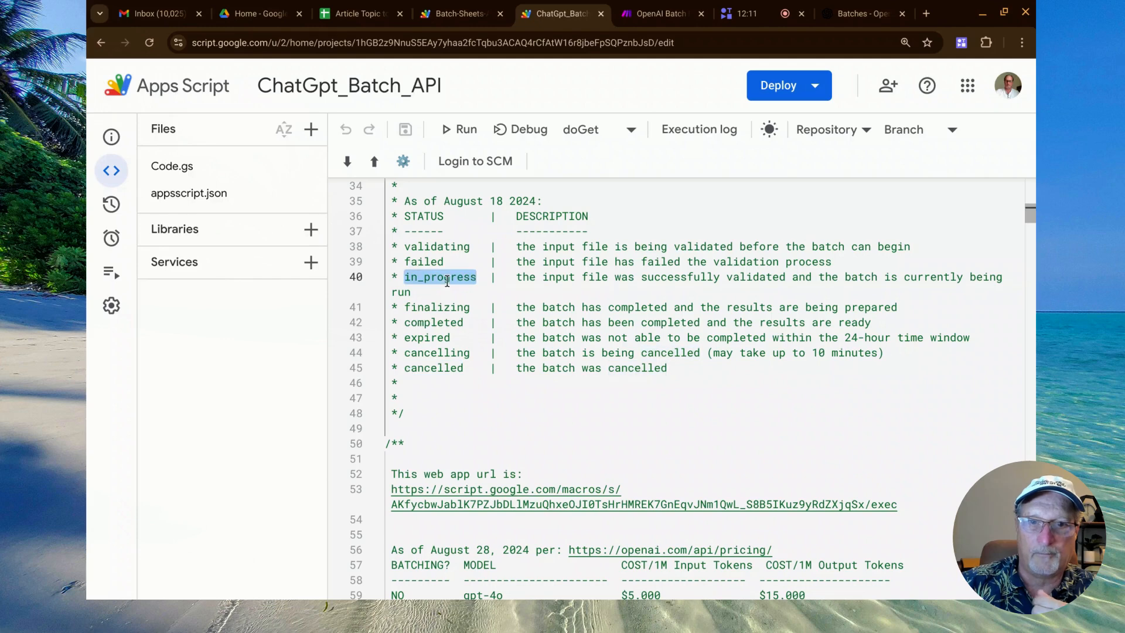
pyautogui.doubleClick(436, 322)
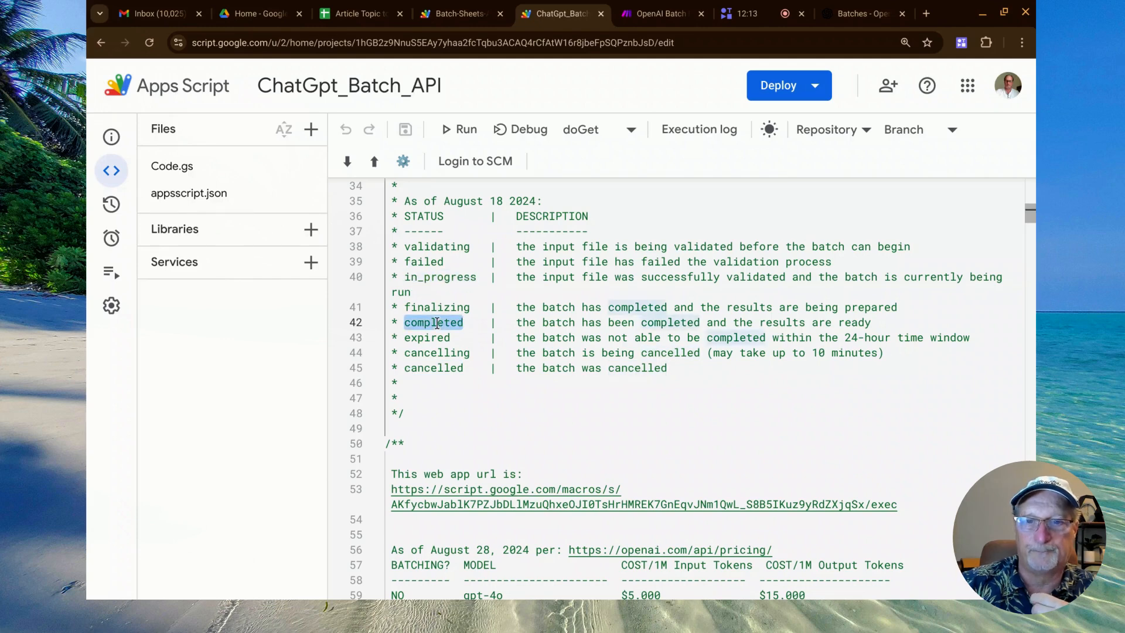
pyautogui.scroll(-1, 466, 321)
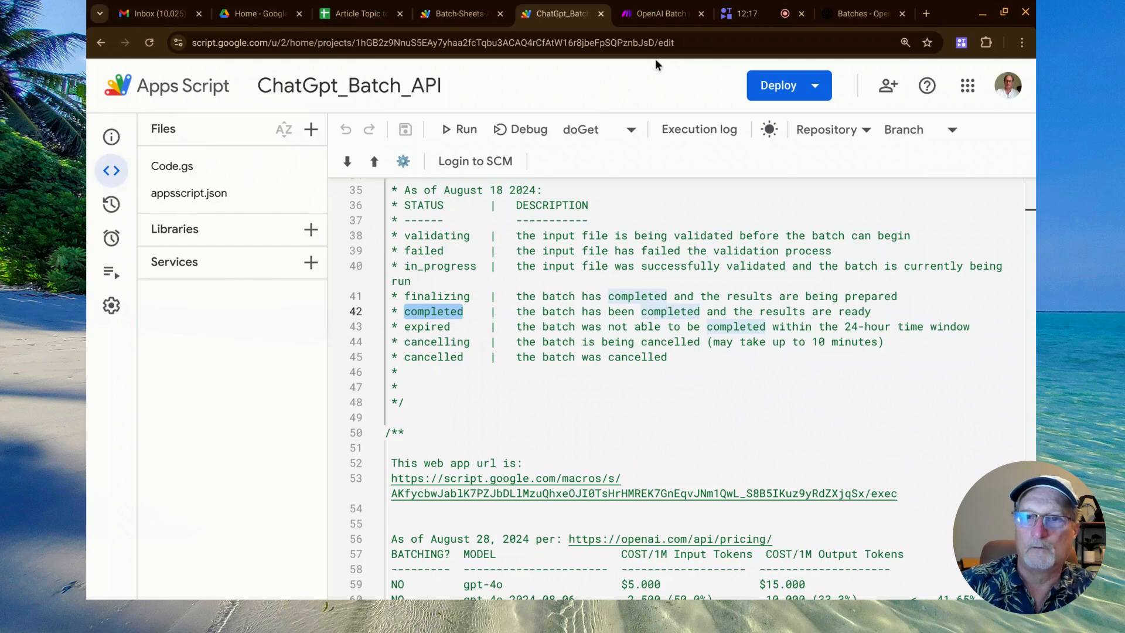
# Recheck the newest batch's refreshed details in OpenAI, and return to the OpenAIBatchDetails sheet to select its Batch Completed Time cell.
pyautogui.click(851, 13)
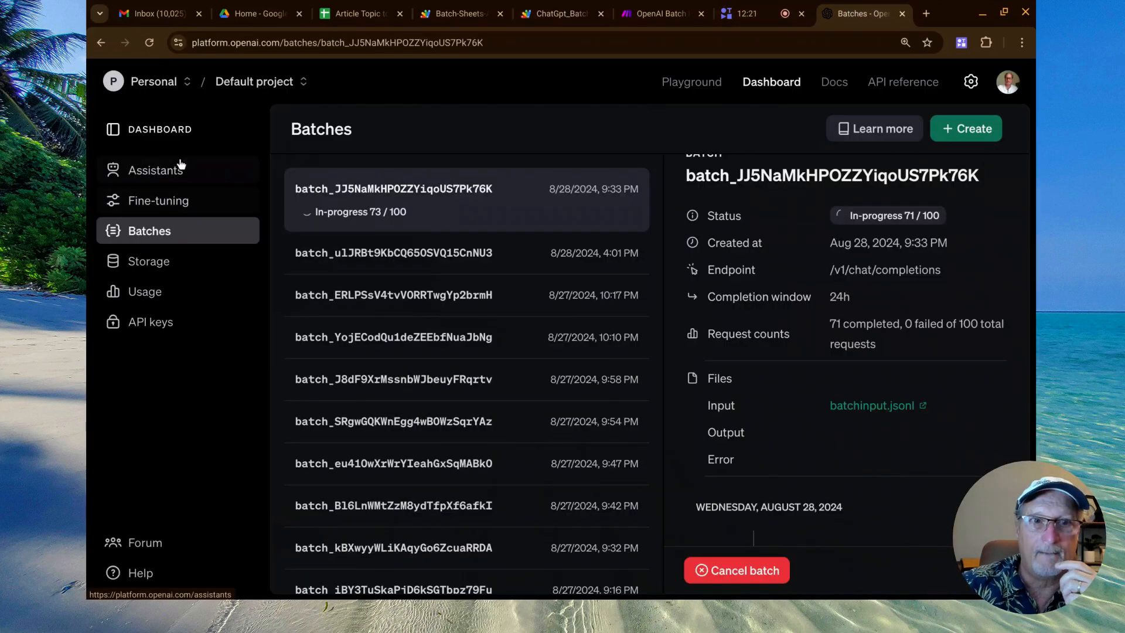
pyautogui.click(149, 50)
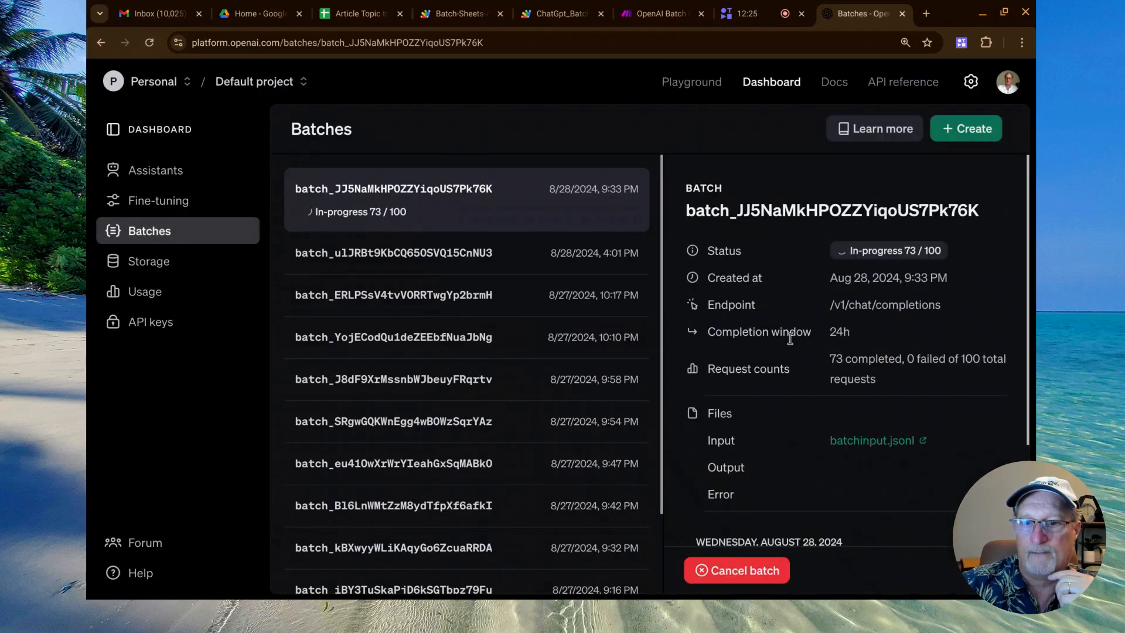
pyautogui.scroll(-1, 791, 334)
pyautogui.scroll(1, 790, 338)
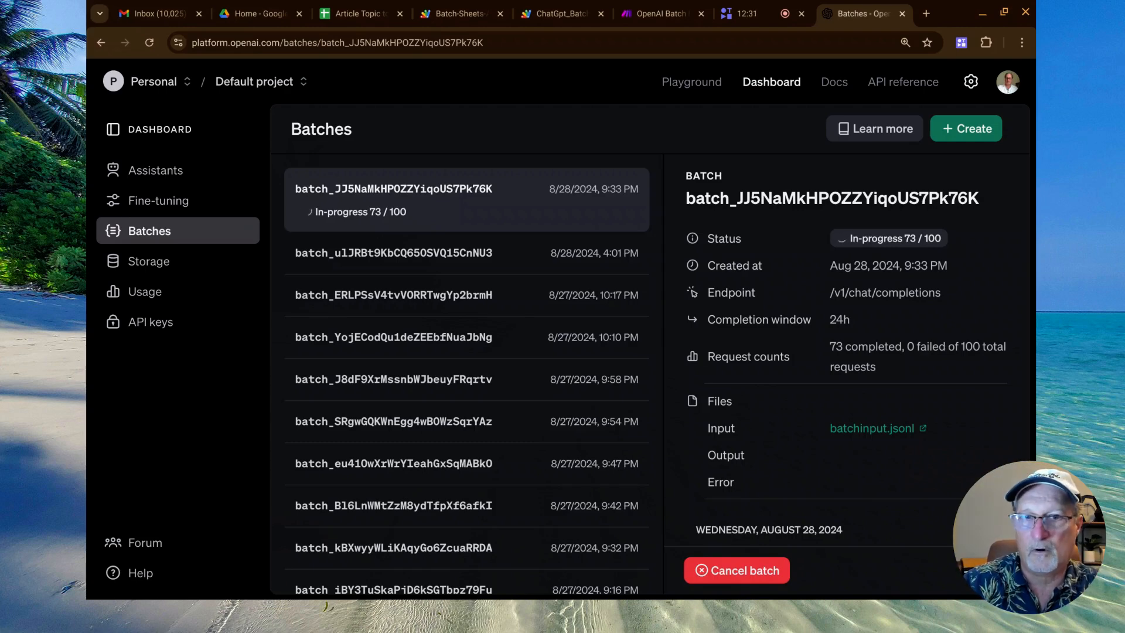
pyautogui.click(360, 13)
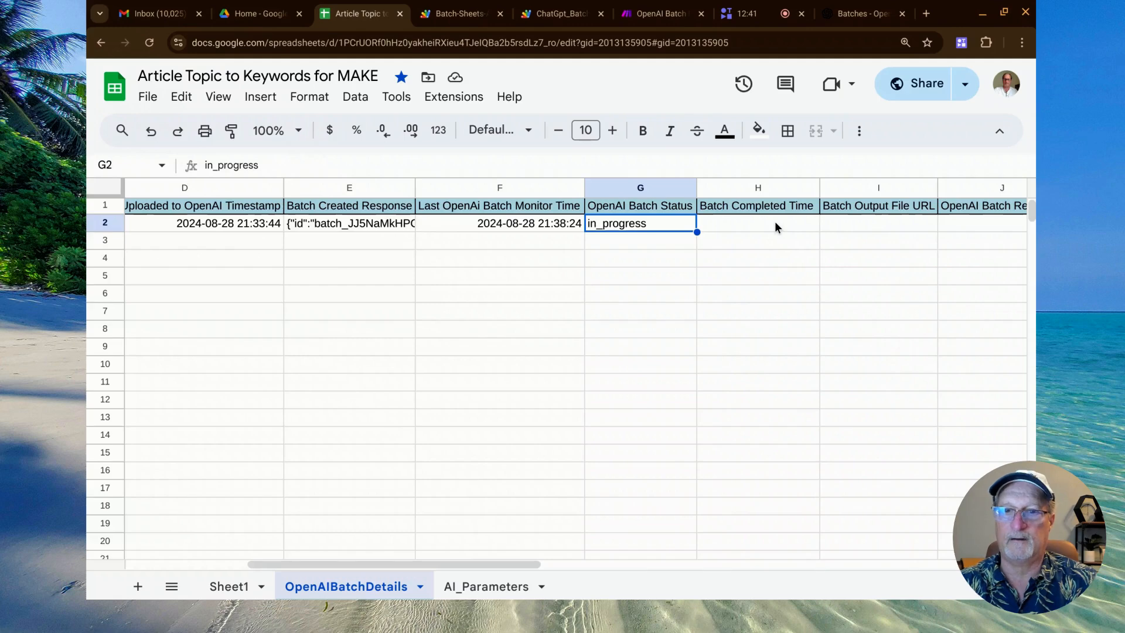
pyautogui.click(750, 224)
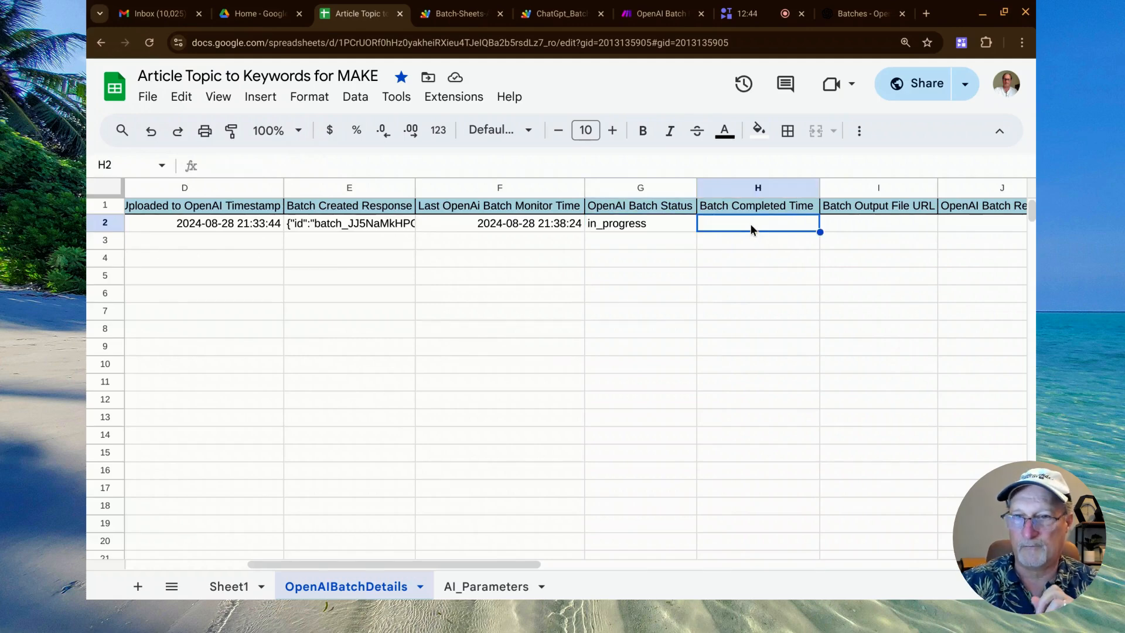
# Open Sheet1, clear the column selection, zoom the page out, and review the Article Topic, SEO Keyword Ideas and Status columns.
pyautogui.click(230, 587)
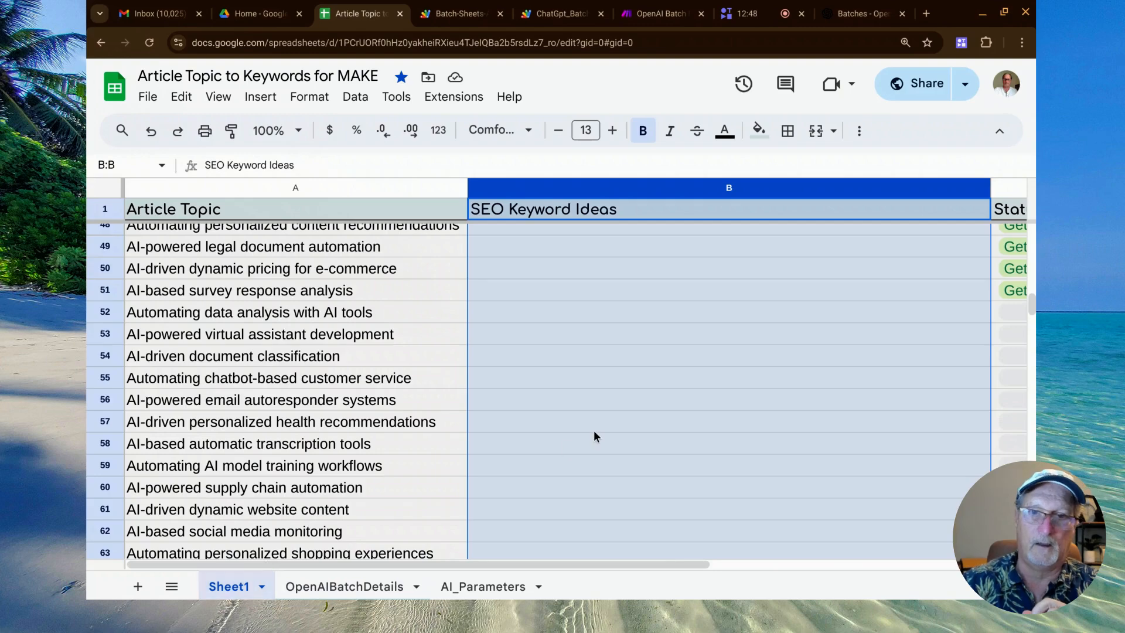
pyautogui.click(594, 431)
pyautogui.hotkey('ctrl', '-')
pyautogui.hotkey('ctrl', '-')
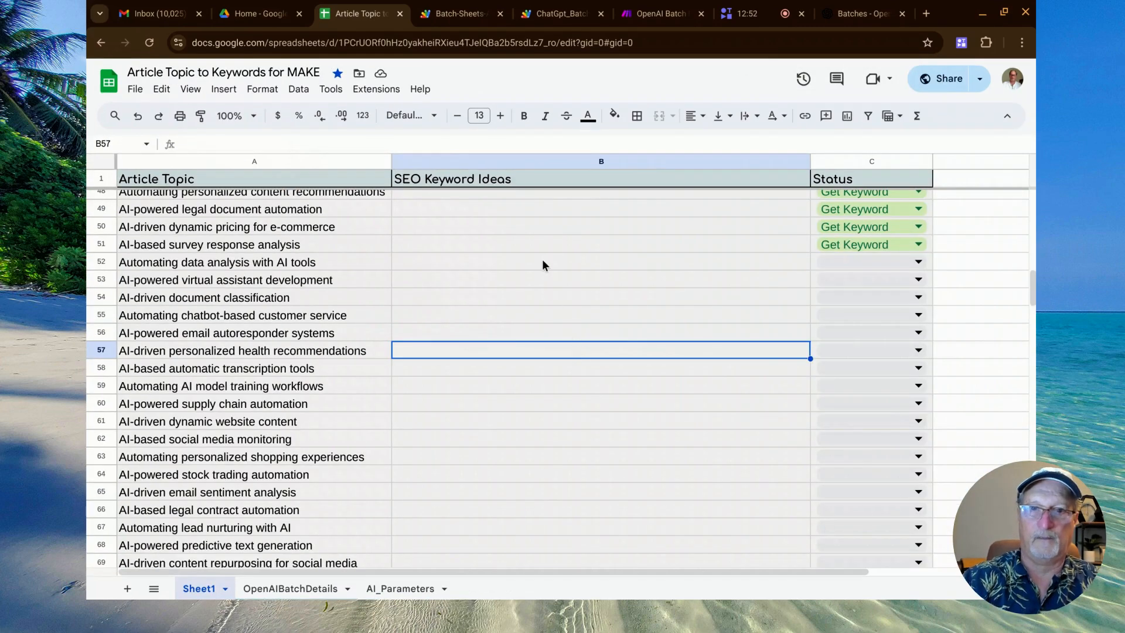
pyautogui.scroll(12, 540, 251)
pyautogui.scroll(-5, 539, 250)
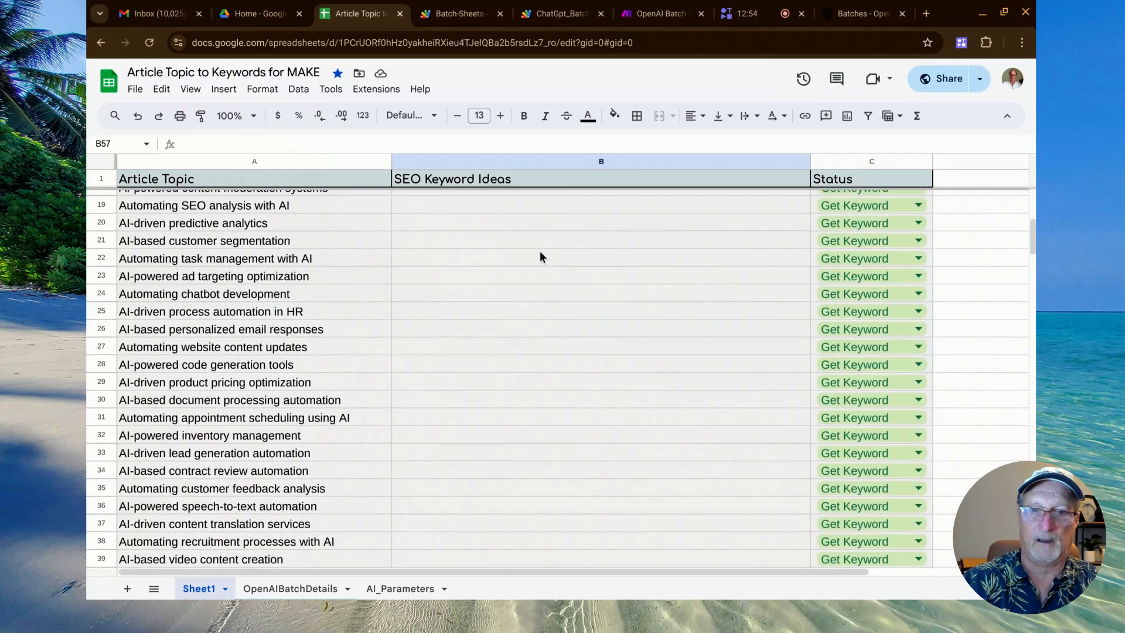
pyautogui.scroll(5, 539, 251)
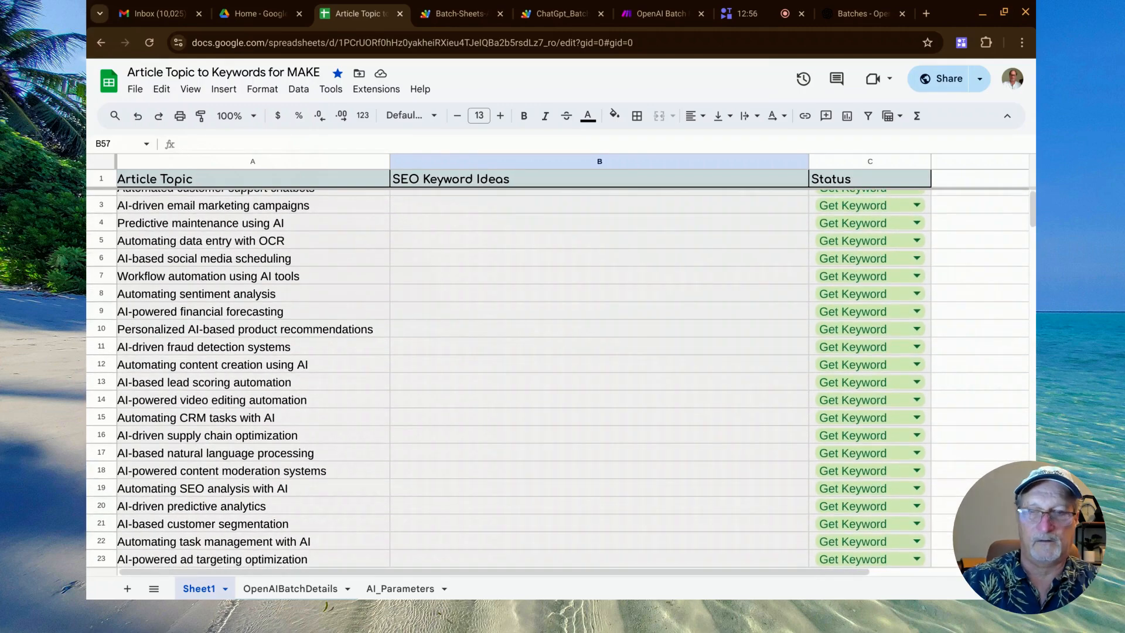
pyautogui.hscroll(1, 275, 171)
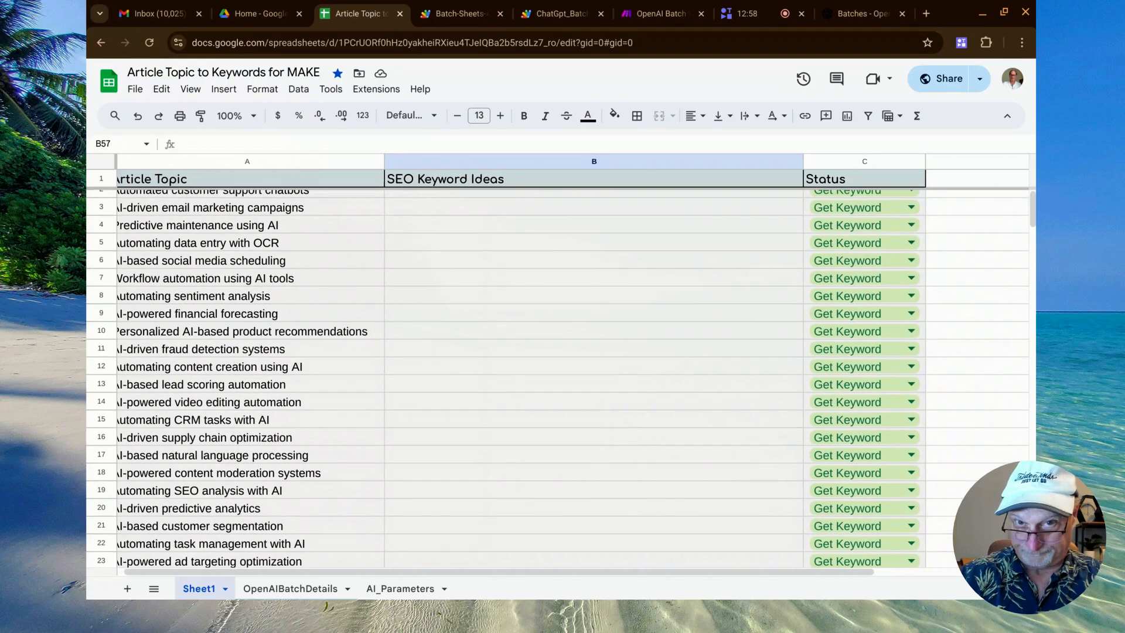
pyautogui.scroll(1, 275, 171)
pyautogui.hscroll(-1, 539, 351)
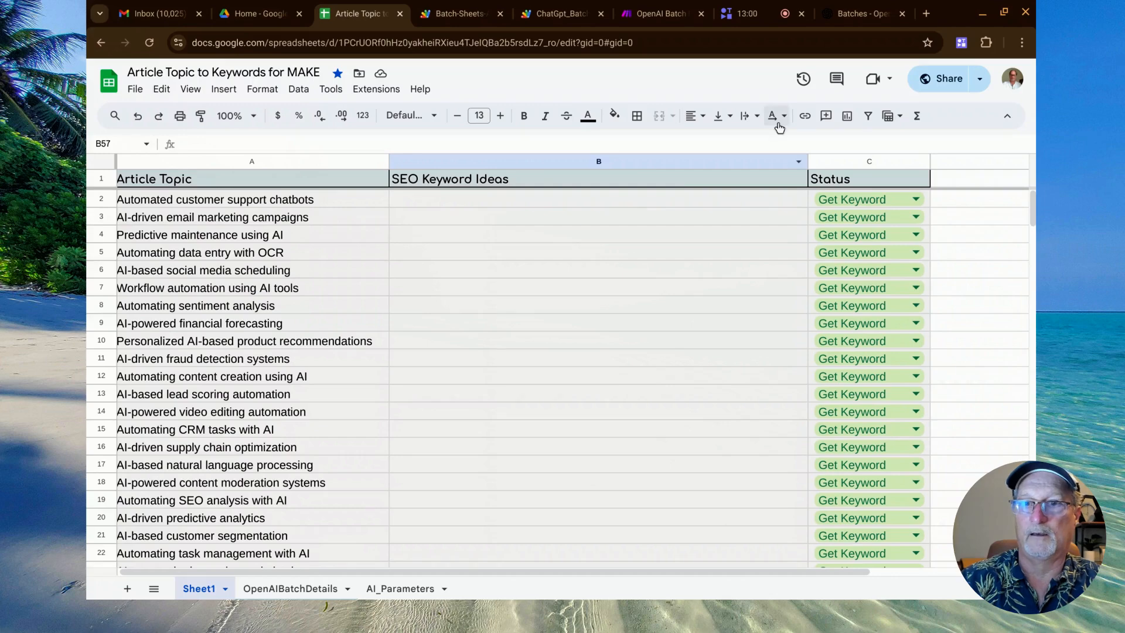
# Select the SEO Keyword Ideas cell in row 4, and highlight the newest batch's completion time on the OpenAI Batches page.
pyautogui.hotkey('ctrl', 'l')
pyautogui.click(685, 237)
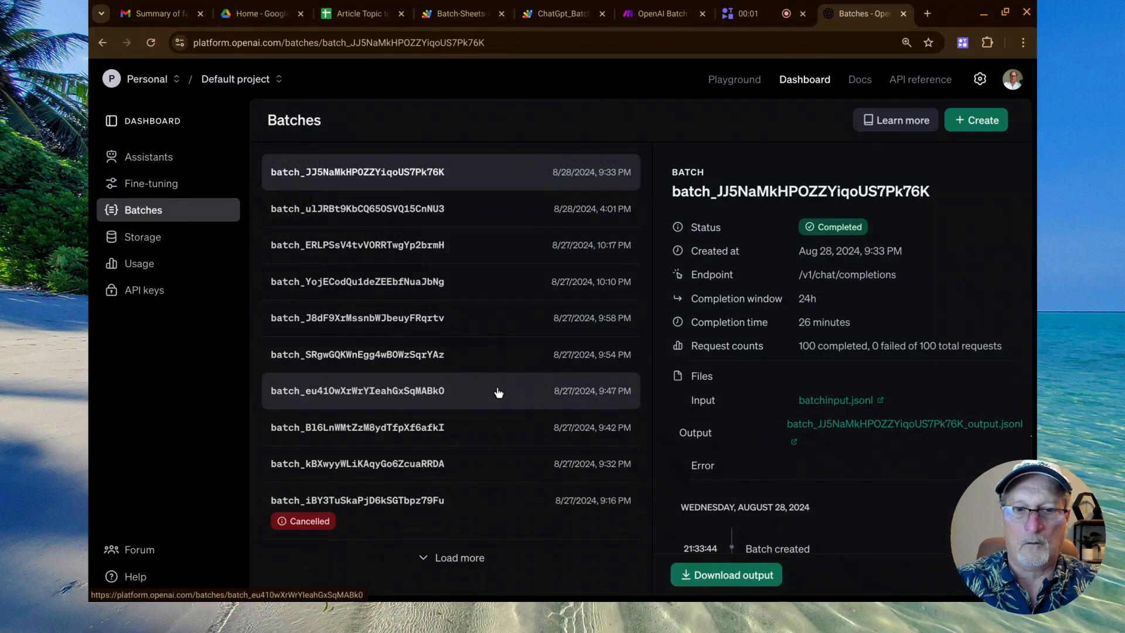
pyautogui.hotkey('ctrl', '+')
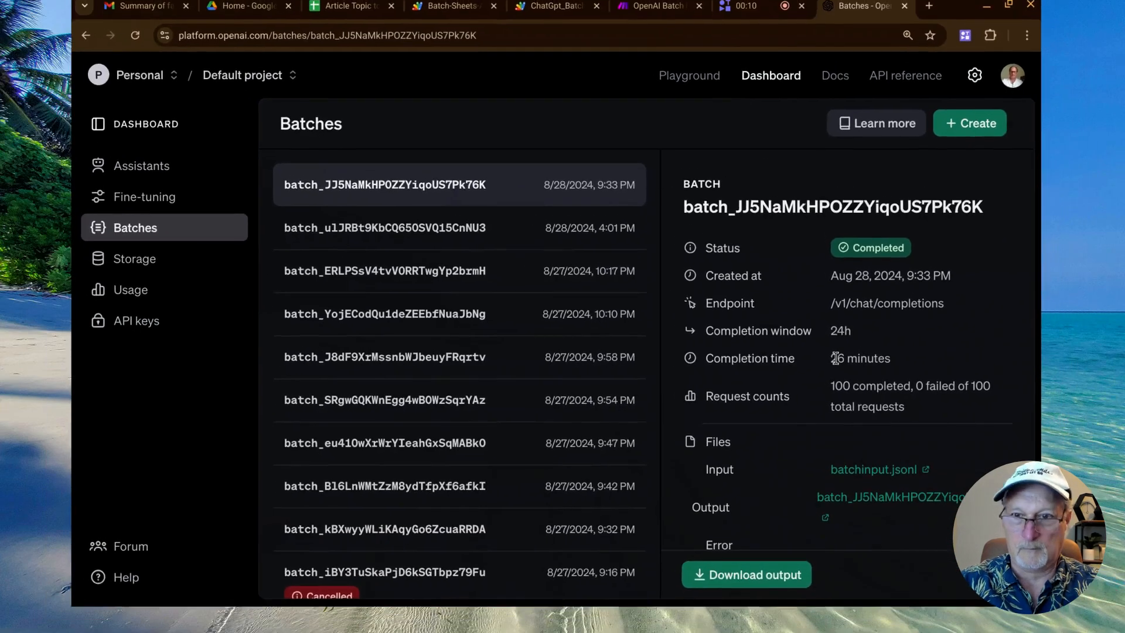
pyautogui.moveTo(818, 343); pyautogui.dragTo(889, 356)
pyautogui.click(889, 356)
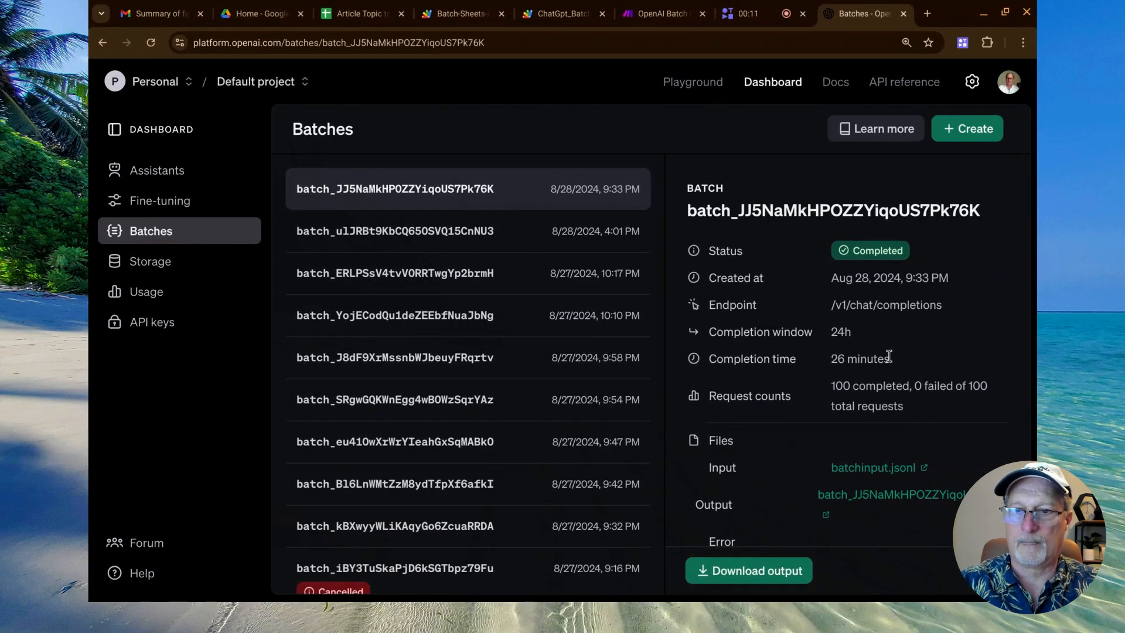
# Return to the Article Topic to Keywords for MAKE spreadsheet and check the batch status and completed time on the OpenAIBatchDetails sheet.
pyautogui.click(362, 16)
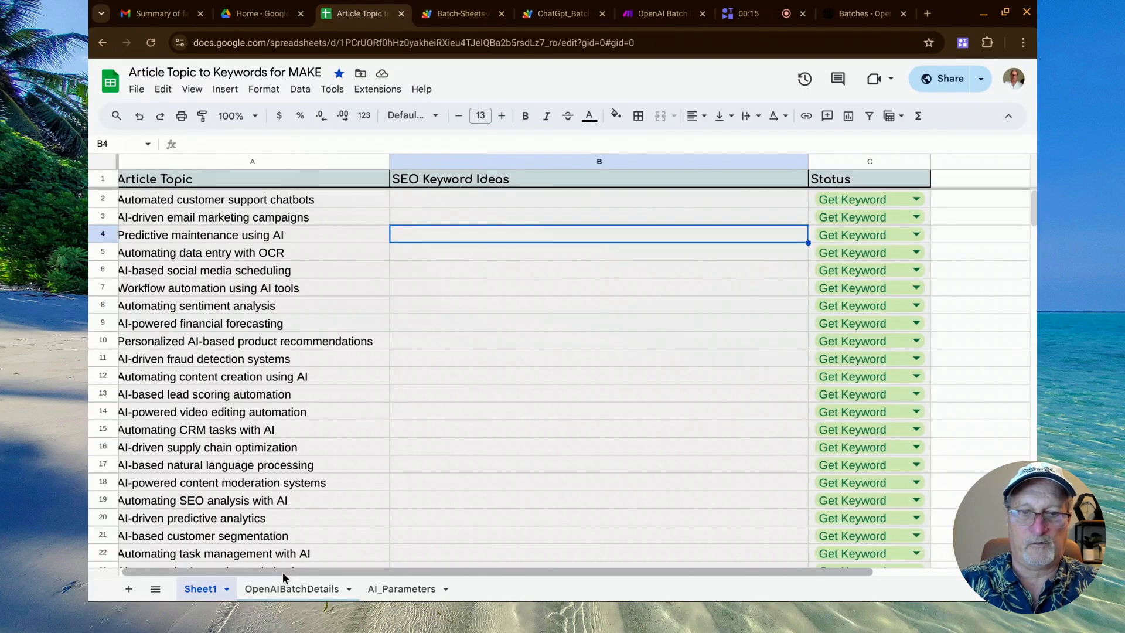
pyautogui.click(285, 587)
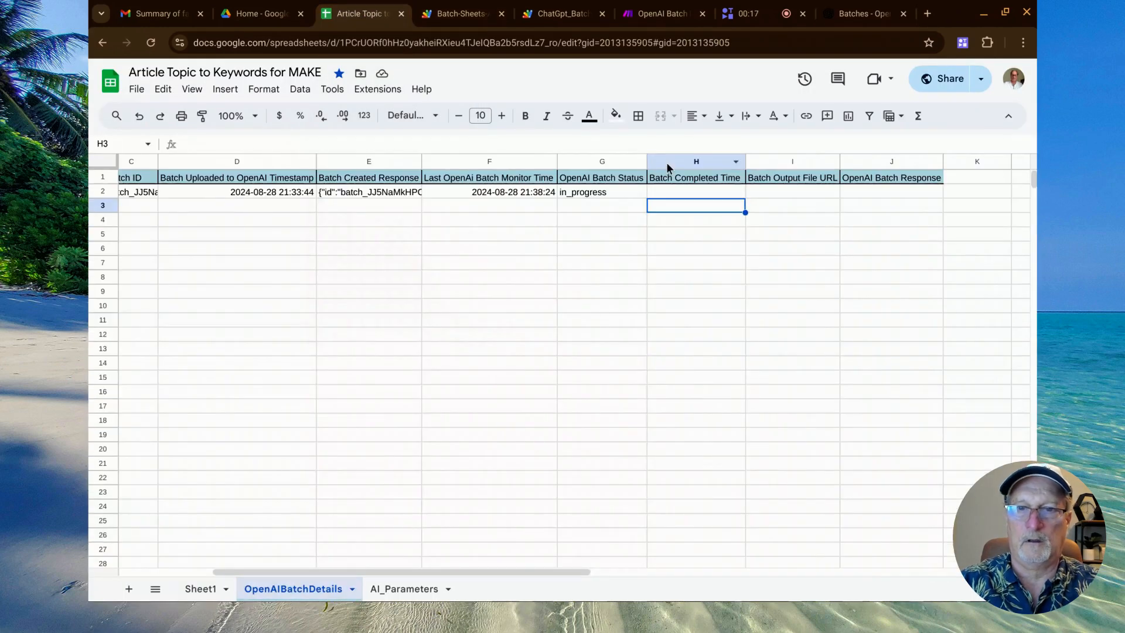
pyautogui.hotkey('ctrl', '+')
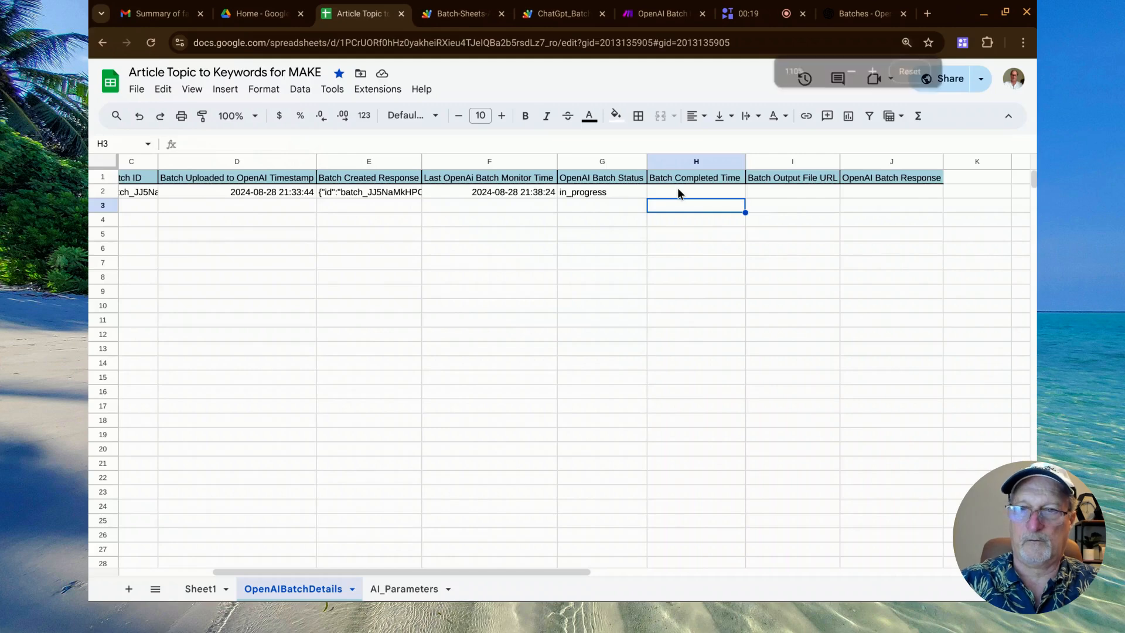
# Switch to the ChatGpt_Batch_API Apps Script project and reload its list of triggers by way of the code editor.
pyautogui.click(562, 13)
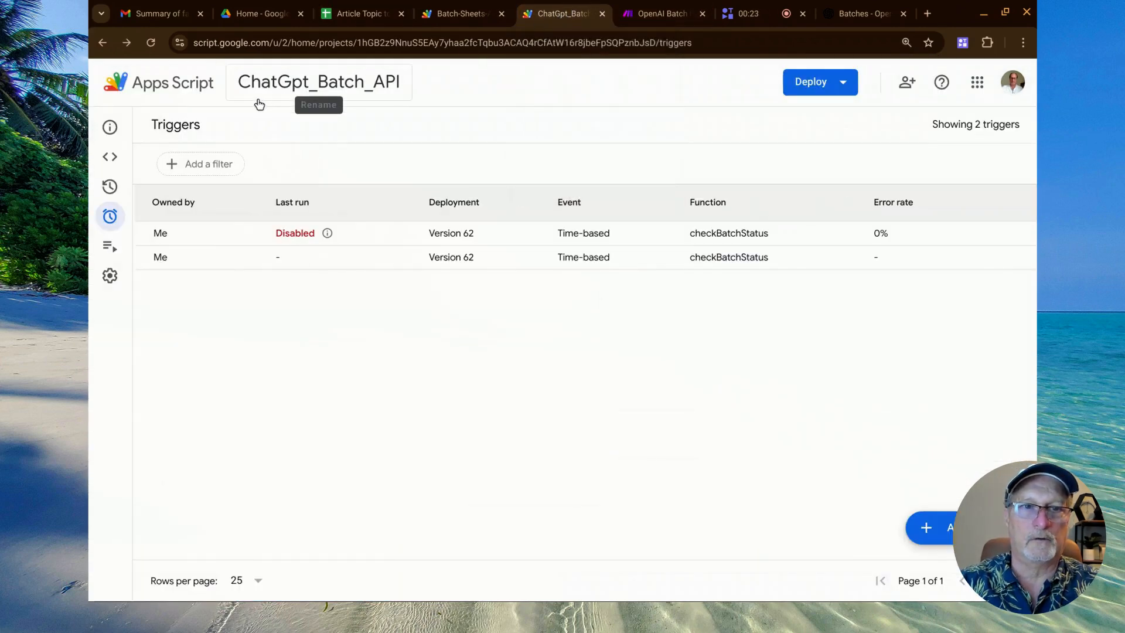
pyautogui.click(112, 160)
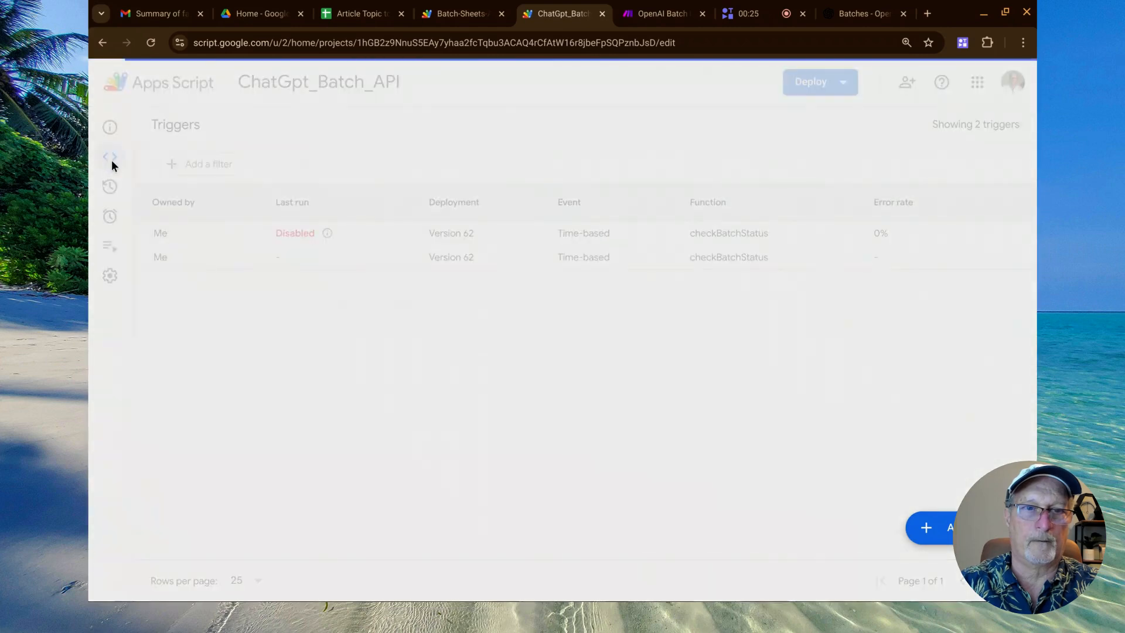
pyautogui.click(113, 217)
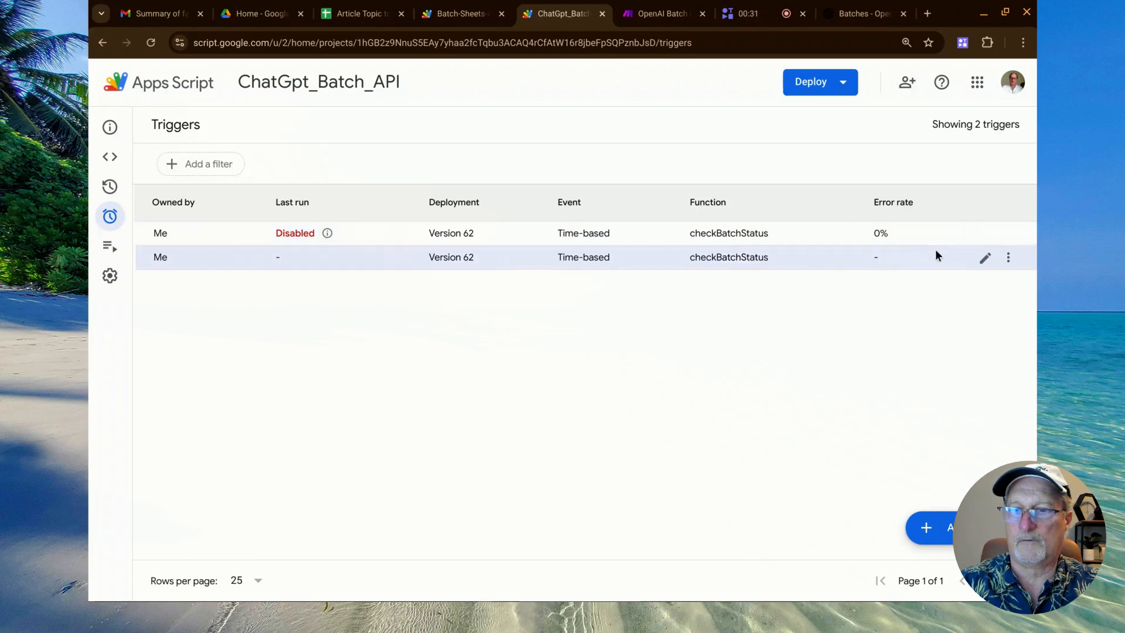
pyautogui.click(985, 259)
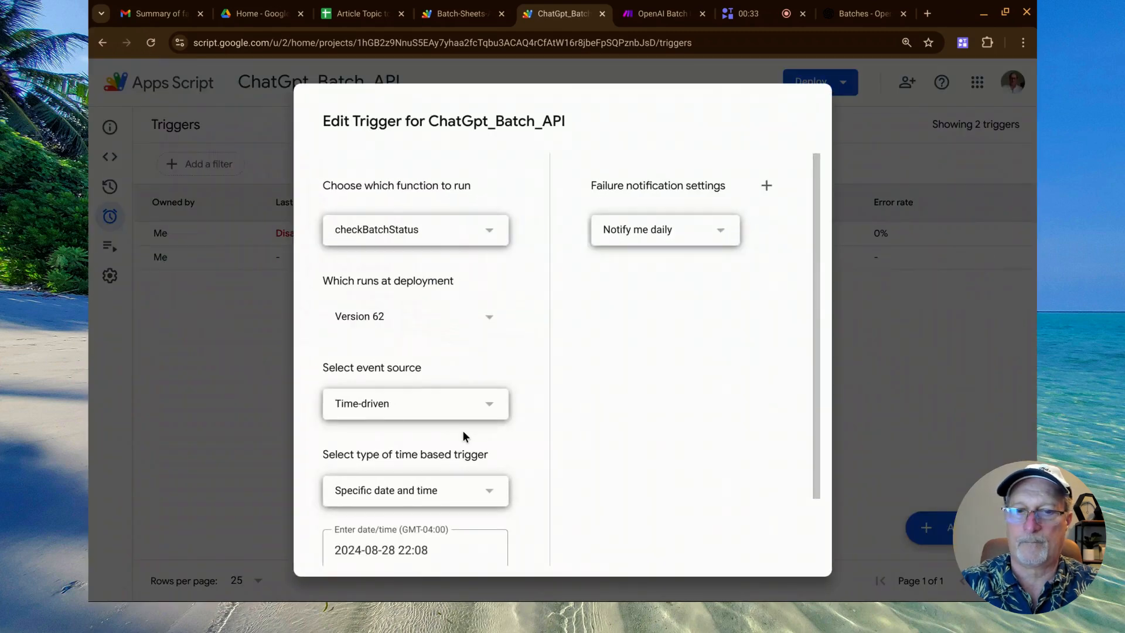
pyautogui.scroll(-2, 462, 429)
pyautogui.scroll(-1, 463, 430)
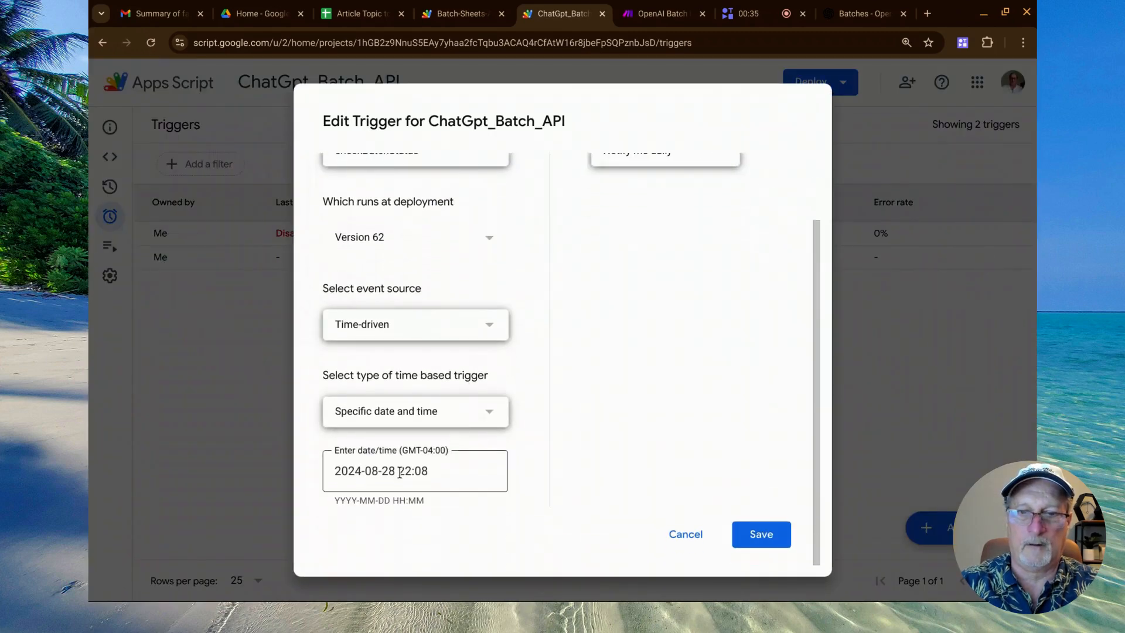
pyautogui.moveTo(400, 473); pyautogui.dragTo(452, 467)
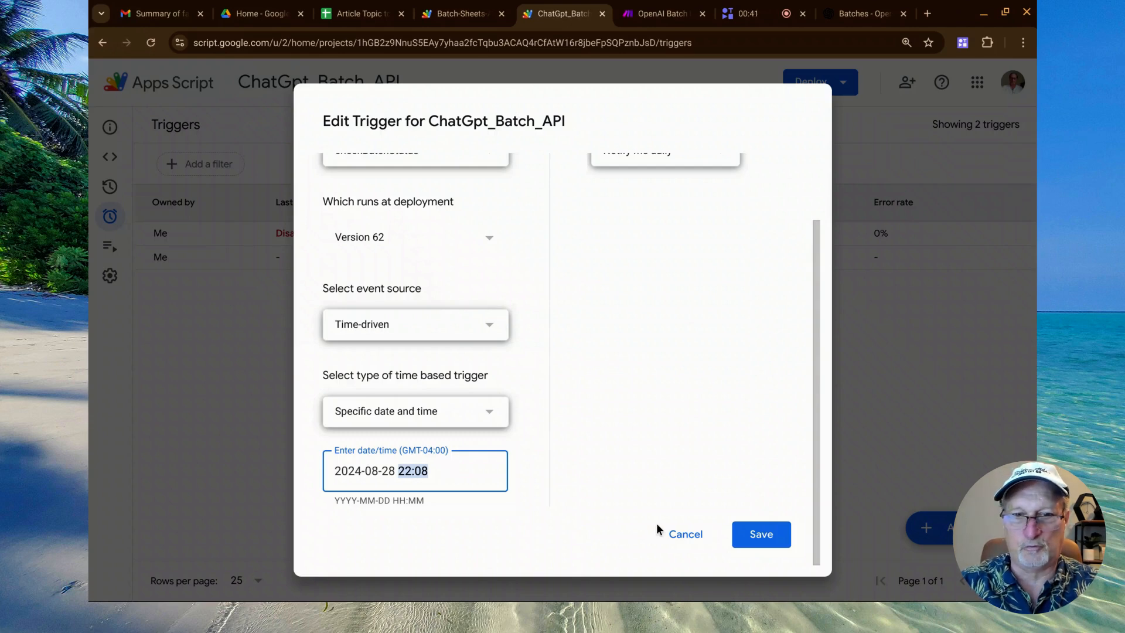
pyautogui.click(438, 473)
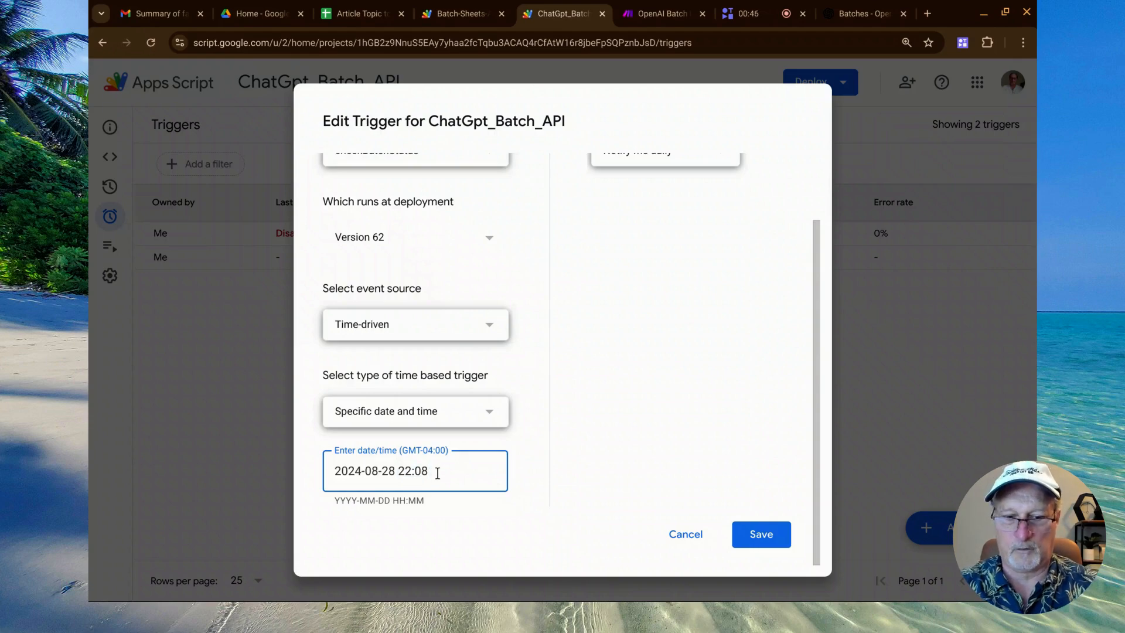
pyautogui.press('BackSpace')
pyautogui.write('3')
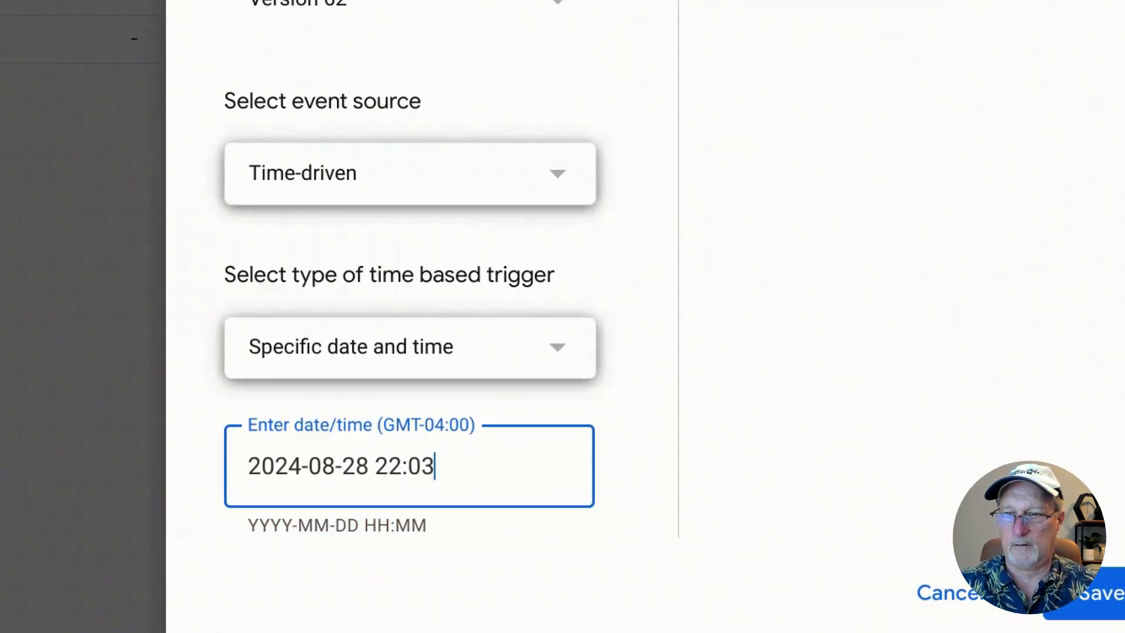
pyautogui.click(1108, 594)
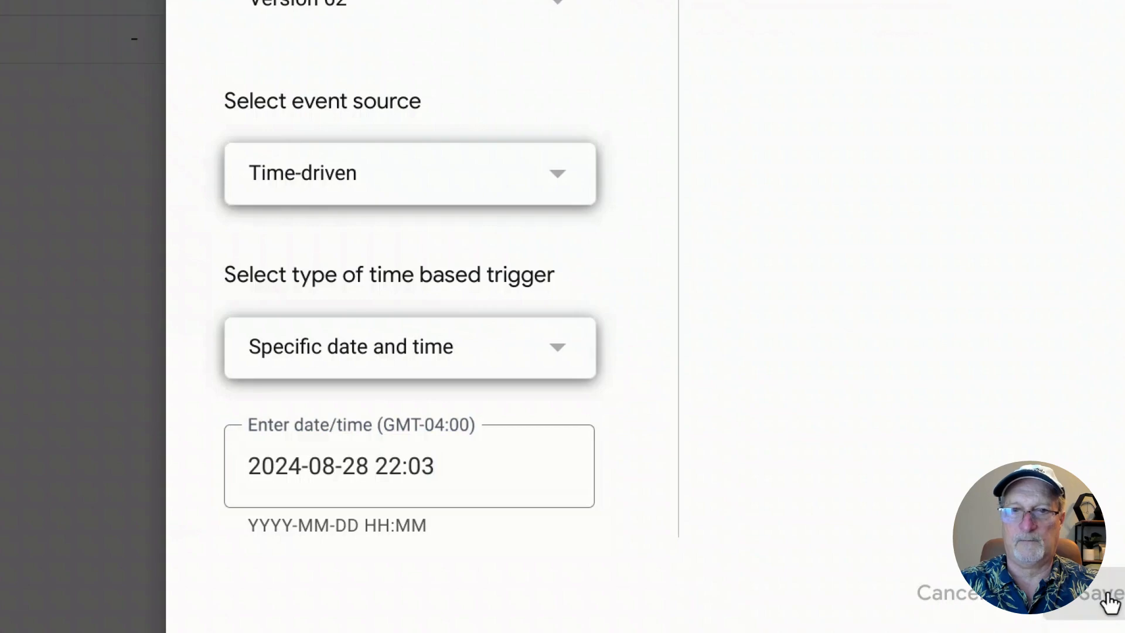
# Return to the spreadsheet, check Sheet1's SEO Keyword Ideas and Status columns for results, and open the OpenAIBatchDetails sheet.
pyautogui.click(359, 14)
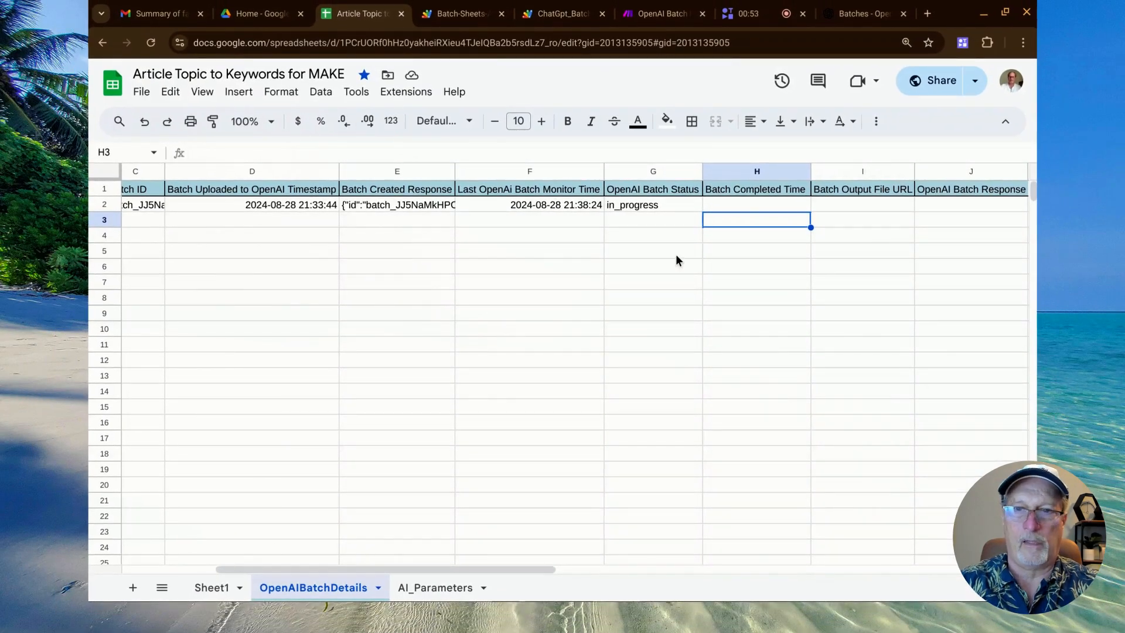
pyautogui.click(214, 589)
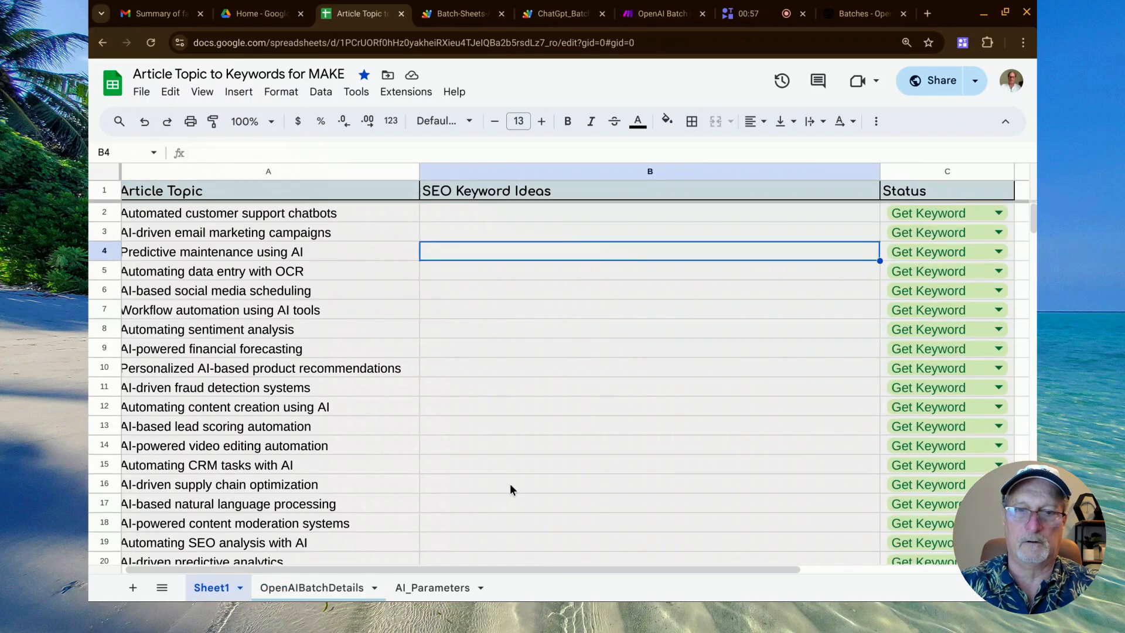
pyautogui.scroll(-1, 511, 485)
pyautogui.scroll(1, 510, 485)
pyautogui.hotkey('ctrl', '-')
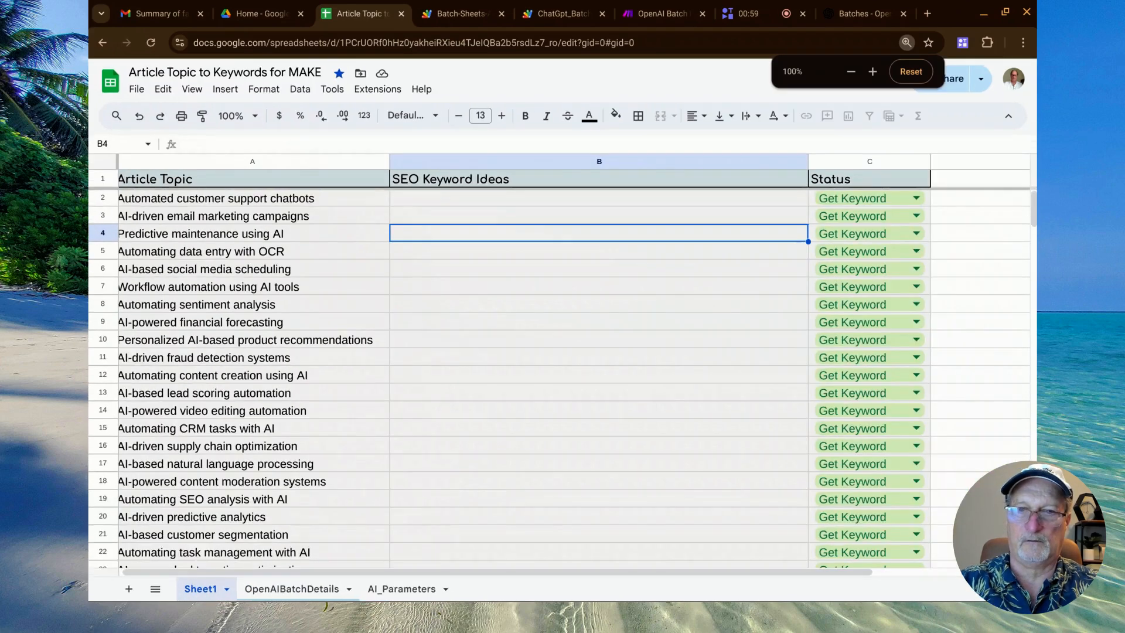
pyautogui.click(302, 593)
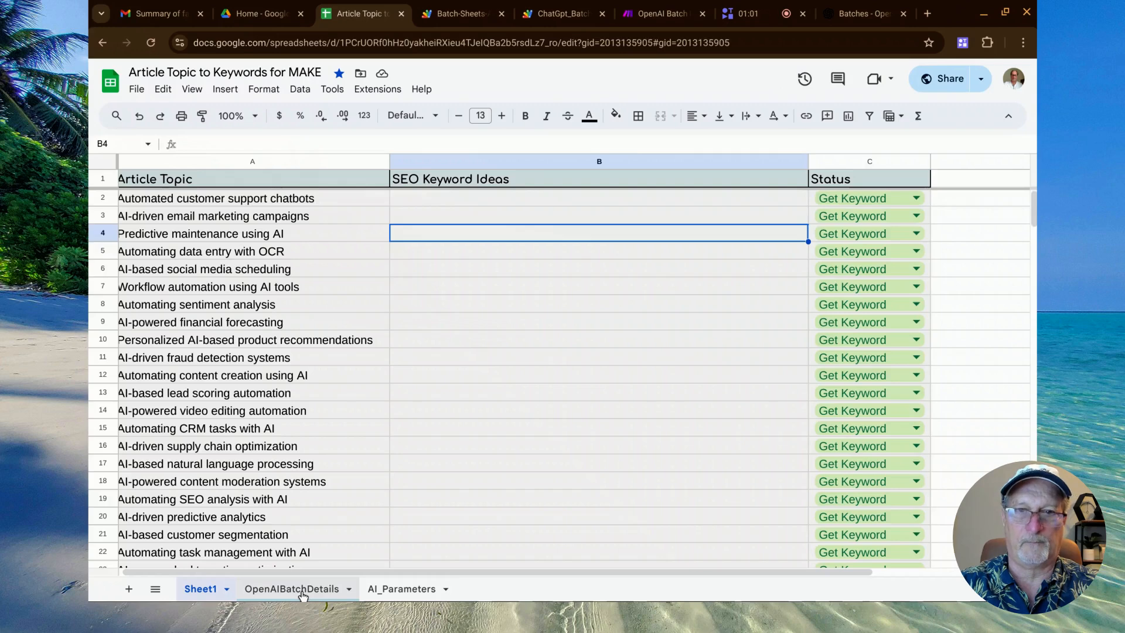
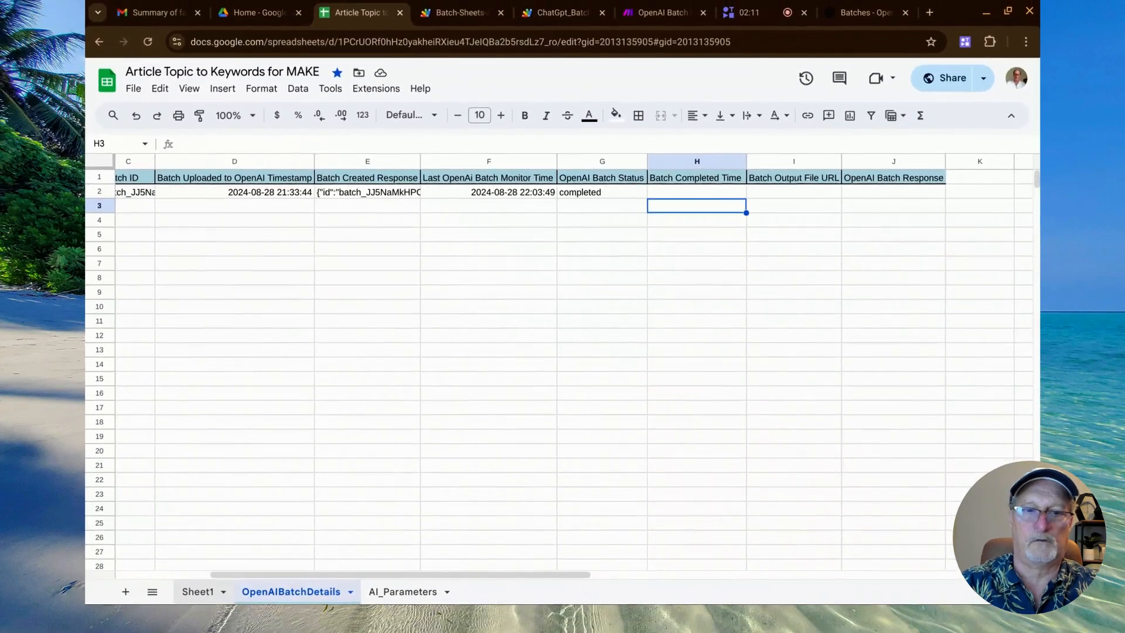
# Open Sheet1 and check the SEO Keyword Ideas and Status columns for the returned batch results.
pyautogui.click(202, 589)
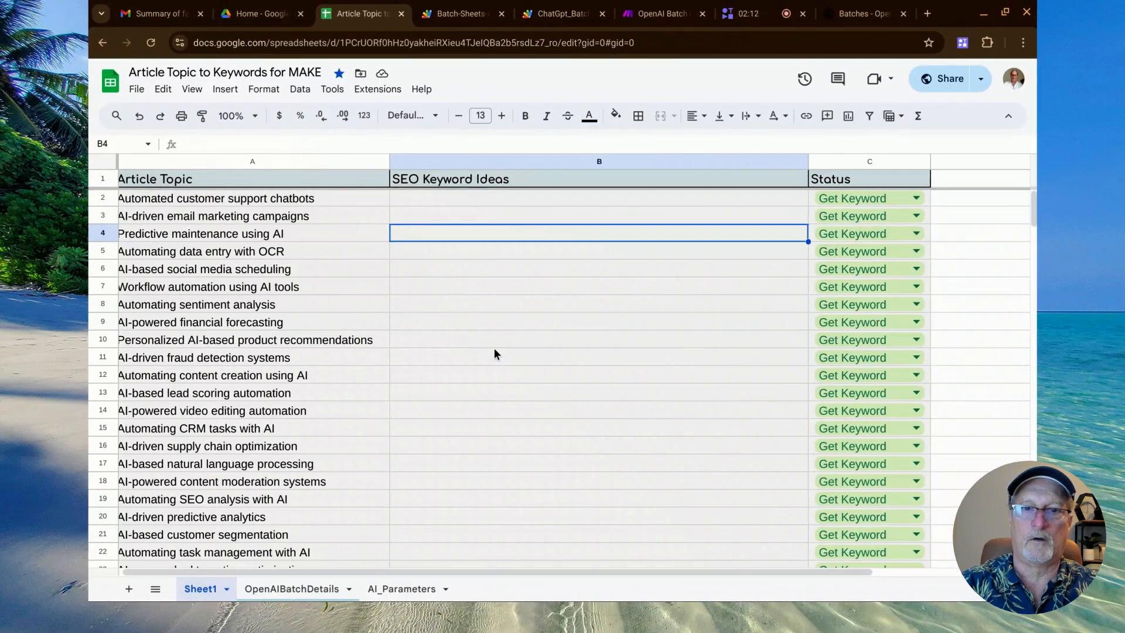
pyautogui.scroll(-20, 550, 323)
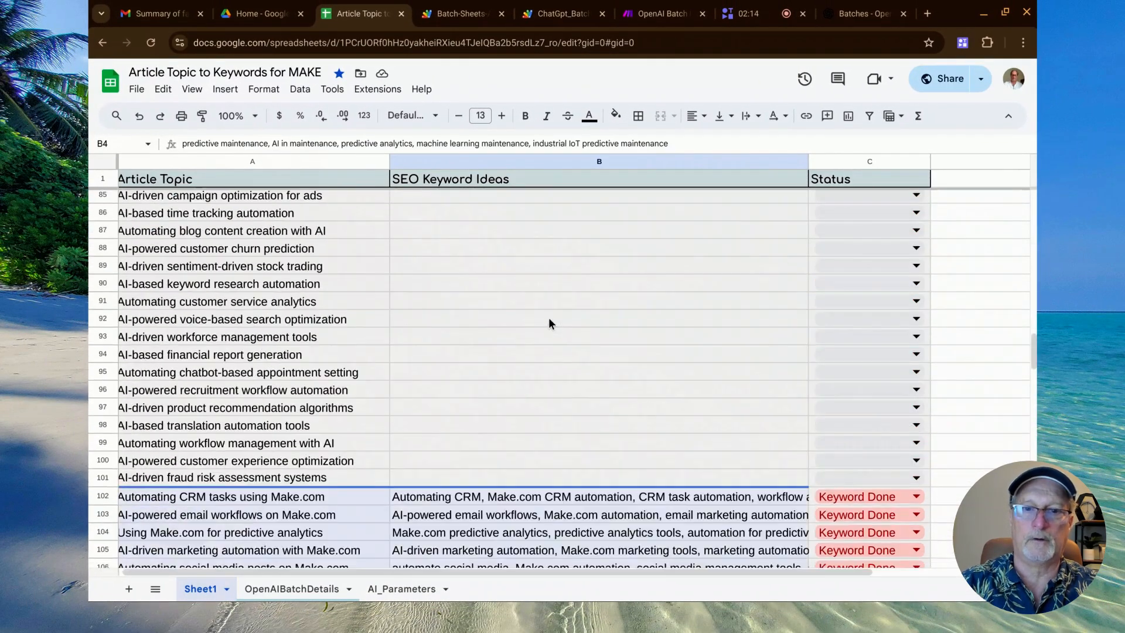
pyautogui.scroll(20, 550, 352)
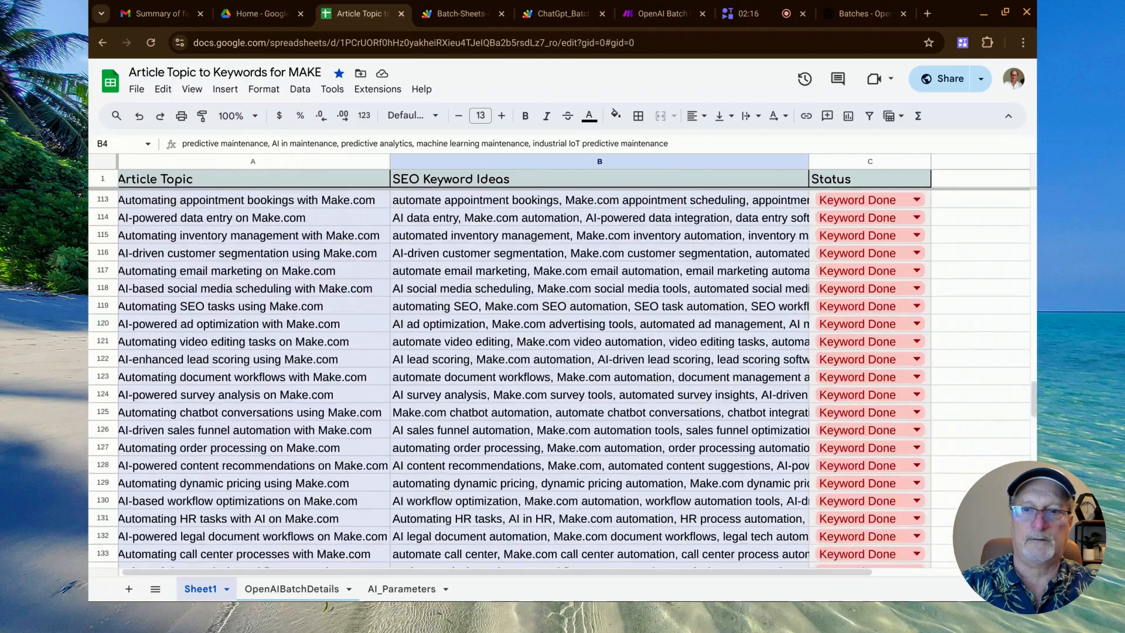
pyautogui.scroll(5, 559, 379)
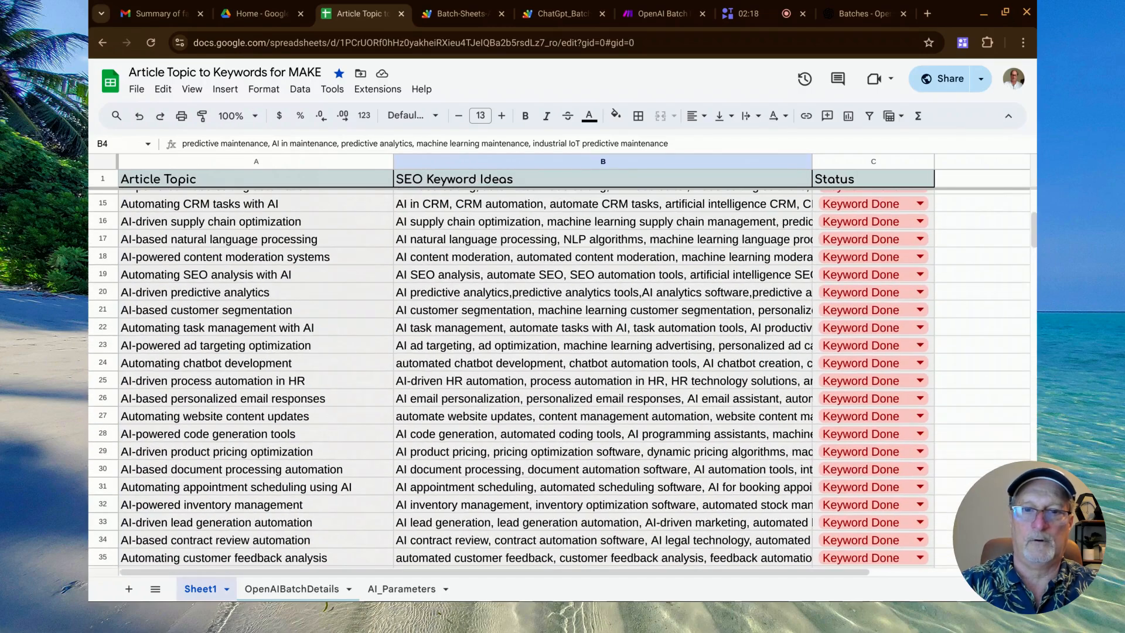
pyautogui.scroll(5, 559, 379)
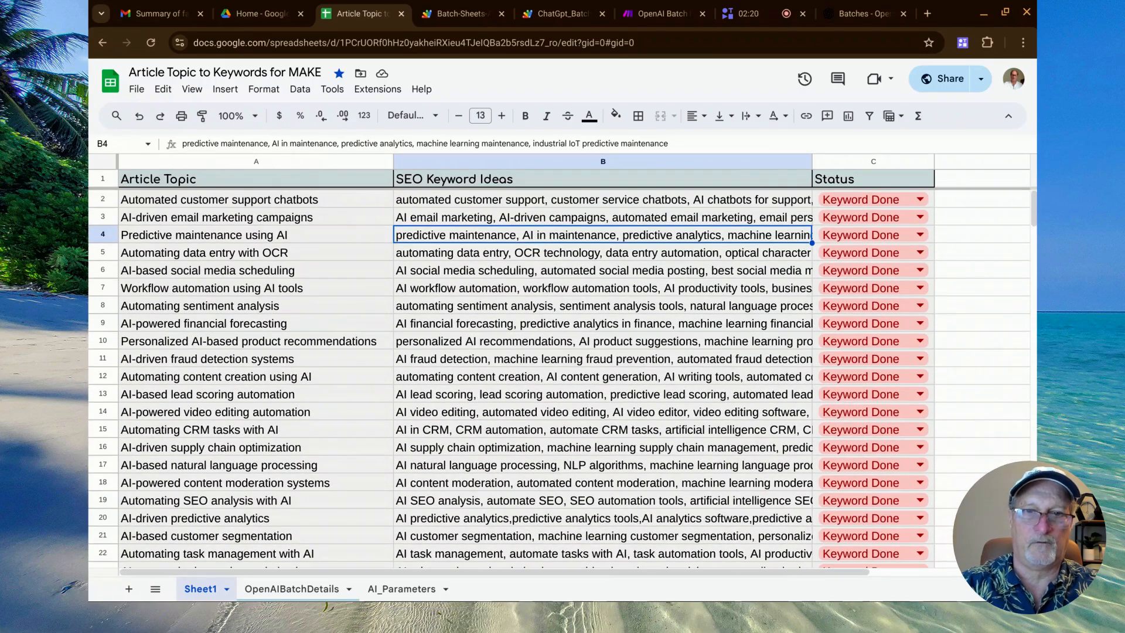
# Check the last monitor time, batch status and batch completed time in row 2 of the OpenAIBatchDetails sheet.
pyautogui.click(287, 589)
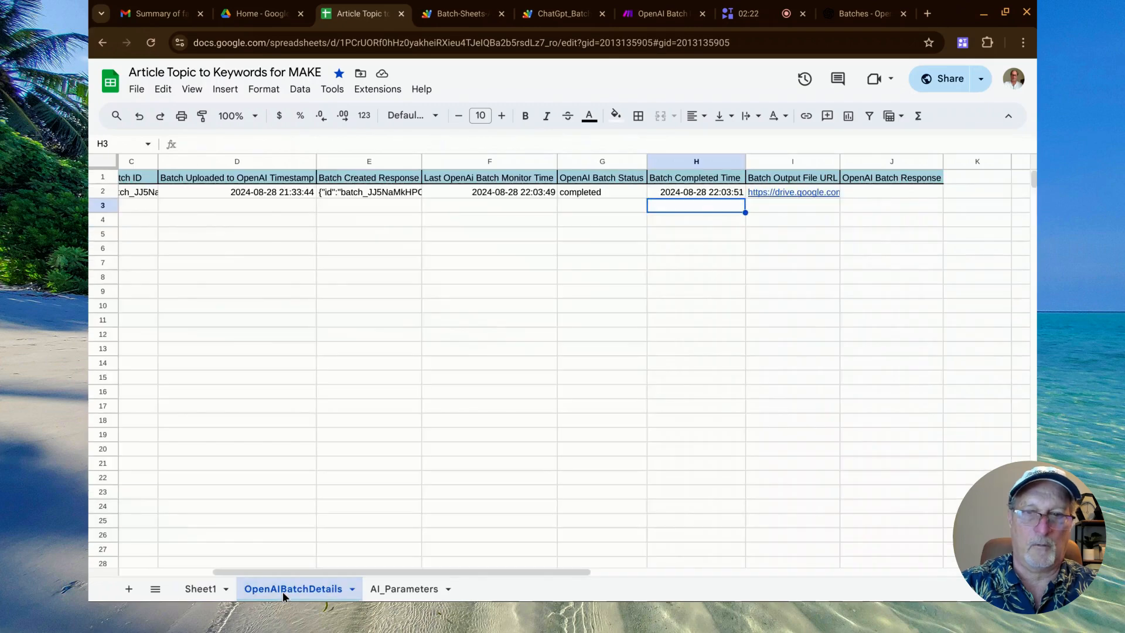
pyautogui.hotkey('ctrl', '+')
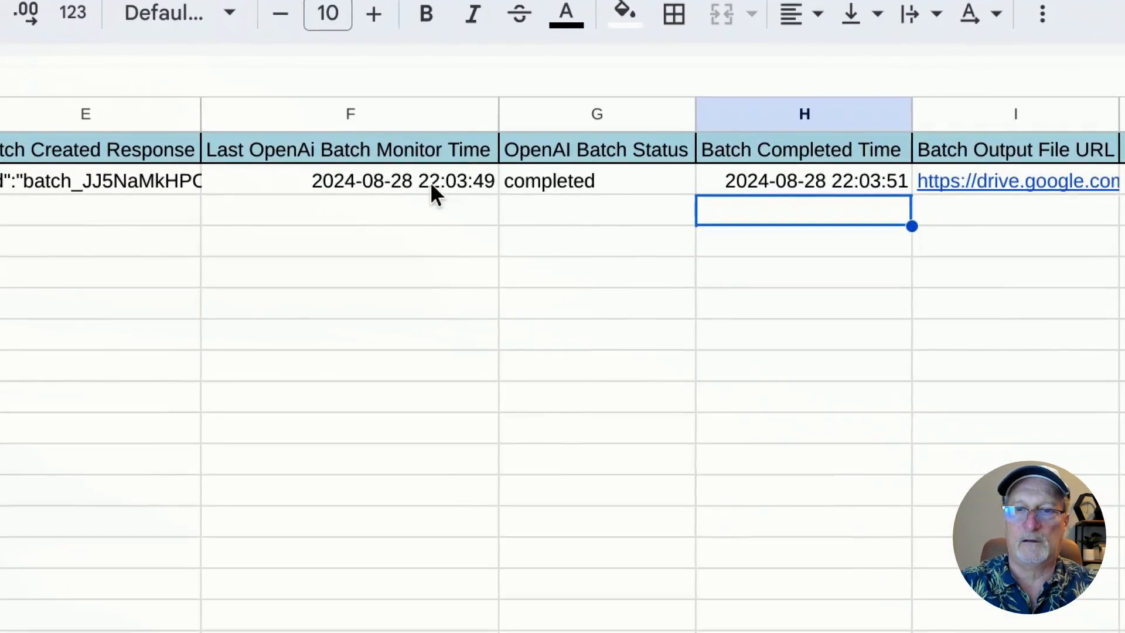
pyautogui.doubleClick(429, 181)
pyautogui.click(617, 277)
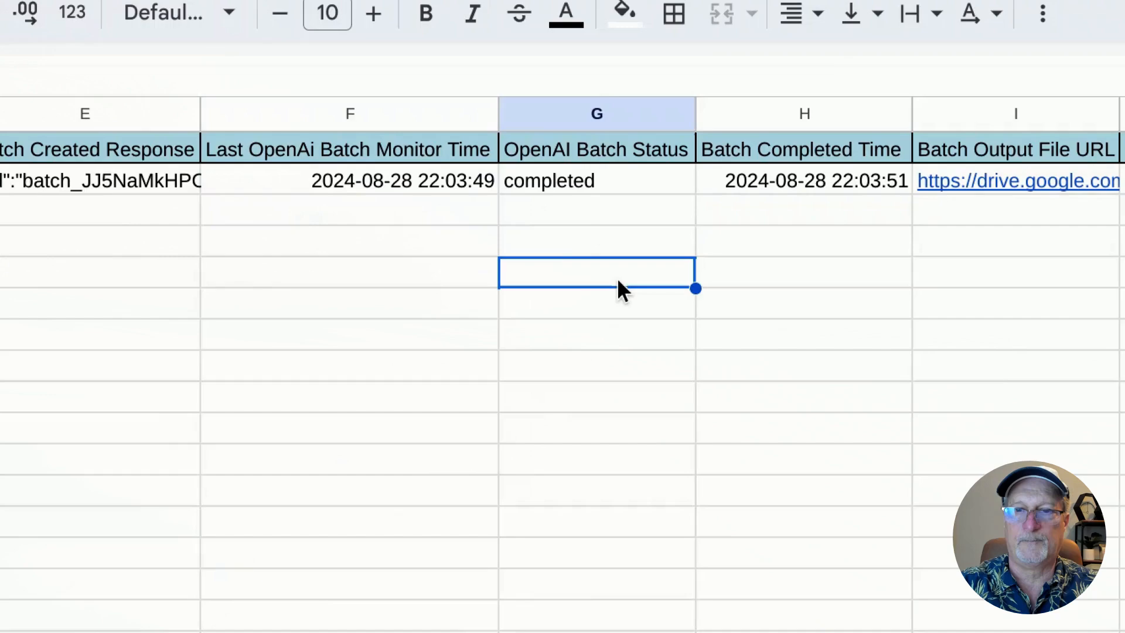
pyautogui.click(556, 180)
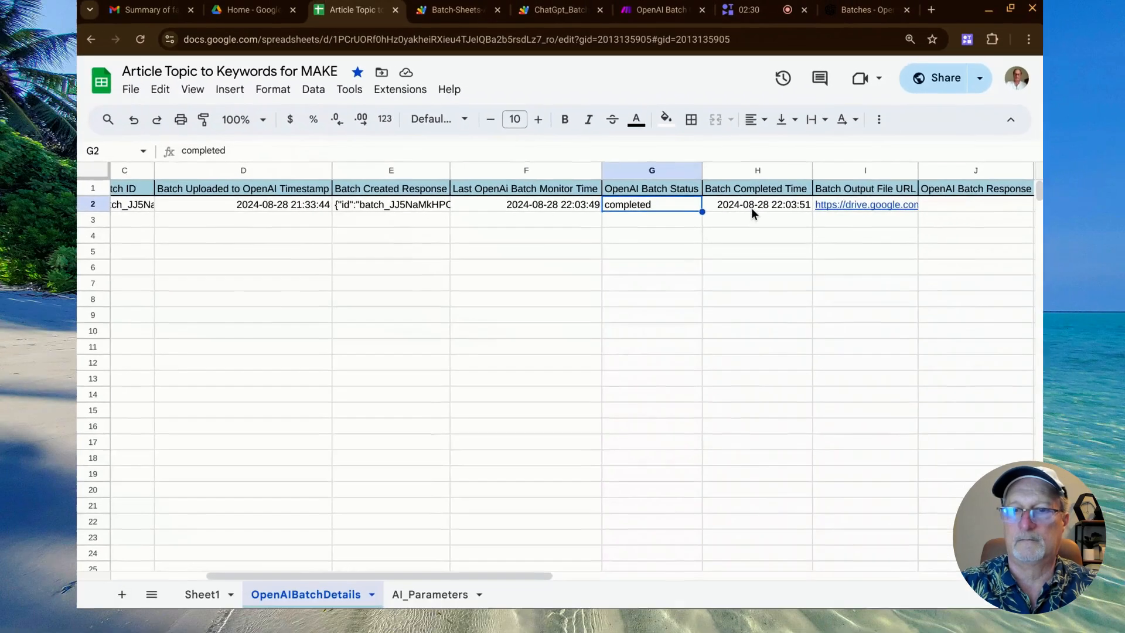
pyautogui.click(752, 206)
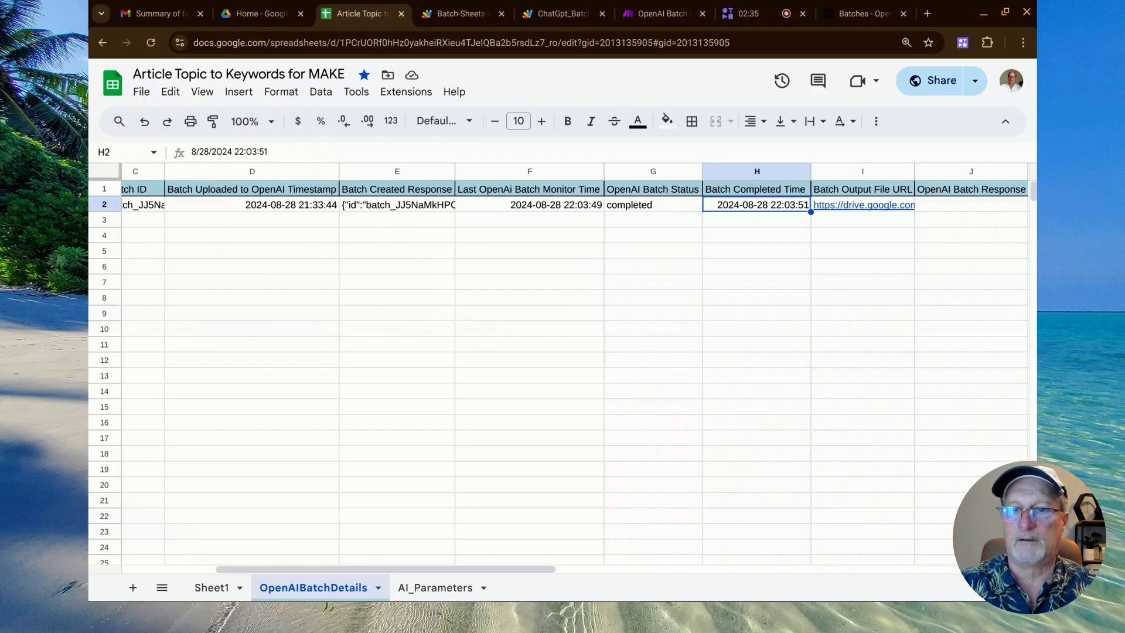
# Open batch_output.jsonl from the Batch Output File URL, highlight the rowIndex-1 record and its keywords, and close the file.
pyautogui.moveTo(826, 208)
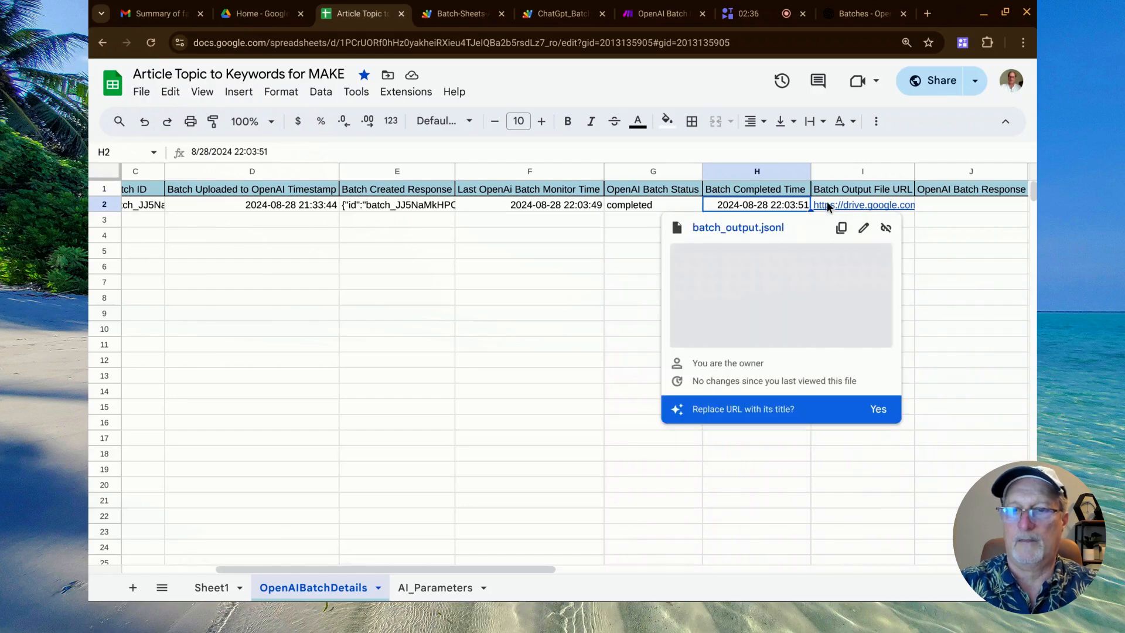
pyautogui.click(743, 230)
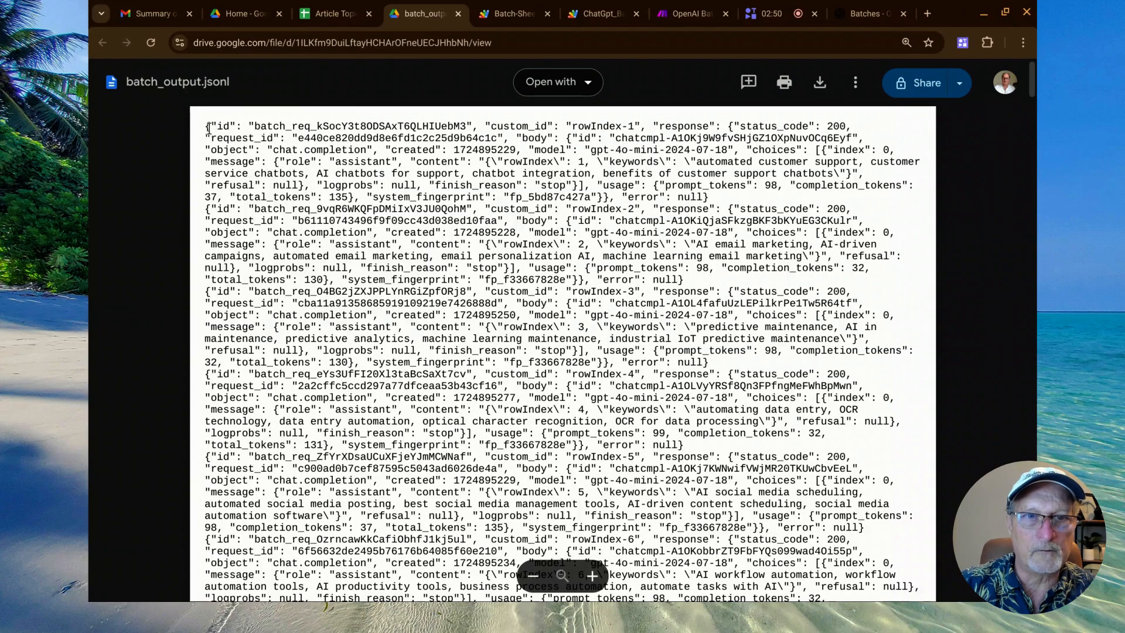
pyautogui.moveTo(208, 126); pyautogui.dragTo(781, 185)
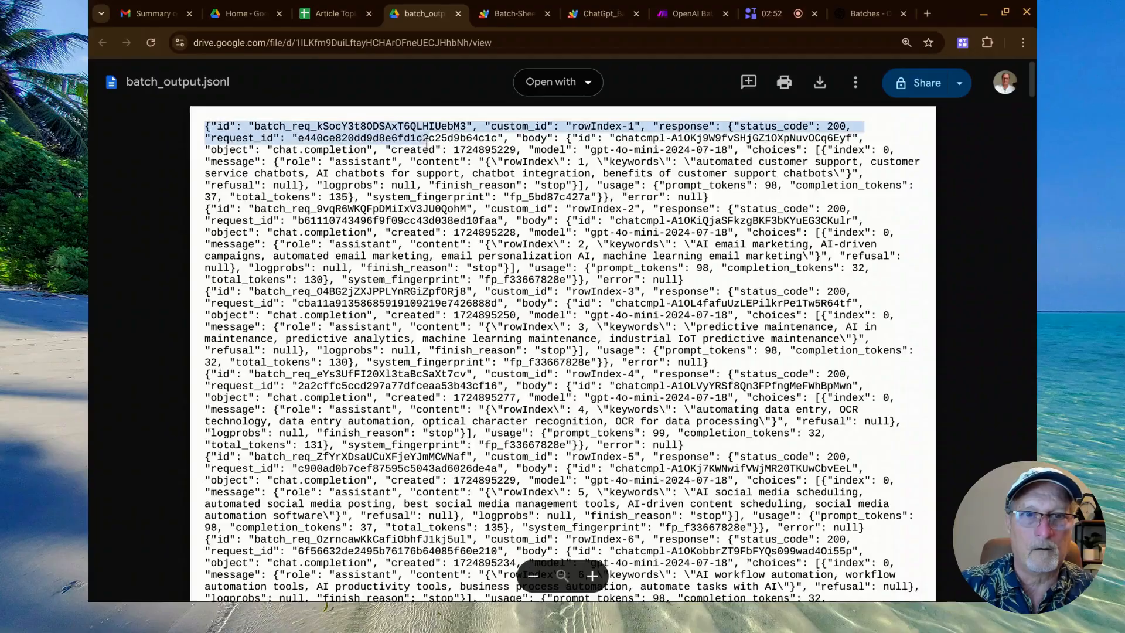
pyautogui.moveTo(1028, 202); pyautogui.dragTo(1011, 223)
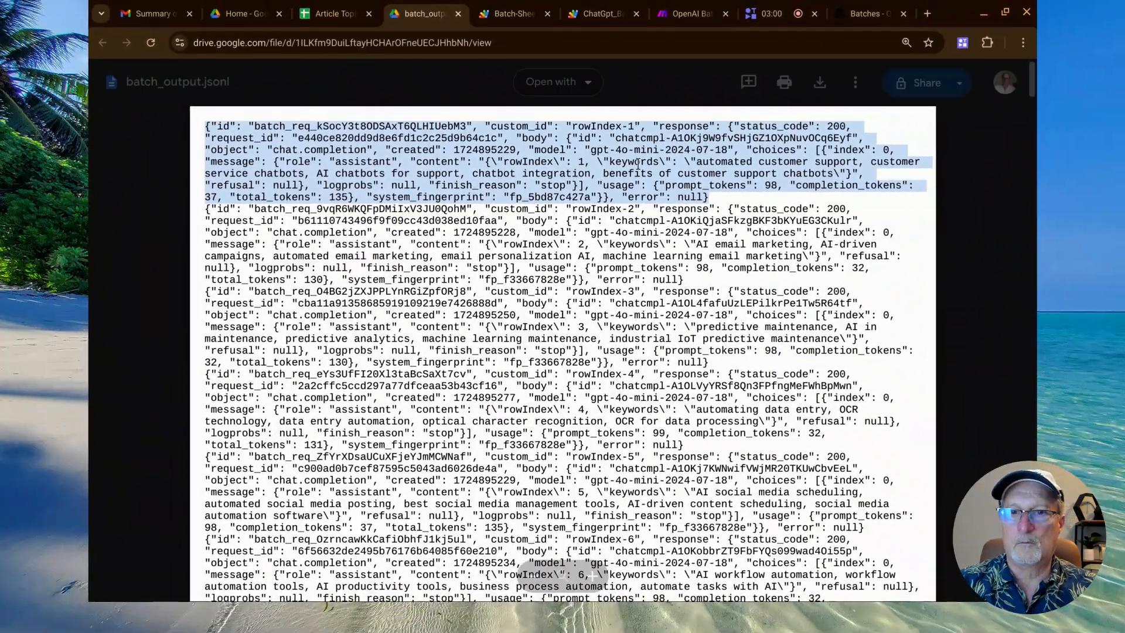
pyautogui.doubleClick(632, 162)
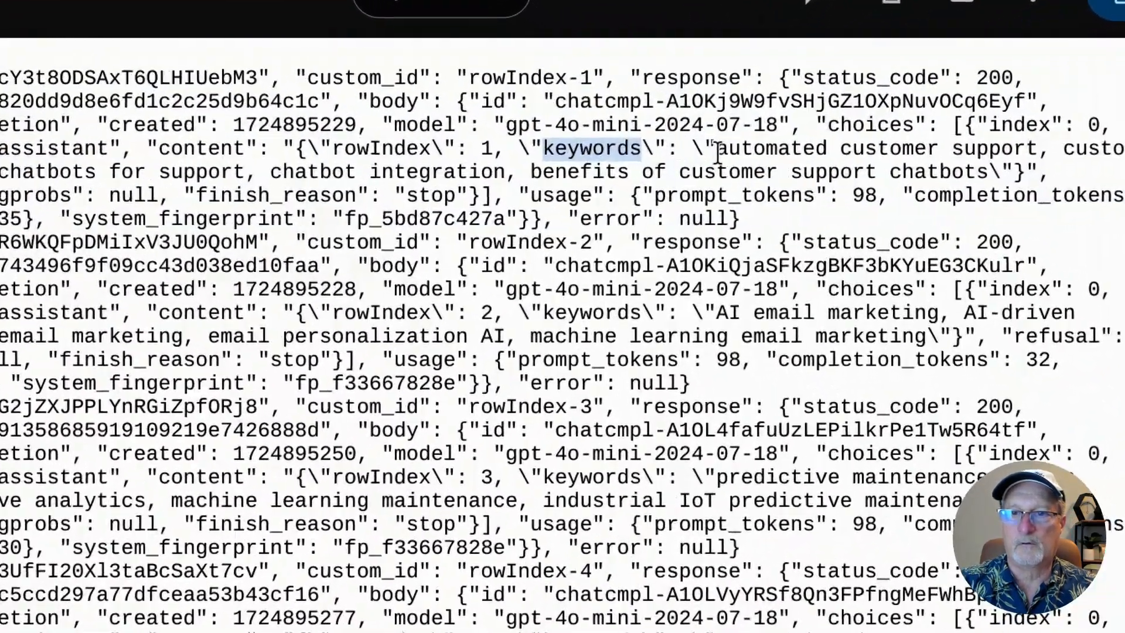
pyautogui.moveTo(717, 153); pyautogui.dragTo(409, 171)
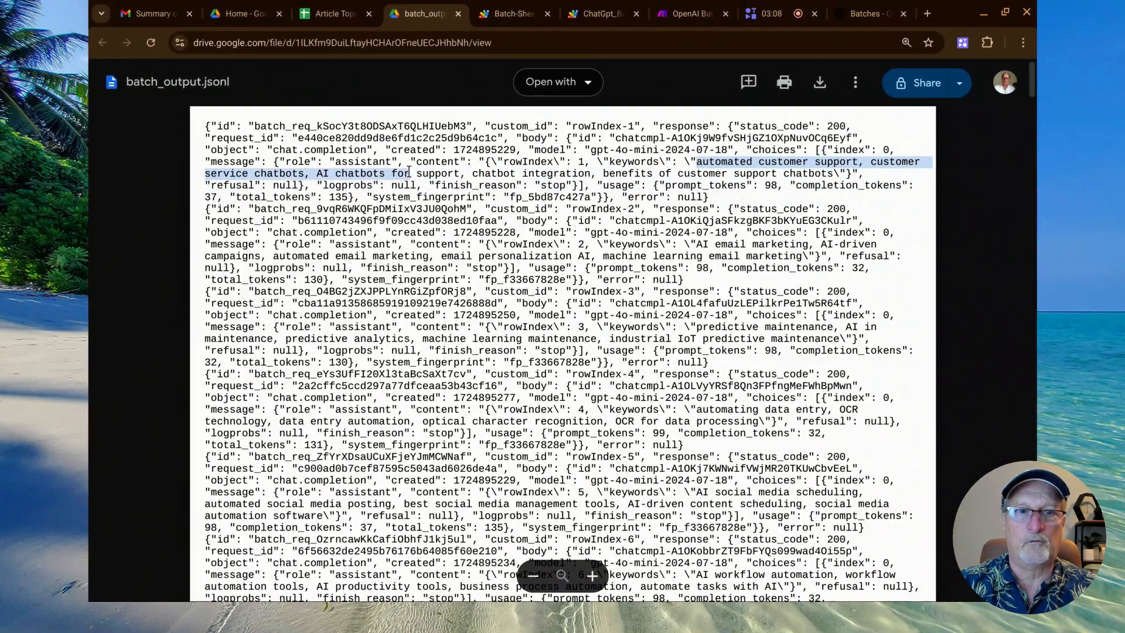
pyautogui.click(458, 14)
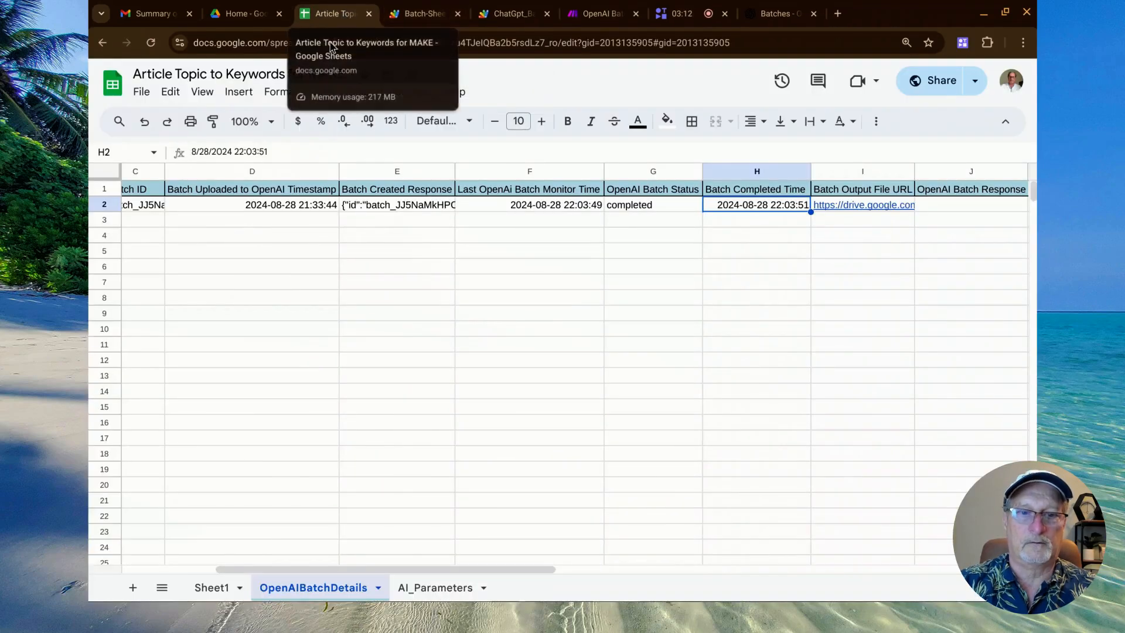
# Return to Sheet1 and view the full keyword text in cell B2 for the Automated customer support chatbots topic.
pyautogui.click(210, 587)
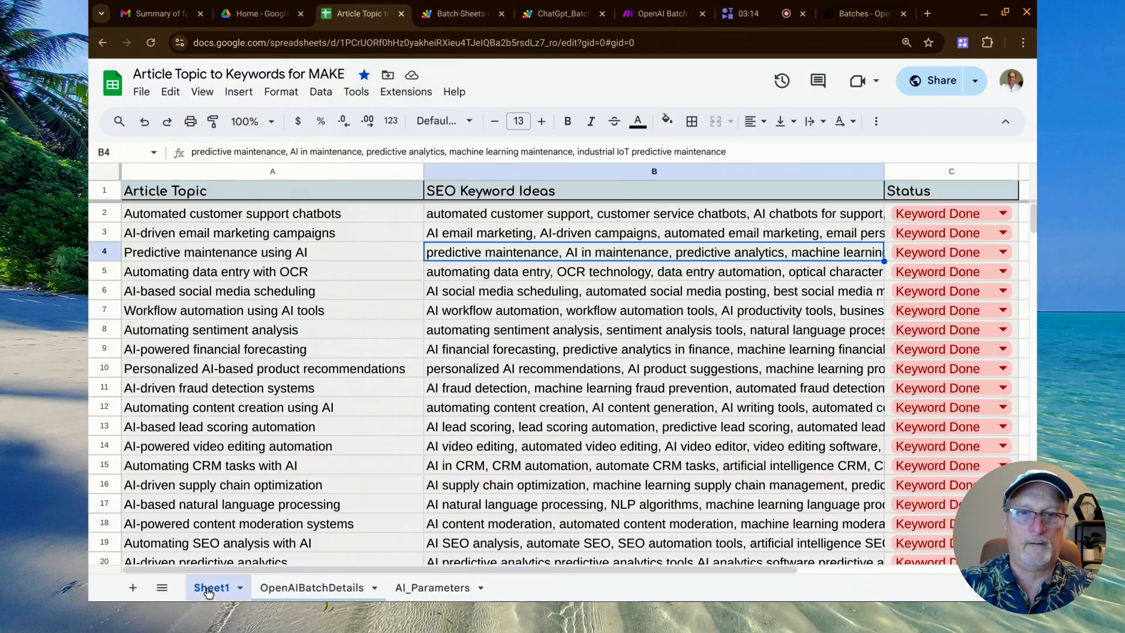
pyautogui.click(434, 219)
pyautogui.tripleClick(549, 211)
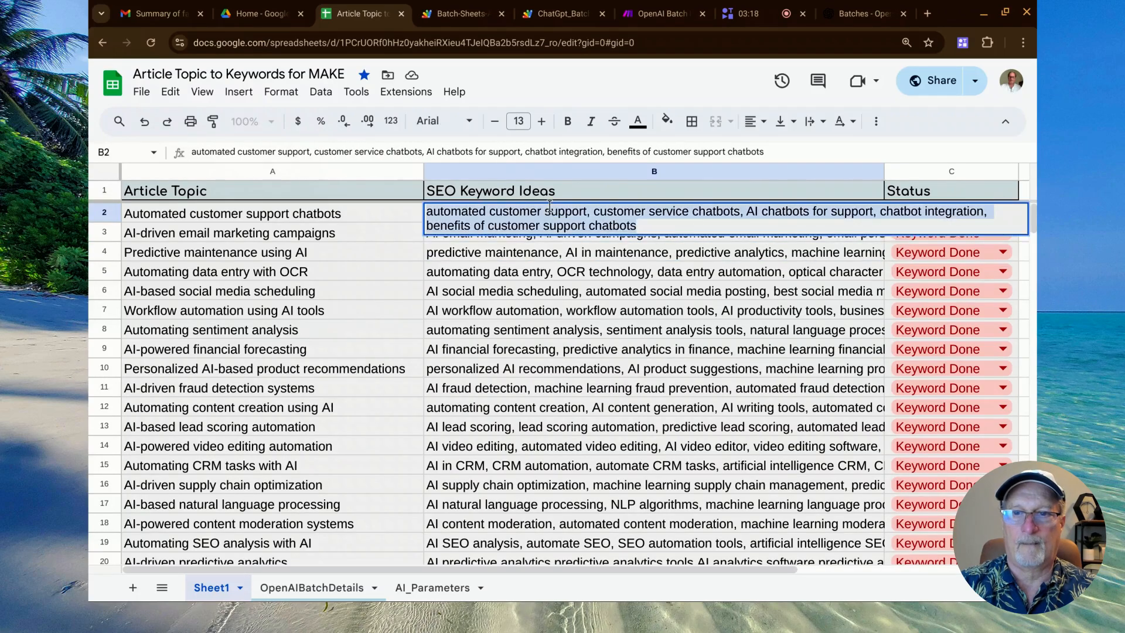
pyautogui.click(552, 252)
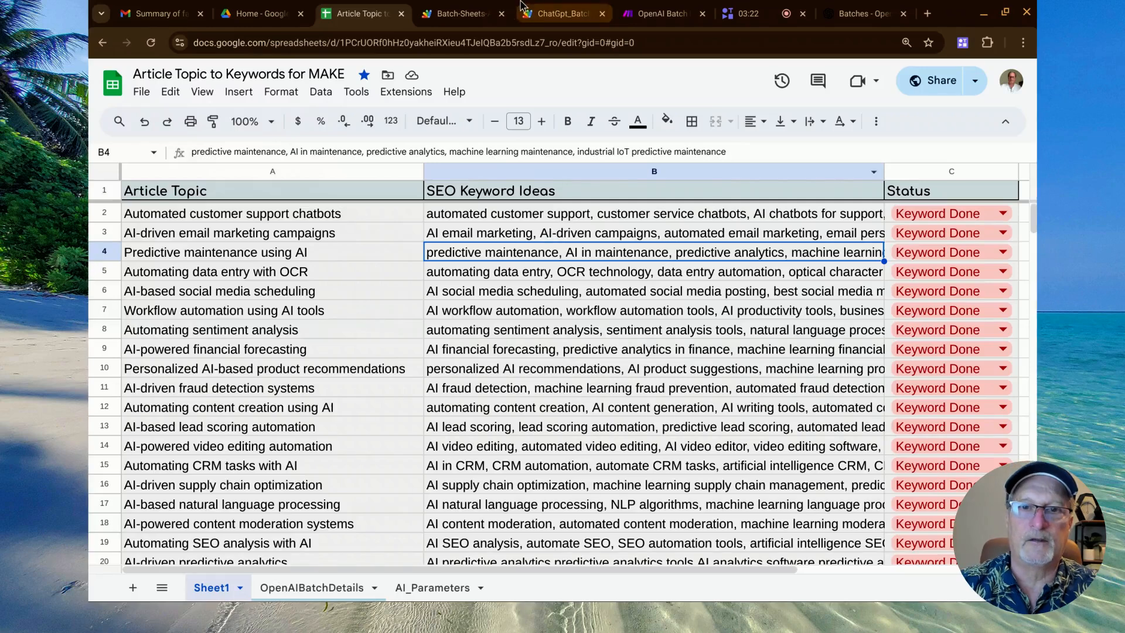
# Switch to the ChatGpt_Batch_API Apps Script code and review it down to the createTriggerToMonitorBatch(batchId) call, highlighting that line.
pyautogui.click(533, 14)
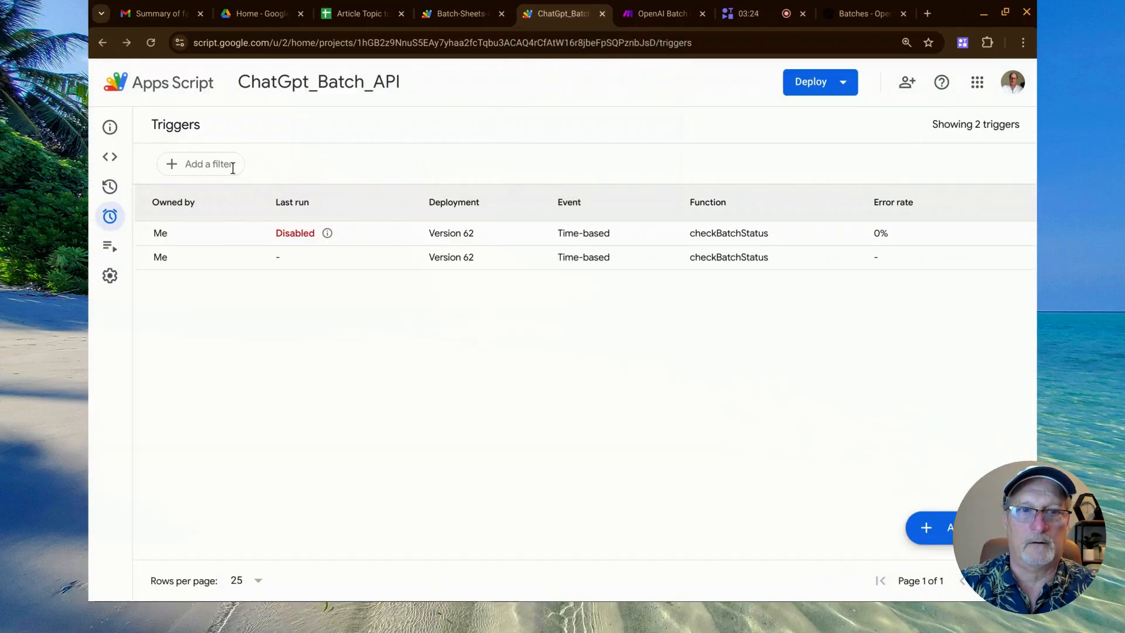
pyautogui.click(114, 162)
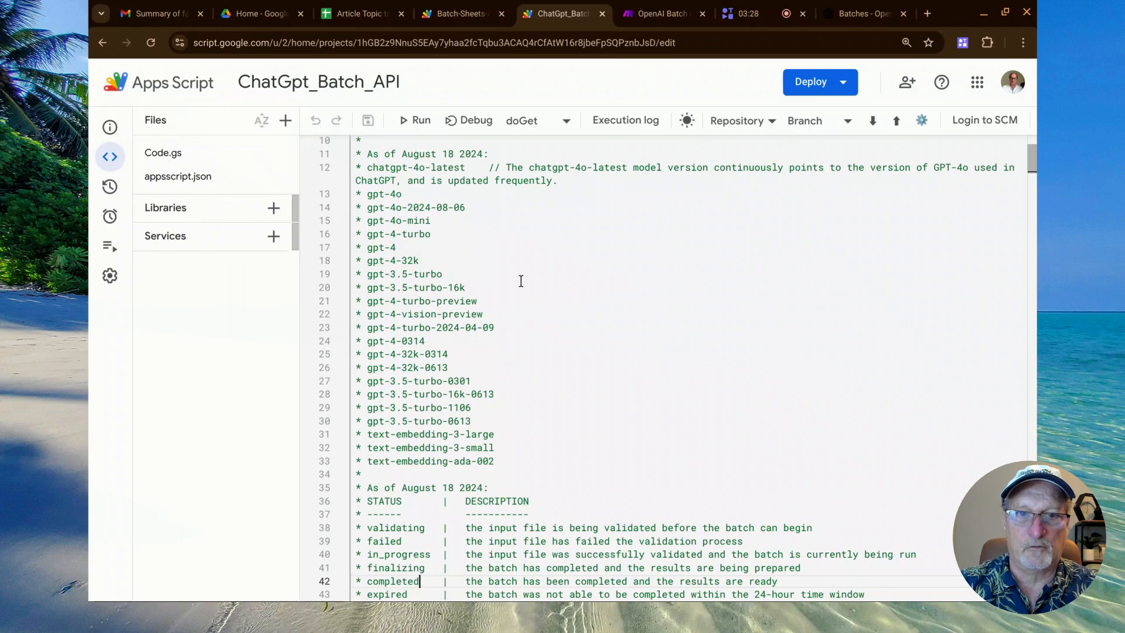
pyautogui.scroll(-10, 409, 195)
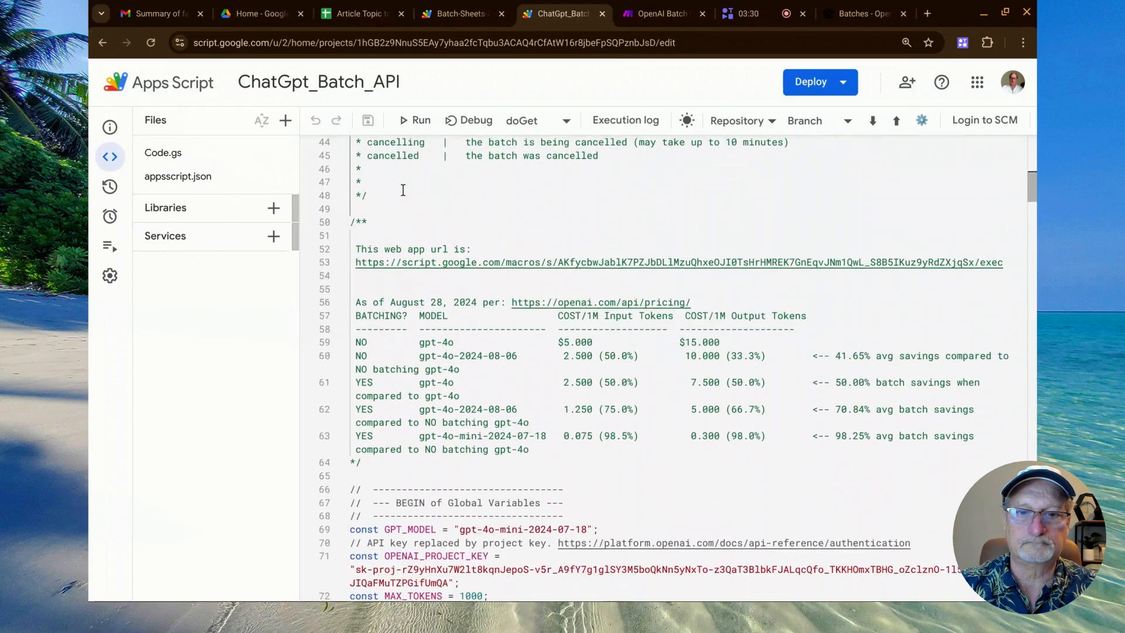
pyautogui.scroll(-7, 403, 191)
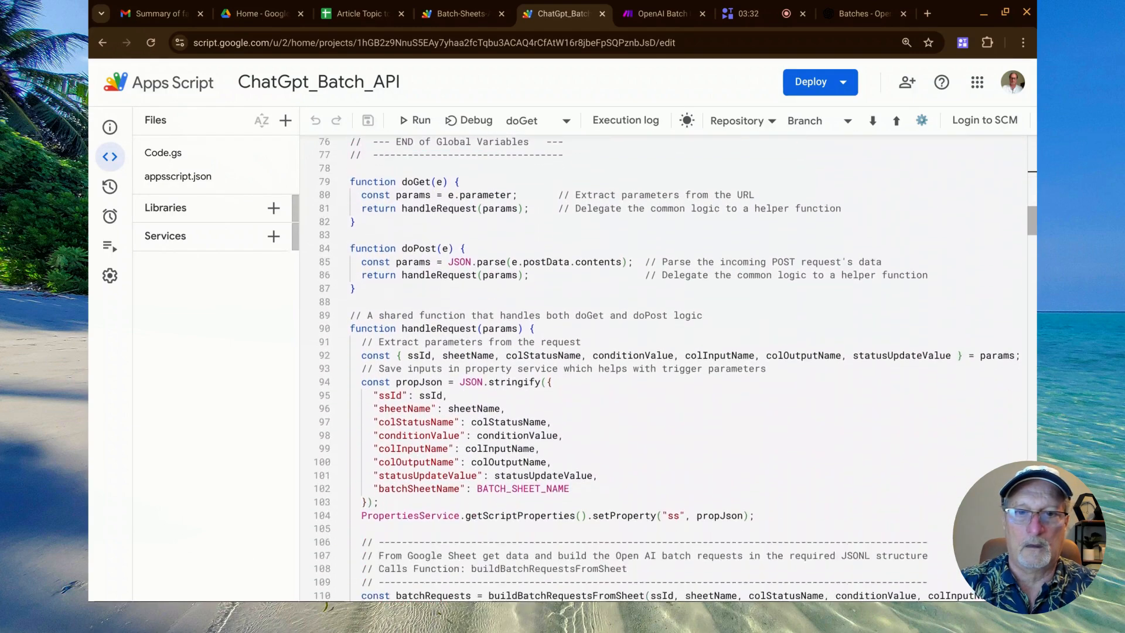
pyautogui.scroll(-6, 663, 369)
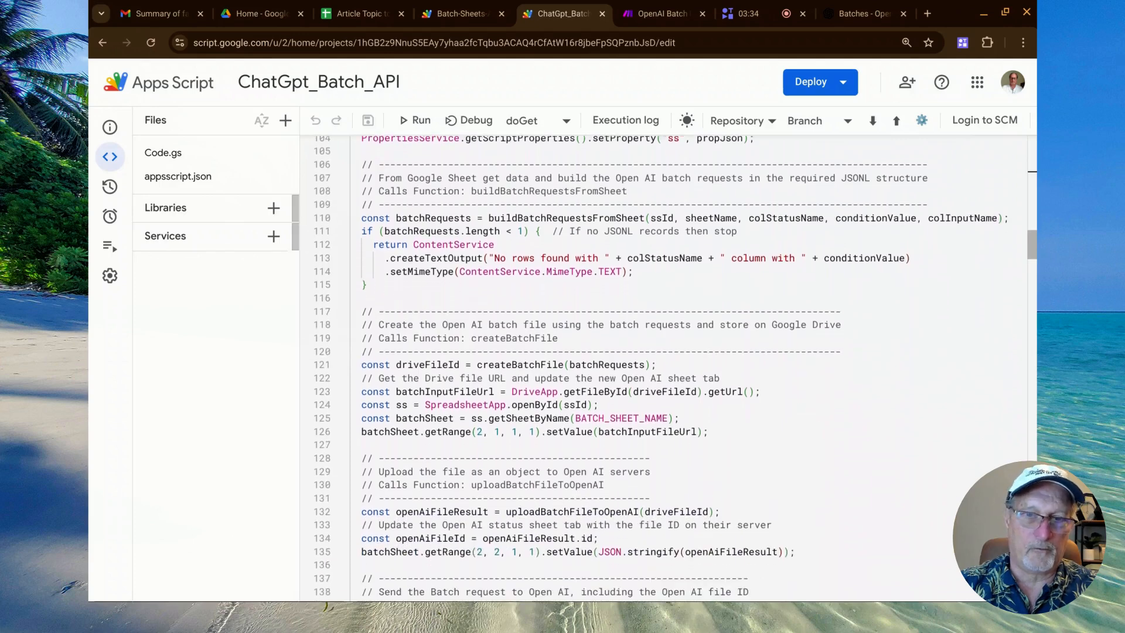
pyautogui.scroll(-5, 663, 369)
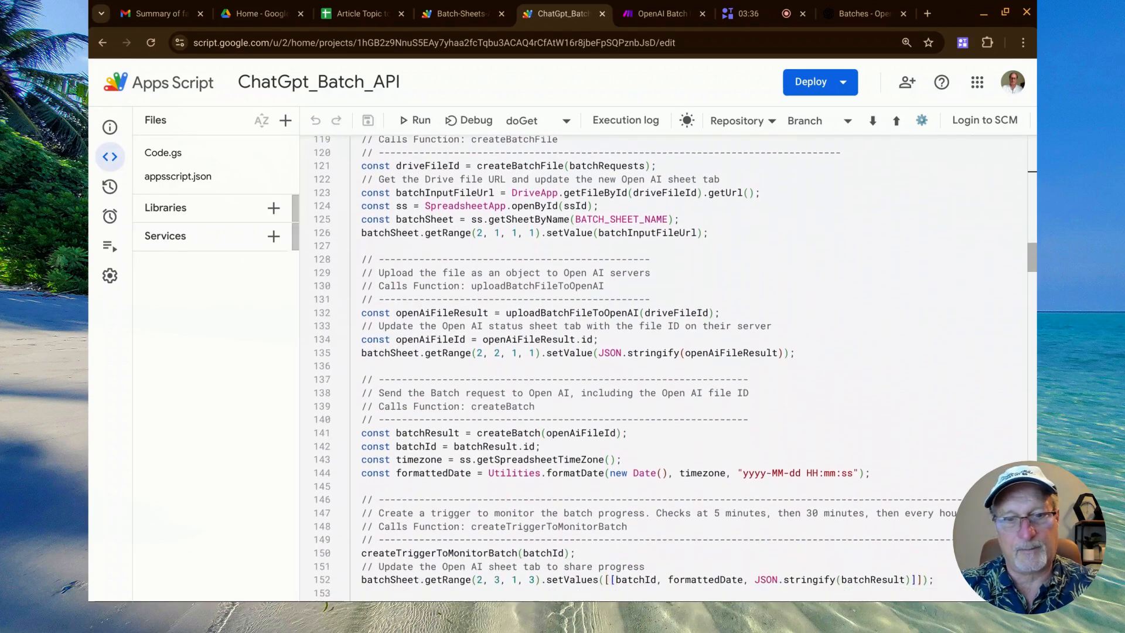
pyautogui.scroll(-3, 418, 260)
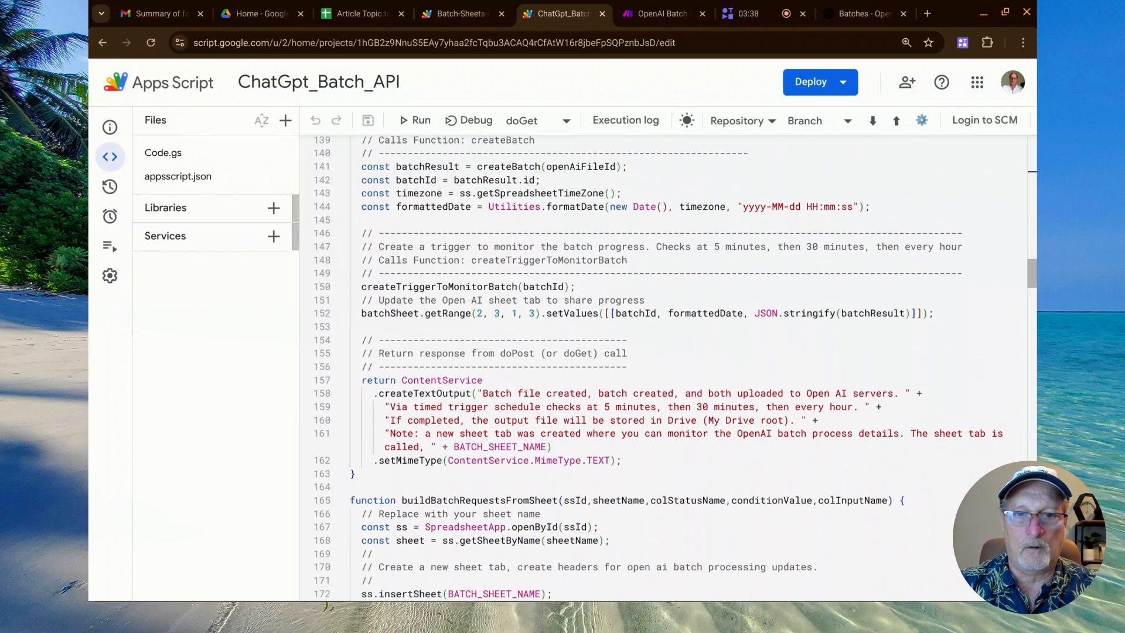
pyautogui.tripleClick(409, 285)
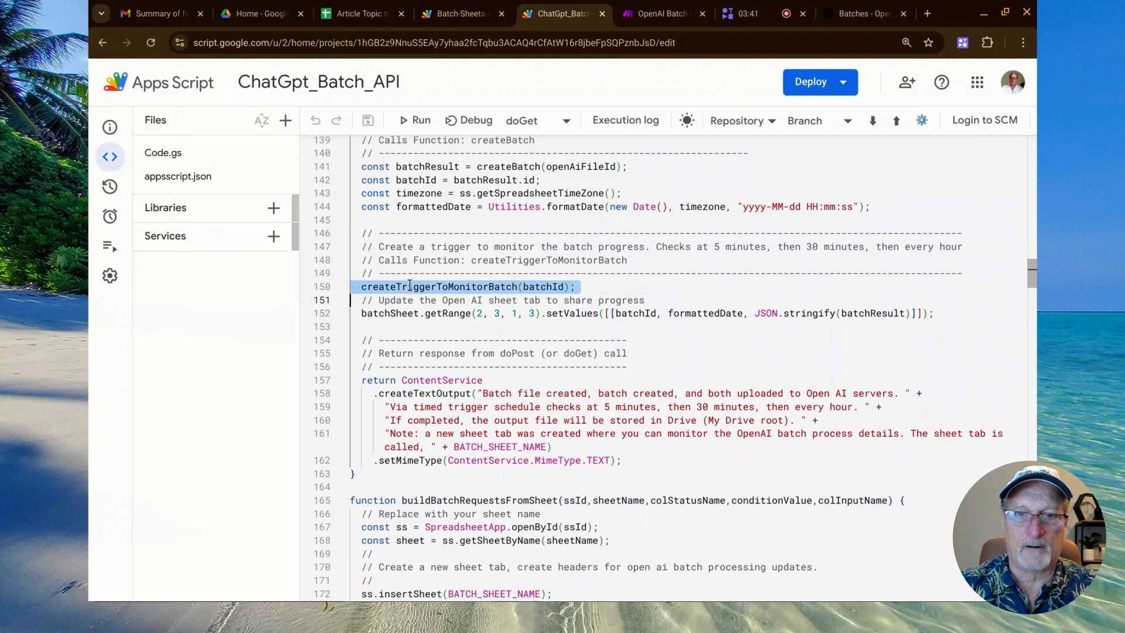
# Collapse the functions buildBatchRequestsFromSheet, createBatchFile, uploadBatchFileToOpenAI, createBatch and createTriggerToMonitorBatch in the code.
pyautogui.scroll(-4, 409, 286)
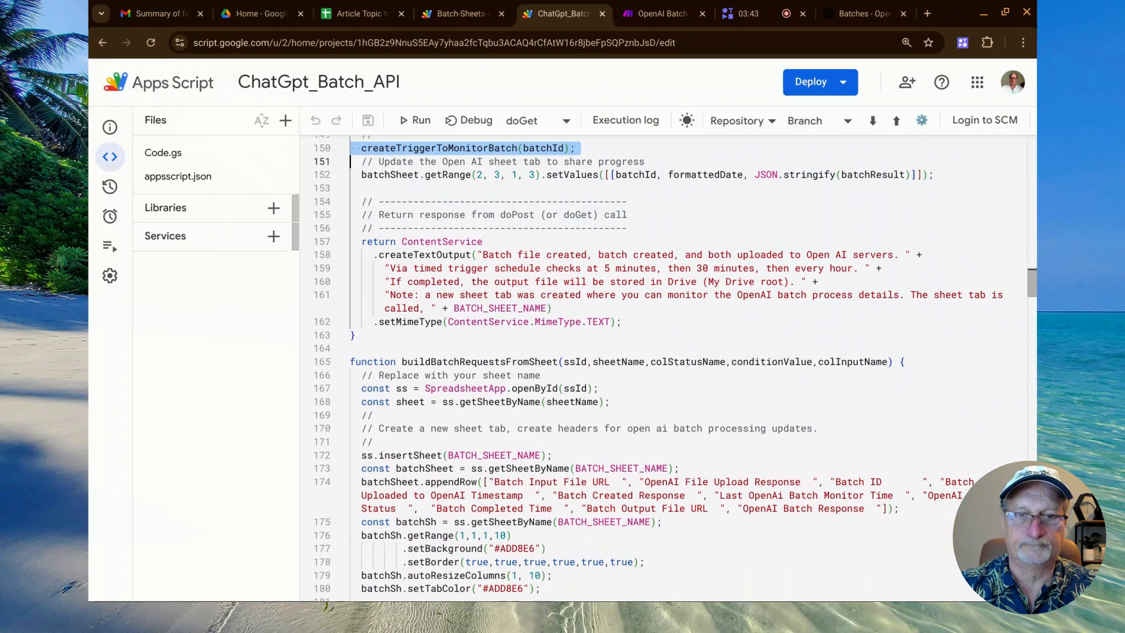
pyautogui.click(342, 362)
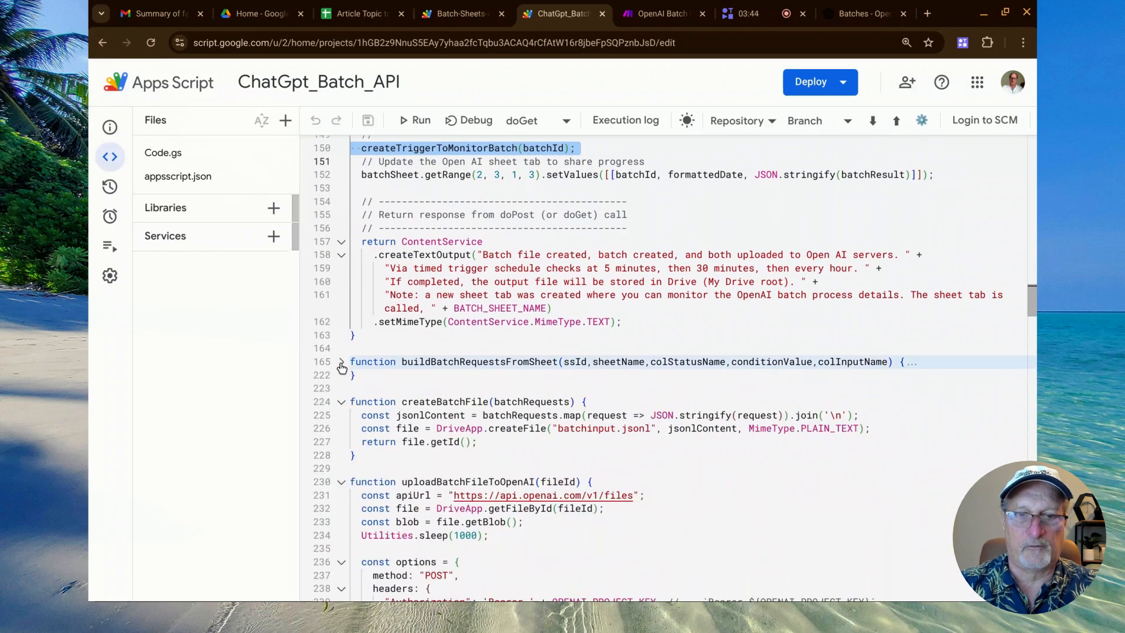
pyautogui.click(342, 402)
pyautogui.click(342, 442)
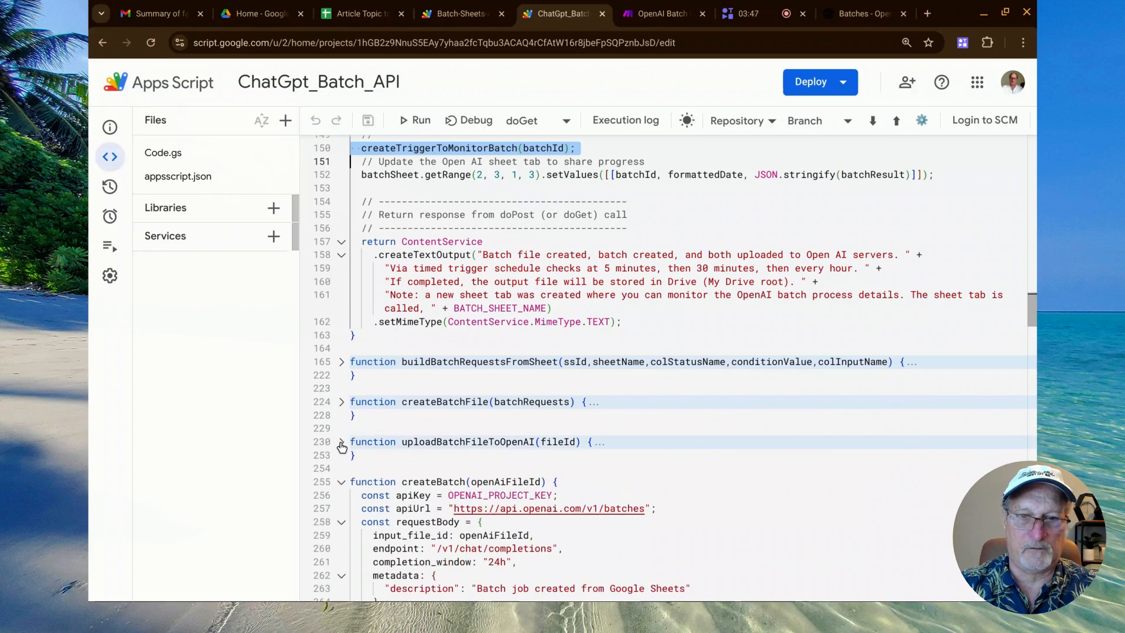
pyautogui.click(342, 481)
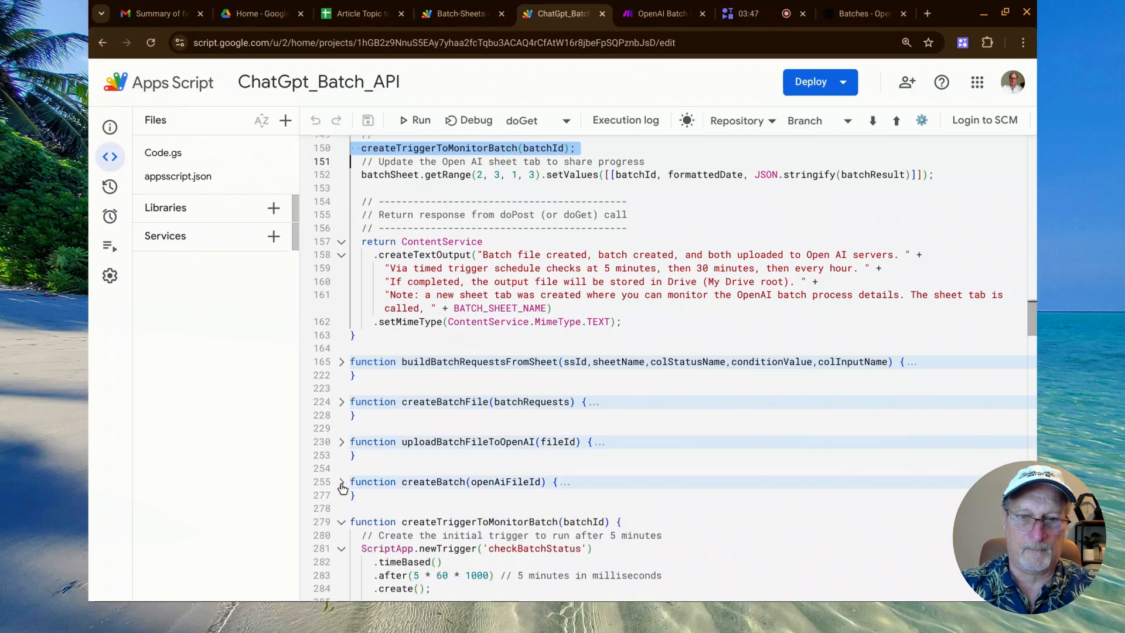
pyautogui.click(341, 521)
# Enlarge the page and remove the Files sidebar by deleting its div.Kp2okb.SQyOec element in the page inspector, closing the inspector when done.
pyautogui.hotkey('ctrl', '+')
pyautogui.hotkey('ctrl', '+')
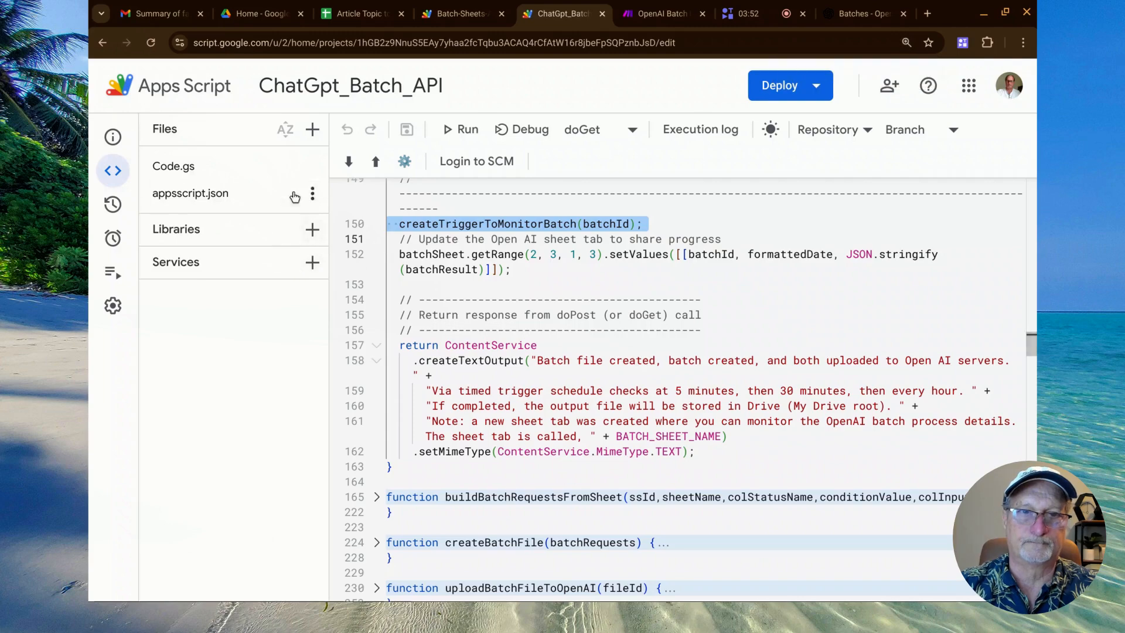
pyautogui.rightClick(187, 136)
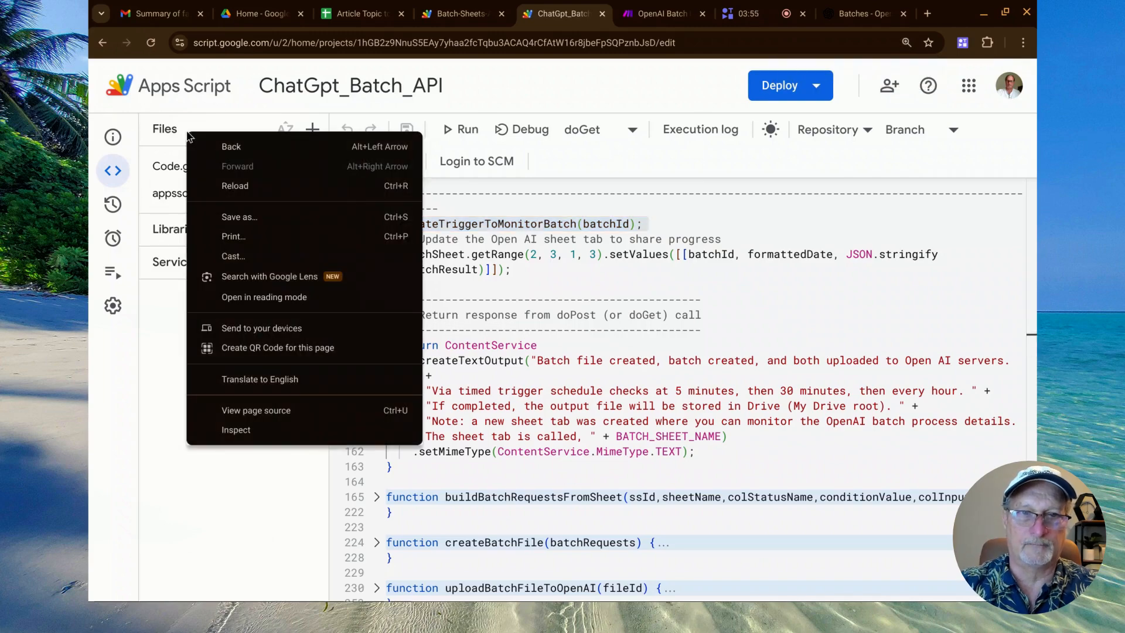
pyautogui.click(245, 433)
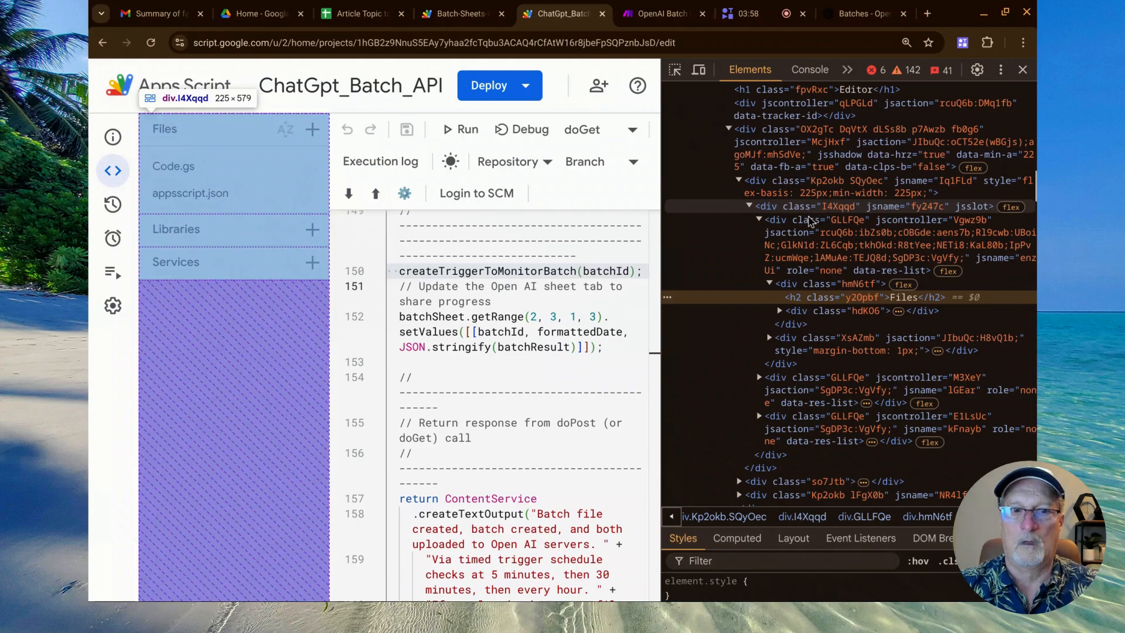
pyautogui.click(796, 183)
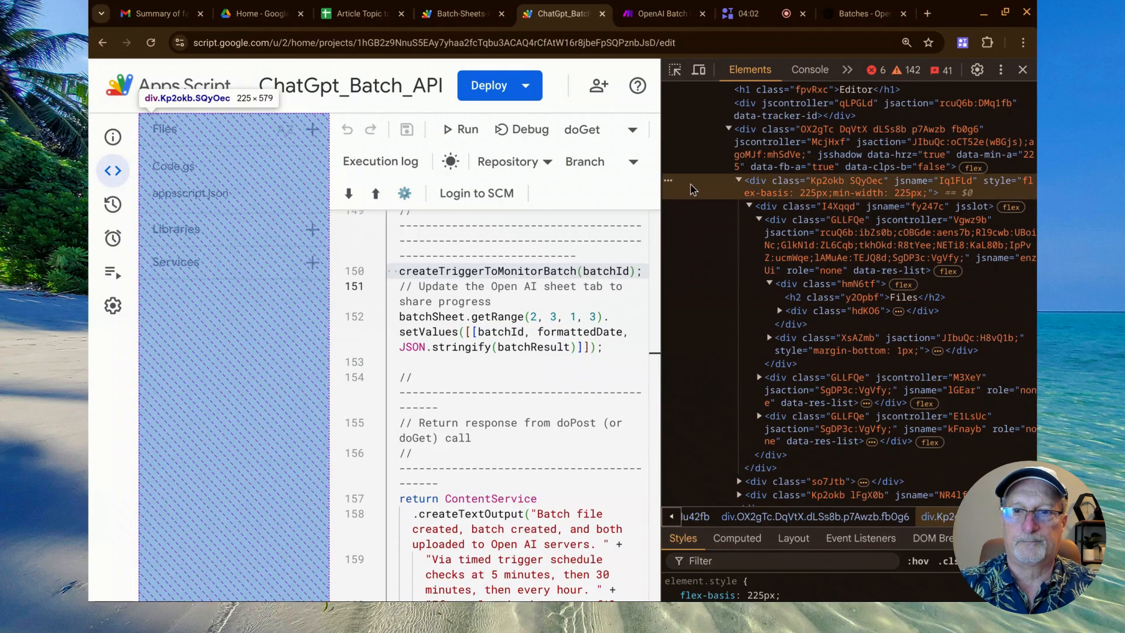
pyautogui.click(670, 182)
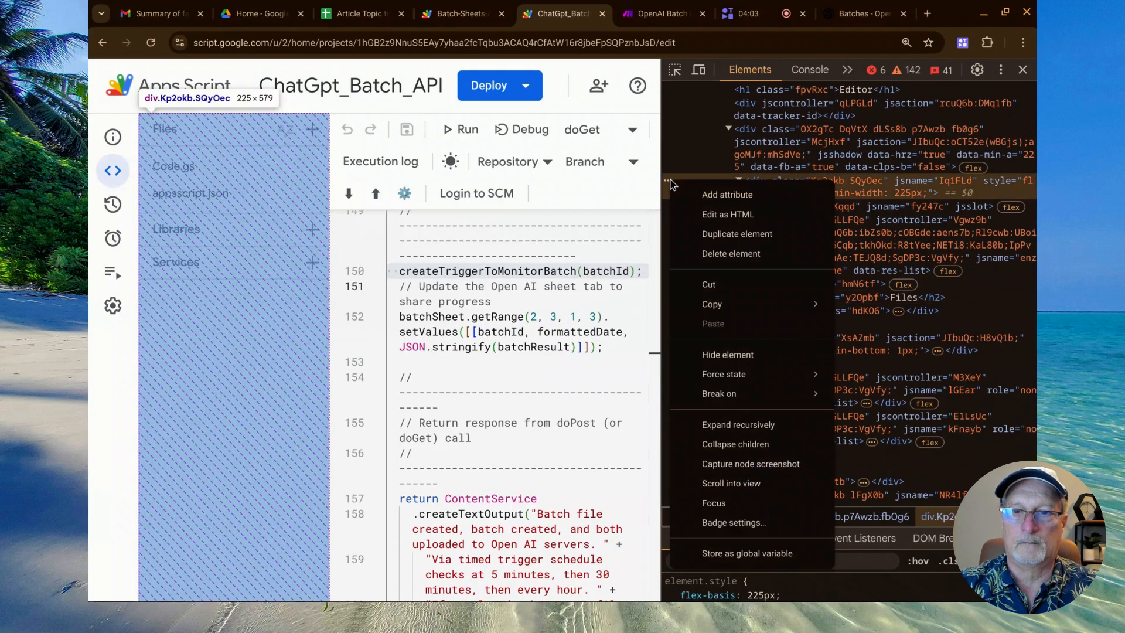
pyautogui.click(743, 253)
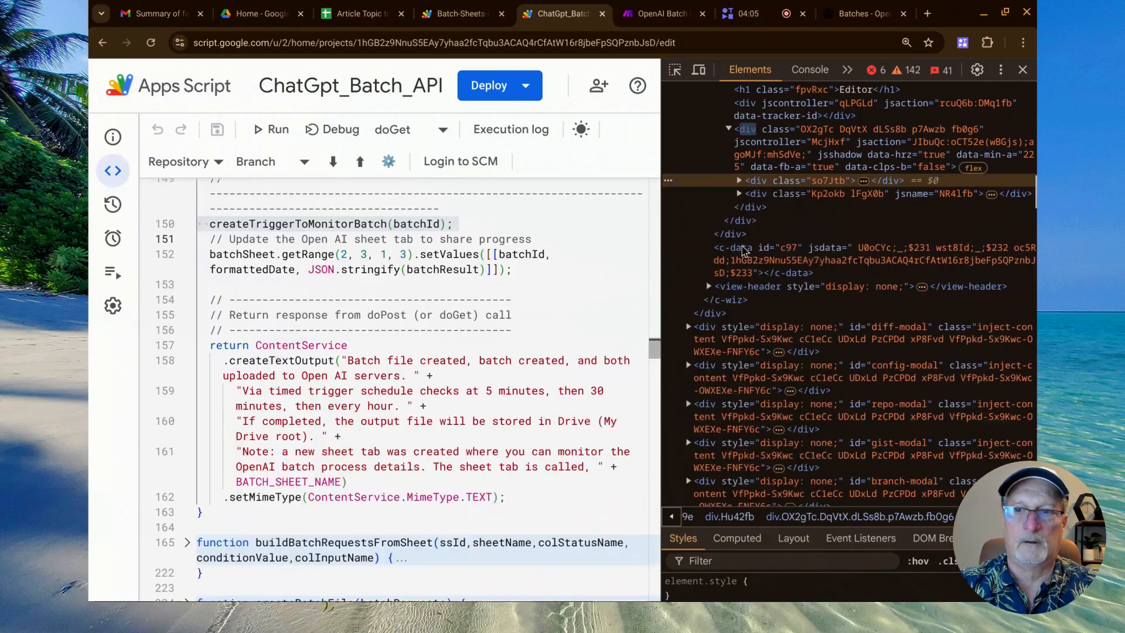
pyautogui.click(1023, 69)
# Review the checkBatchStatus function, highlighting its name, the 'completed' status condition and the retrieveBatchResults call.
pyautogui.scroll(-5, 375, 325)
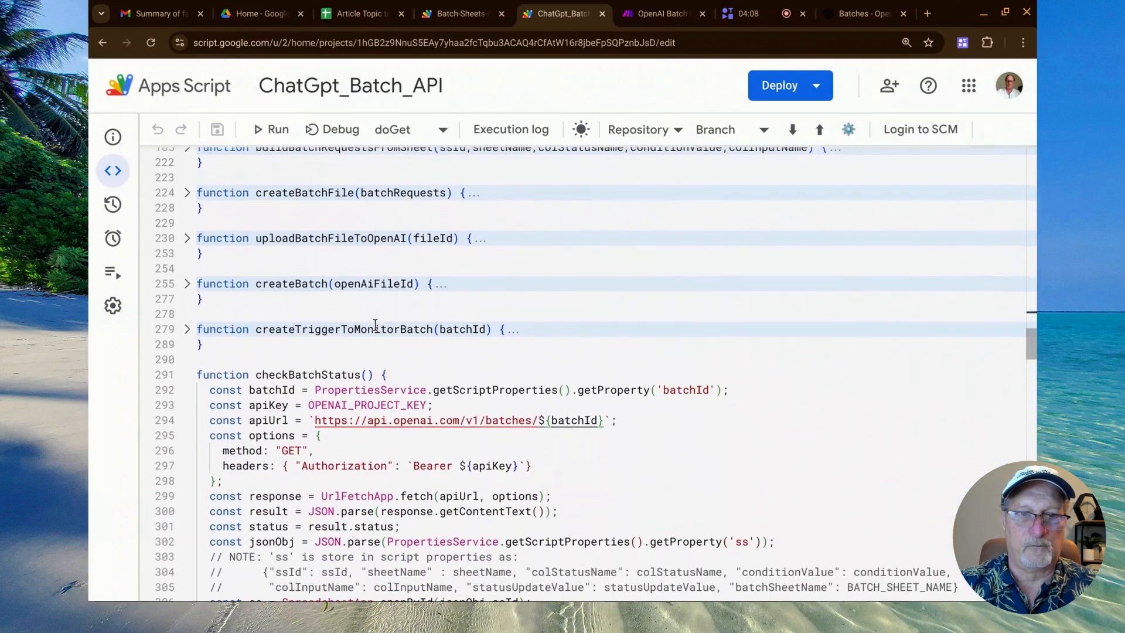
pyautogui.scroll(-2, 368, 319)
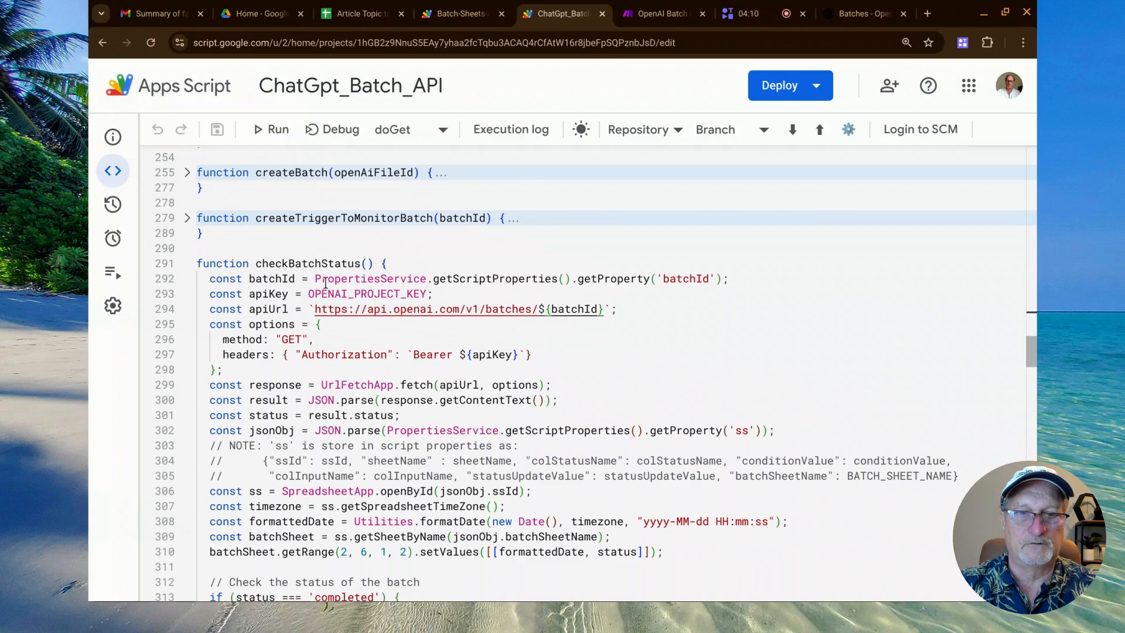
pyautogui.doubleClick(318, 265)
pyautogui.scroll(-4, 319, 265)
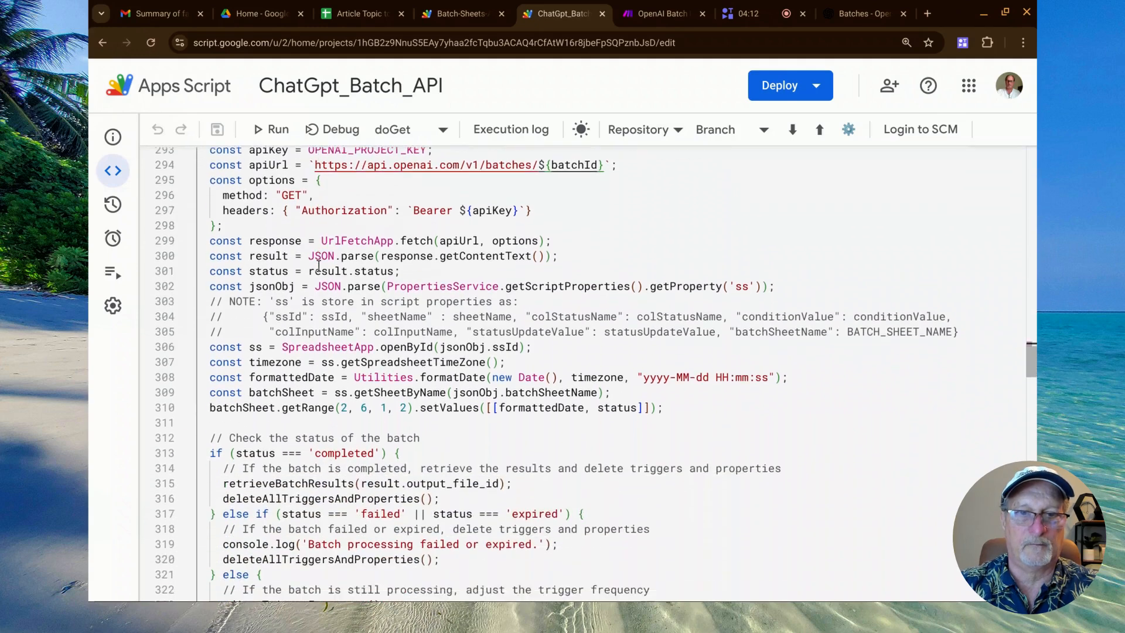
pyautogui.scroll(-1, 319, 265)
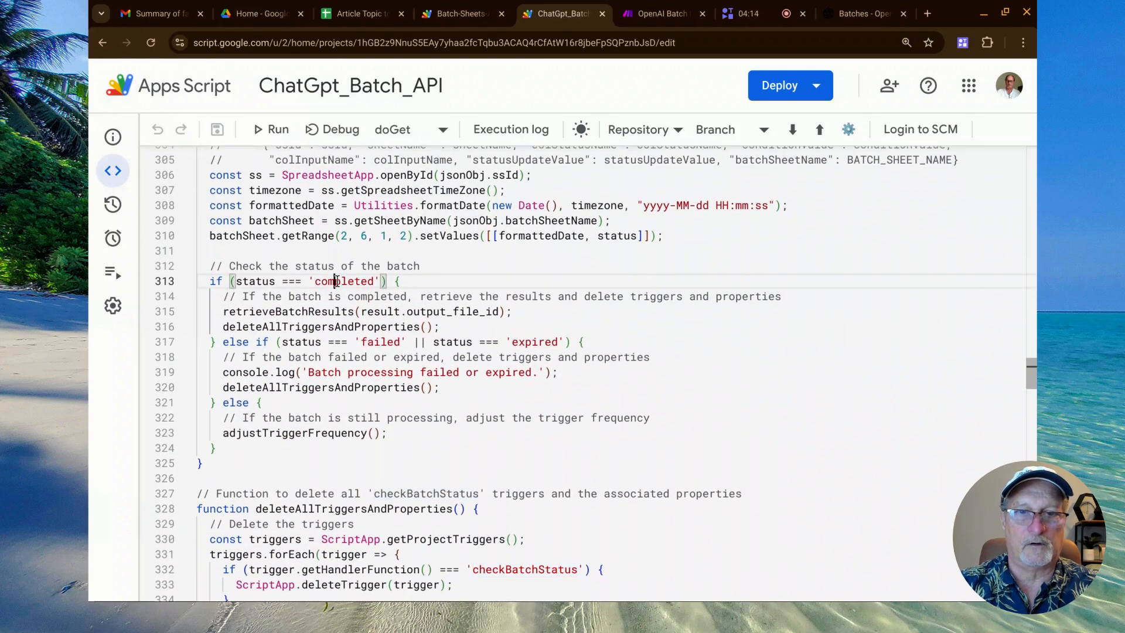
pyautogui.doubleClick(338, 281)
pyautogui.scroll(-2, 338, 280)
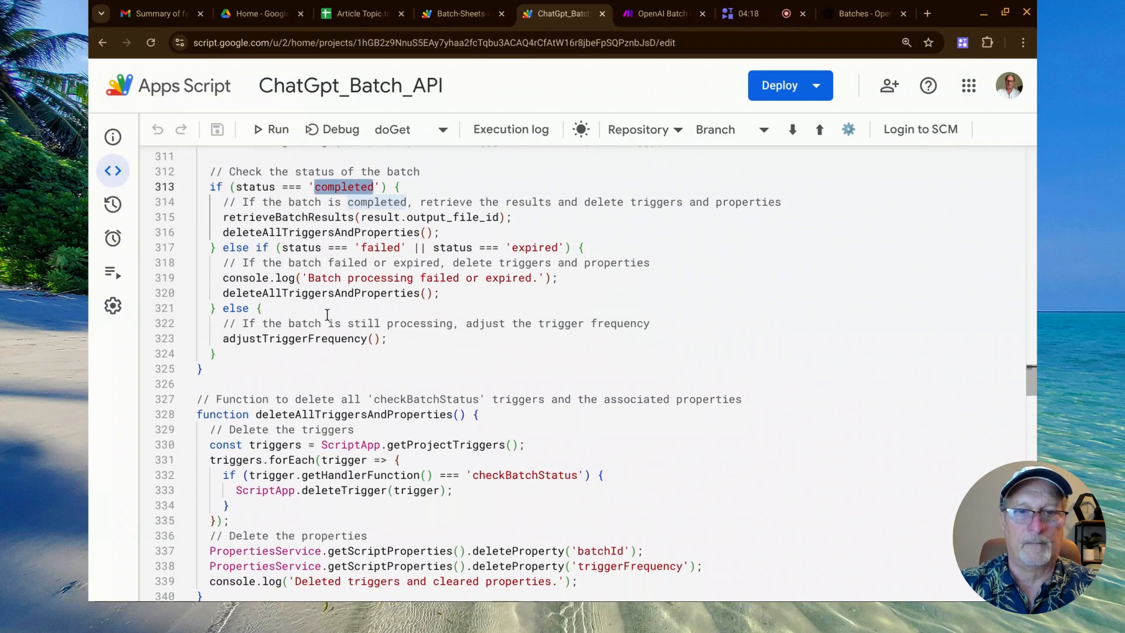
pyautogui.doubleClick(308, 218)
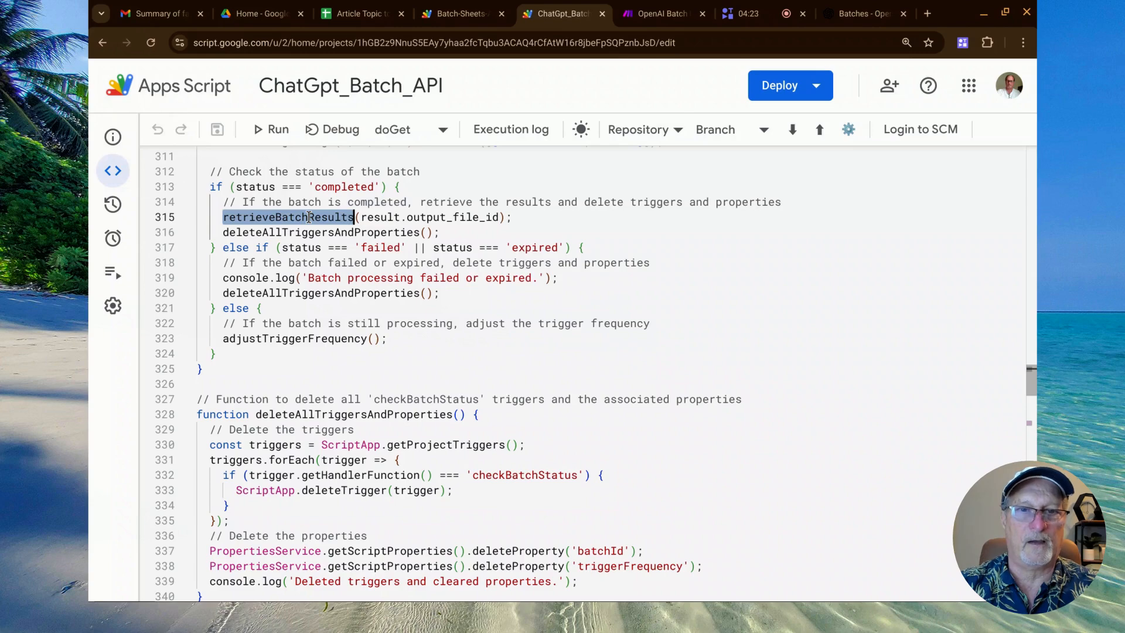
# Read through the retrieveBatchResults function to its end and highlight the readJsonlFileFromDrive call on line 407.
pyautogui.scroll(-8, 309, 217)
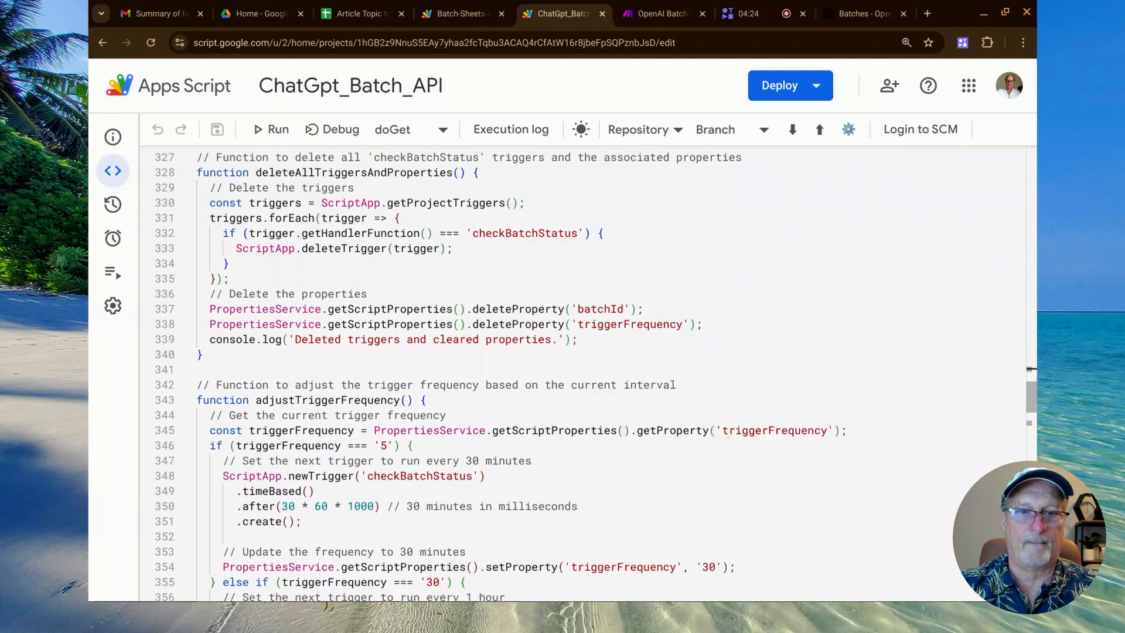
pyautogui.scroll(-9, 586, 373)
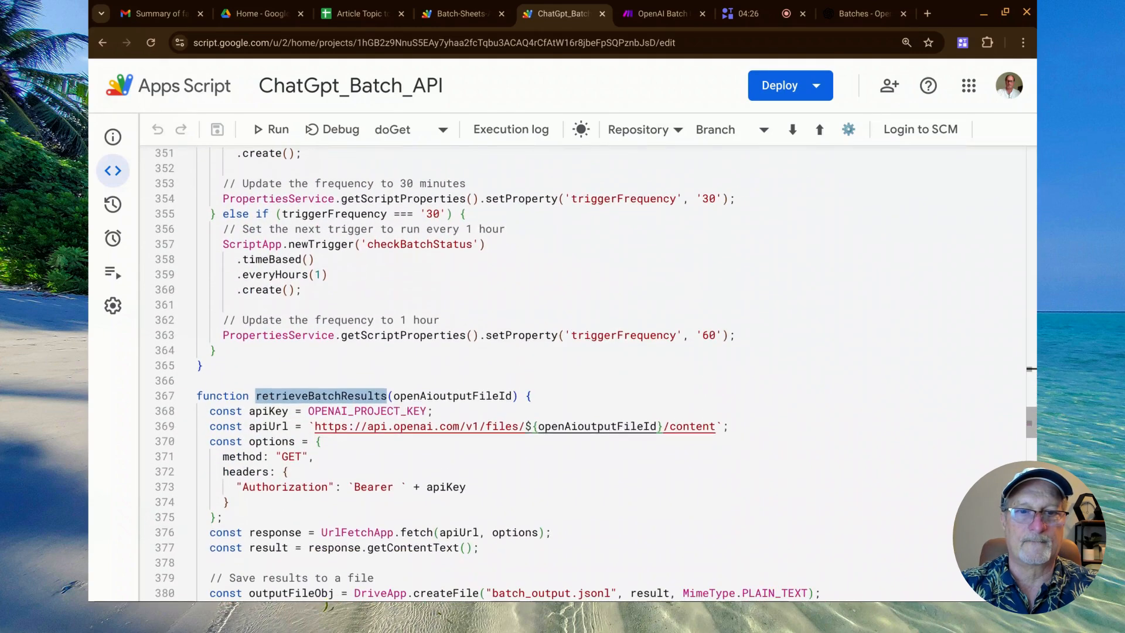
pyautogui.scroll(-2, 586, 373)
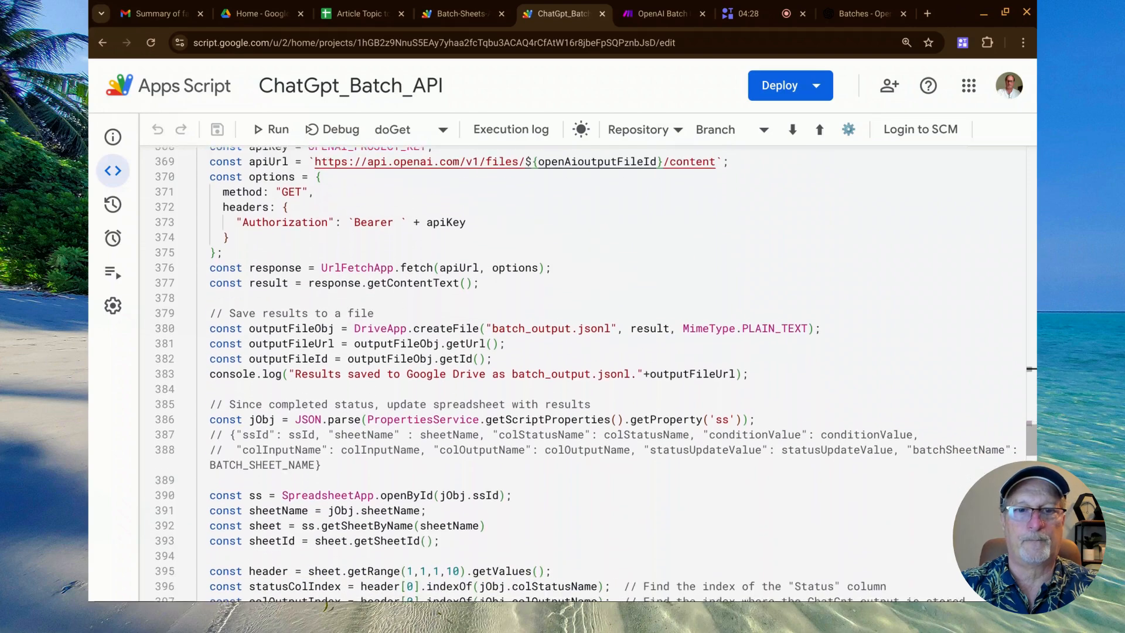
pyautogui.scroll(-6, 586, 373)
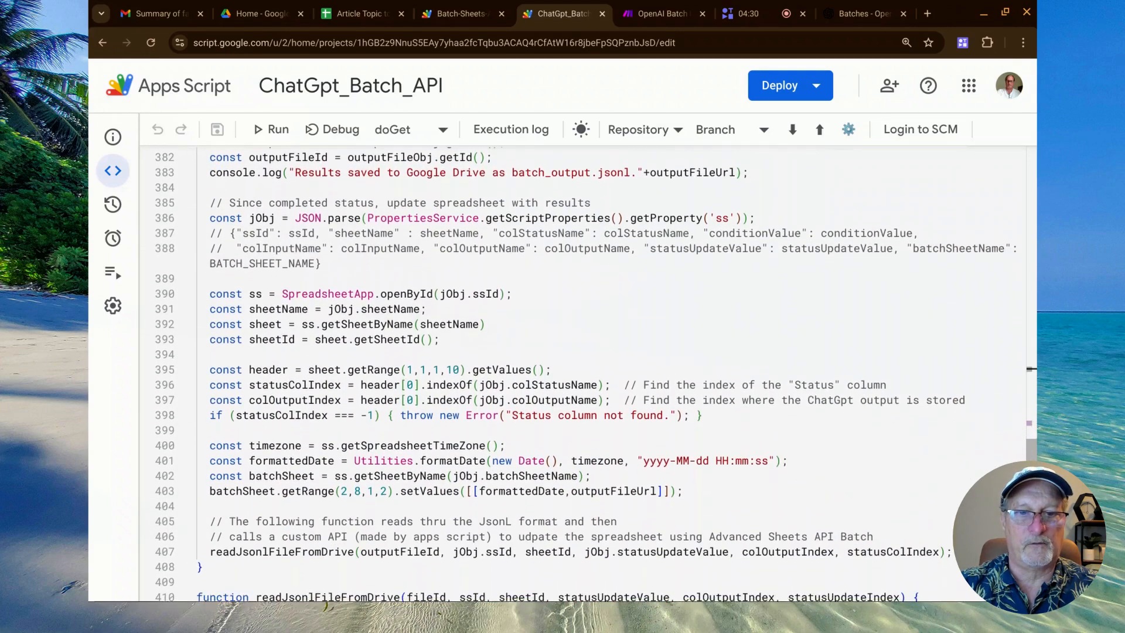
pyautogui.scroll(-4, 317, 229)
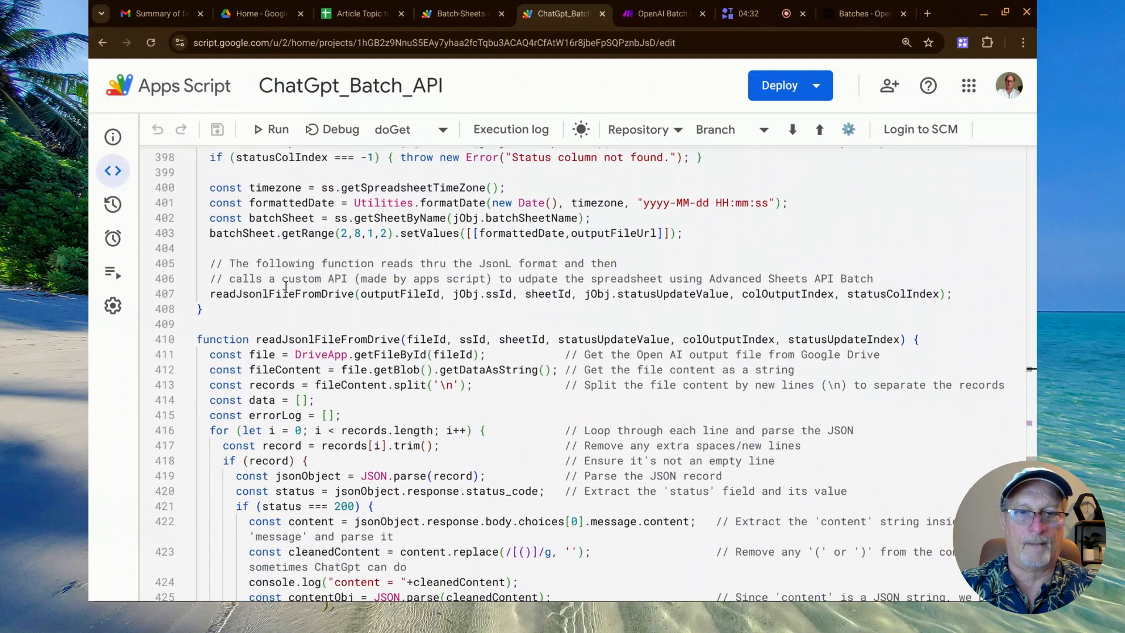
pyautogui.doubleClick(283, 295)
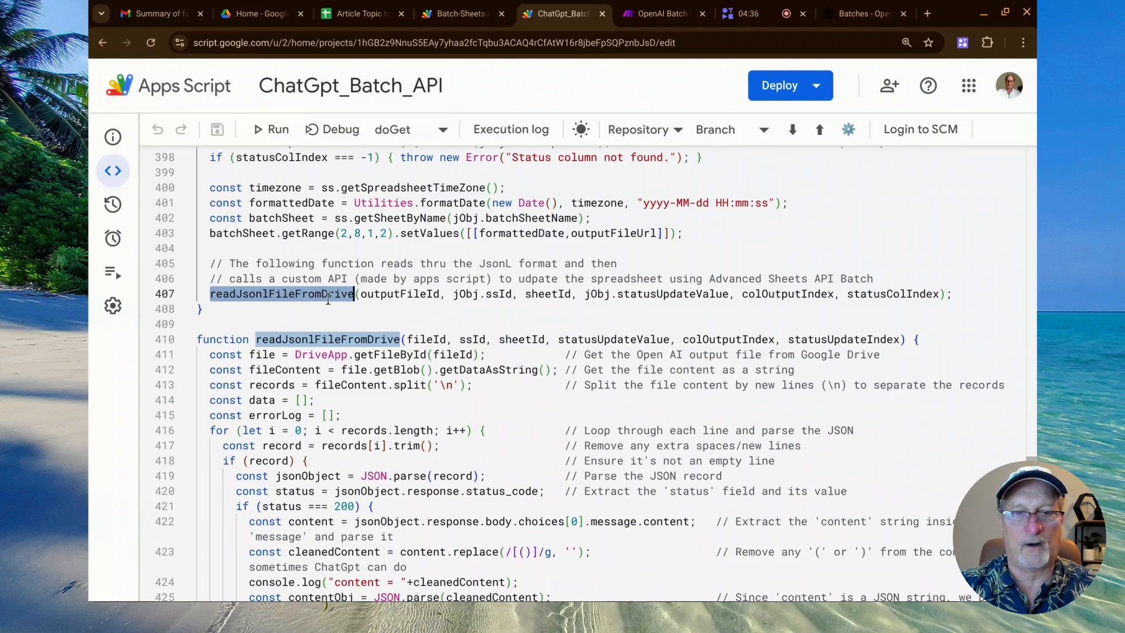
# Examine the readJsonlFileFromDrive function, highlighting DriveApp on line 411 and following the record-parsing loop down to the dataRecord line.
pyautogui.scroll(-5, 329, 298)
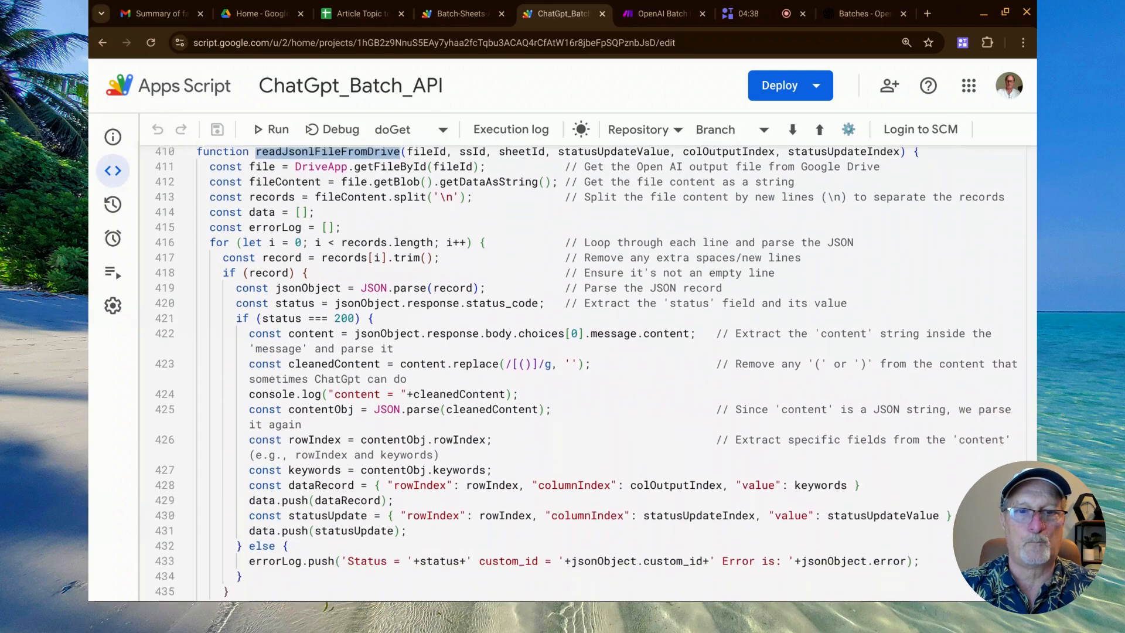
pyautogui.scroll(4, 586, 375)
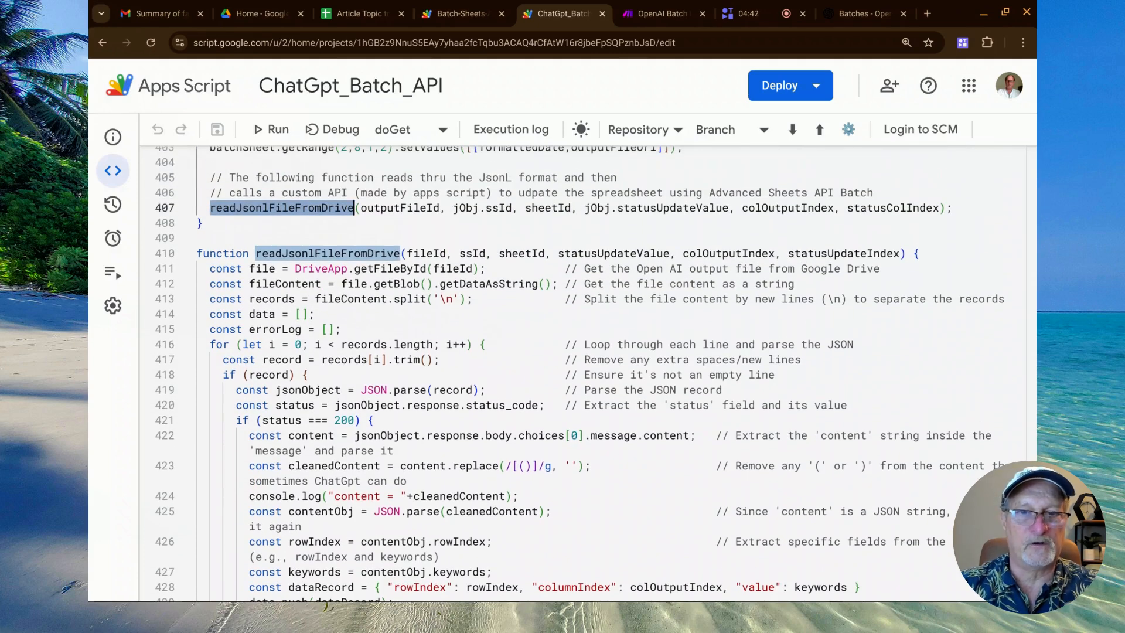
pyautogui.doubleClick(320, 269)
pyautogui.scroll(-3, 334, 328)
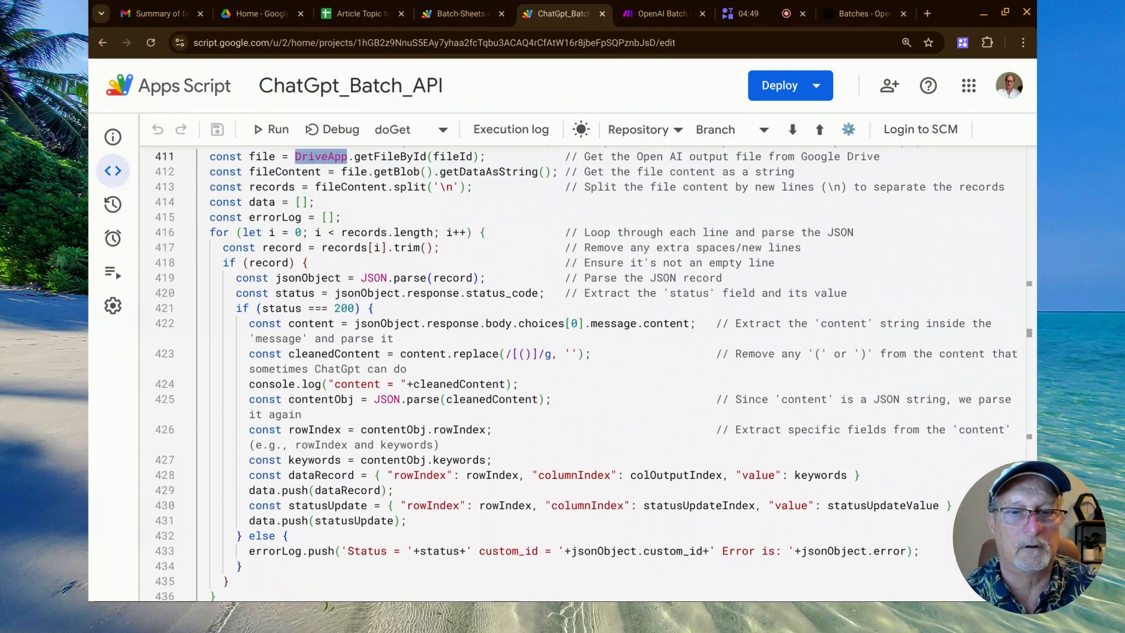
pyautogui.scroll(-5, 365, 332)
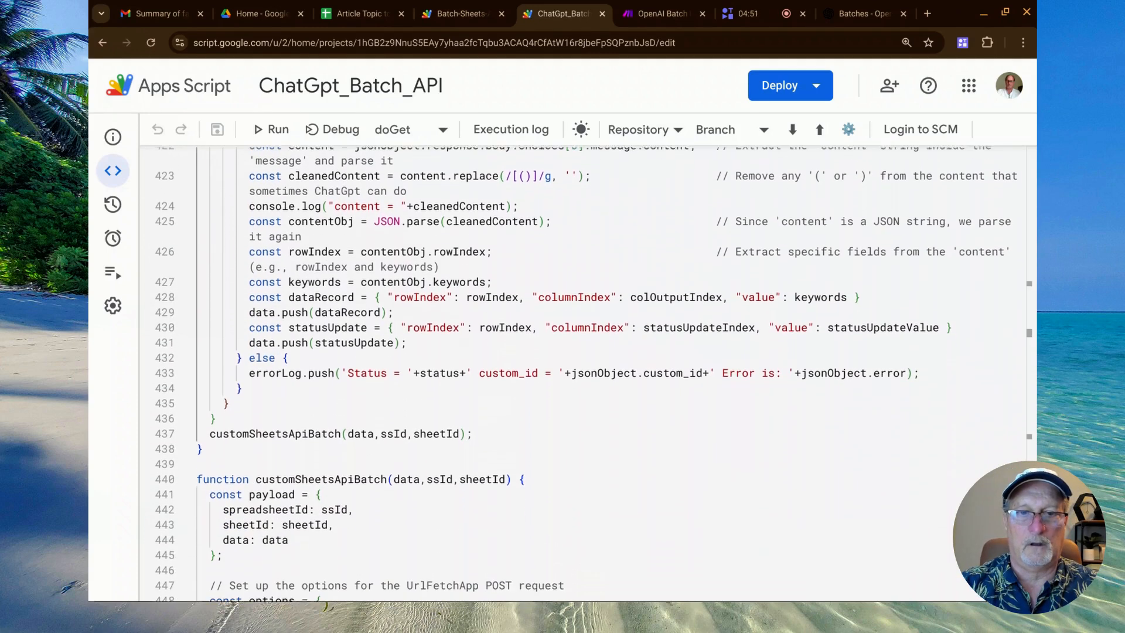
pyautogui.scroll(-1, 365, 331)
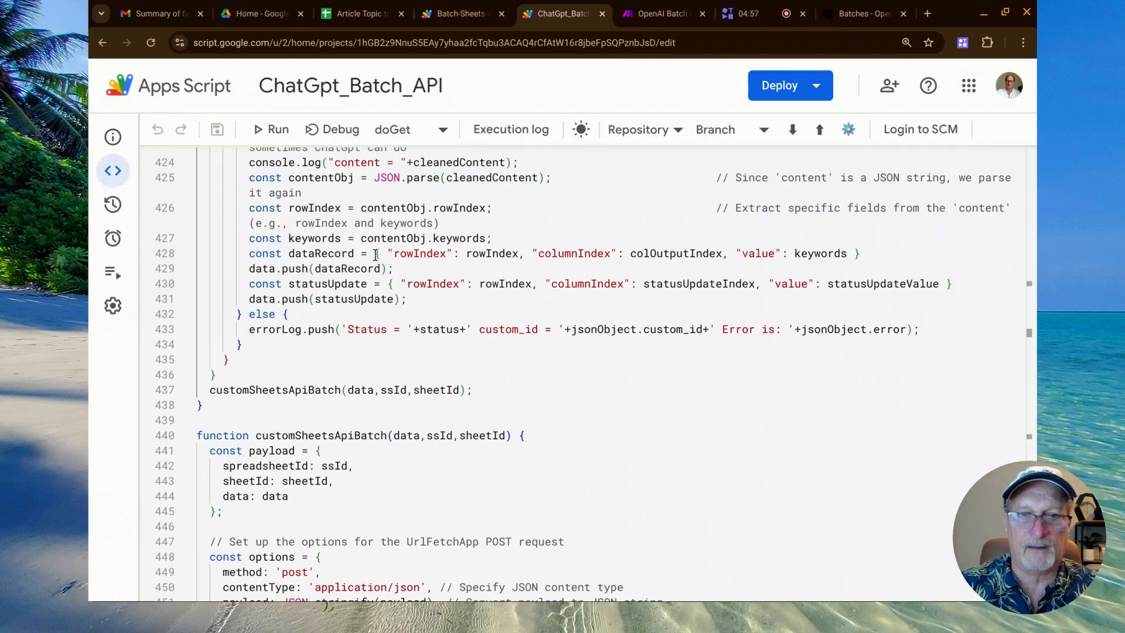
# Highlight the dataRecord object on line 428, followed by its rowIndex, colOutputIndex and keywords values in turn.
pyautogui.moveTo(376, 254); pyautogui.dragTo(684, 254)
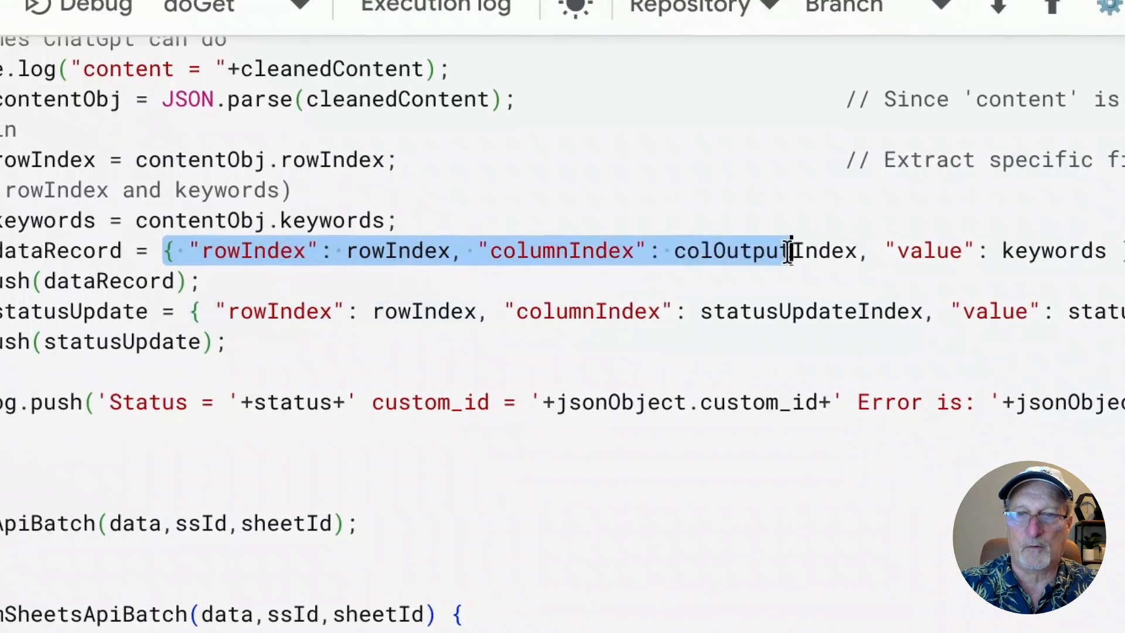
pyautogui.moveTo(789, 253); pyautogui.dragTo(1124, 252)
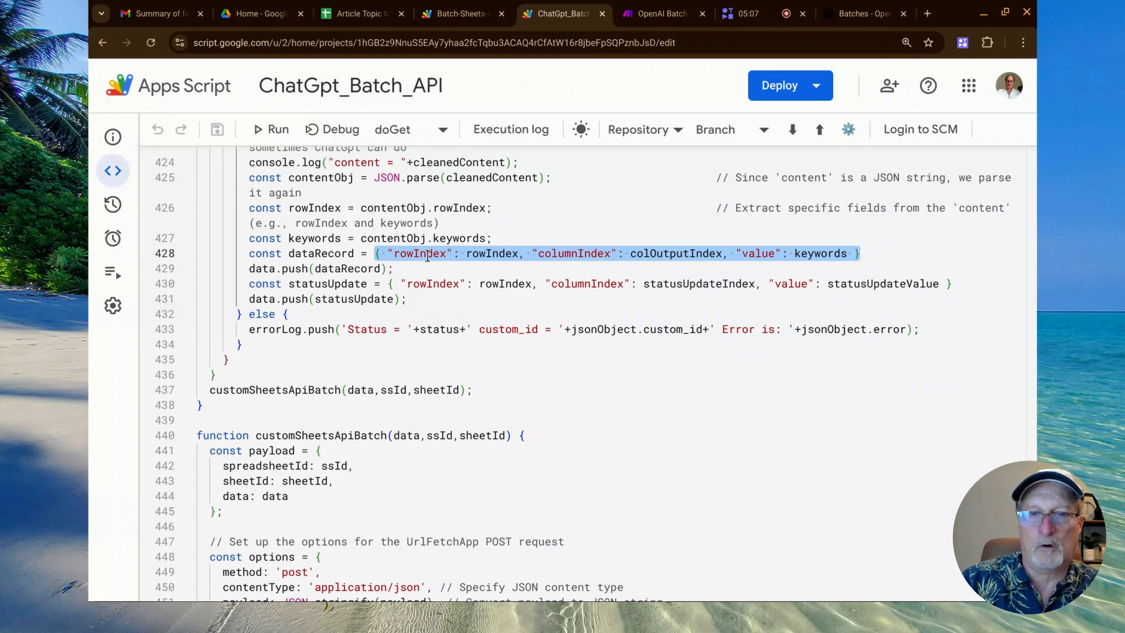
pyautogui.doubleClick(477, 253)
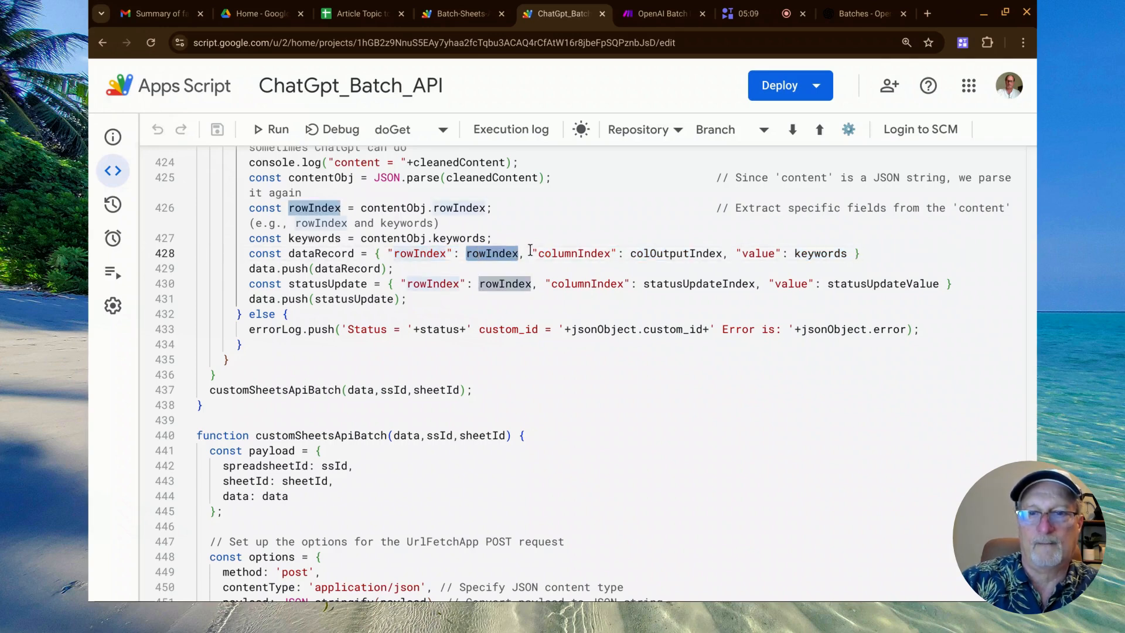
pyautogui.doubleClick(679, 252)
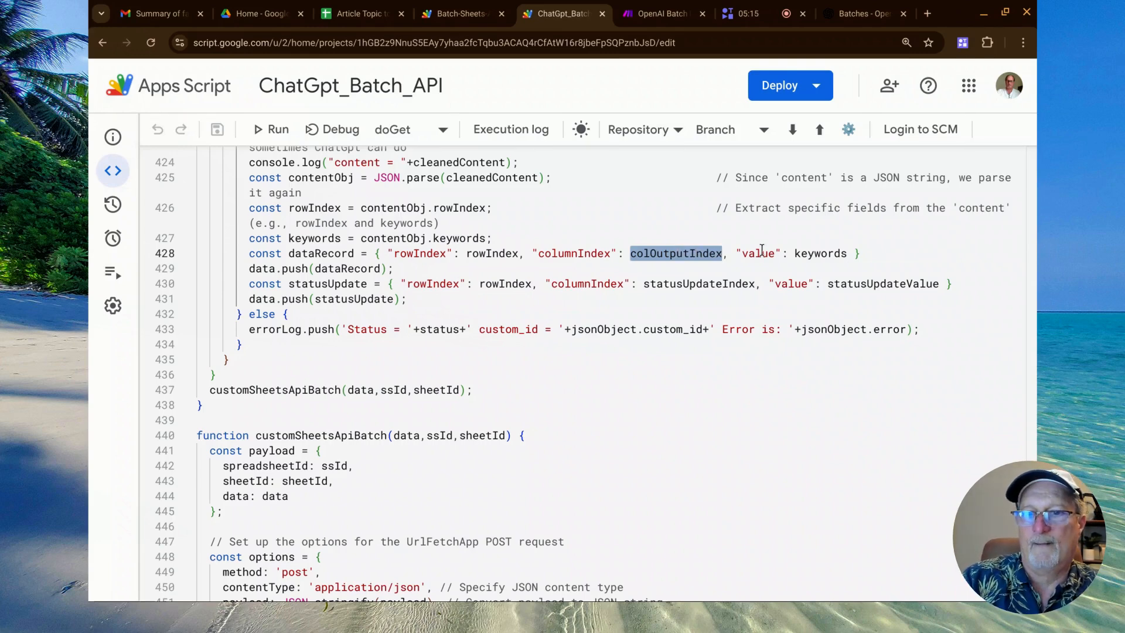
pyautogui.doubleClick(815, 253)
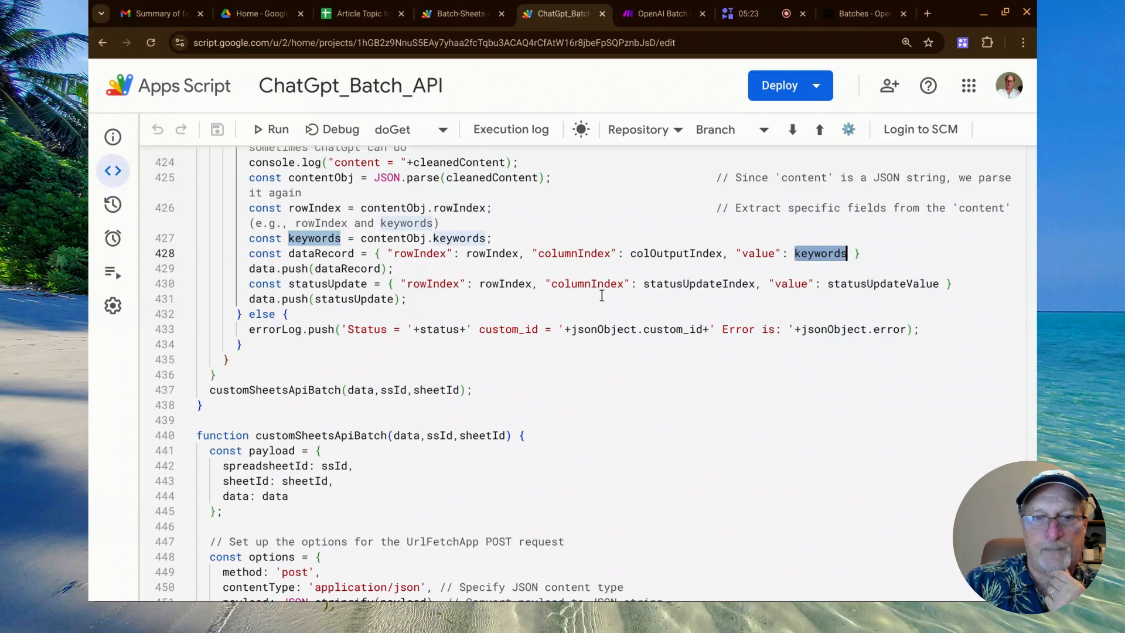
# Go back to the start of readJsonlFileFromDrive and highlight the data array declaration on line 414.
pyautogui.scroll(-2, 644, 281)
pyautogui.scroll(1, 603, 293)
pyautogui.scroll(3, 601, 295)
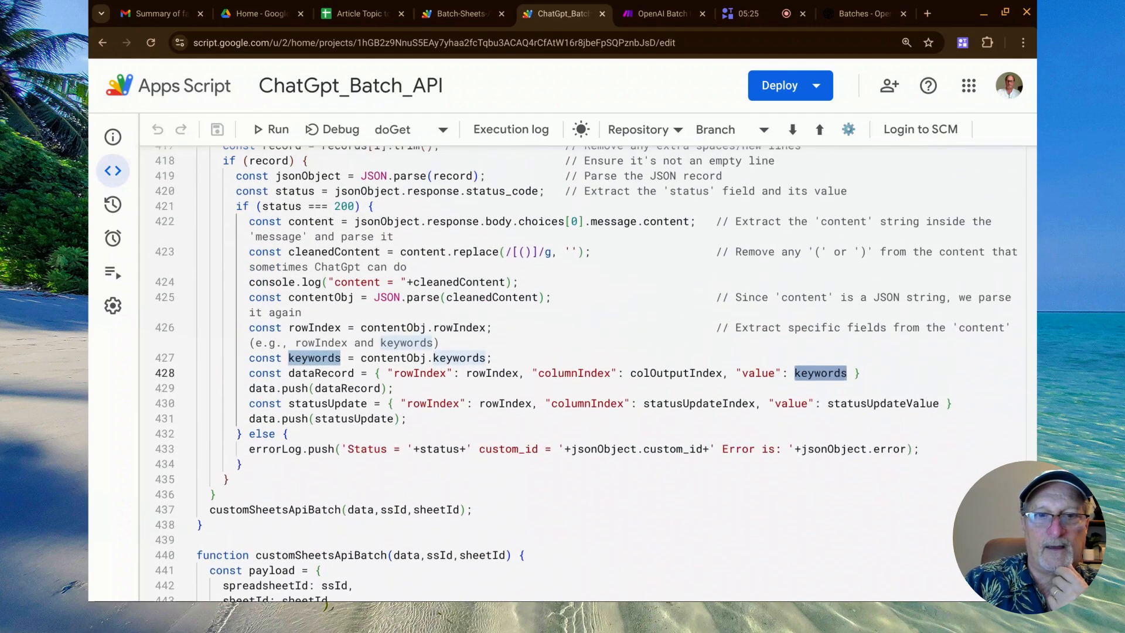
pyautogui.scroll(1, 344, 181)
pyautogui.scroll(1, 343, 181)
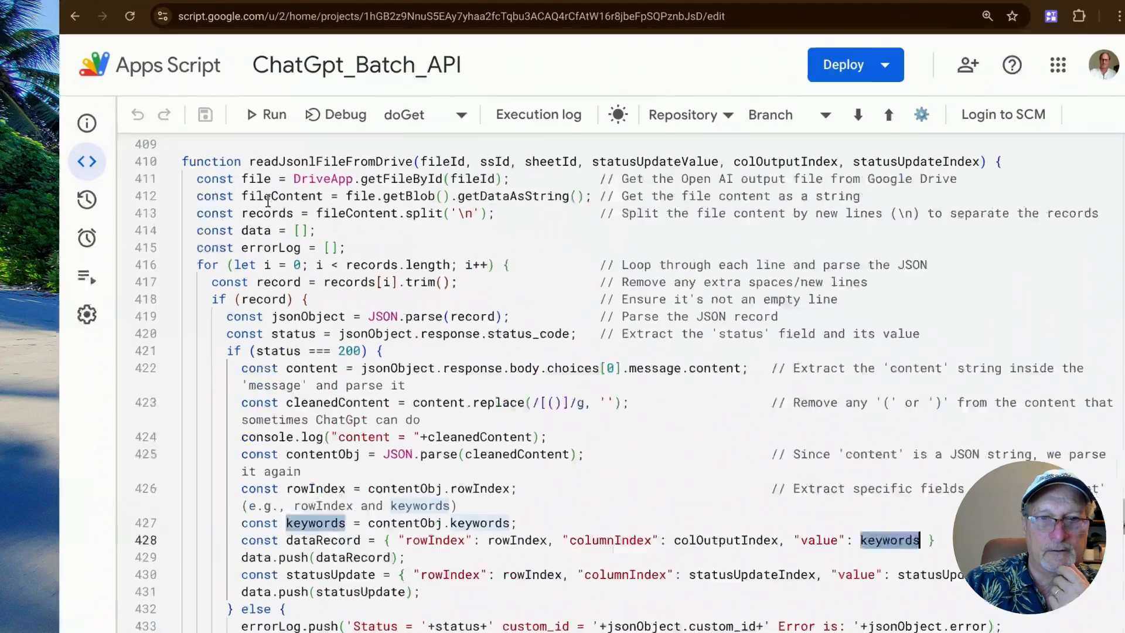
pyautogui.doubleClick(259, 232)
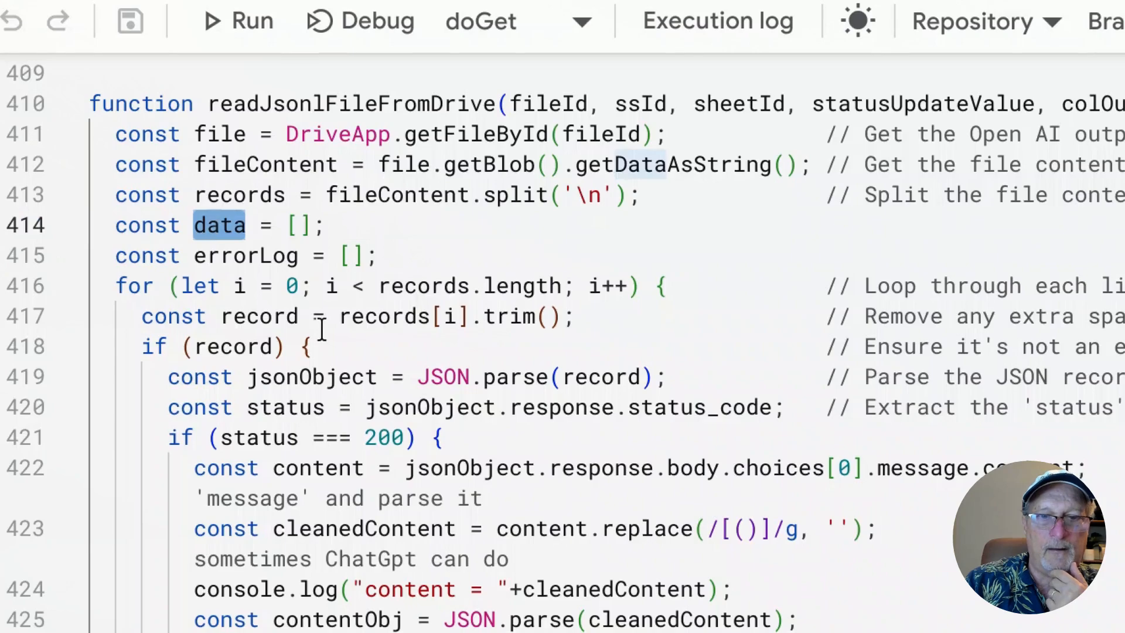
# Highlight the customSheetsApiBatch call on line 437, its data argument, and the function's definition on line 440.
pyautogui.scroll(-5, 319, 316)
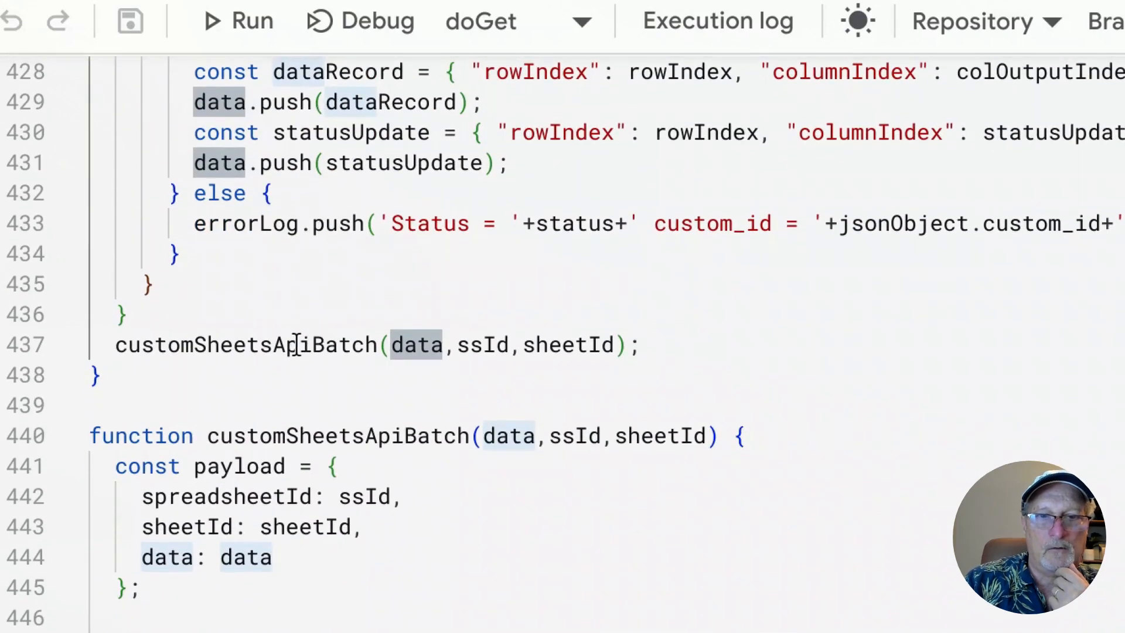
pyautogui.doubleClick(297, 344)
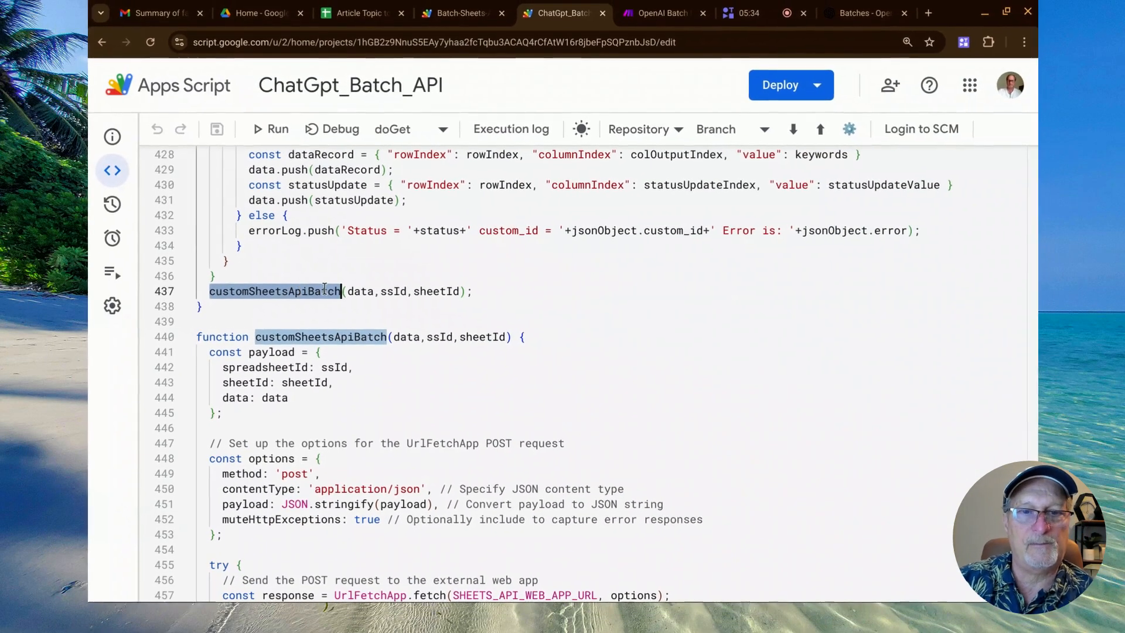
pyautogui.click(352, 291)
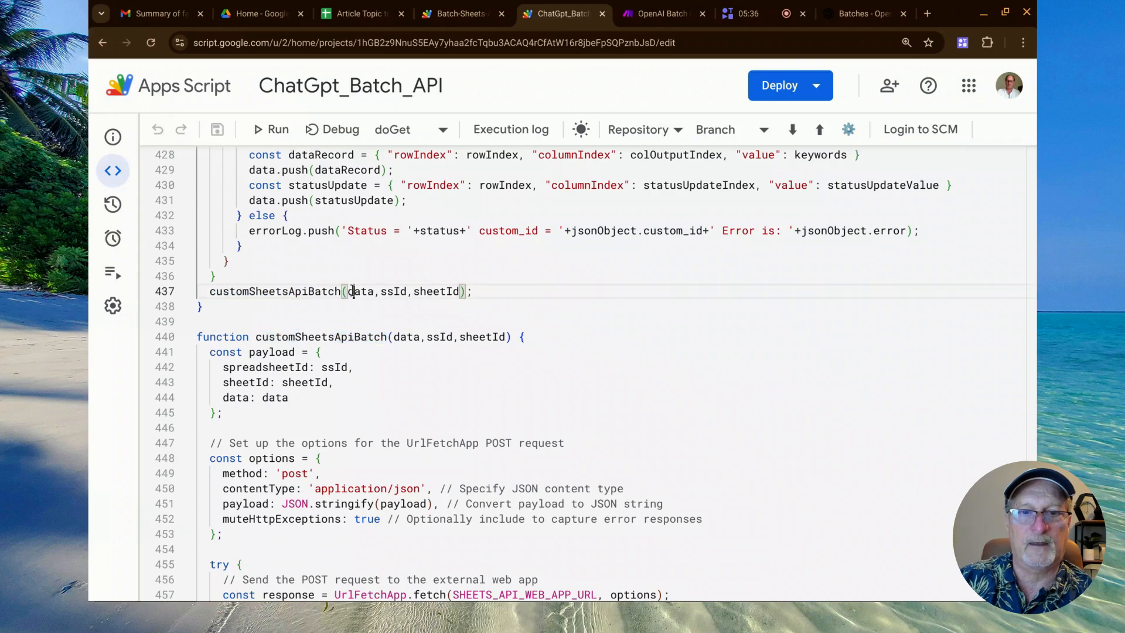
pyautogui.click(308, 338)
pyautogui.doubleClick(309, 338)
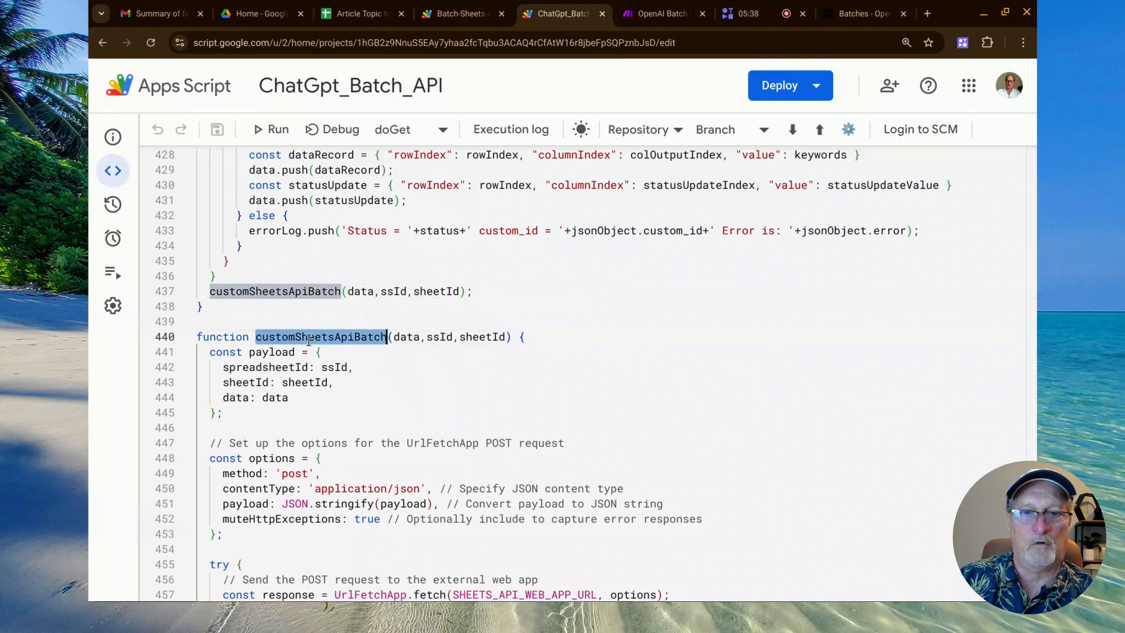
# Examine the customSheetsApiBatch function, highlighting options on line 448, payload on line 451 and SHEETS_API_WEB_APP_URL on line 457.
pyautogui.scroll(-4, 308, 340)
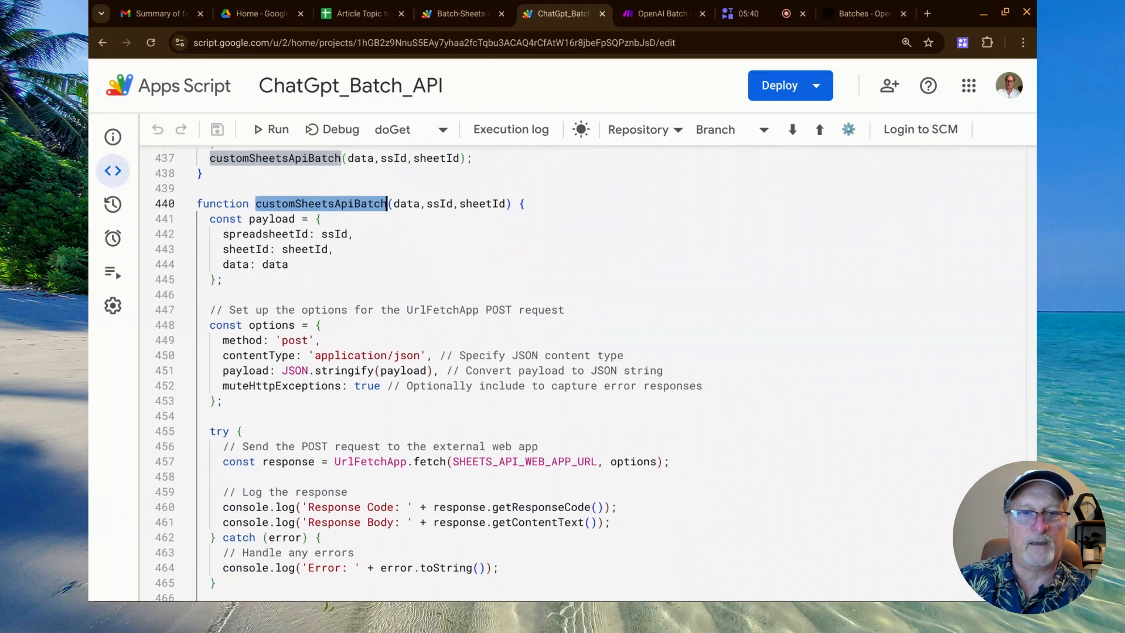
pyautogui.scroll(-1, 294, 262)
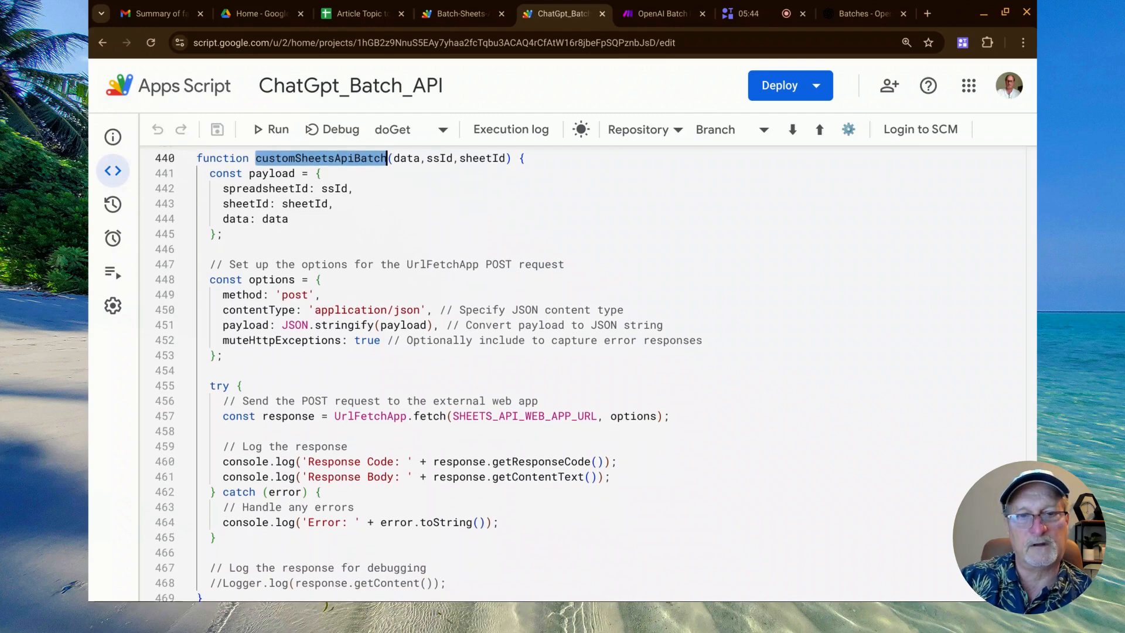
pyautogui.scroll(-1, 429, 375)
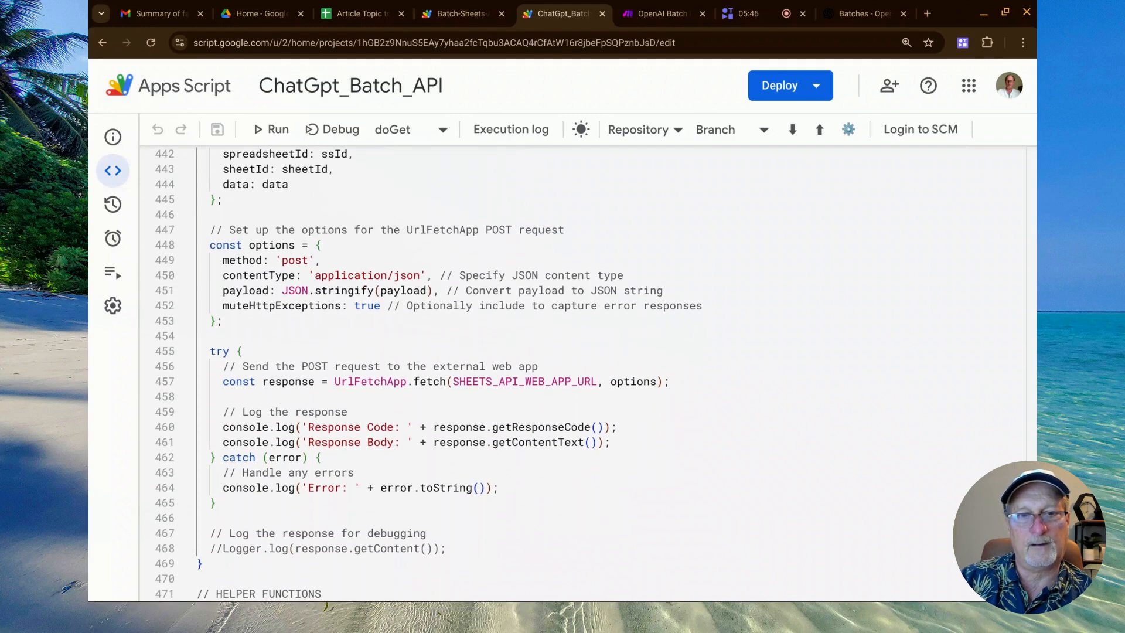
pyautogui.doubleClick(281, 246)
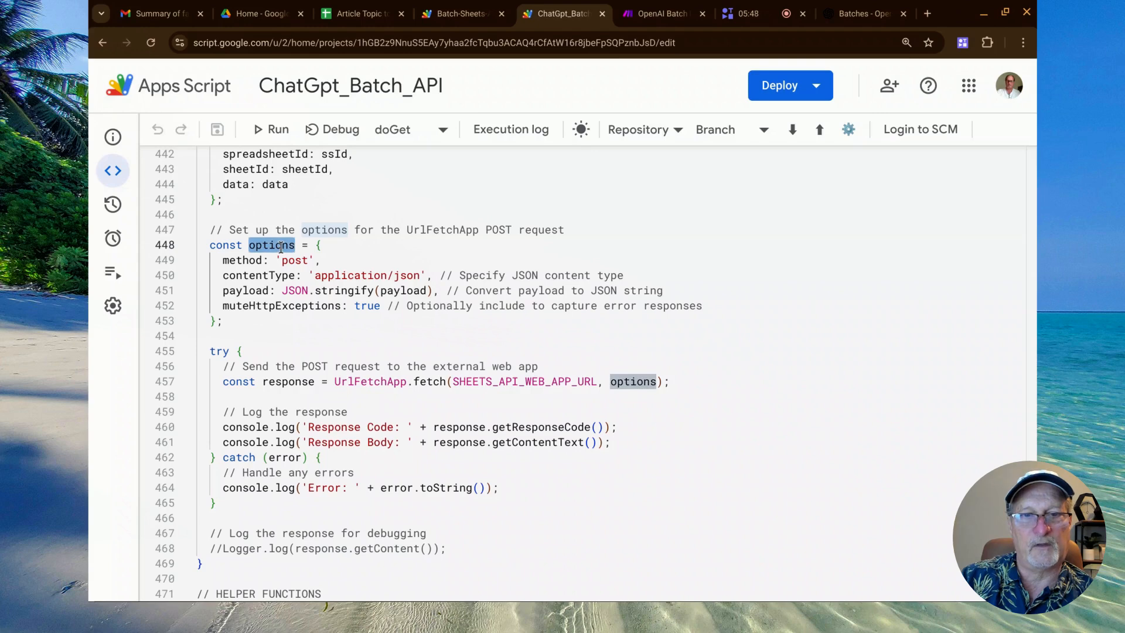
pyautogui.scroll(-1, 290, 263)
pyautogui.scroll(-1, 290, 263)
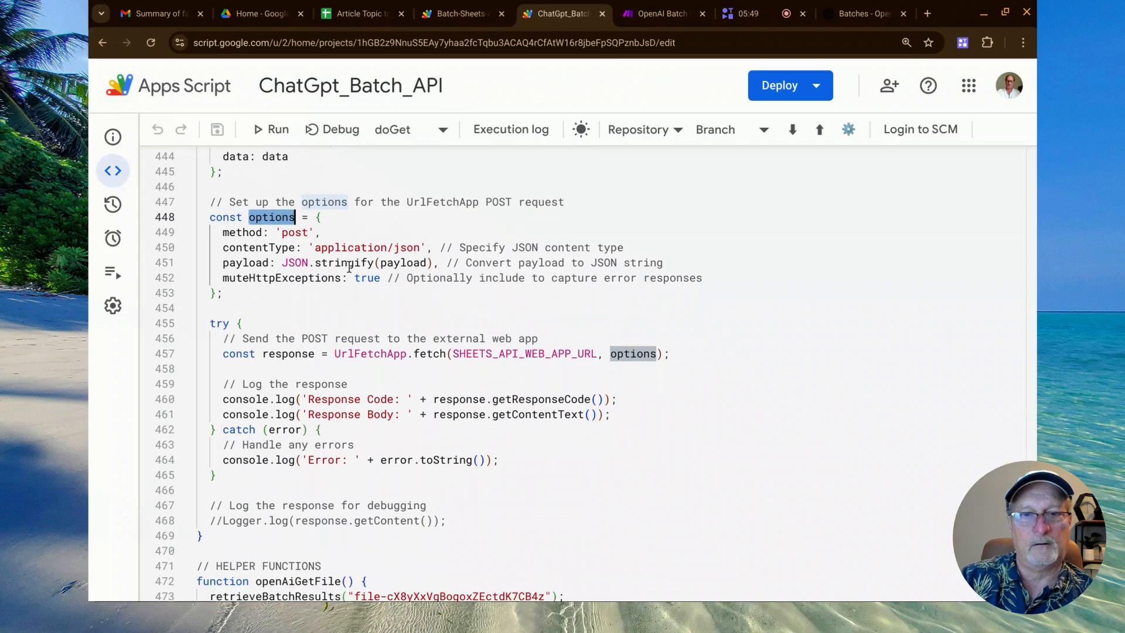
pyautogui.doubleClick(410, 262)
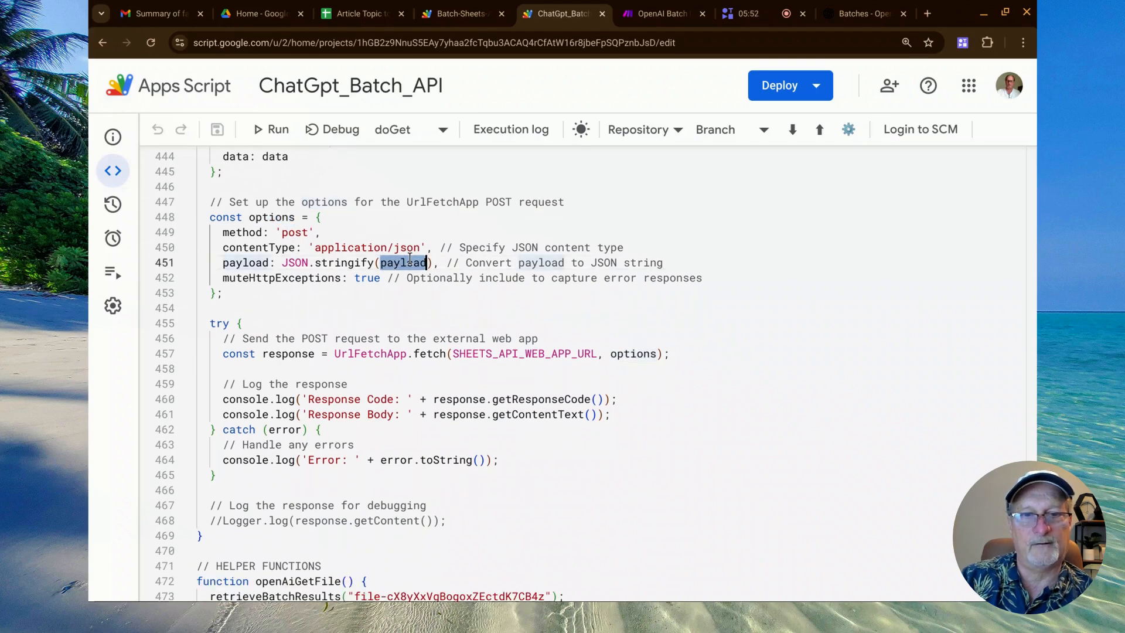
pyautogui.scroll(-1, 409, 256)
pyautogui.scroll(-3, 410, 256)
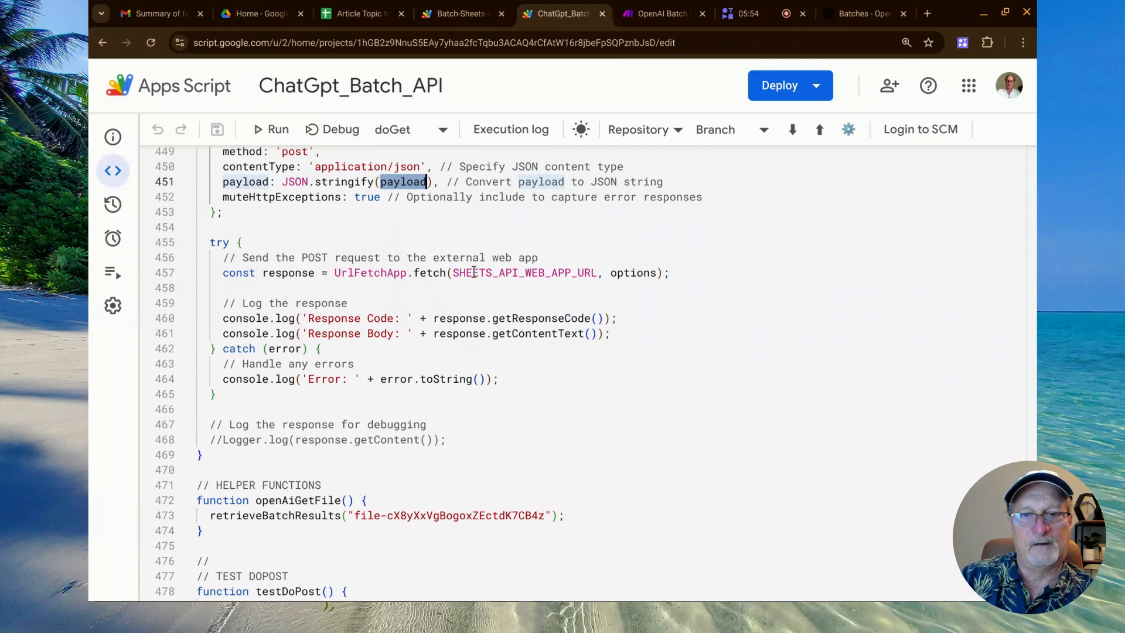
pyautogui.doubleClick(473, 272)
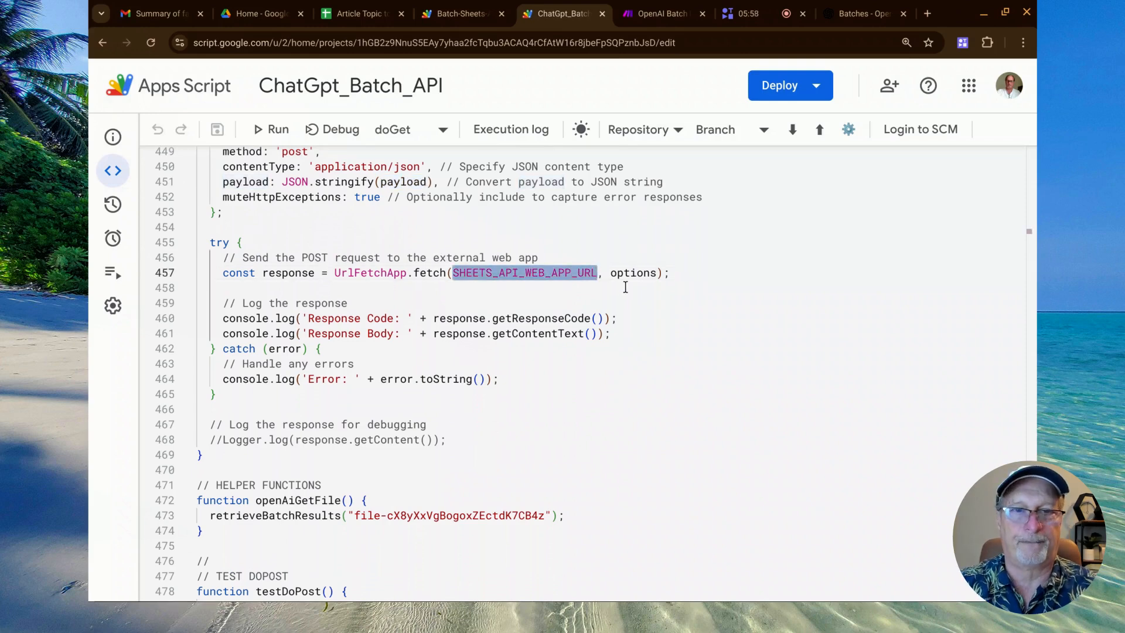
# Switch to the Batch-Sheets-API project and delete the Files sidebar's div element with the browser inspector, closing the inspector when done.
pyautogui.click(447, 20)
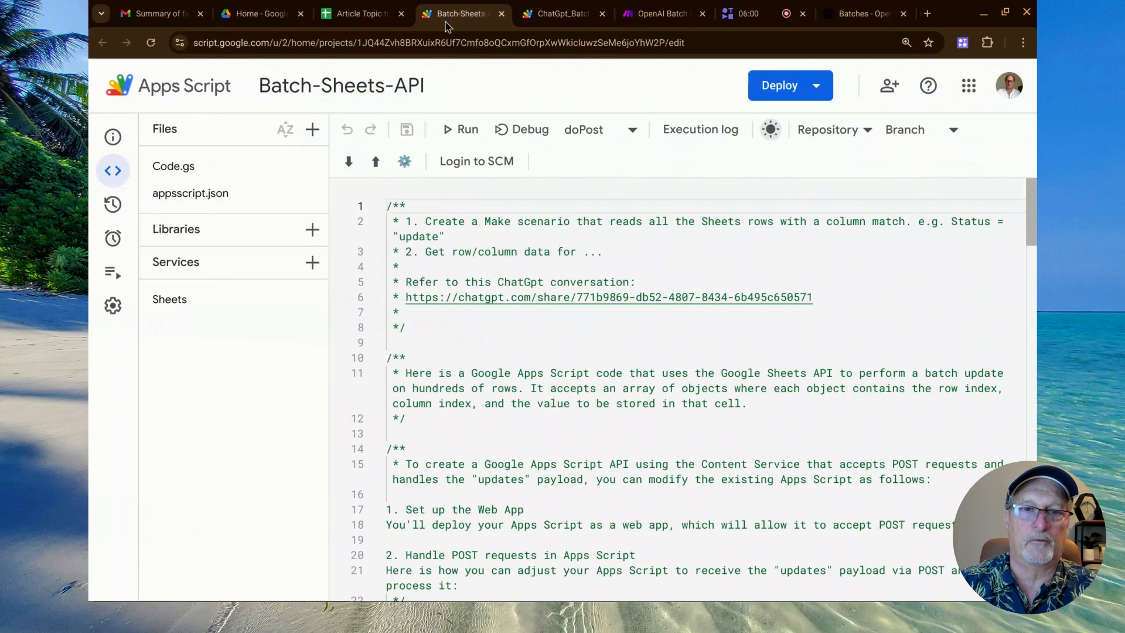
pyautogui.rightClick(166, 130)
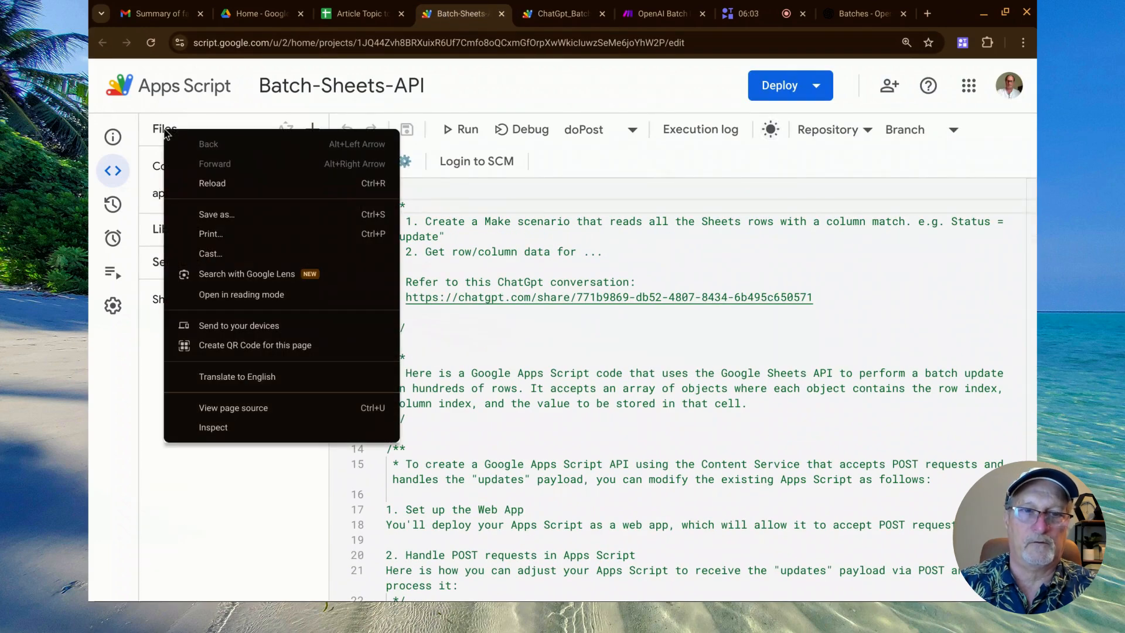
pyautogui.click(229, 426)
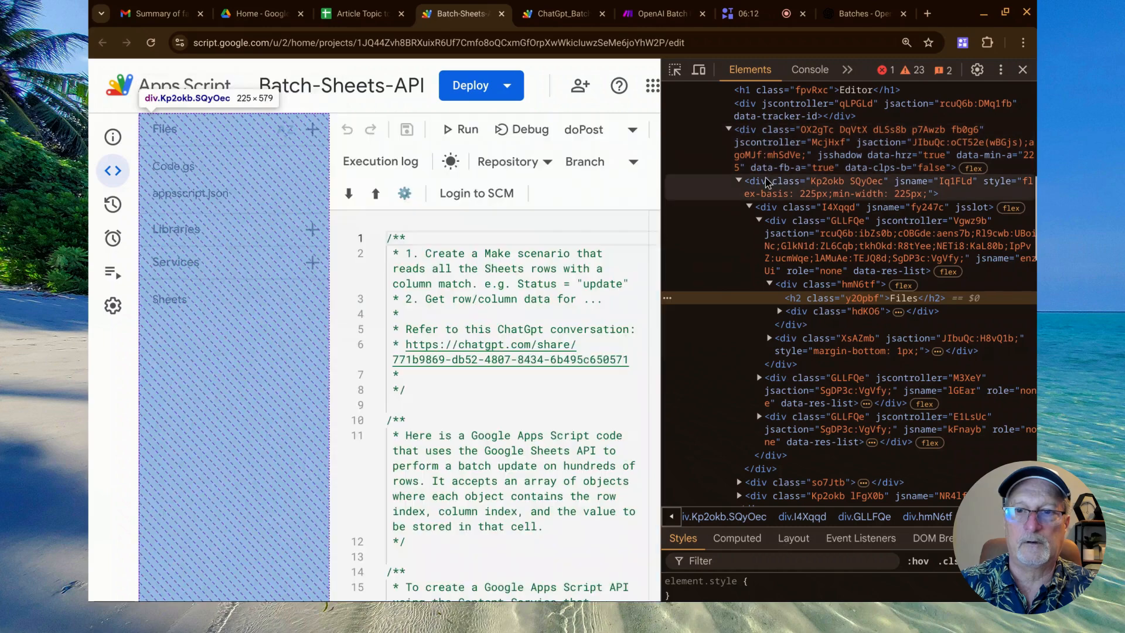
pyautogui.click(766, 182)
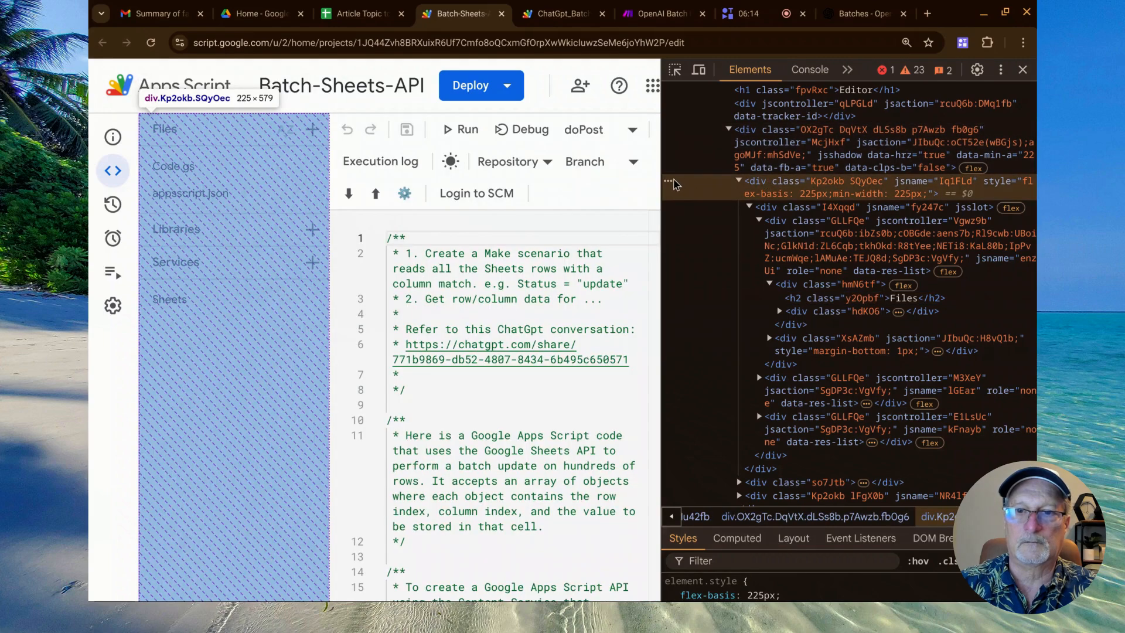
pyautogui.rightClick(677, 181)
pyautogui.click(741, 253)
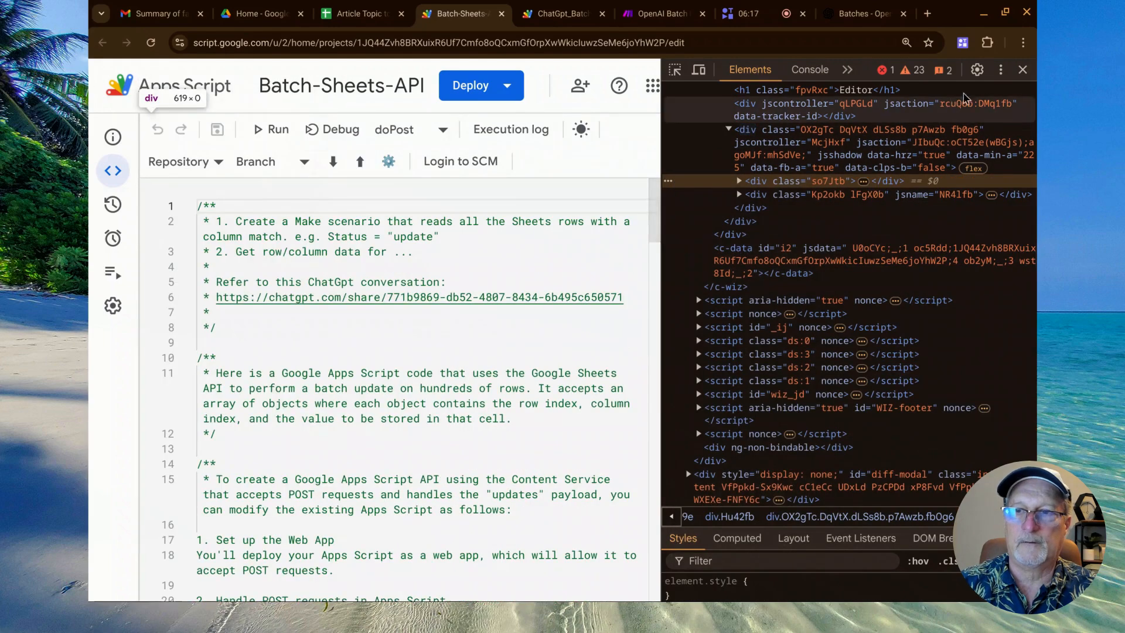
pyautogui.click(1023, 69)
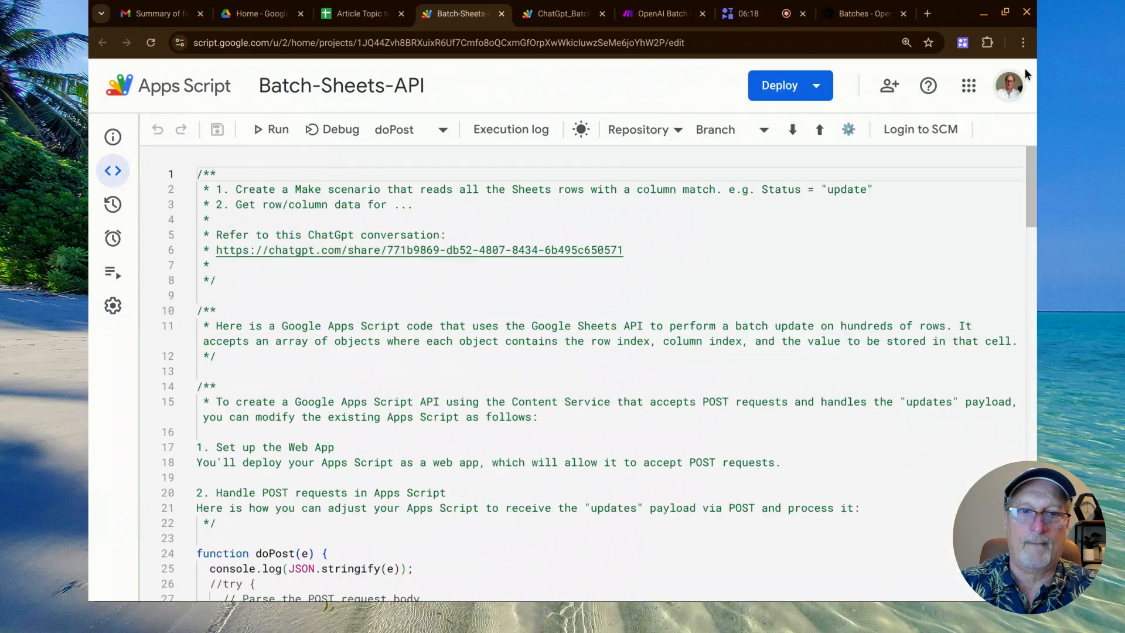
# Go to the doPost function on line 24, highlight its e parameter, and place the cursor in the Spreadsheet ID comment on line 31.
pyautogui.scroll(-5, 407, 270)
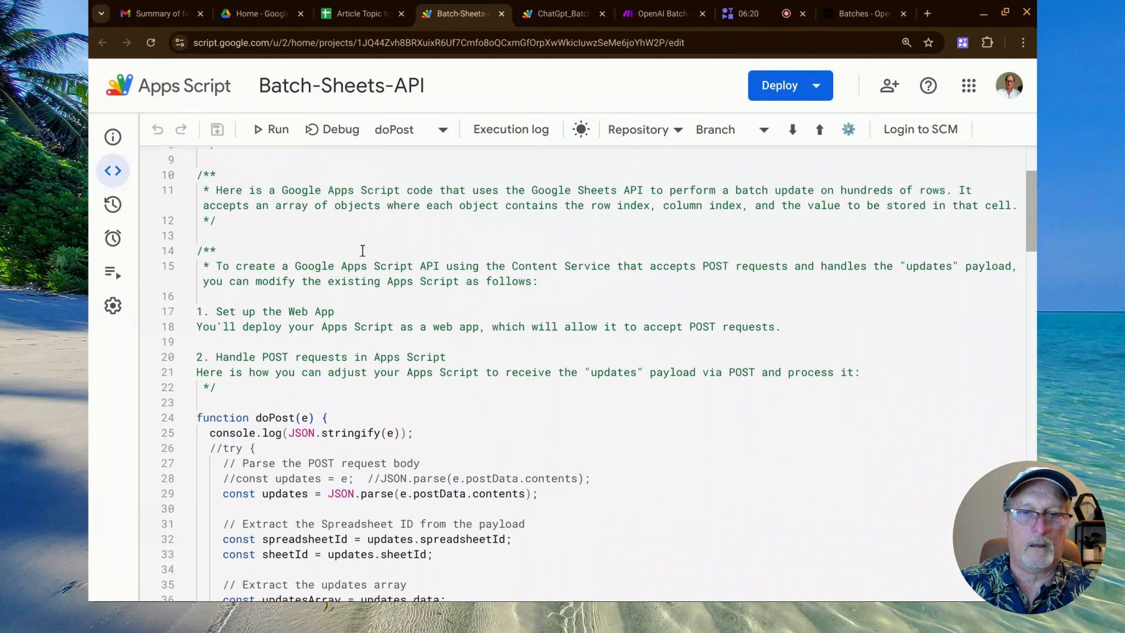
pyautogui.scroll(-2, 544, 375)
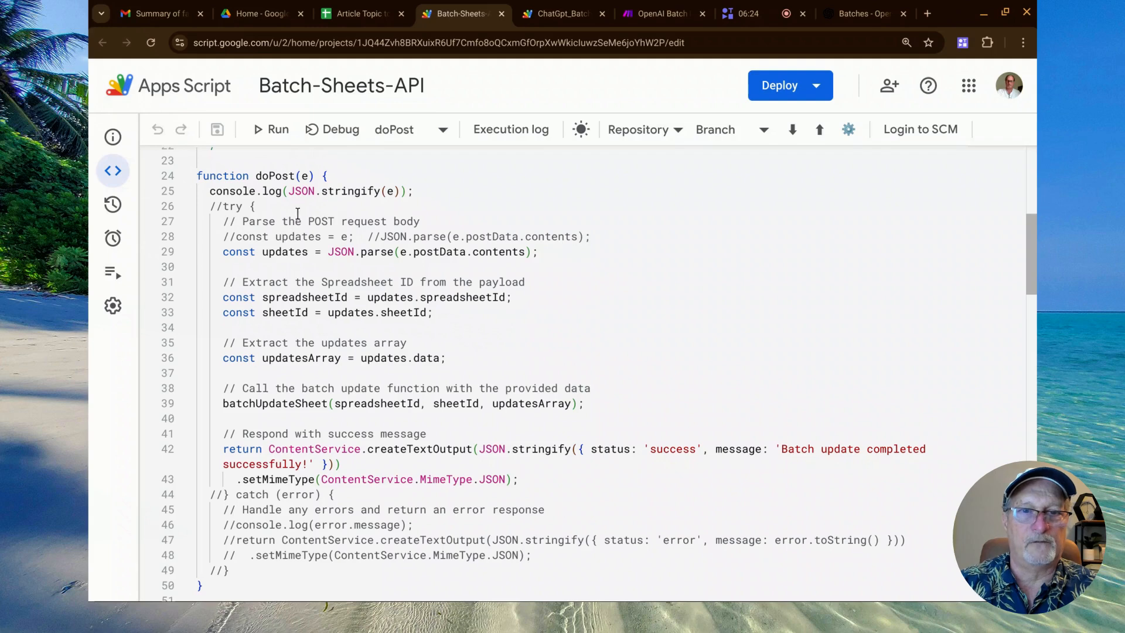
pyautogui.doubleClick(305, 176)
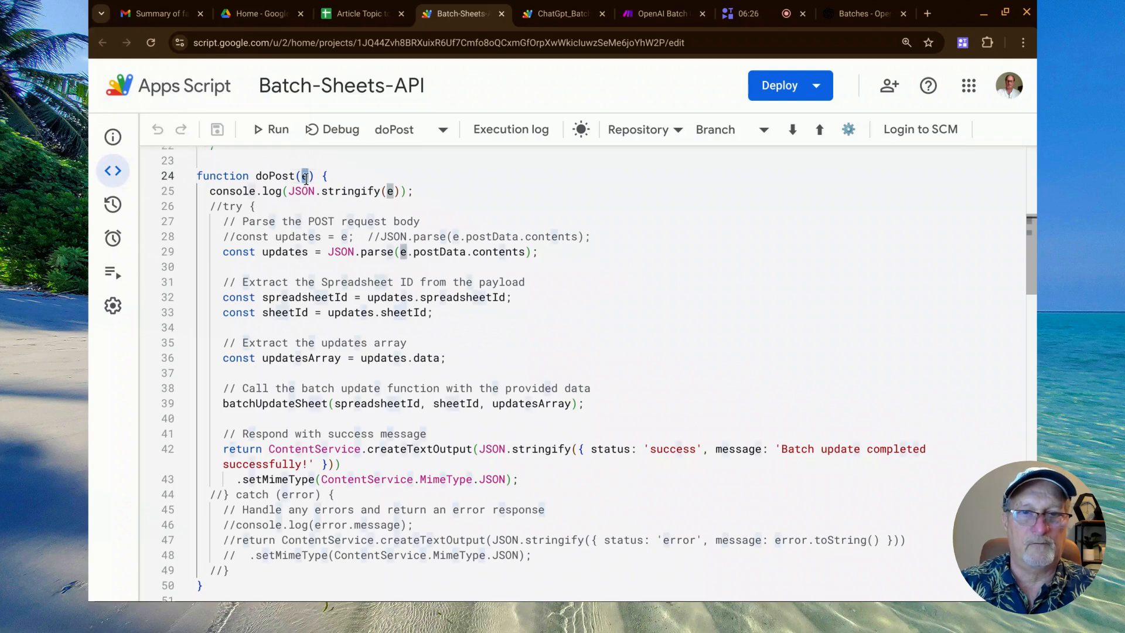
pyautogui.click(334, 281)
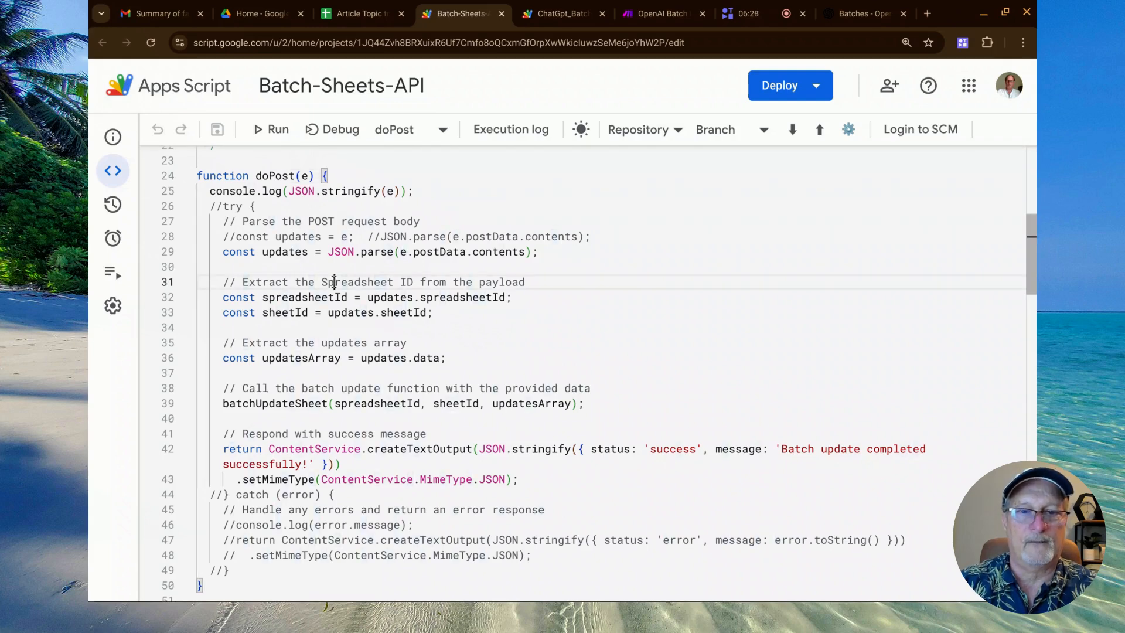
# Highlight the batchUpdateSheet call on line 39, followed by its spreadsheetId, sheetId and updatesArray arguments in turn.
pyautogui.scroll(-2, 334, 283)
pyautogui.scroll(-3, 334, 282)
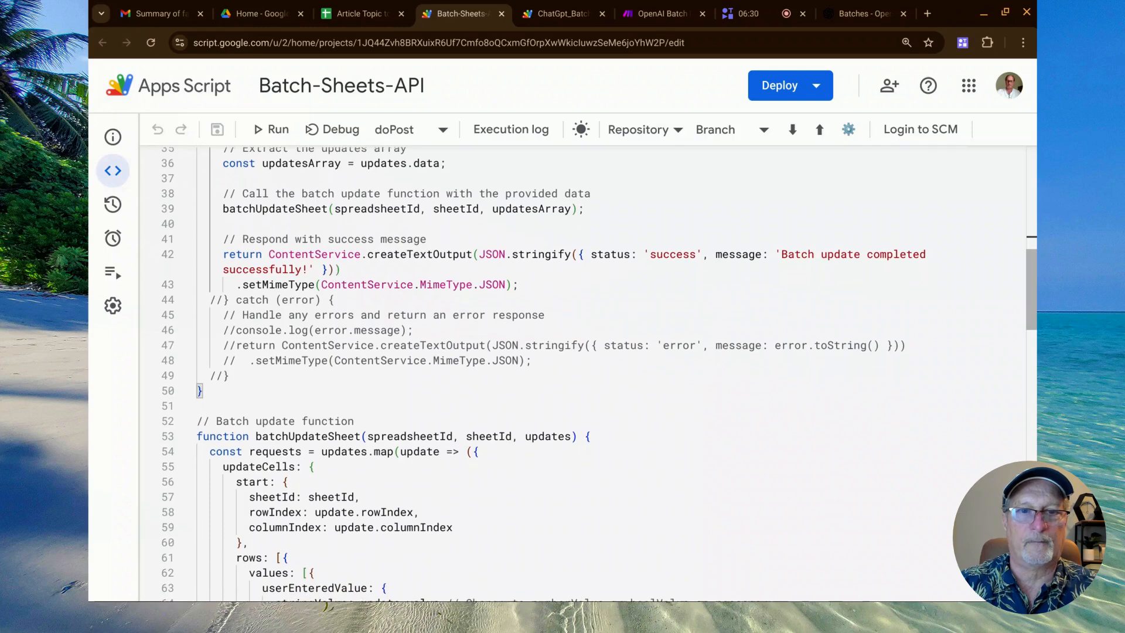
pyautogui.doubleClick(295, 209)
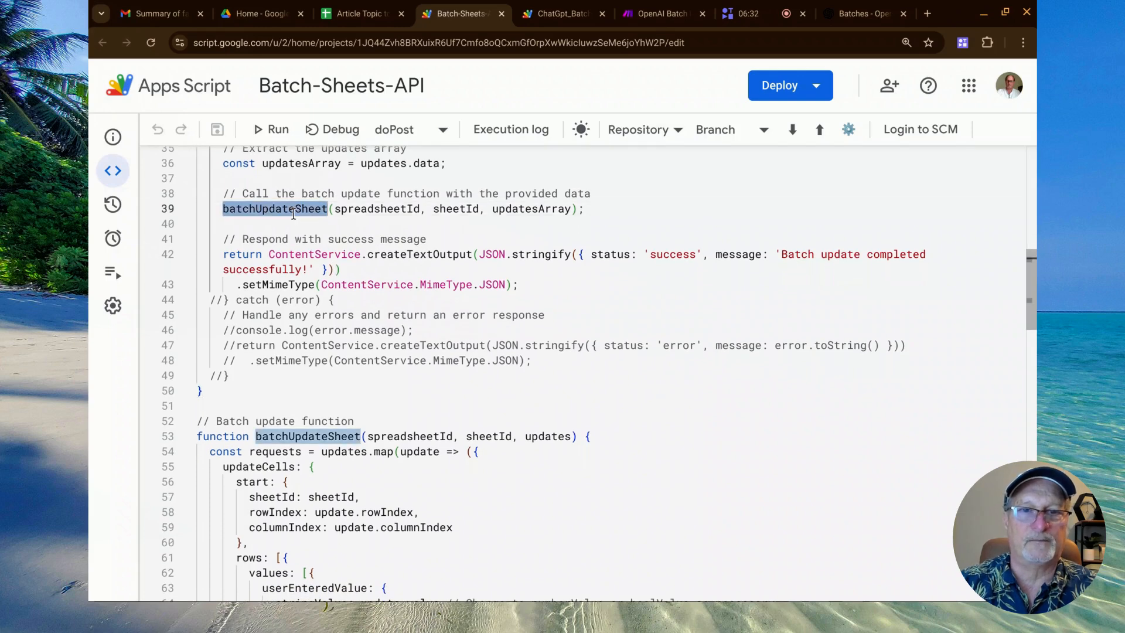
pyautogui.doubleClick(366, 210)
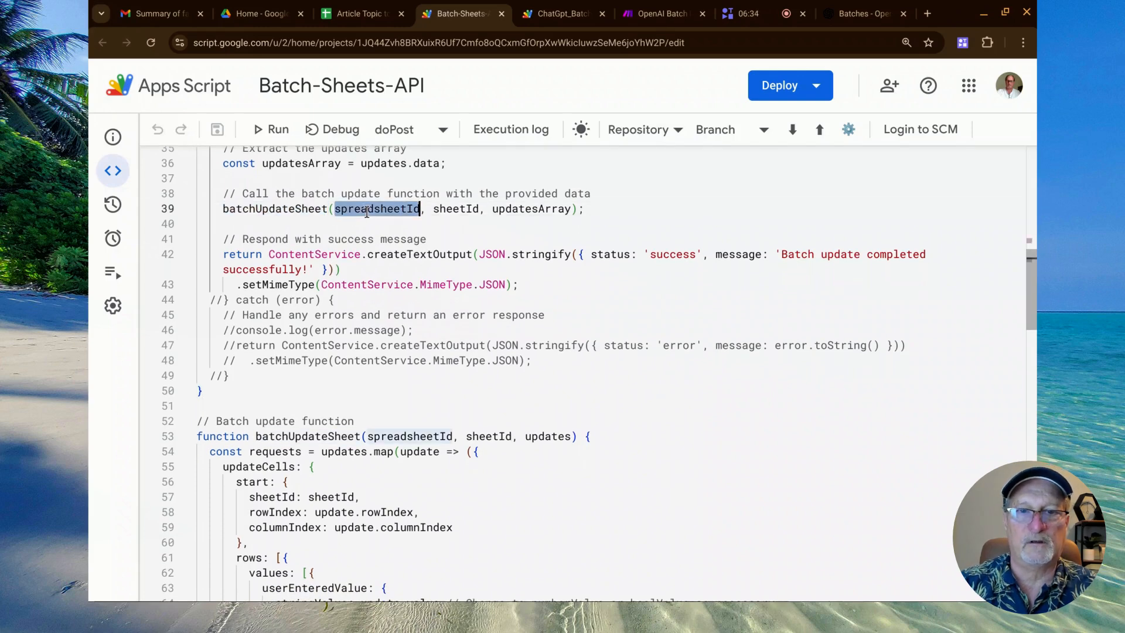
pyautogui.doubleClick(448, 211)
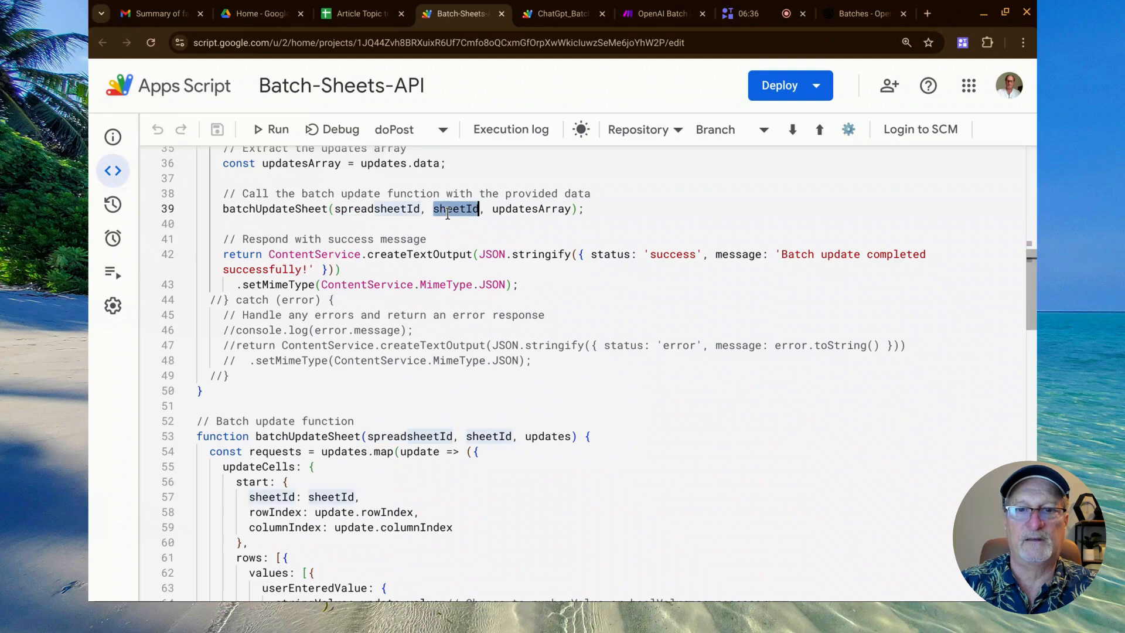
pyautogui.doubleClick(502, 211)
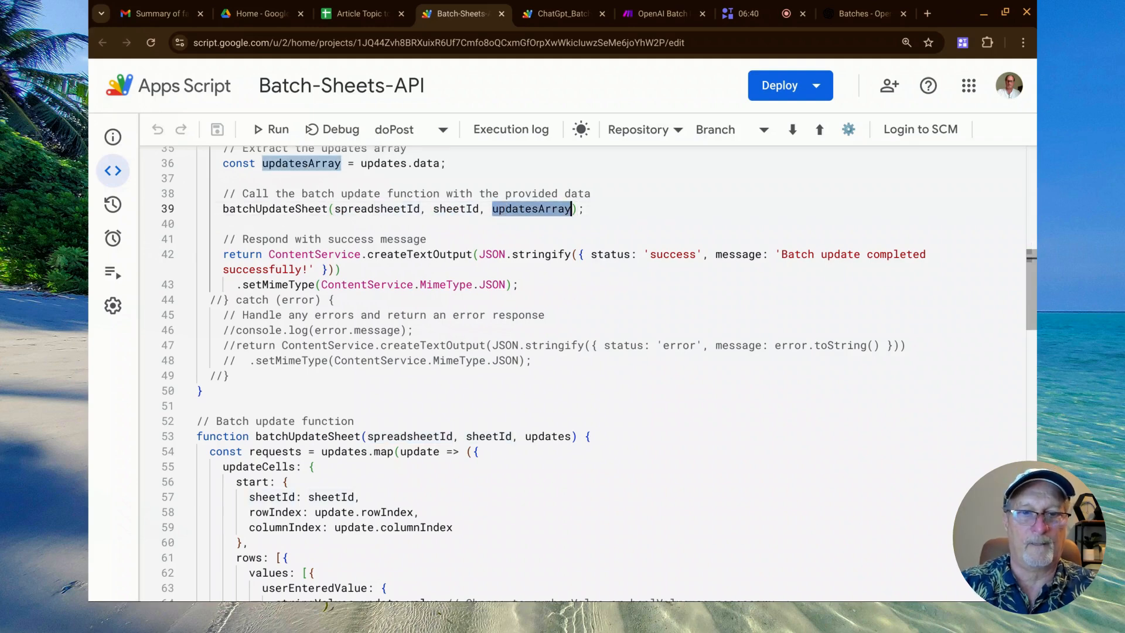
# Go to the batchUpdateSheet definition on line 53 and highlight the function name and its updates parameter.
pyautogui.scroll(-5, 470, 219)
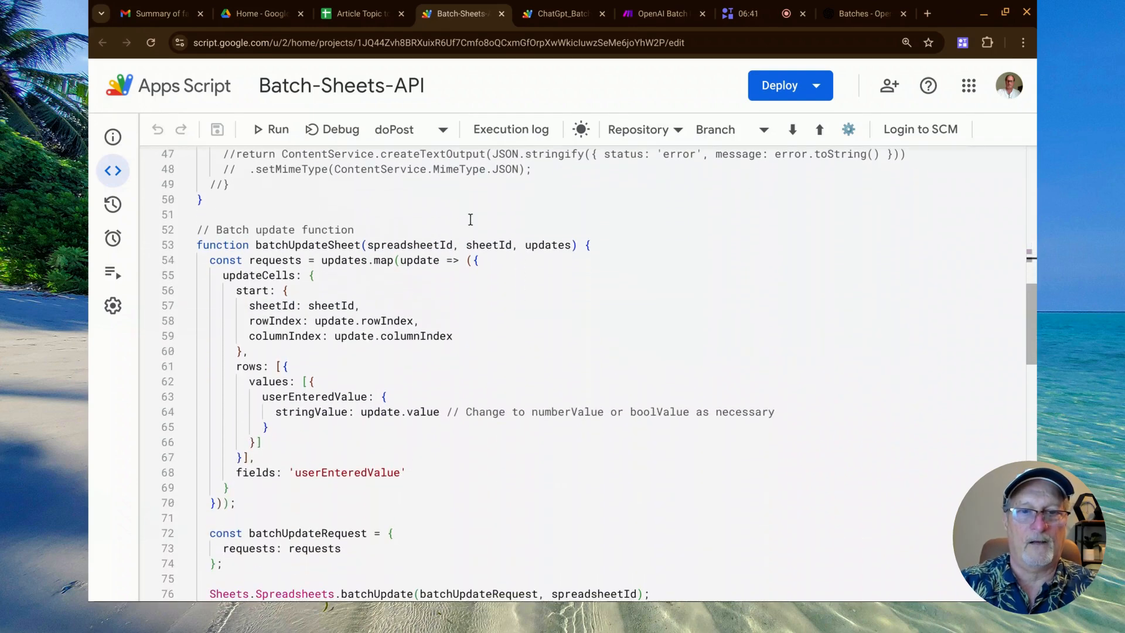
pyautogui.doubleClick(340, 258)
pyautogui.doubleClick(336, 243)
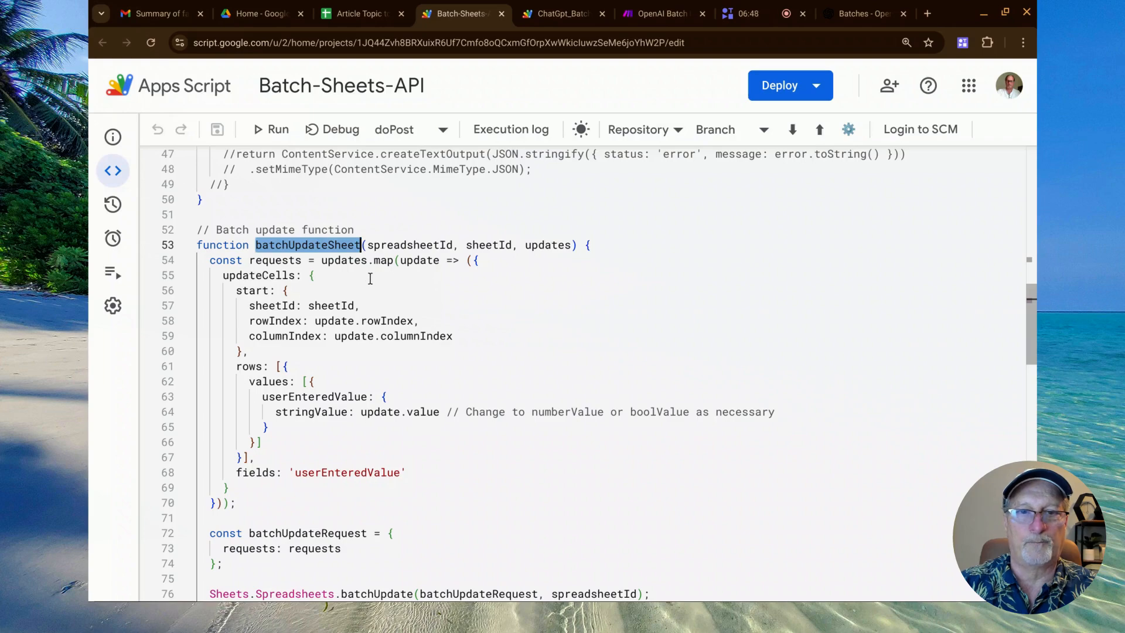
pyautogui.click(548, 243)
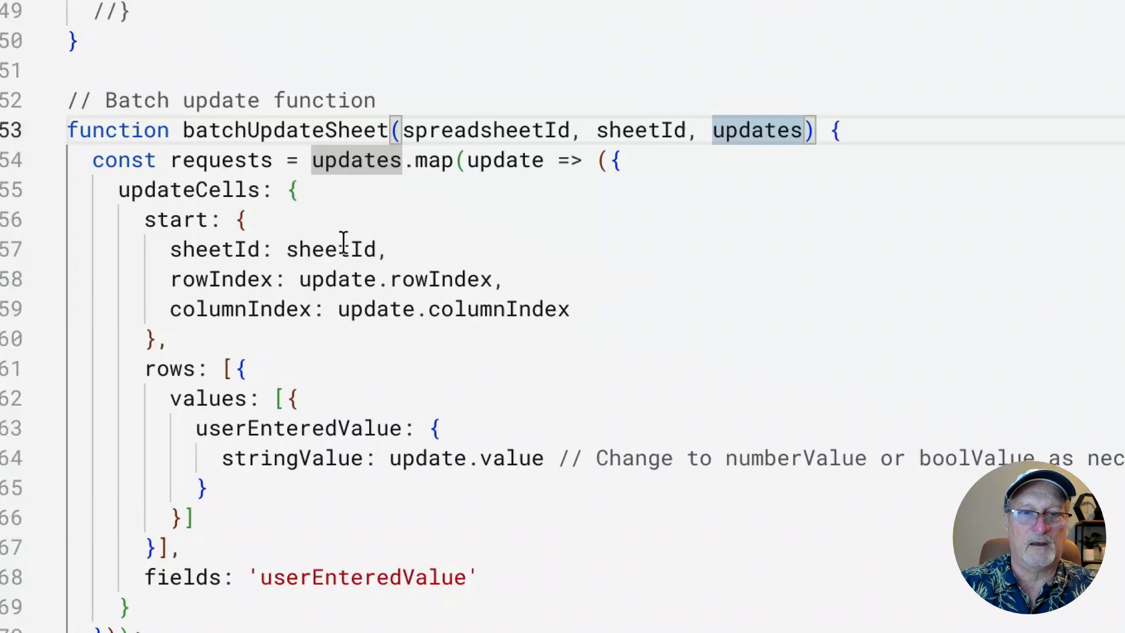
# Highlight the sheetId, rowIndex, columnIndex and value fields of the updateCells request, and the Sheets.Spreadsheets.batchUpdate call on line 76.
pyautogui.scroll(-2, 344, 242)
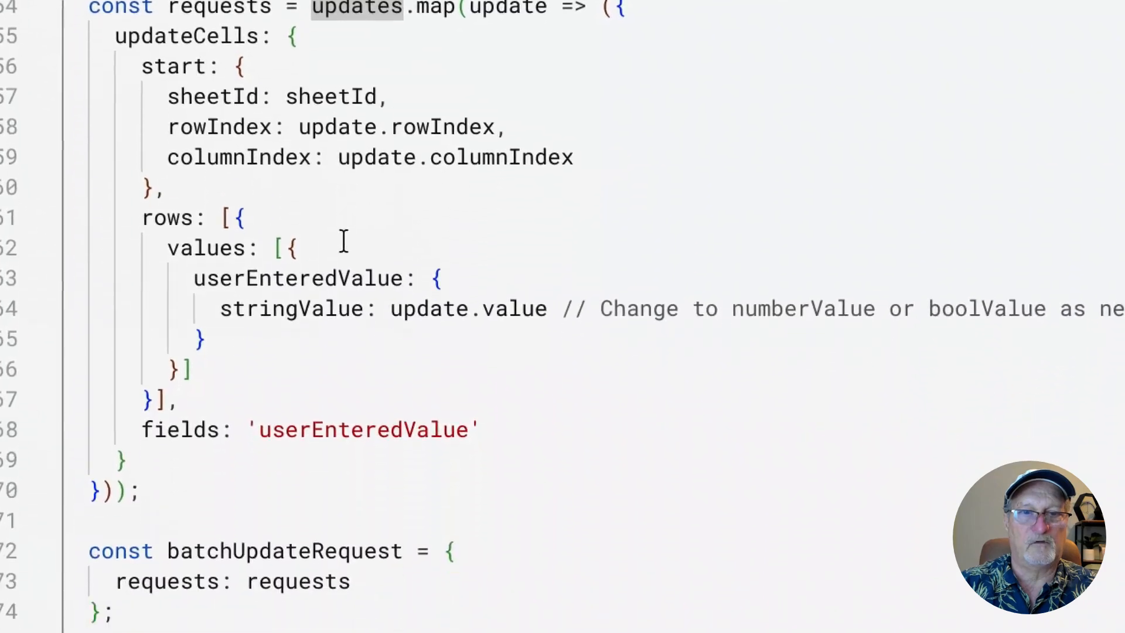
pyautogui.doubleClick(314, 88)
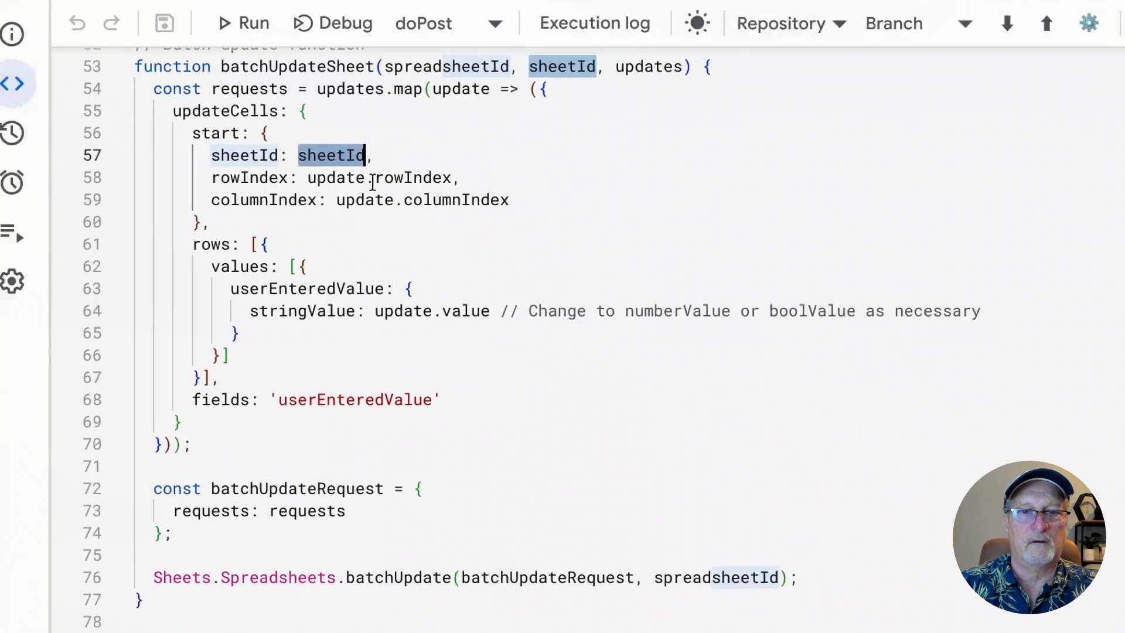
pyautogui.doubleClick(442, 111)
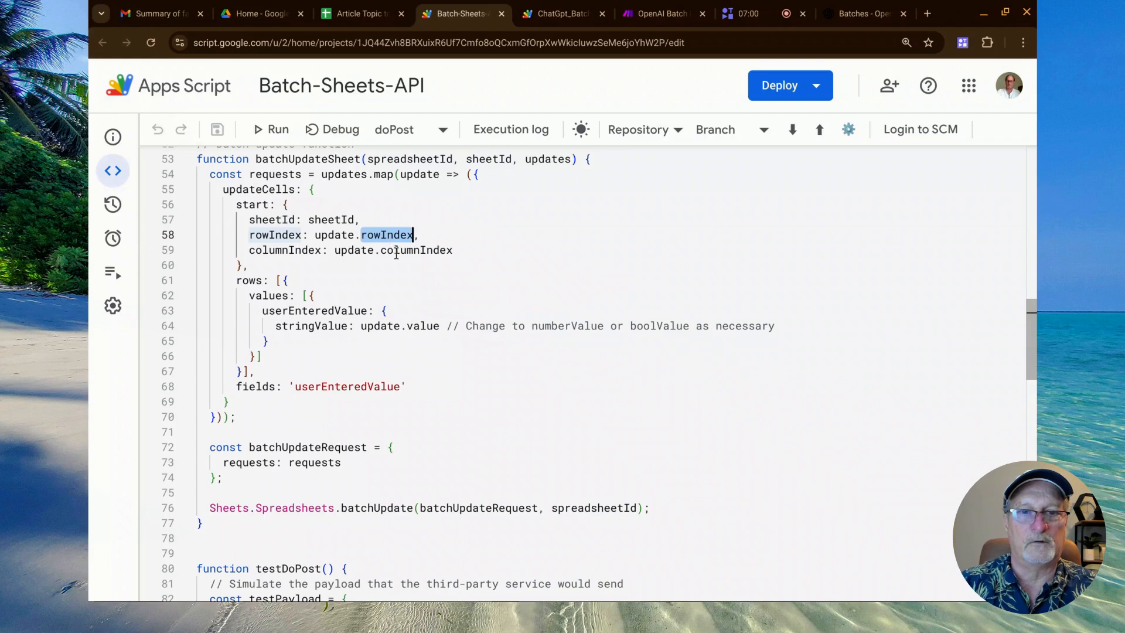
pyautogui.doubleClick(396, 251)
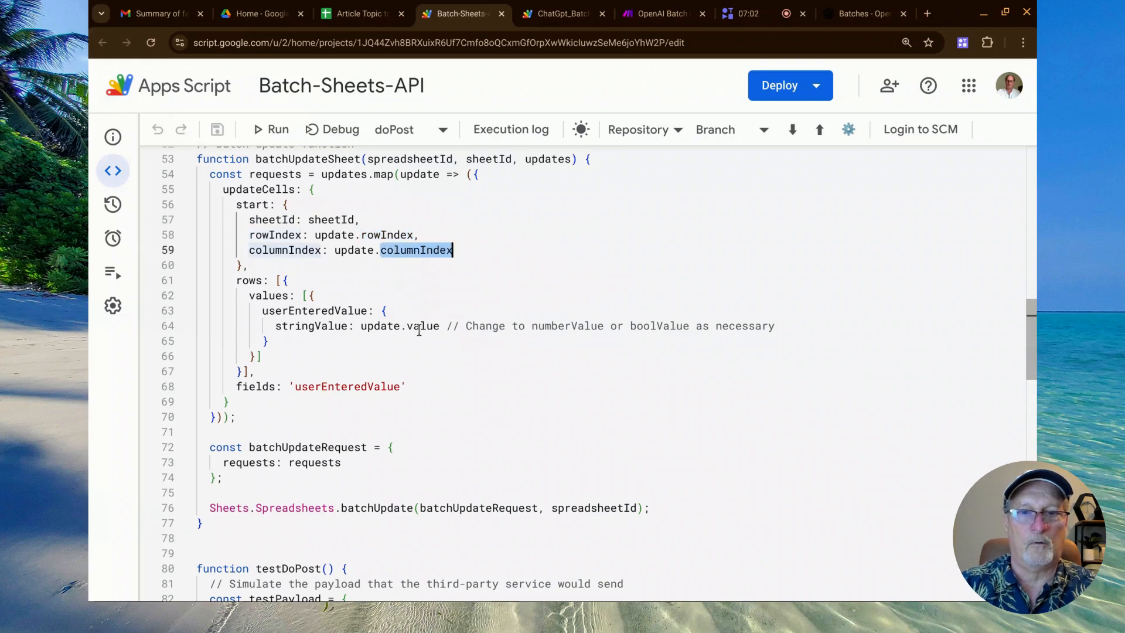
pyautogui.doubleClick(423, 325)
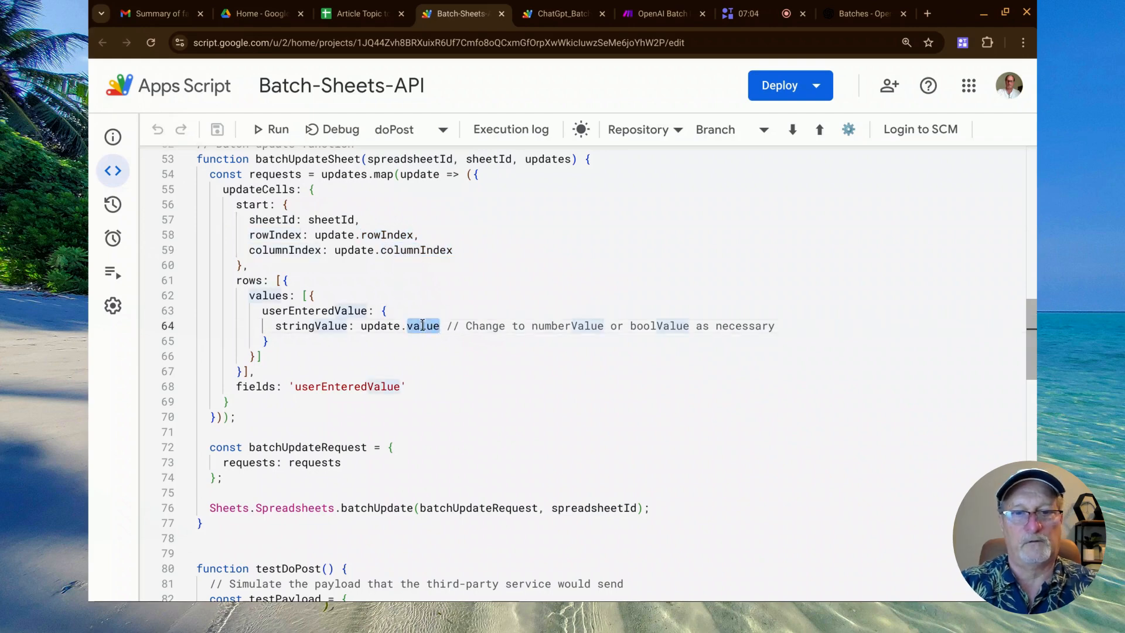
pyautogui.scroll(-1, 423, 326)
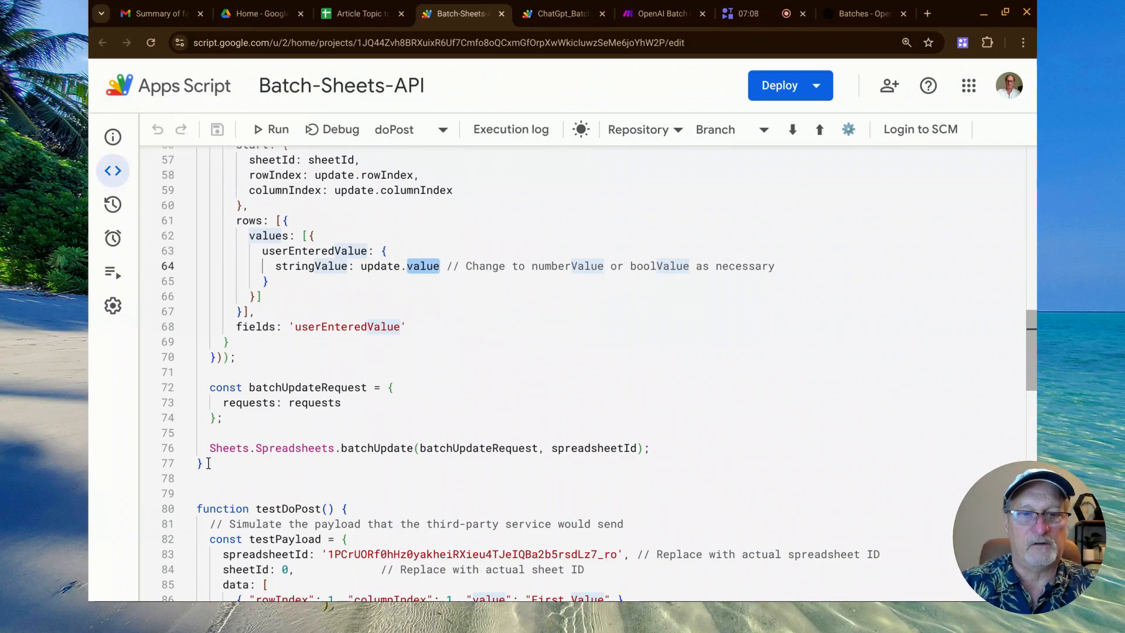
pyautogui.moveTo(209, 448); pyautogui.dragTo(411, 434)
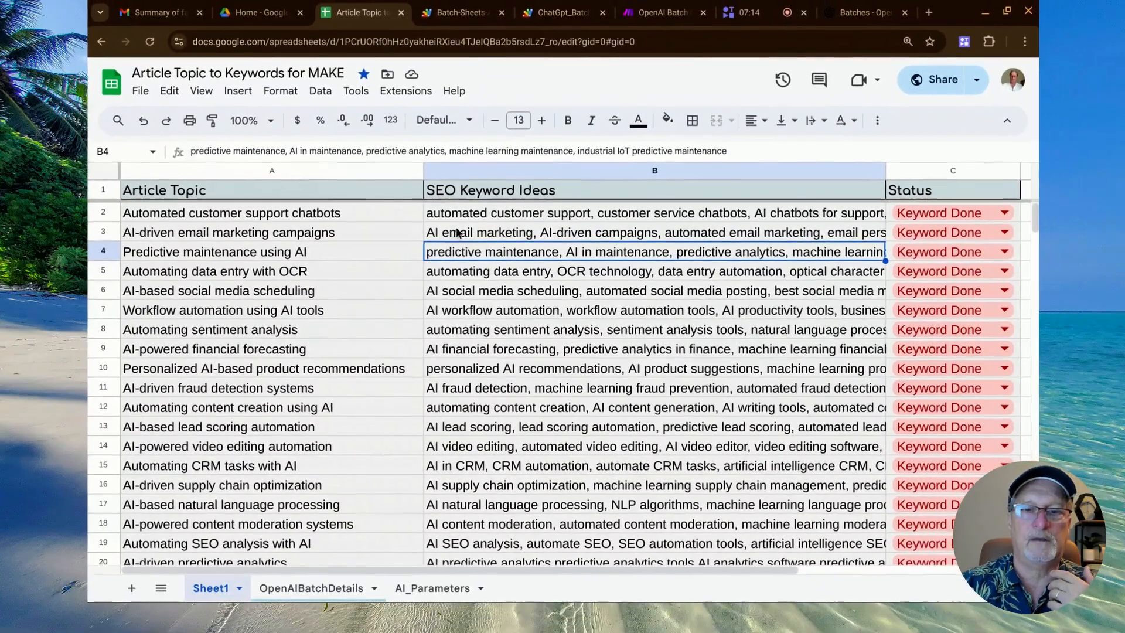
# In the Article Topic to Keywords for MAKE spreadsheet, inspect the SEO keyword ideas in cells B2 and B3.
pyautogui.click(474, 208)
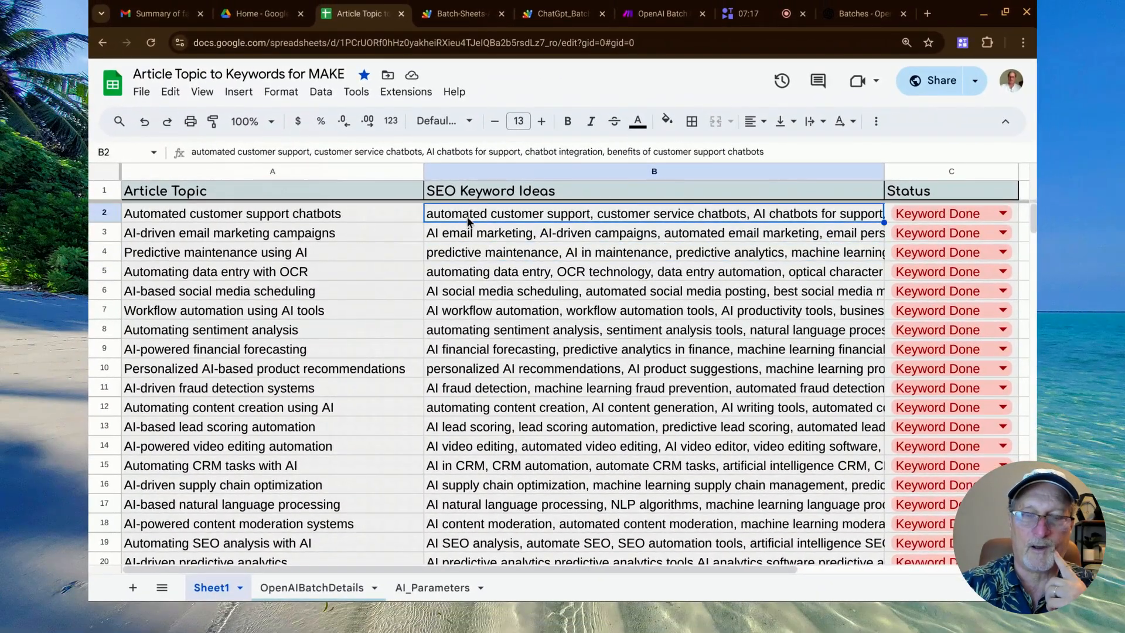
pyautogui.click(463, 235)
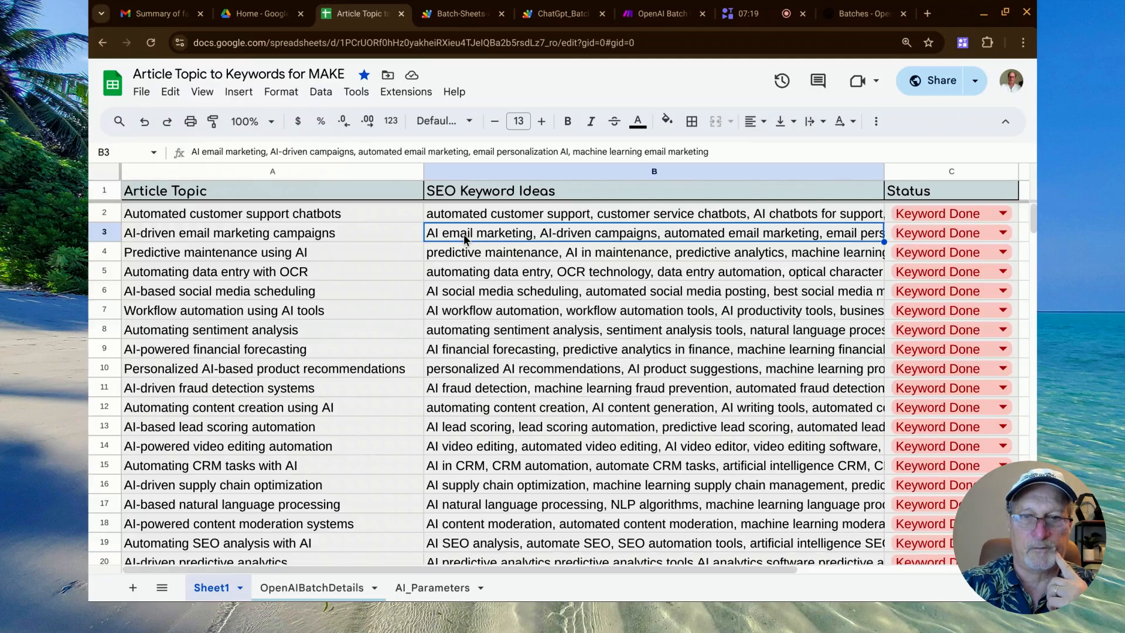
# Inspect the SEO keyword ideas in cells B4 through B8 one after another.
pyautogui.click(462, 255)
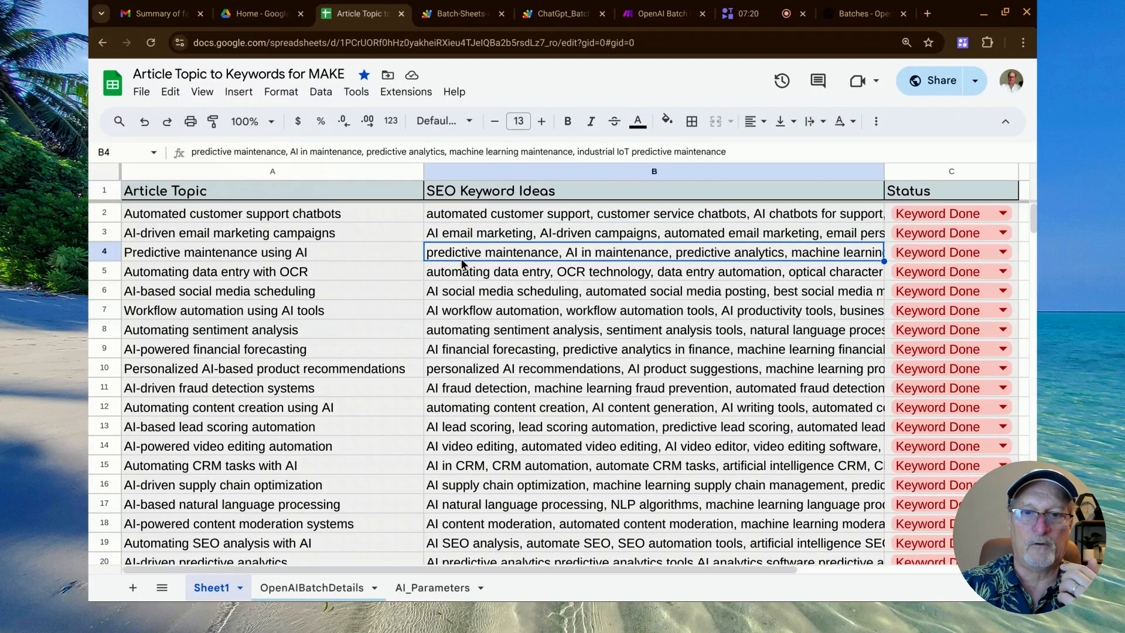
pyautogui.click(463, 274)
pyautogui.click(464, 291)
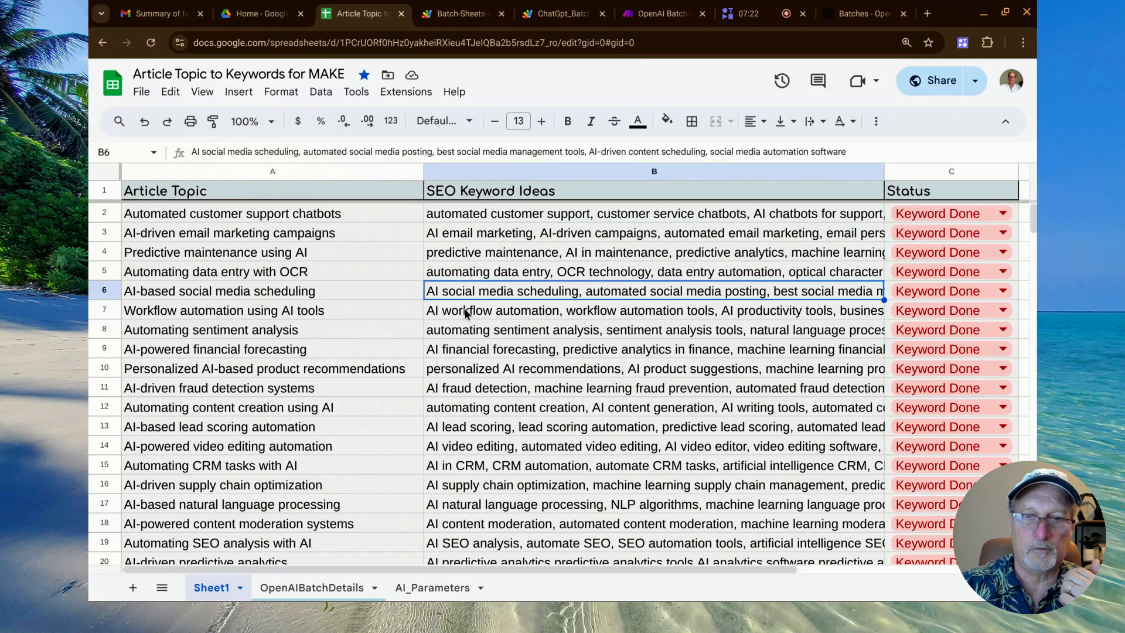
pyautogui.click(463, 309)
pyautogui.click(462, 333)
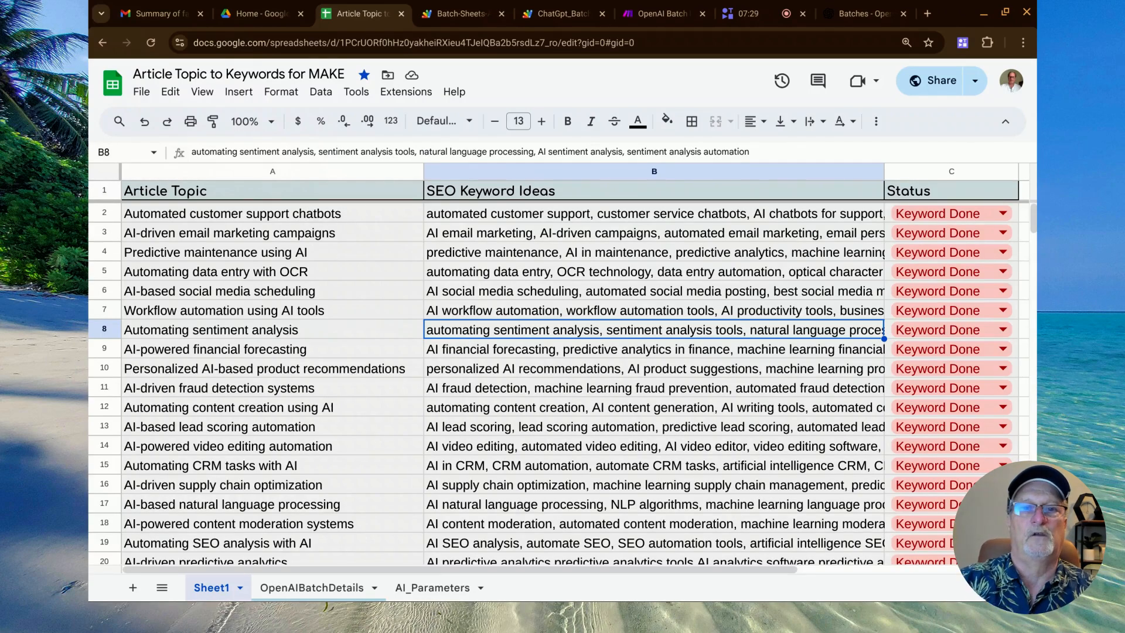
# Switch to Make and open the GptAI Batch Process Long Version scenario from the list of all scenarios to view its diagram.
pyautogui.click(666, 16)
pyautogui.moveTo(139, 269)
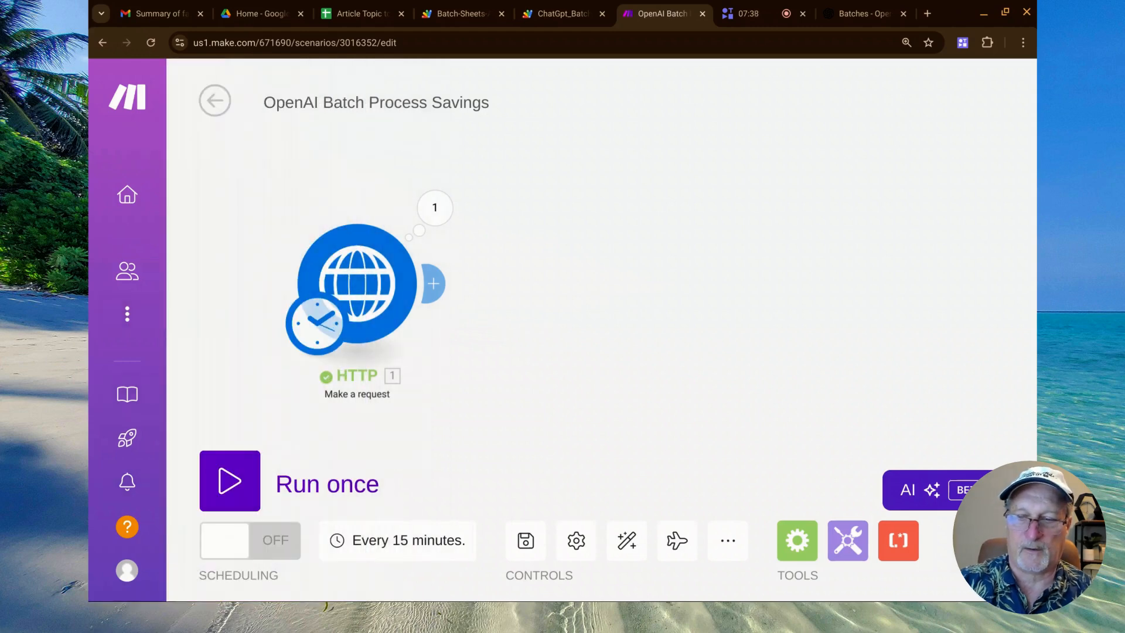
pyautogui.hotkey('ctrl', '-')
pyautogui.hotkey('ctrl', '-')
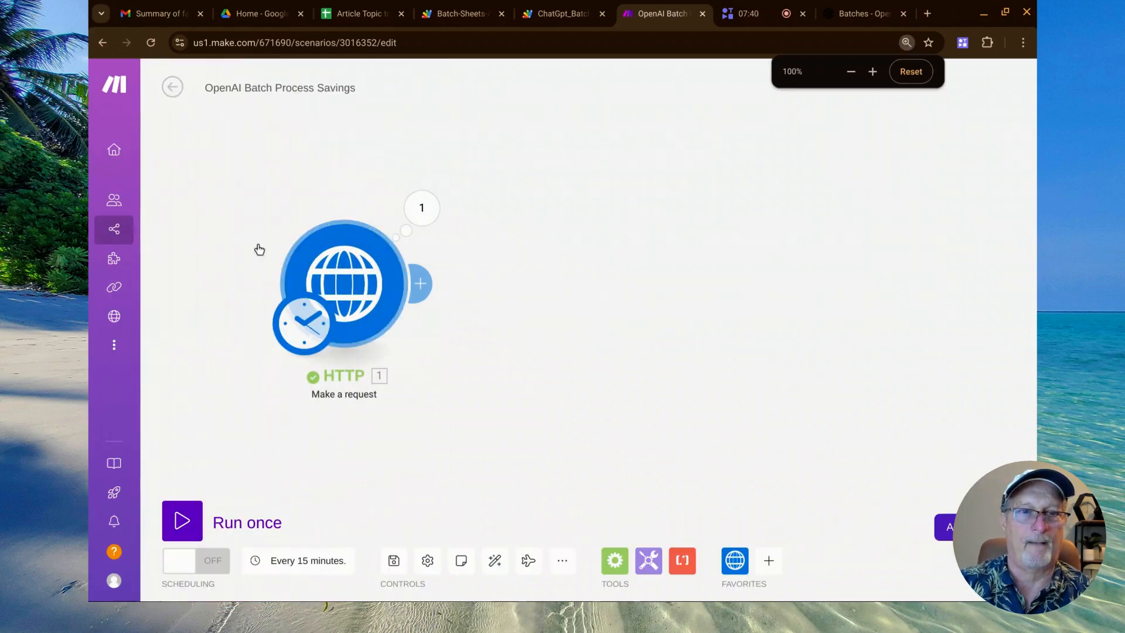
pyautogui.click(140, 228)
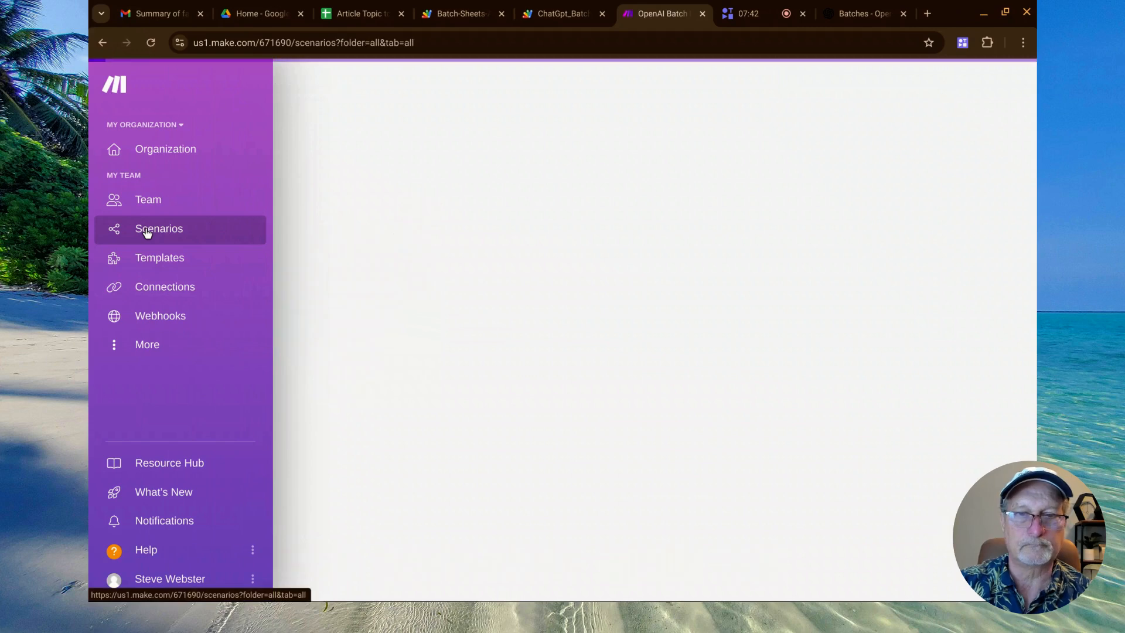
pyautogui.click(558, 272)
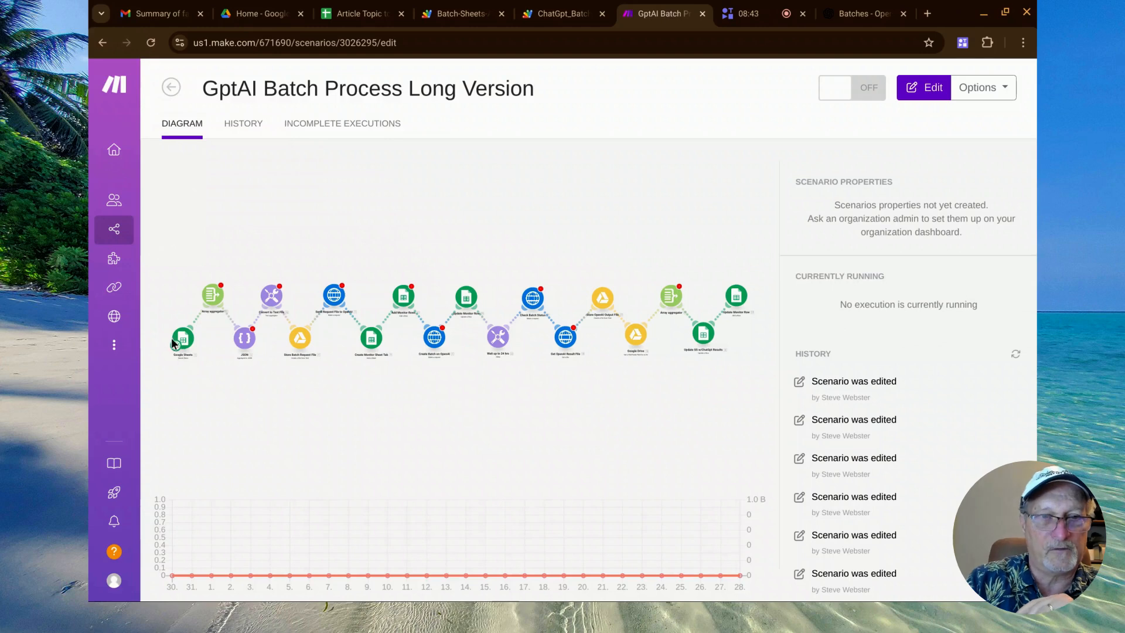
# Return to the list of all scenarios, open OpenAI Batch Process Savings, and open the settings of its HTTP Make a request module.
pyautogui.moveTo(124, 265)
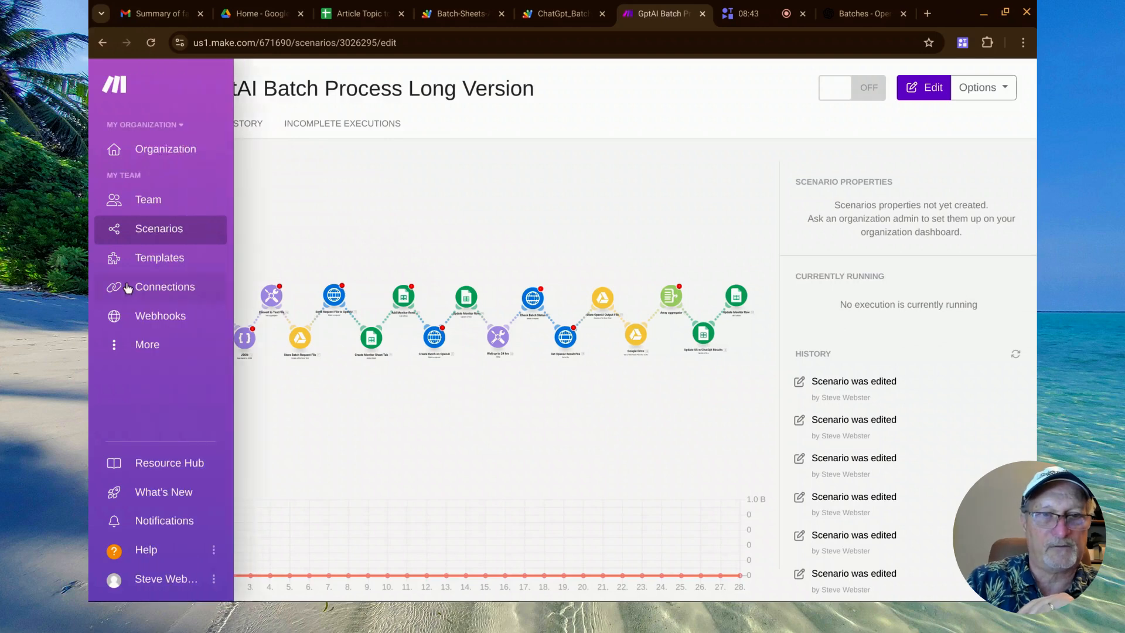
pyautogui.click(164, 238)
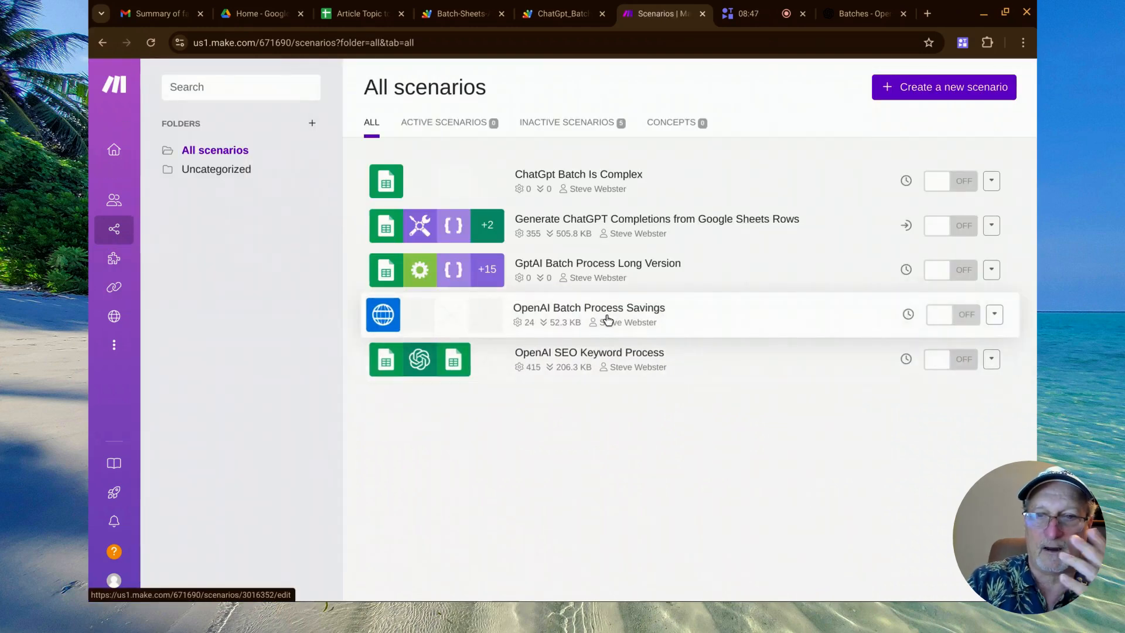
pyautogui.click(607, 319)
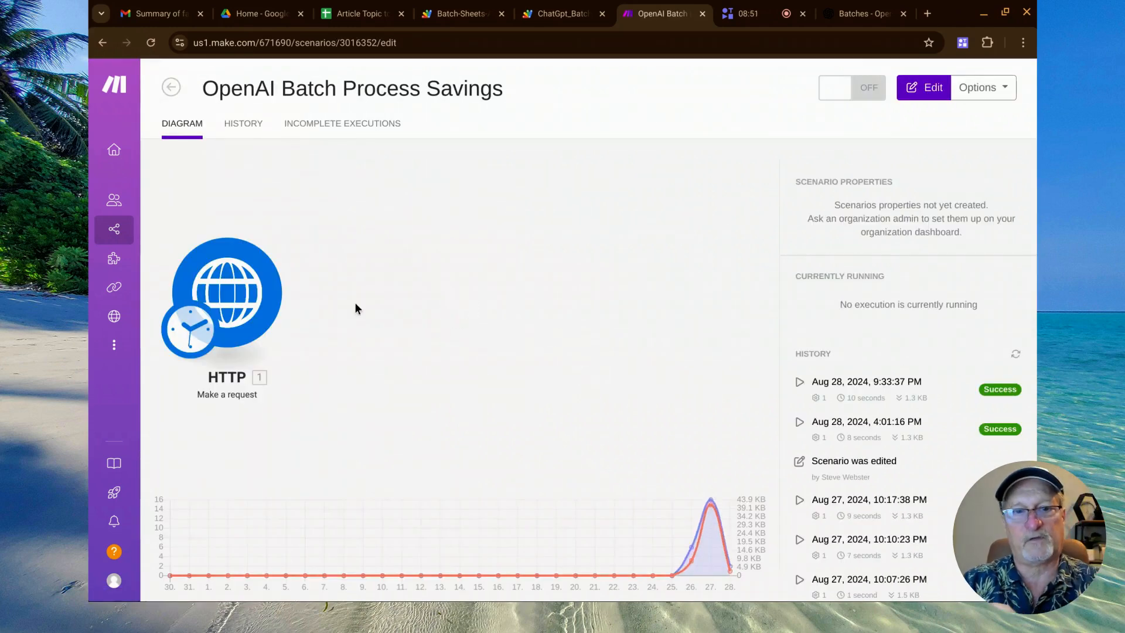
pyautogui.click(258, 309)
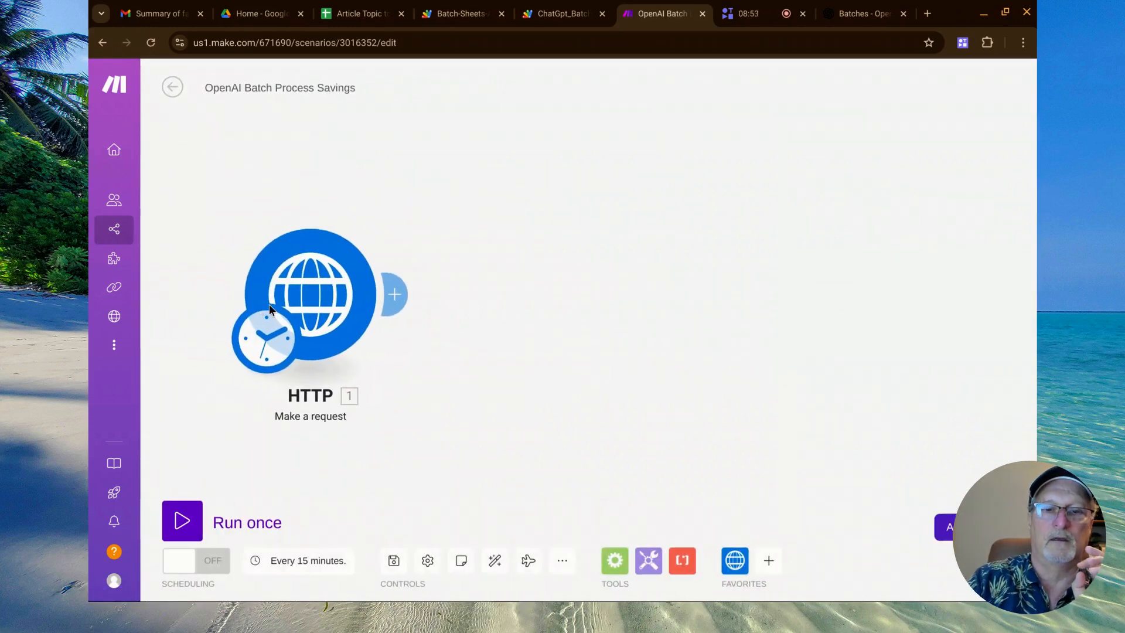
pyautogui.click(322, 311)
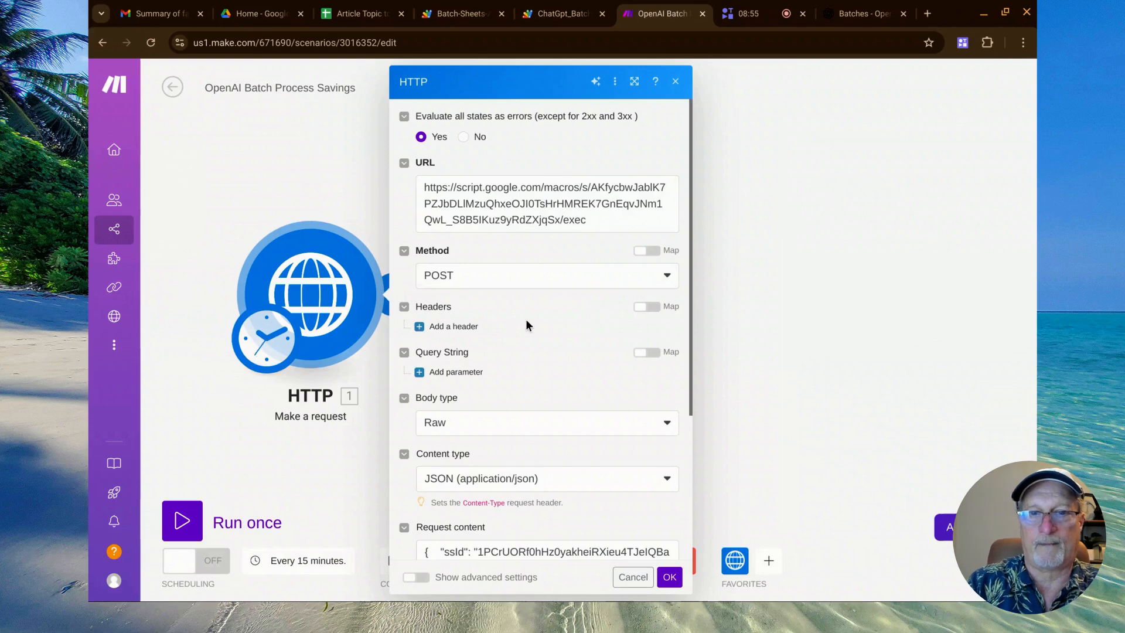
# Highlight the script deployment ID in the HTTP module's URL, followed by the entire JSON in its request content.
pyautogui.doubleClick(495, 199)
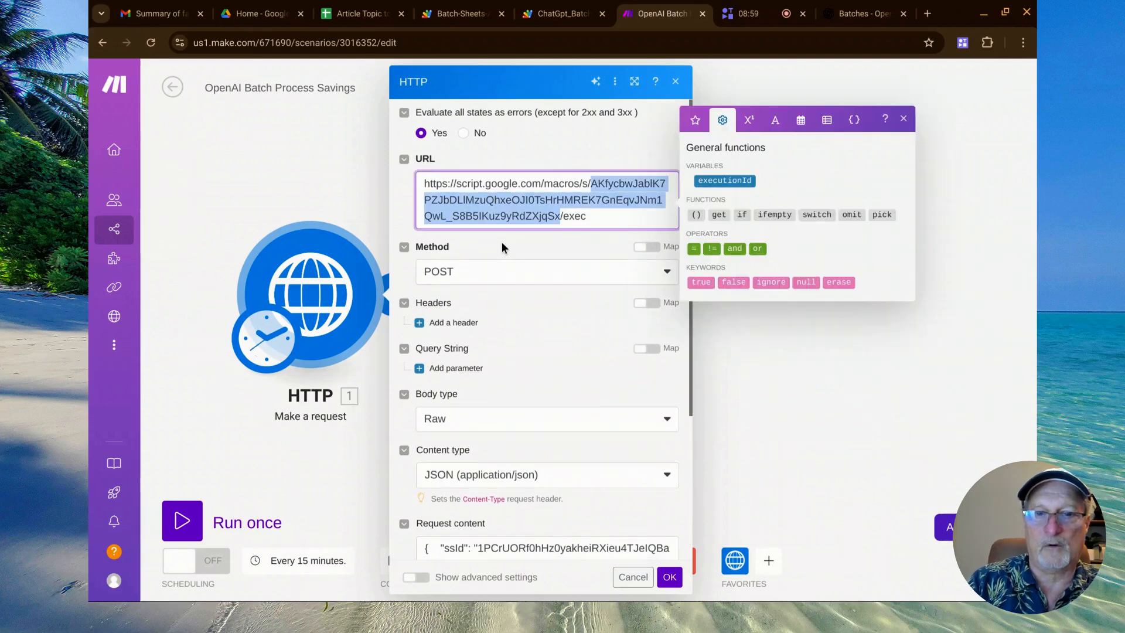
pyautogui.scroll(-4, 501, 246)
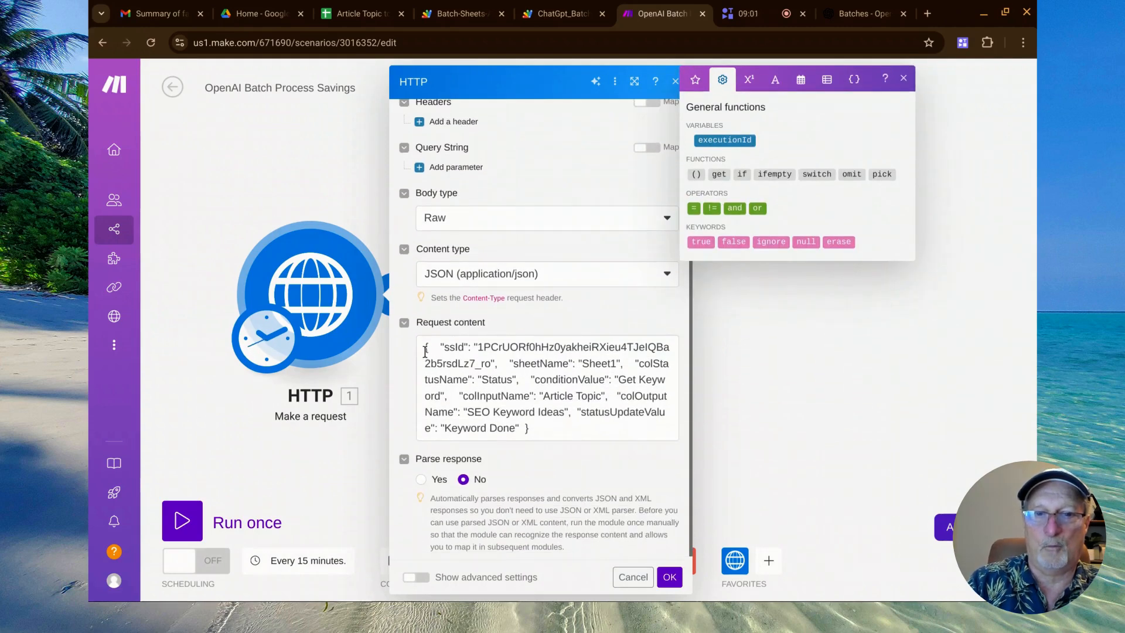
pyautogui.moveTo(426, 354); pyautogui.dragTo(532, 434)
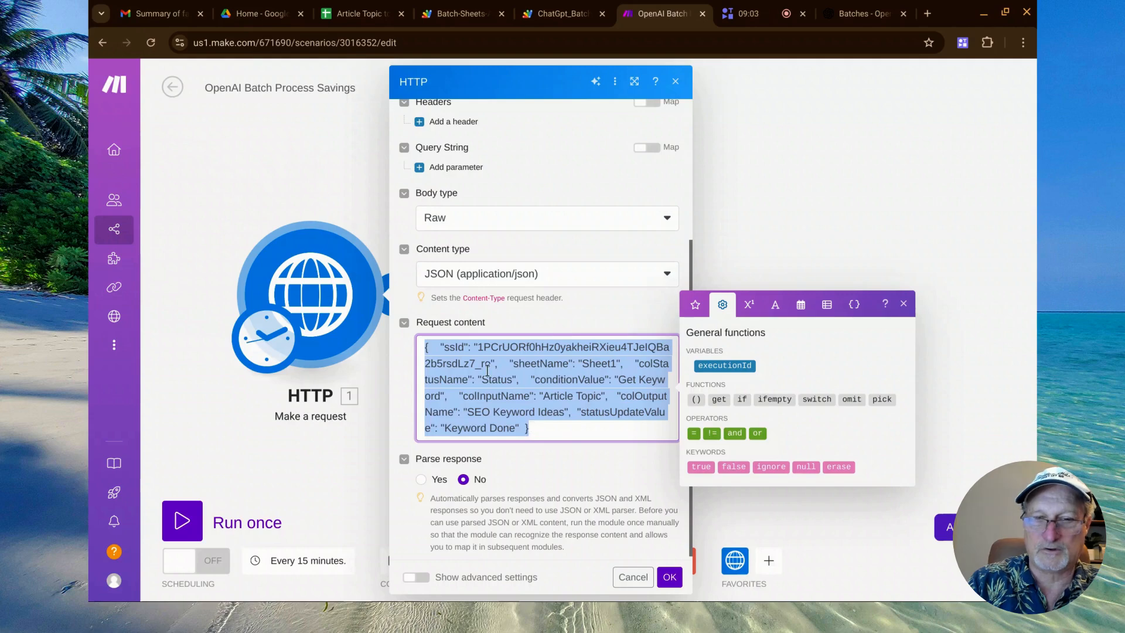